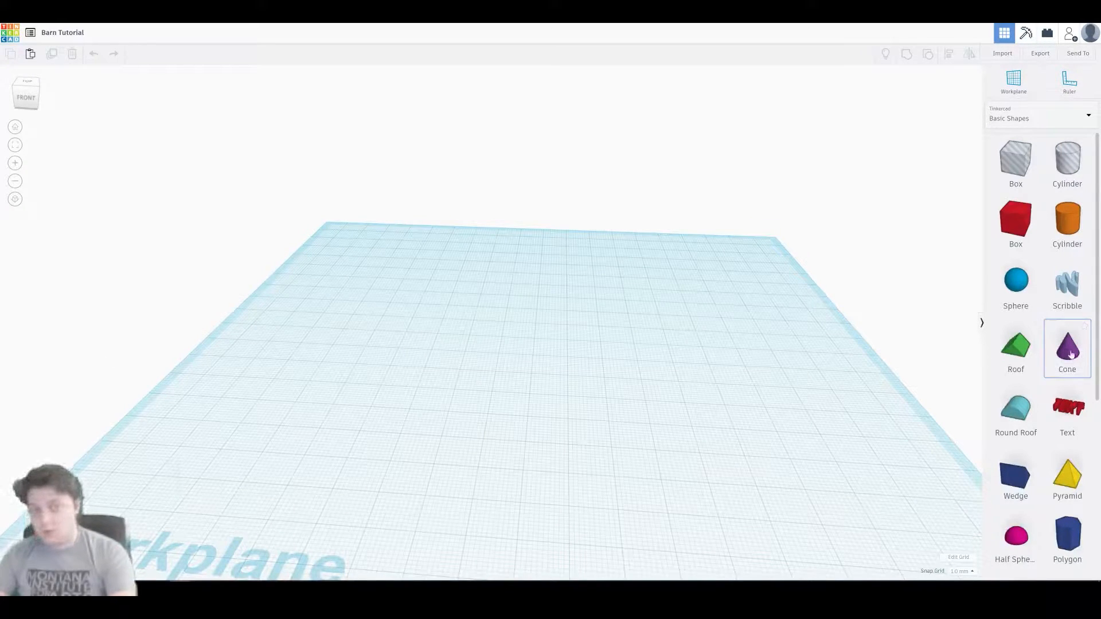
# - Place a purple cone from the basic shapes near the middle of the workplane
pyautogui.moveTo(1070, 345); pyautogui.dragTo(504, 364)
pyautogui.scroll(4, 503, 361)
pyautogui.moveTo(677, 378)
pyautogui.mouseDown(button='right')
pyautogui.moveTo(532, 362)
pyautogui.moveTo(656, 384)
pyautogui.mouseUp(button='right')
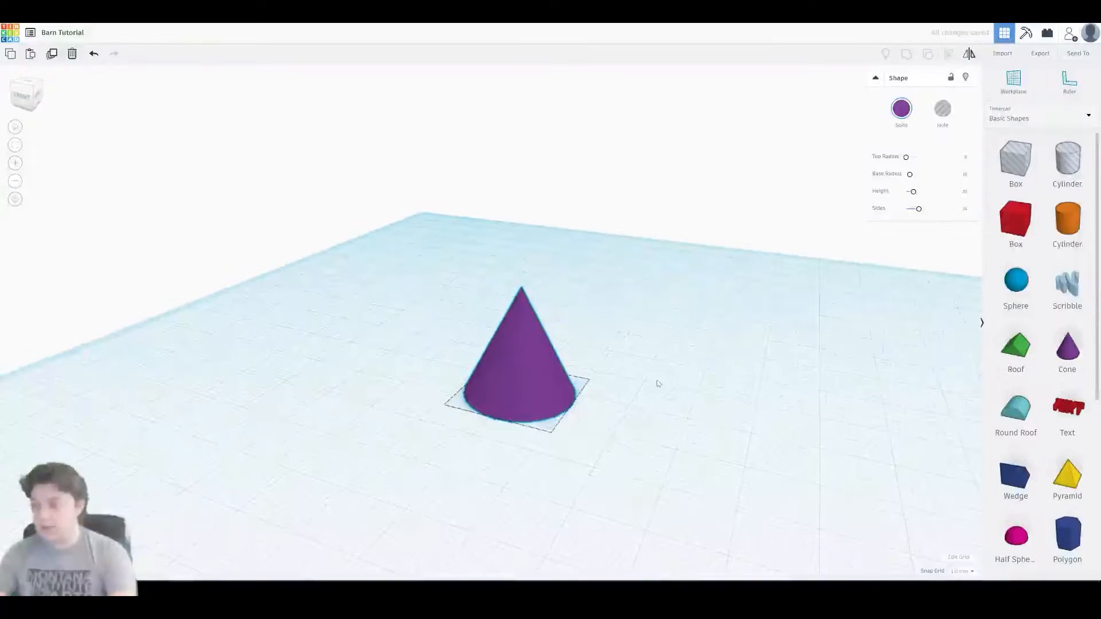
pyautogui.moveTo(491, 359); pyautogui.dragTo(619, 367, button='right')
pyautogui.moveTo(516, 375); pyautogui.dragTo(546, 378, button='right')
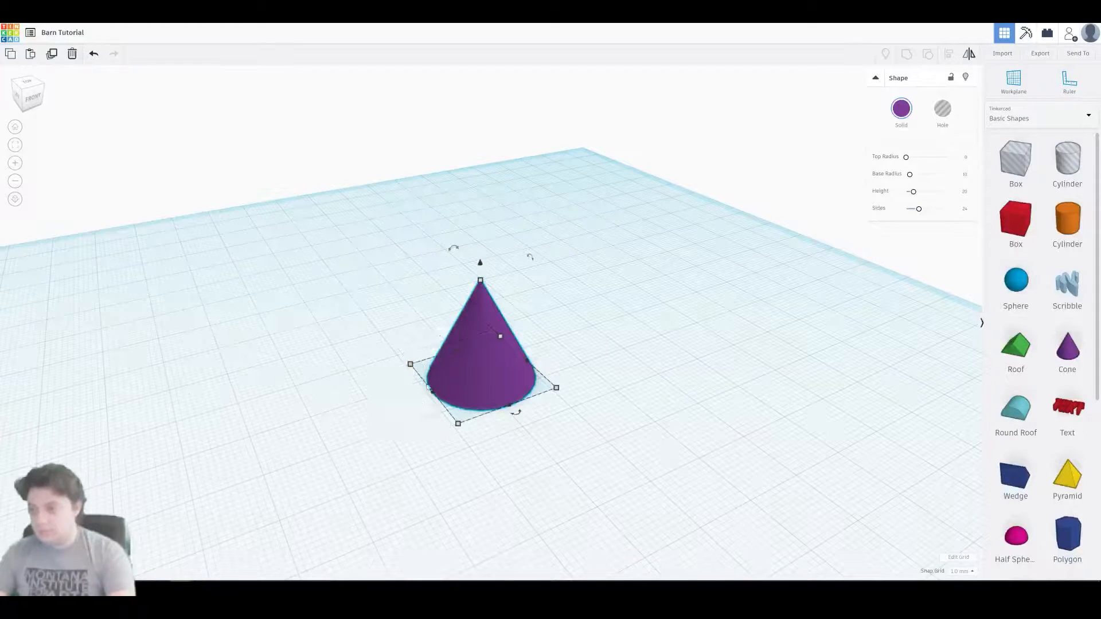
pyautogui.moveTo(619, 304); pyautogui.dragTo(653, 288, button='right')
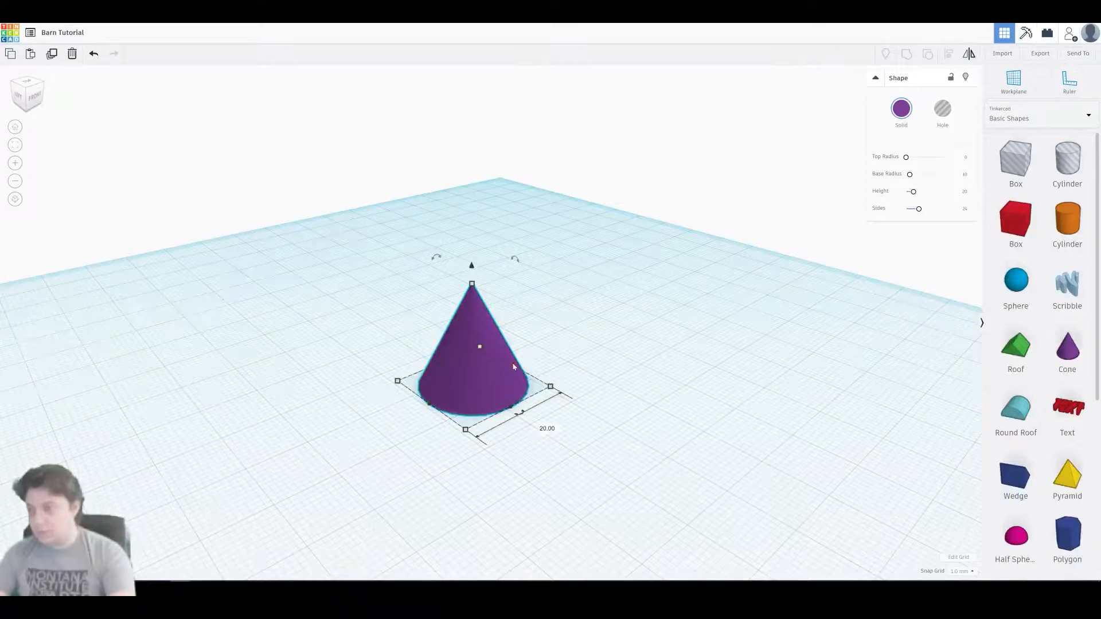
# - Try resizing the cone by one base side to 24 mm, by a base corner and by its height, undoing each change
pyautogui.moveTo(509, 407); pyautogui.dragTo(539, 411)
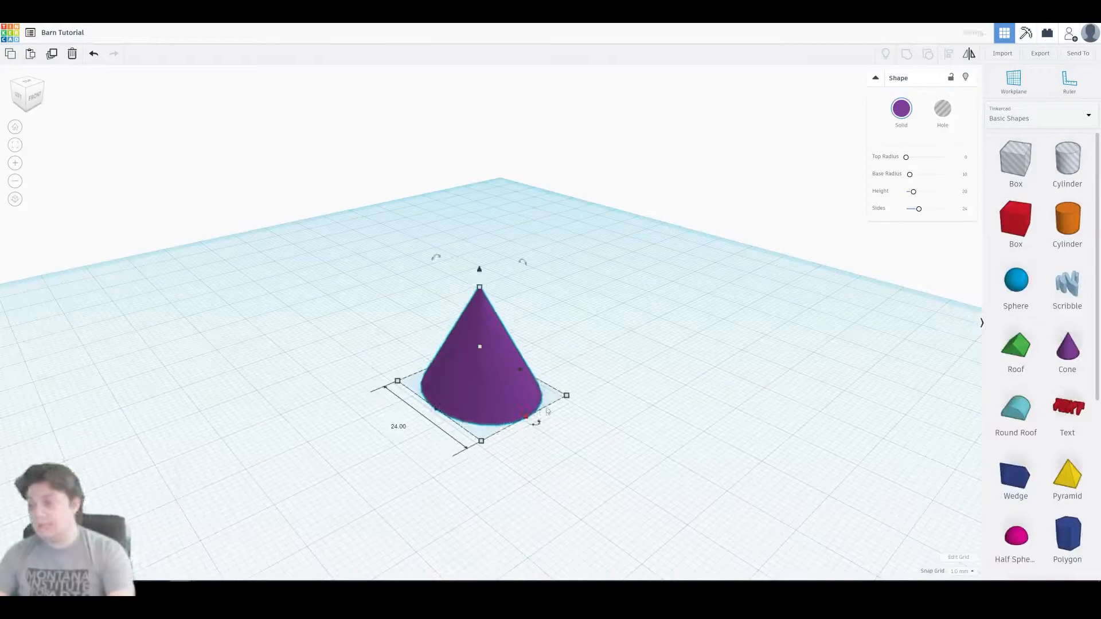
pyautogui.hotkey('ctrl', 'z')
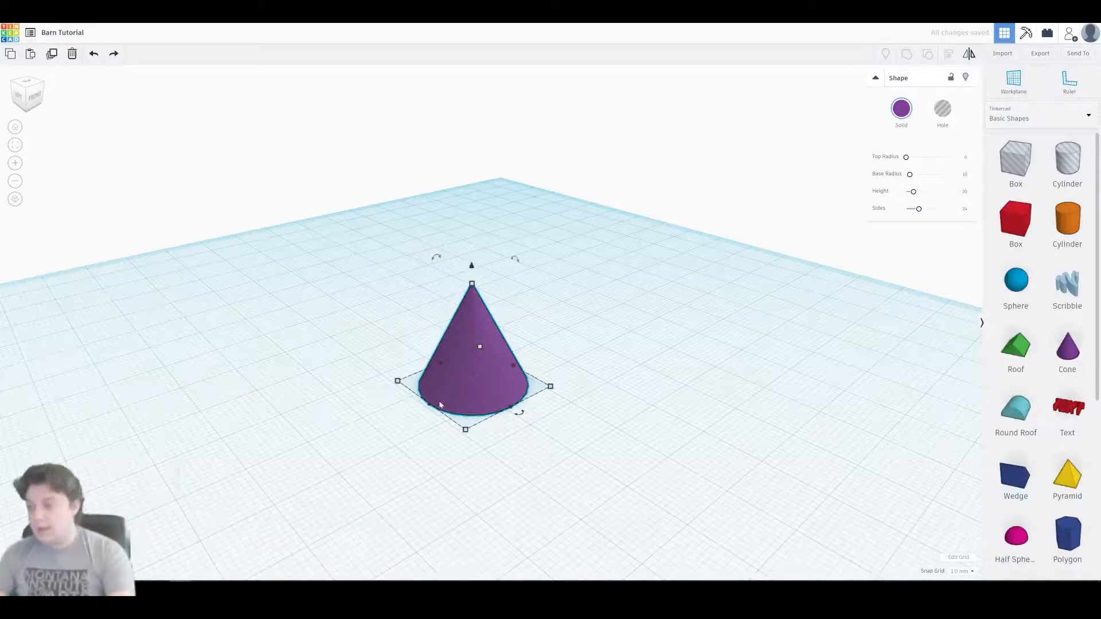
pyautogui.moveTo(429, 406)
pyautogui.mouseDown()
pyautogui.moveTo(423, 429)
pyautogui.moveTo(449, 414)
pyautogui.mouseUp()
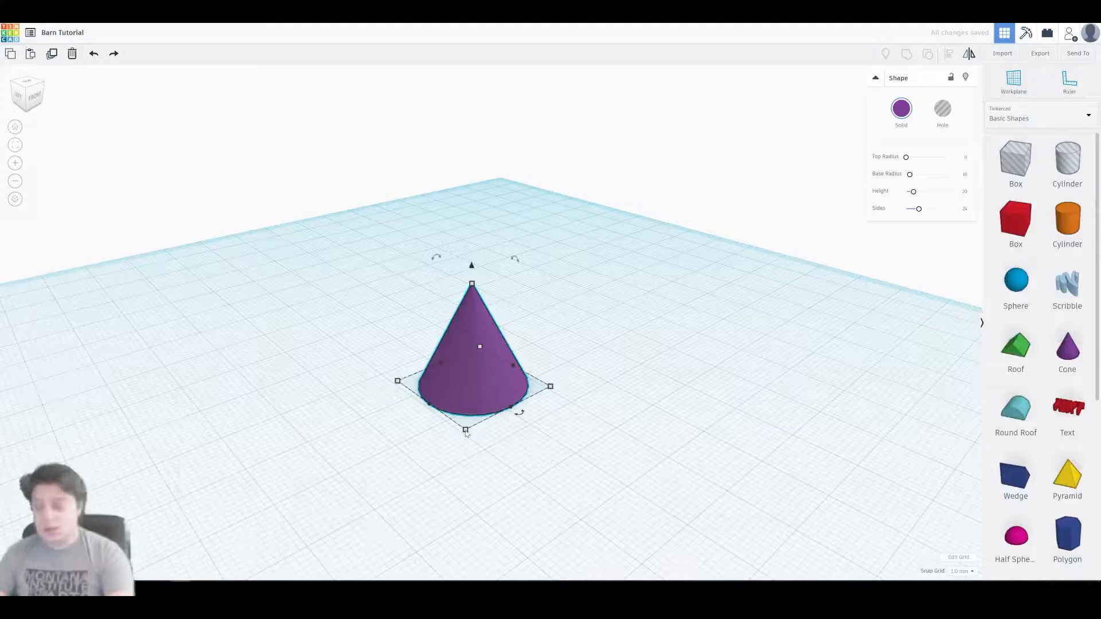
pyautogui.moveTo(465, 431)
pyautogui.moveTo(466, 433); pyautogui.dragTo(498, 451)
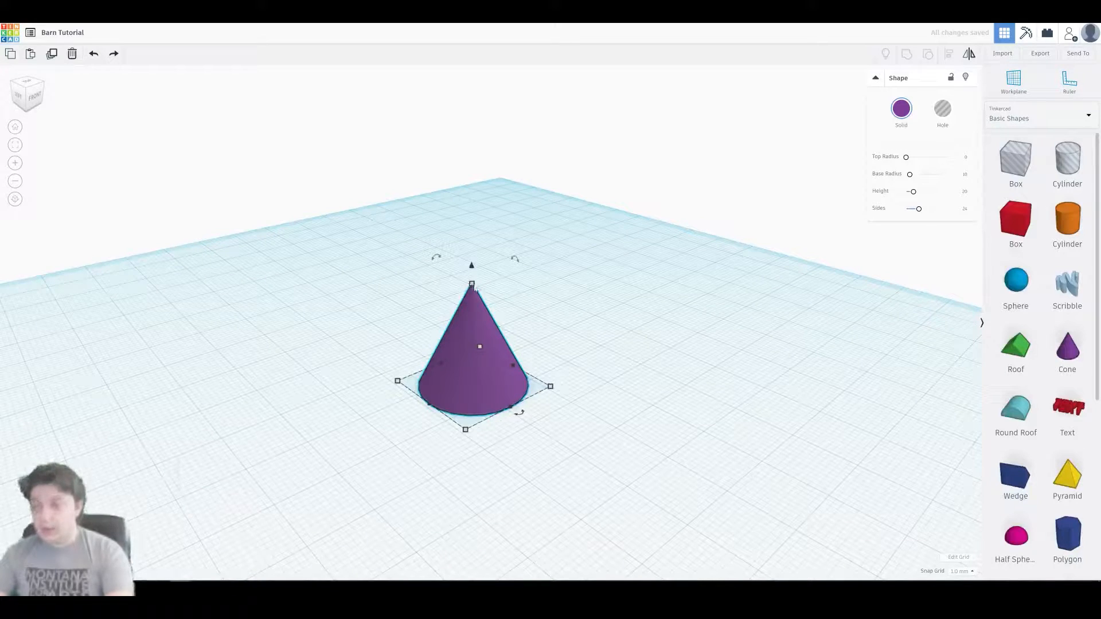
pyautogui.moveTo(472, 285); pyautogui.dragTo(472, 248)
pyautogui.hotkey('ctrl', 'z')
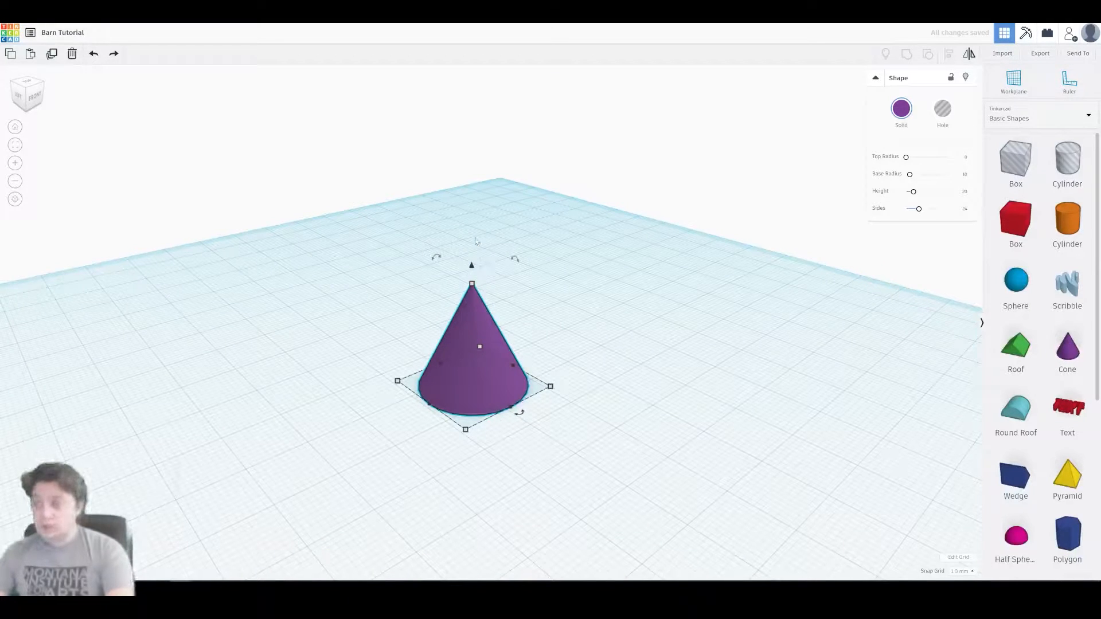
# - Try lifting the cone high above the workplane, and undo the move
pyautogui.moveTo(472, 268); pyautogui.dragTo(510, 120)
pyautogui.moveTo(425, 290); pyautogui.dragTo(607, 238, button='right')
pyautogui.click(609, 237)
pyautogui.hotkey('ctrl', 'z')
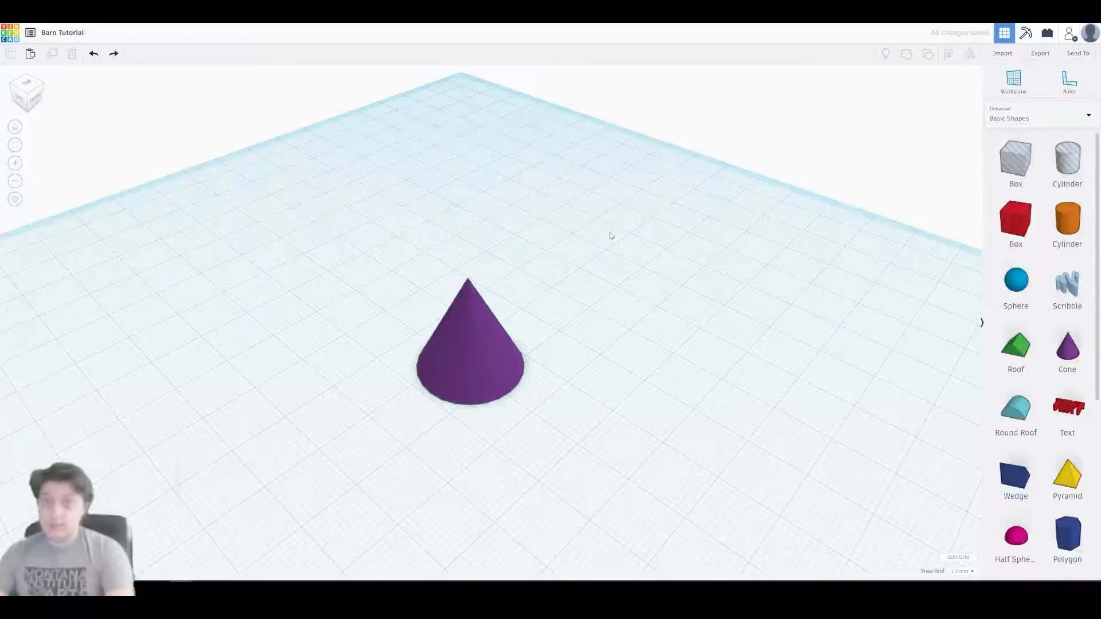
# - Try tilting the cone around both of its horizontal rotation axes, restoring its upright position
pyautogui.click(493, 333)
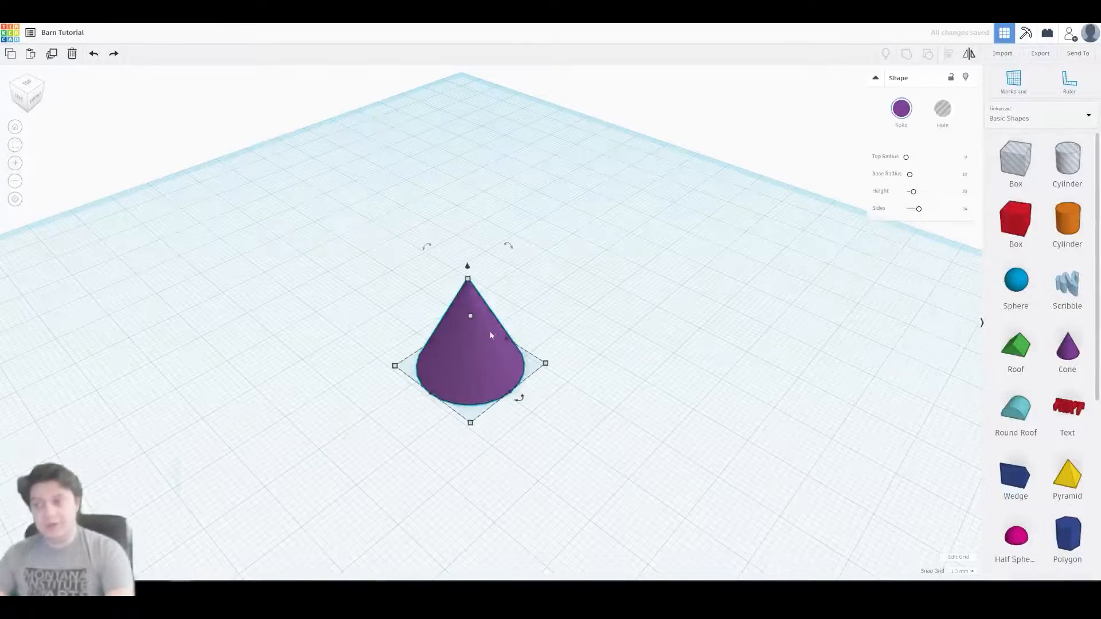
pyautogui.moveTo(537, 324); pyautogui.dragTo(538, 298, button='right')
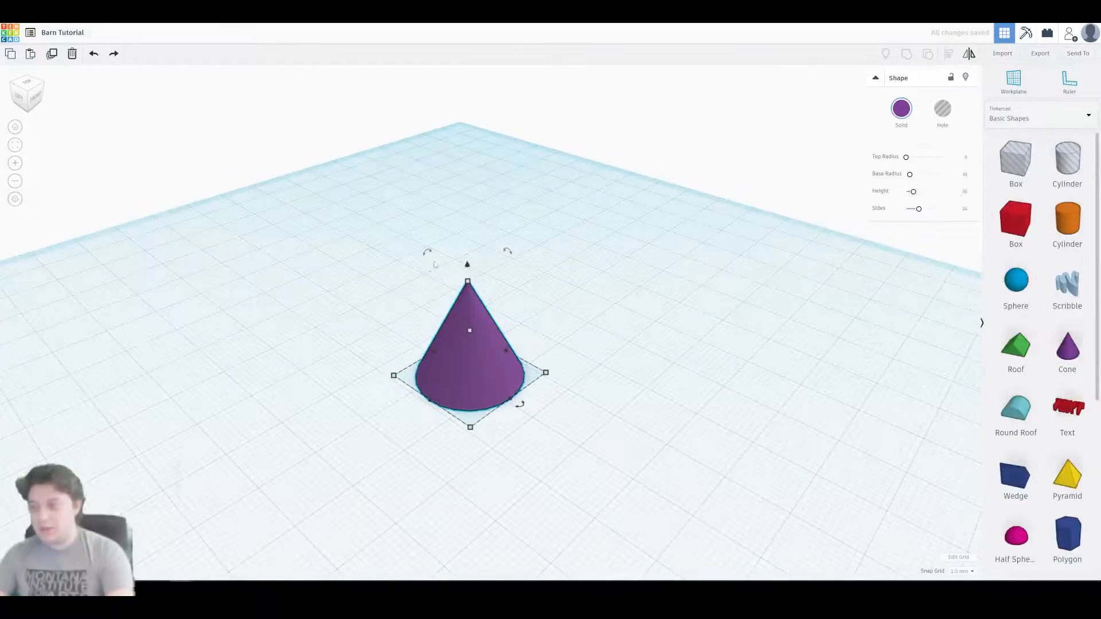
pyautogui.moveTo(510, 256)
pyautogui.moveTo(510, 255); pyautogui.dragTo(544, 377)
pyautogui.moveTo(429, 246); pyautogui.dragTo(526, 333)
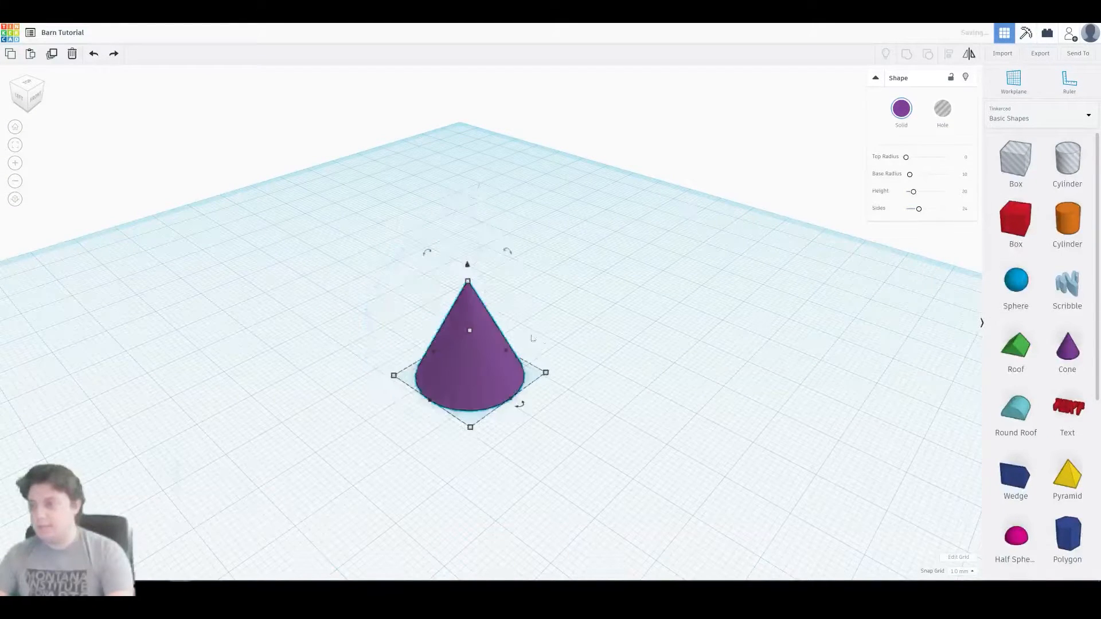
pyautogui.click(617, 352)
pyautogui.moveTo(634, 352); pyautogui.dragTo(517, 336, button='right')
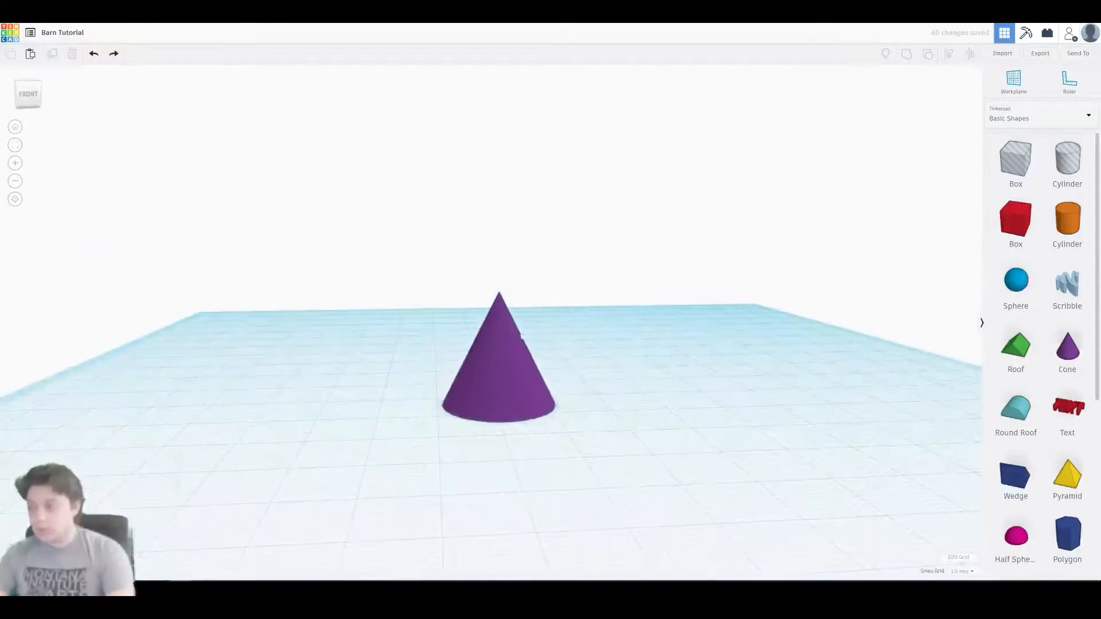
# - Raise the cone 6 mm above the workplane
pyautogui.click(512, 357)
pyautogui.moveTo(636, 331); pyautogui.dragTo(499, 296, button='right')
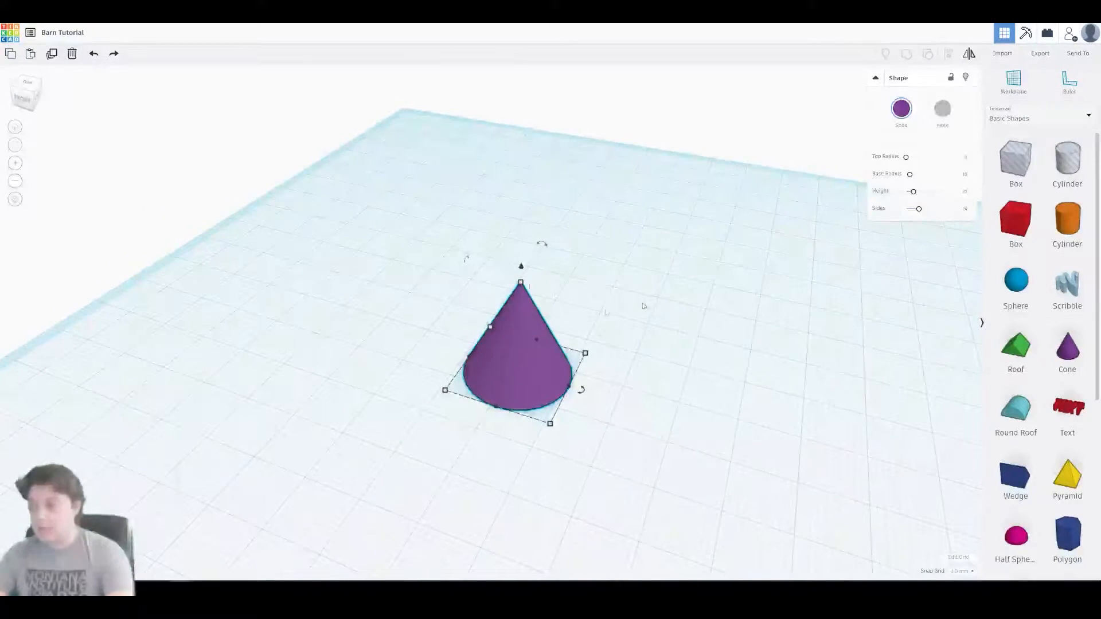
pyautogui.moveTo(648, 338); pyautogui.dragTo(630, 344, button='right')
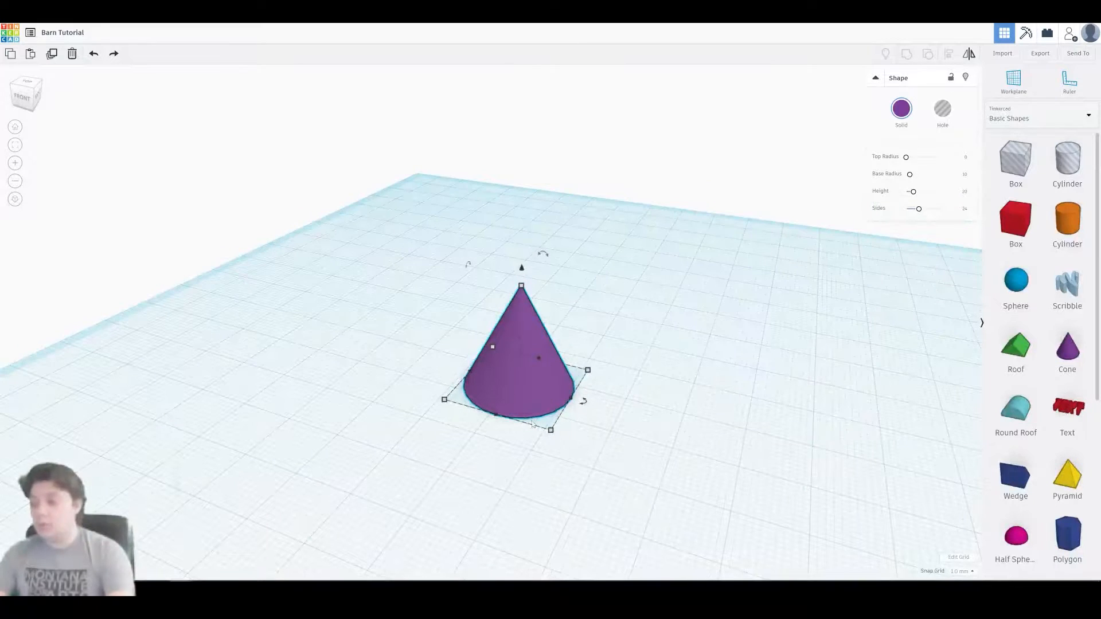
pyautogui.moveTo(539, 264)
pyautogui.mouseDown(button='right')
pyautogui.moveTo(572, 230)
pyautogui.moveTo(531, 279)
pyautogui.mouseUp(button='right')
pyautogui.moveTo(519, 327); pyautogui.dragTo(535, 310, button='right')
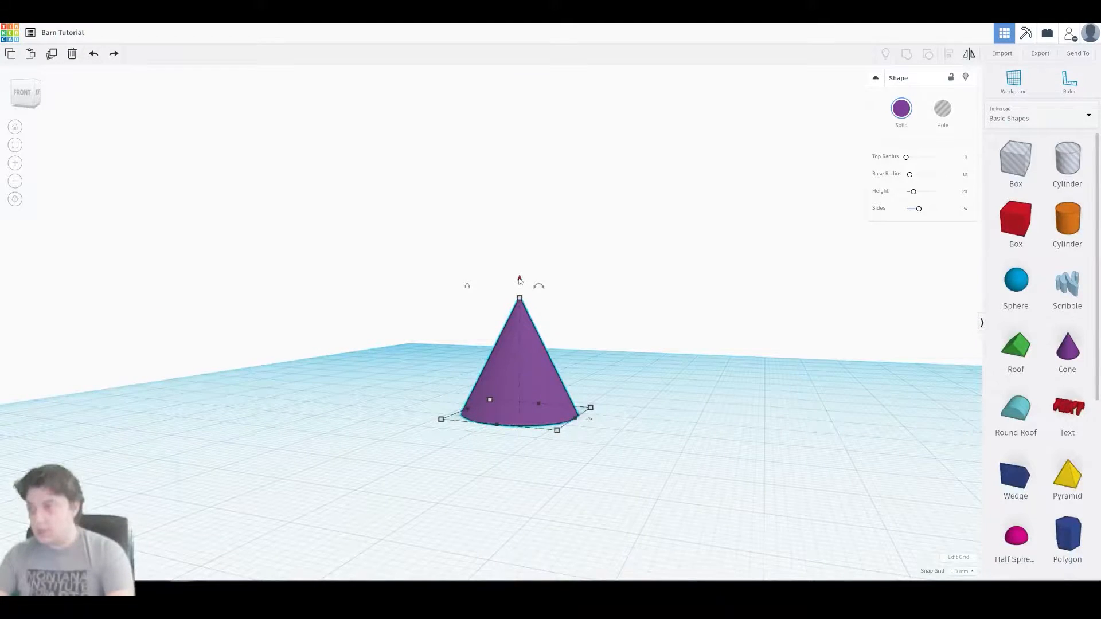
pyautogui.moveTo(519, 279); pyautogui.dragTo(528, 246)
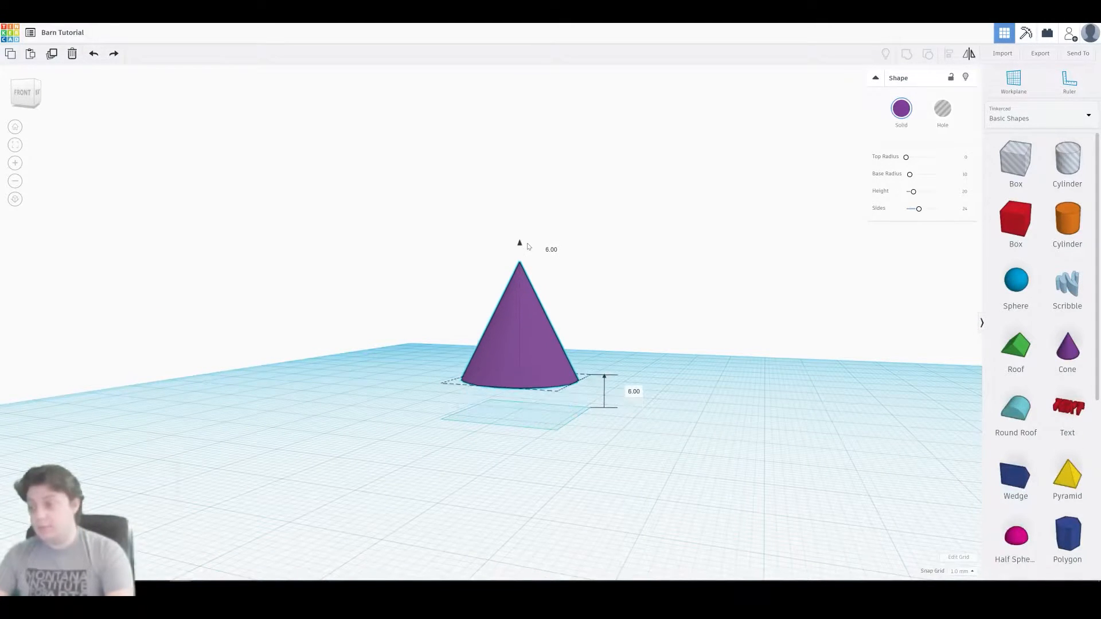
pyautogui.moveTo(531, 244); pyautogui.dragTo(645, 335, button='right')
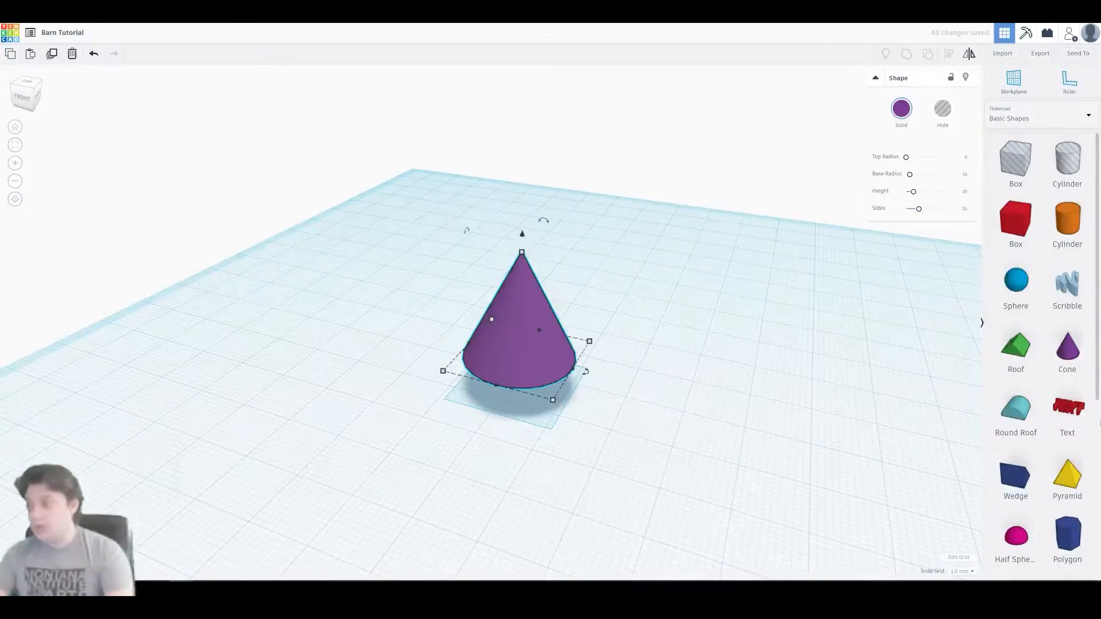
# - Try placing a second cone from the basic shapes under the raised cone, and undo it
pyautogui.moveTo(1067, 347); pyautogui.dragTo(522, 391)
pyautogui.moveTo(651, 418); pyautogui.dragTo(663, 366, button='right')
pyautogui.hotkey('ctrl', 'z')
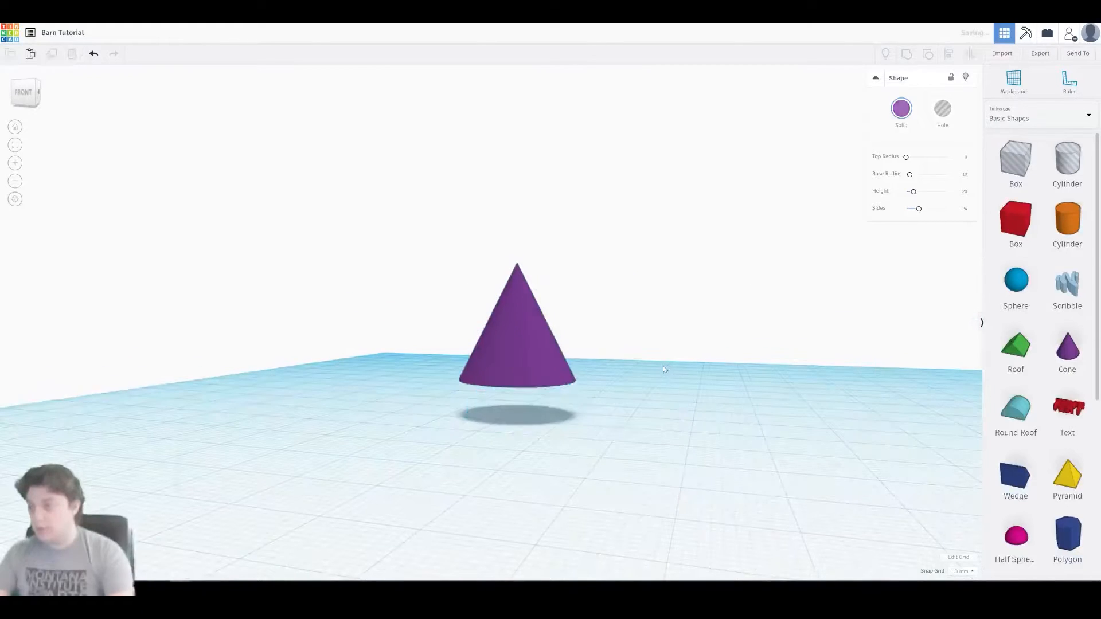
# - Copy and paste the raised cone, and move the copy so it coincides with the original
pyautogui.click(514, 371)
pyautogui.moveTo(585, 302); pyautogui.dragTo(611, 312, button='right')
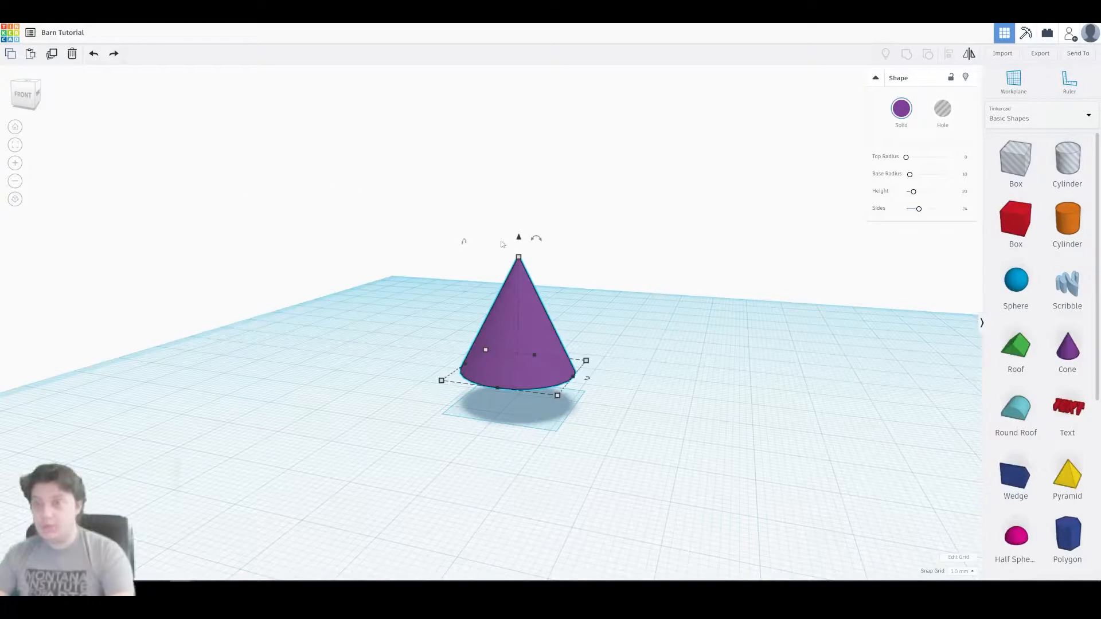
pyautogui.click(650, 327)
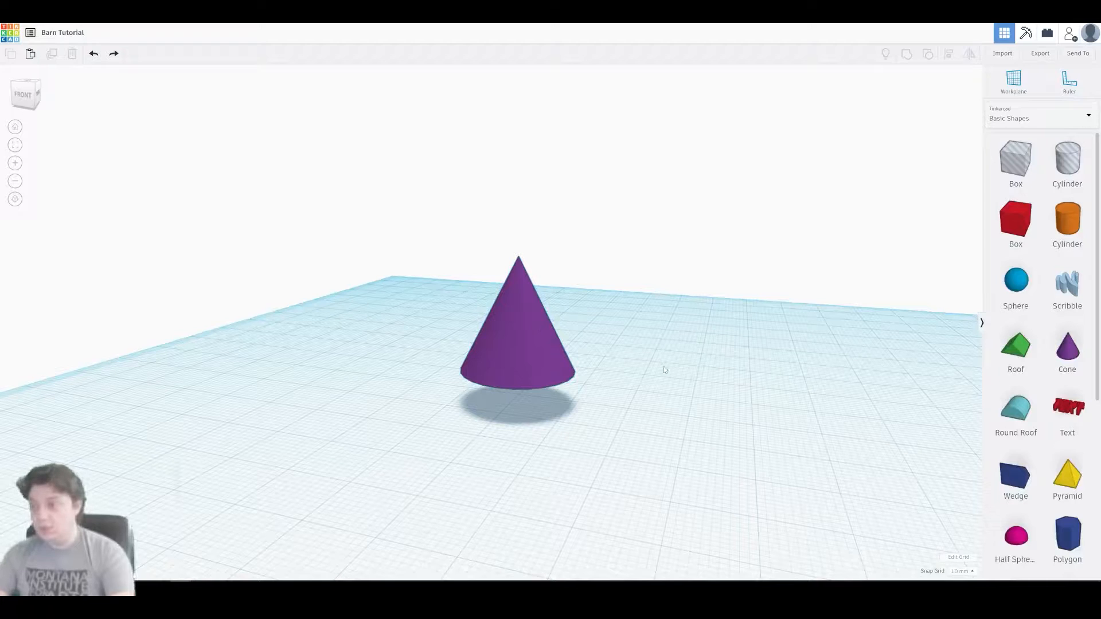
pyautogui.click(528, 319)
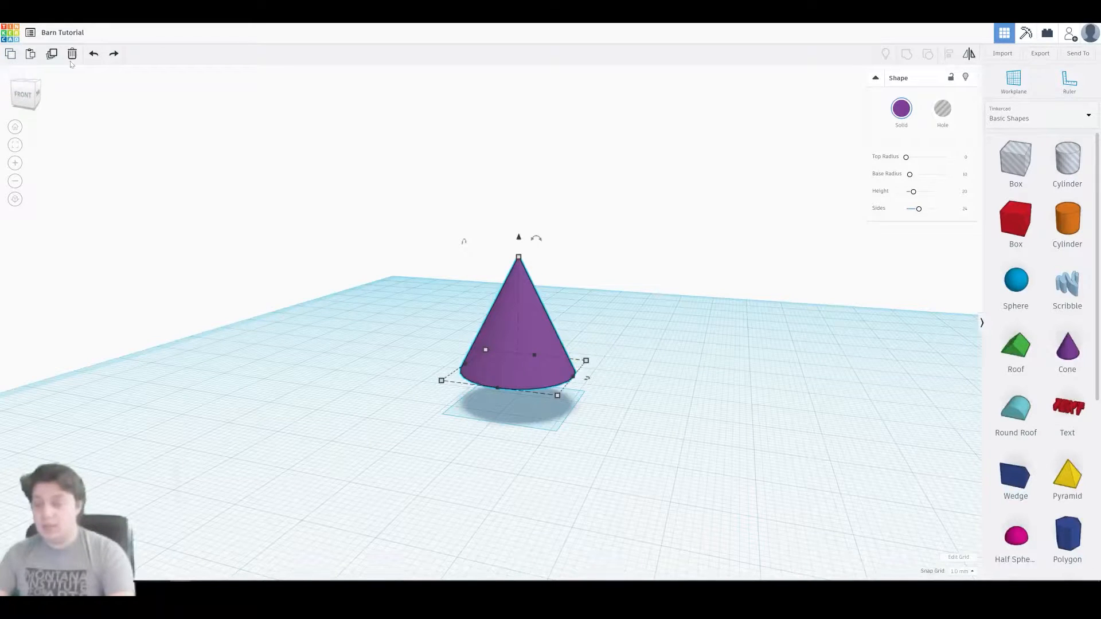
pyautogui.click(31, 55)
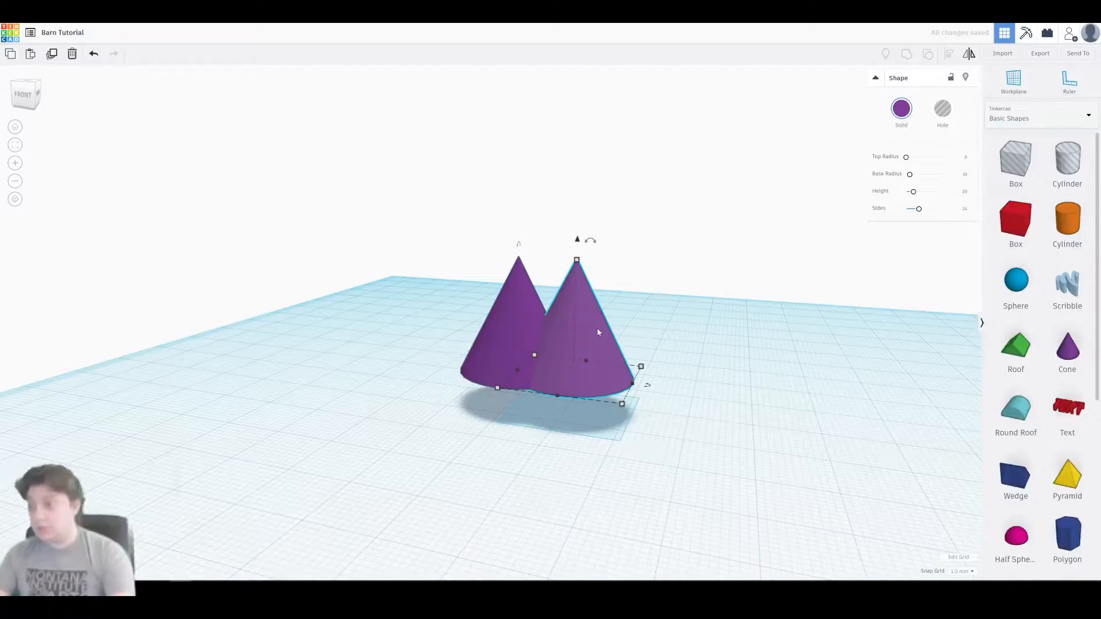
pyautogui.moveTo(597, 329); pyautogui.dragTo(538, 327)
pyautogui.moveTo(538, 327); pyautogui.dragTo(573, 246, button='right')
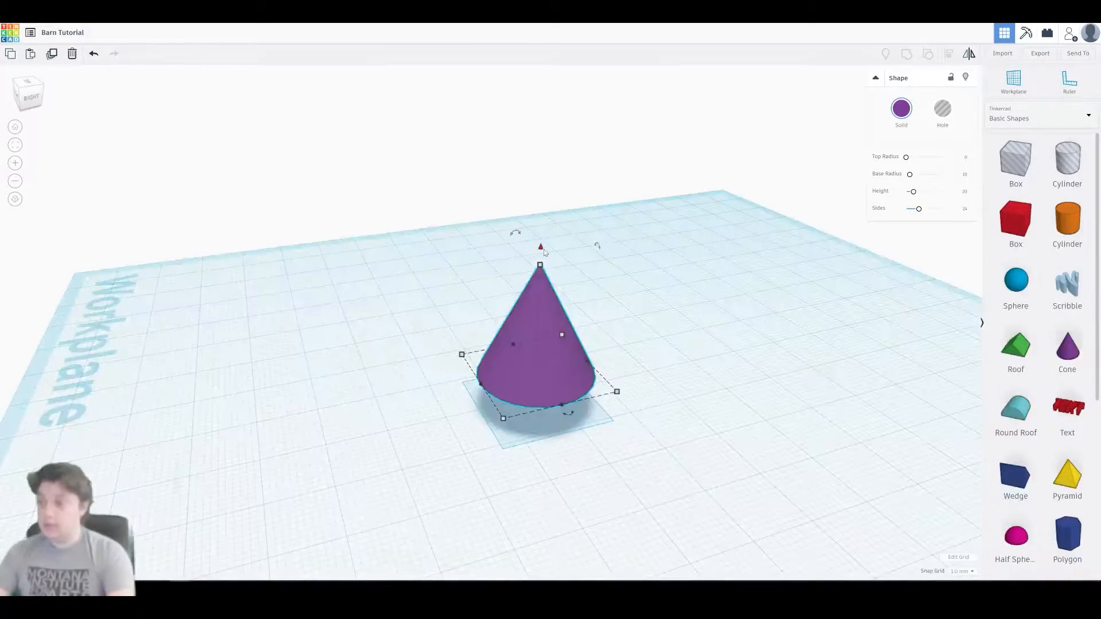
# - Raise the copied cone 11 mm, to 17 mm above the workplane, so it stacks on the lower cone
pyautogui.moveTo(562, 245); pyautogui.dragTo(562, 176)
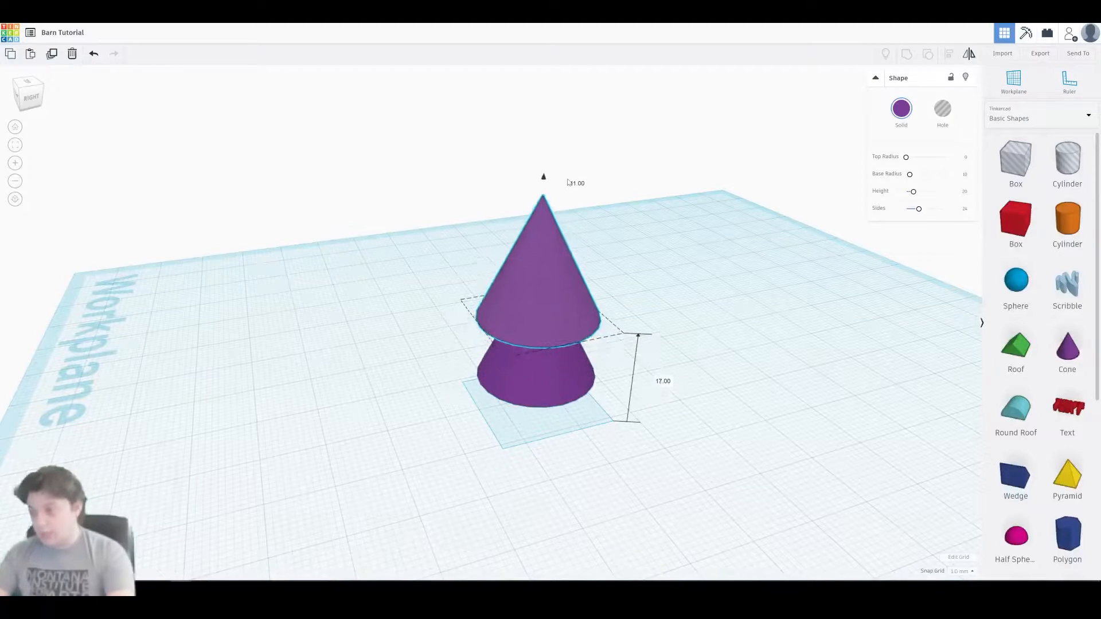
pyautogui.moveTo(630, 335); pyautogui.dragTo(637, 313, button='right')
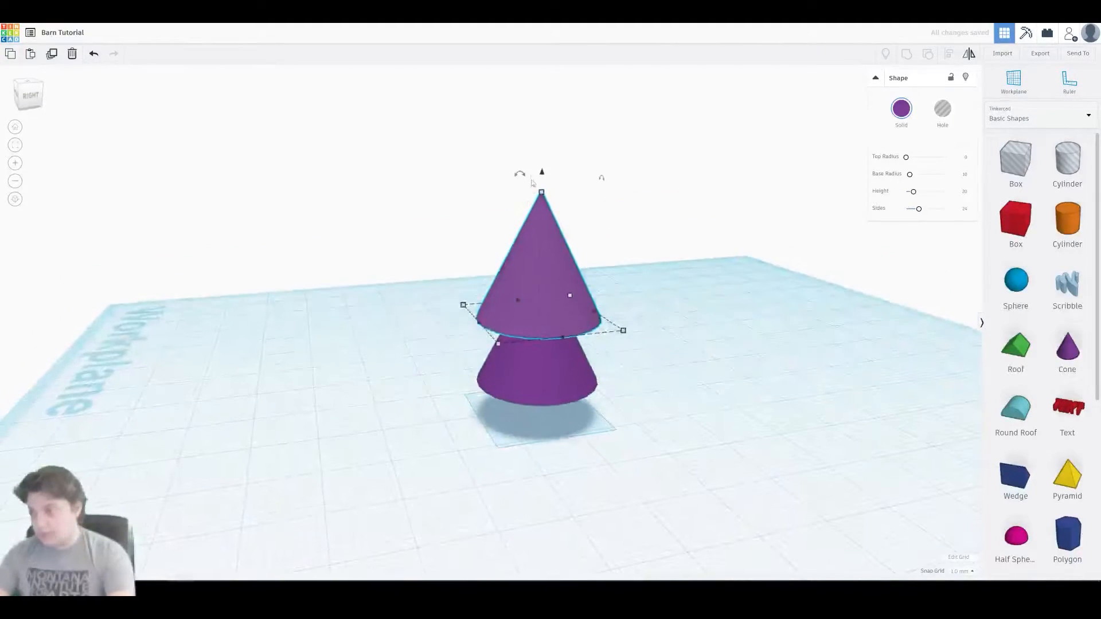
pyautogui.moveTo(542, 174)
pyautogui.mouseDown()
pyautogui.moveTo(543, 162)
pyautogui.moveTo(549, 187)
pyautogui.mouseUp()
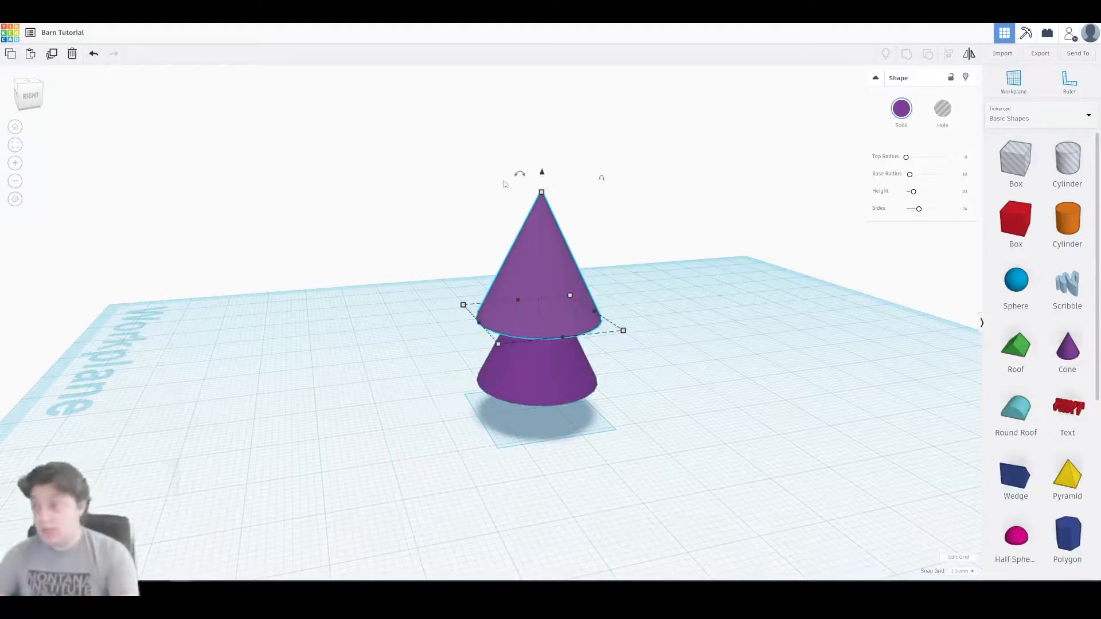
pyautogui.moveTo(372, 298); pyautogui.dragTo(524, 293, button='right')
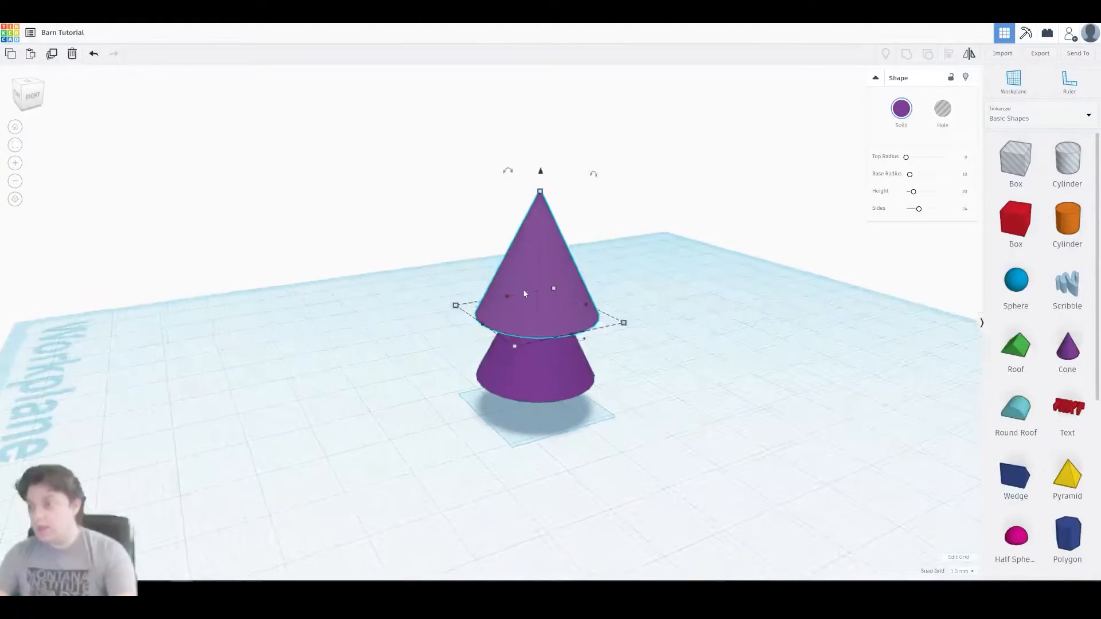
pyautogui.moveTo(669, 267); pyautogui.dragTo(630, 303, button='right')
# - Try resizing the upper cone from a base corner, both freely and about its centre, undoing each attempt
pyautogui.moveTo(529, 327); pyautogui.dragTo(511, 359, button='right')
pyautogui.moveTo(510, 360); pyautogui.dragTo(490, 374)
pyautogui.hotkey('ctrl', 'z')
pyautogui.moveTo(505, 361)
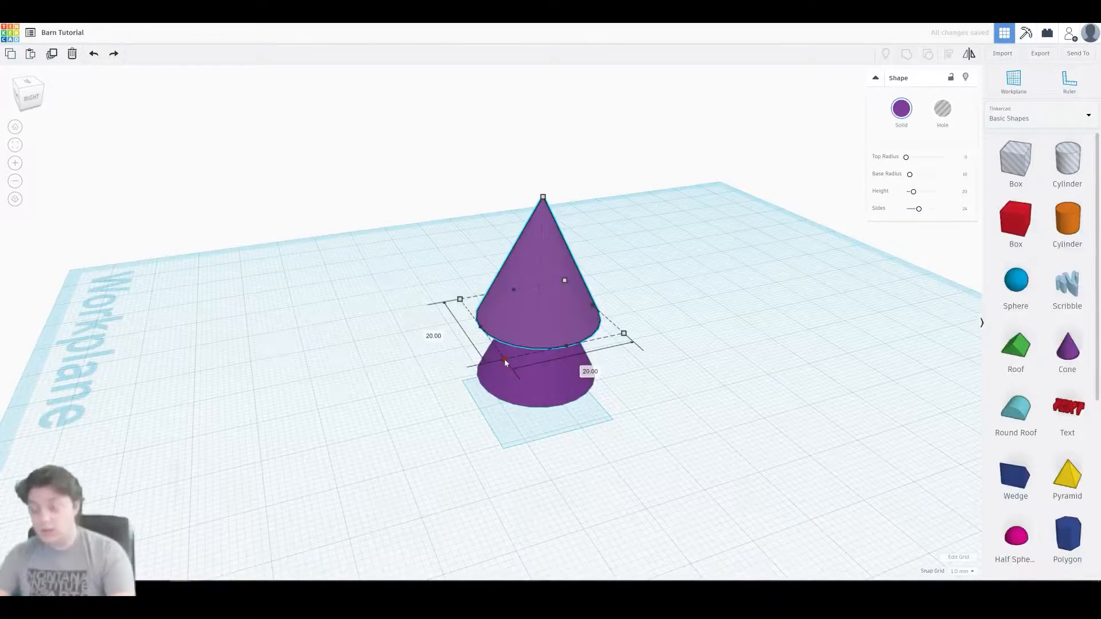
pyautogui.moveTo(505, 361); pyautogui.dragTo(597, 344)
pyautogui.hotkey('ctrl', 'z')
pyautogui.moveTo(506, 361); pyautogui.dragTo(538, 337)
pyautogui.moveTo(549, 346); pyautogui.dragTo(577, 319, button='right')
pyautogui.hotkey('ctrl', 'z')
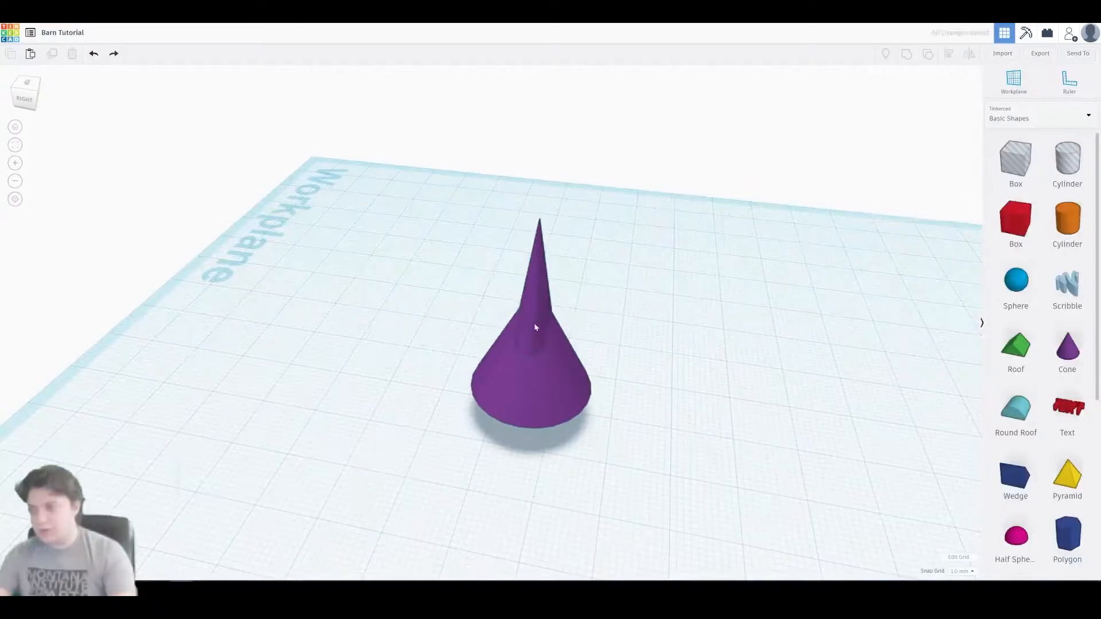
pyautogui.hotkey('ctrl', 'z')
pyautogui.moveTo(430, 320); pyautogui.dragTo(589, 315, button='right')
pyautogui.click(532, 338)
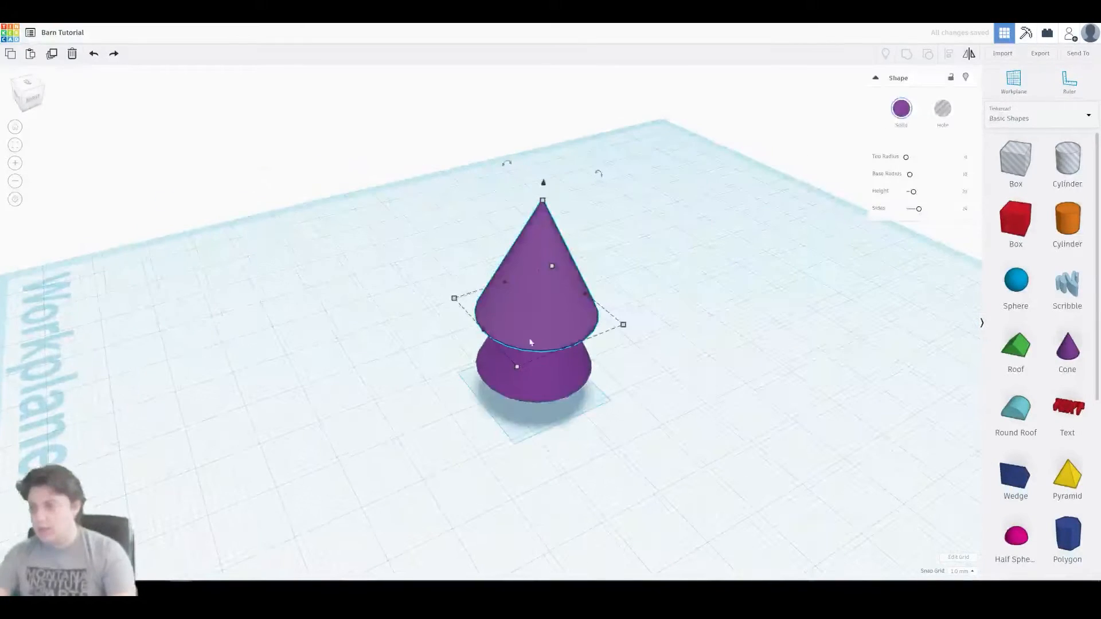
# - Scale the upper cone down uniformly about its centre so it is slightly smaller than the lower cone
pyautogui.moveTo(523, 369); pyautogui.dragTo(519, 368)
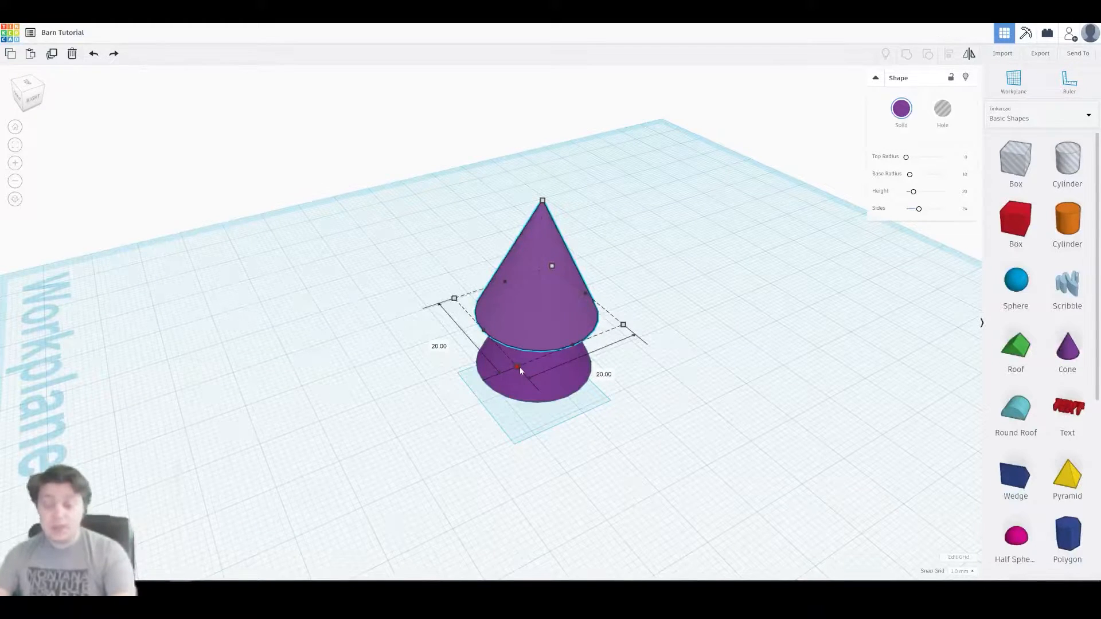
pyautogui.moveTo(520, 367); pyautogui.dragTo(561, 345)
pyautogui.moveTo(660, 385); pyautogui.dragTo(691, 401, button='right')
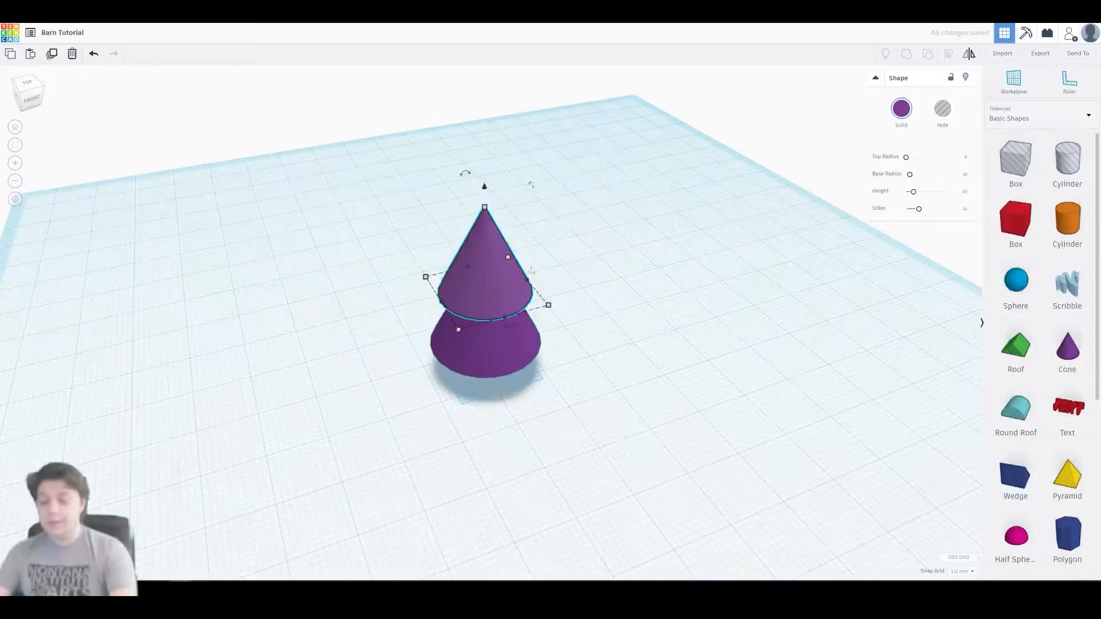
# - Copy and paste the smaller upper cone, and move the copy so it lines up with the stack
pyautogui.click(555, 261)
pyautogui.click(482, 260)
pyautogui.moveTo(563, 269); pyautogui.dragTo(490, 287, button='right')
pyautogui.hotkey('ctrl', 'v')
pyautogui.moveTo(562, 263); pyautogui.dragTo(512, 264)
# - Raise the third cone to the top of the stack and scale it down to form the smallest tier
pyautogui.moveTo(505, 198); pyautogui.dragTo(507, 142)
pyautogui.moveTo(508, 145); pyautogui.dragTo(524, 113, button='right')
pyautogui.keyDown('shift'); pyautogui.moveTo(556, 266); pyautogui.dragTo(534, 256); pyautogui.keyUp('shift')
# - Select all three stacked cones and change their solid colour to the dark green preset
pyautogui.click(629, 358)
pyautogui.moveTo(629, 358); pyautogui.dragTo(573, 220, button='right')
pyautogui.moveTo(579, 226); pyautogui.dragTo(519, 366)
pyautogui.click(902, 109)
pyautogui.click(935, 201)
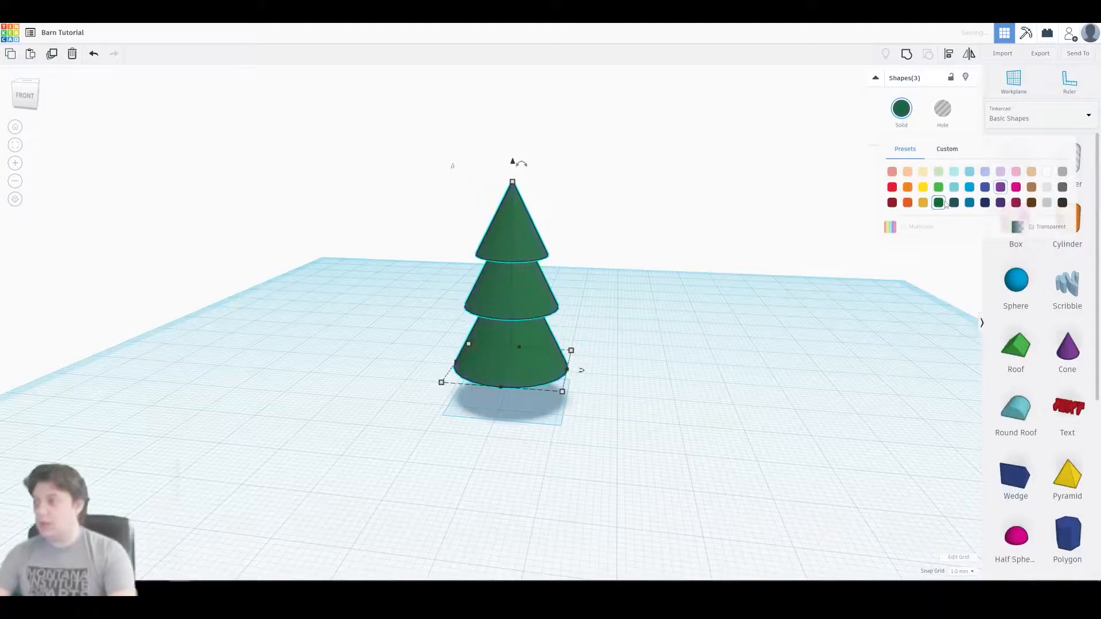
pyautogui.click(671, 324)
pyautogui.moveTo(458, 309); pyautogui.dragTo(529, 397, button='right')
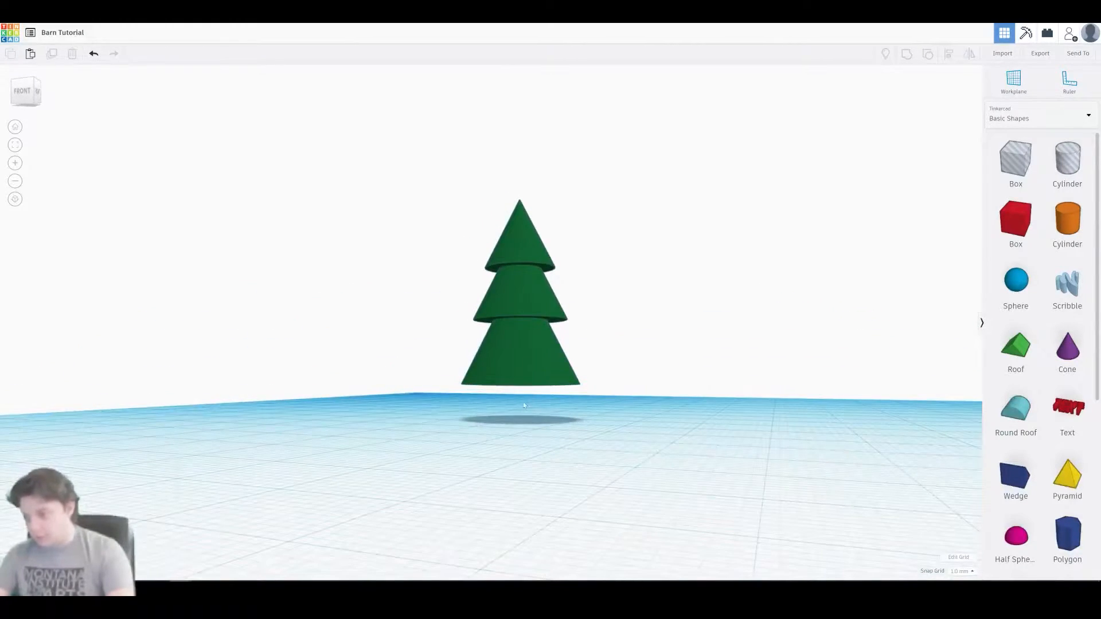
# - Add a cylinder trunk beneath the cones, shrink its base to 4 × 4 mm, and stretch it upward into the lowest cone
pyautogui.moveTo(748, 389); pyautogui.dragTo(528, 385, button='right')
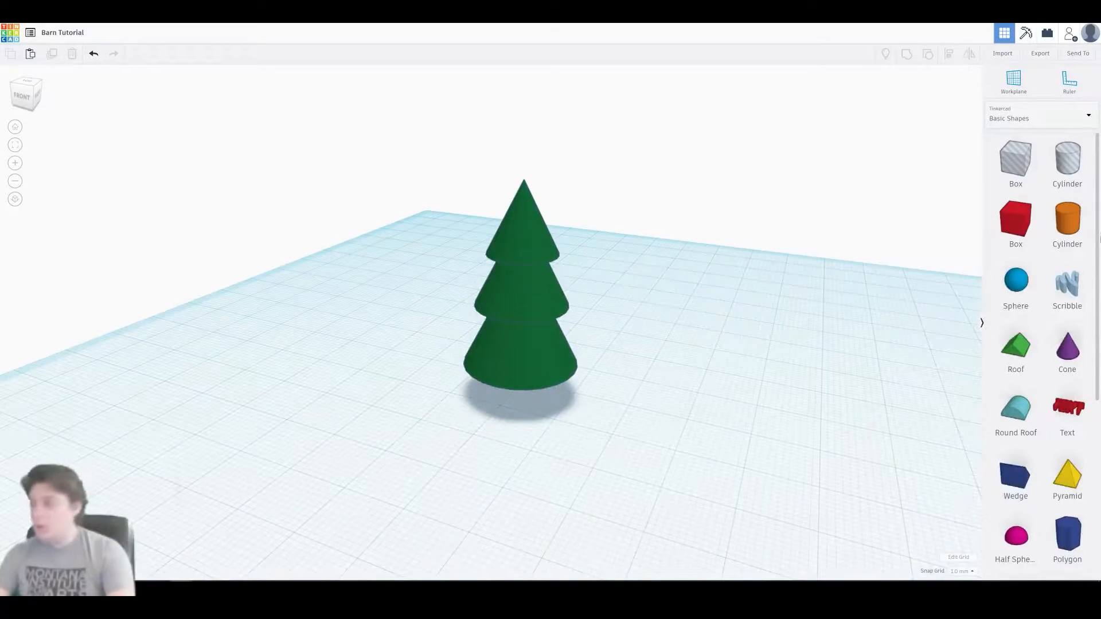
pyautogui.moveTo(1067, 231); pyautogui.dragTo(518, 414)
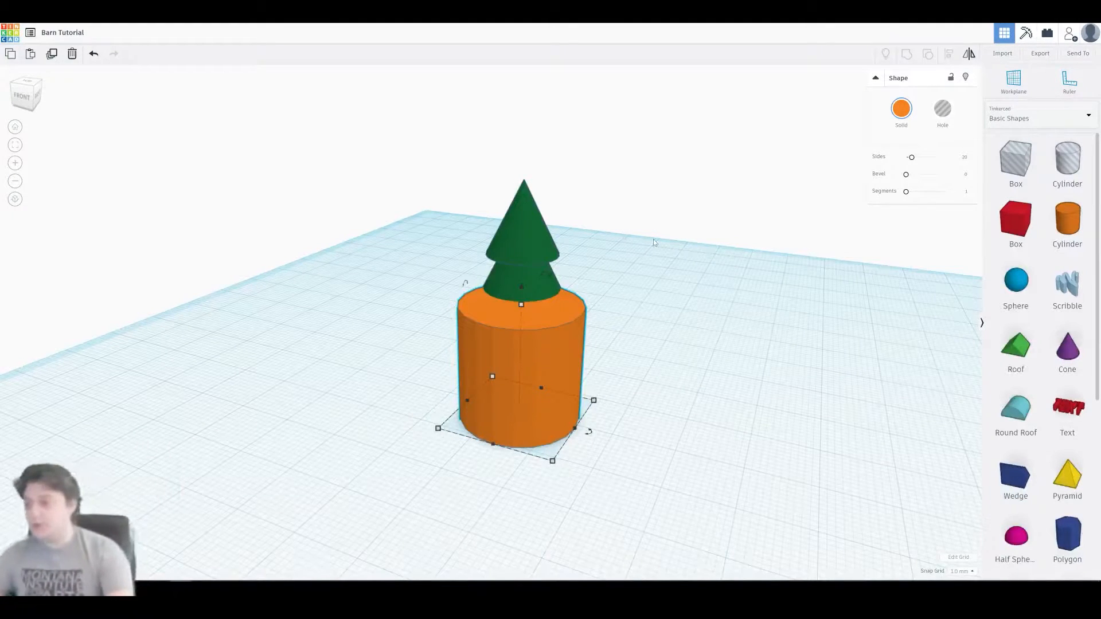
pyautogui.moveTo(552, 460); pyautogui.dragTo(509, 421)
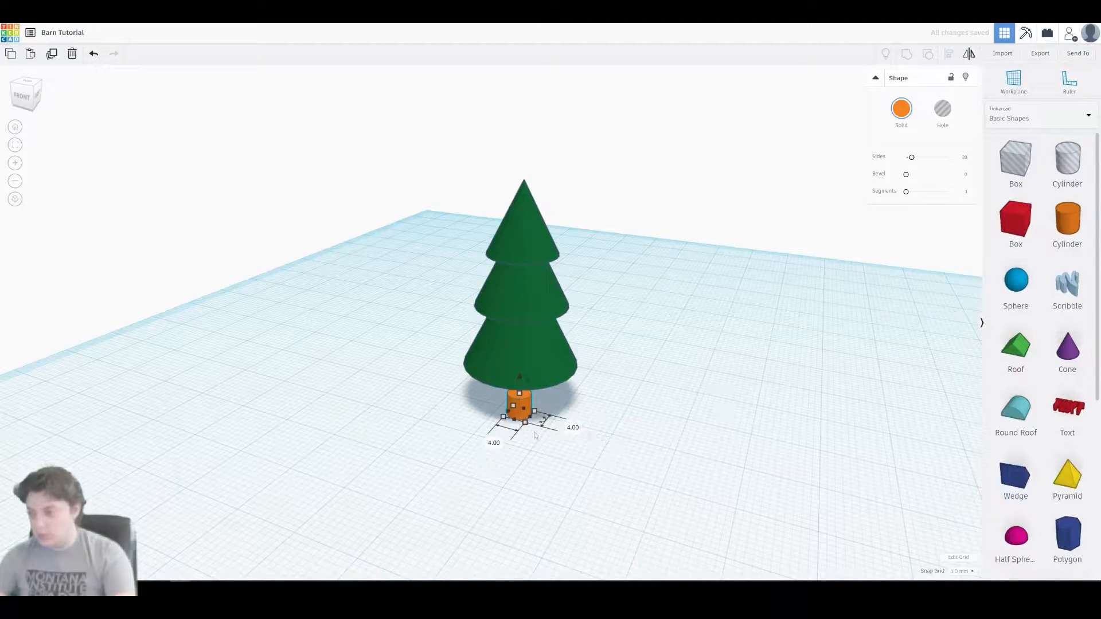
pyautogui.moveTo(585, 417); pyautogui.dragTo(542, 427, button='right')
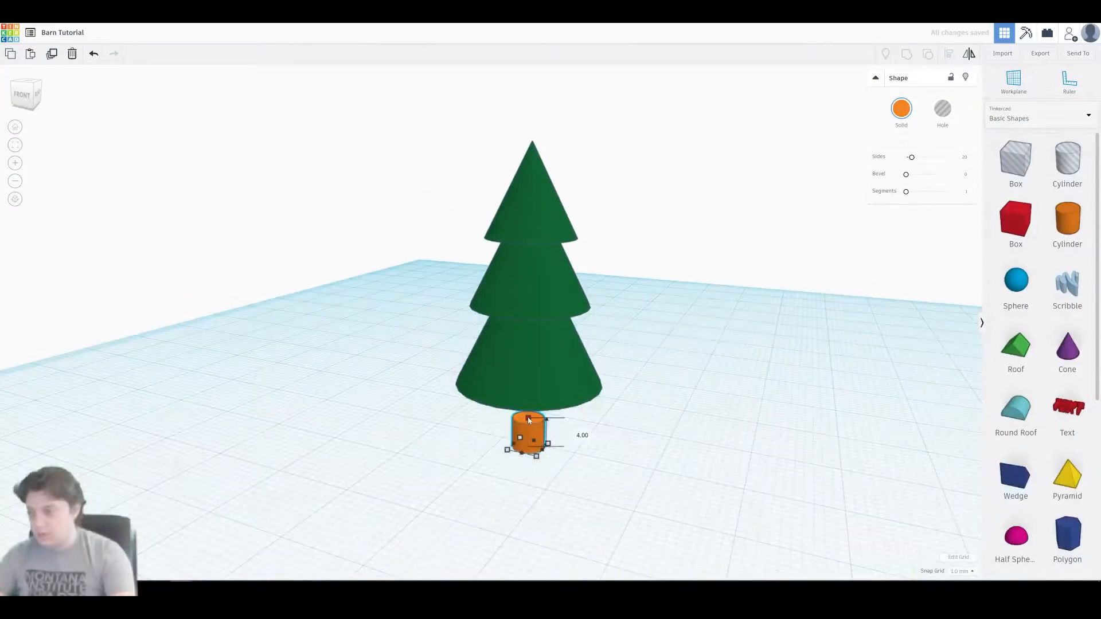
pyautogui.moveTo(533, 388); pyautogui.dragTo(532, 337)
pyautogui.moveTo(548, 371); pyautogui.dragTo(769, 397, button='right')
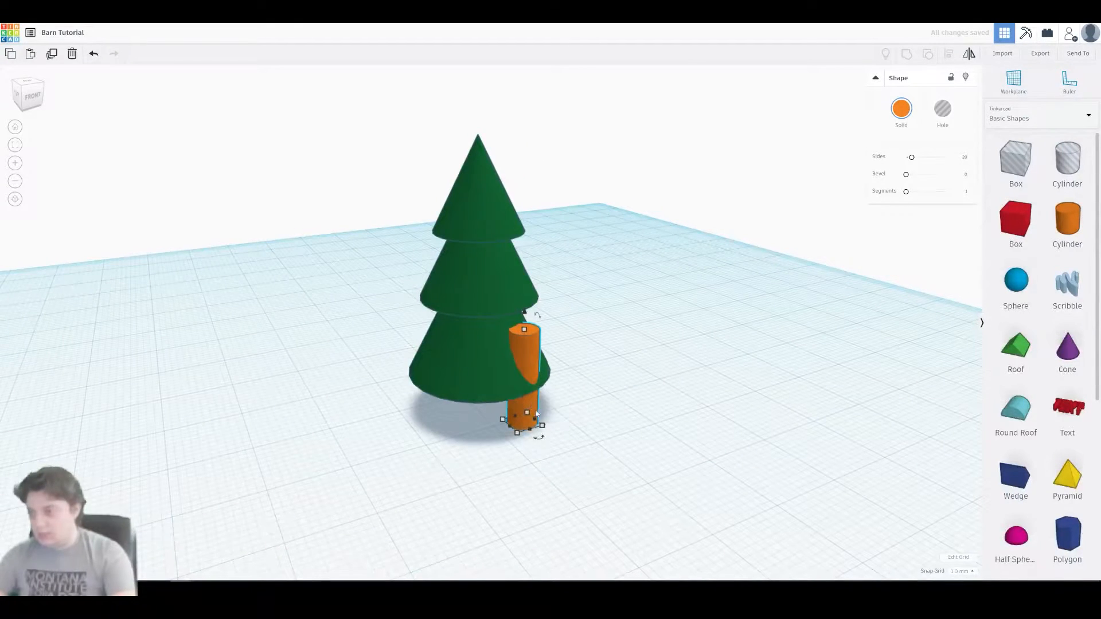
# - Shift the middle and top cones sideways so they sit slightly off the tree's centre axis
pyautogui.moveTo(574, 352); pyautogui.dragTo(491, 291, button='right')
pyautogui.click(491, 290)
pyautogui.moveTo(528, 233); pyautogui.dragTo(553, 234)
pyautogui.moveTo(552, 354); pyautogui.dragTo(509, 310, button='right')
pyautogui.moveTo(543, 287); pyautogui.dragTo(553, 293)
pyautogui.hotkey('ctrl', 'z')
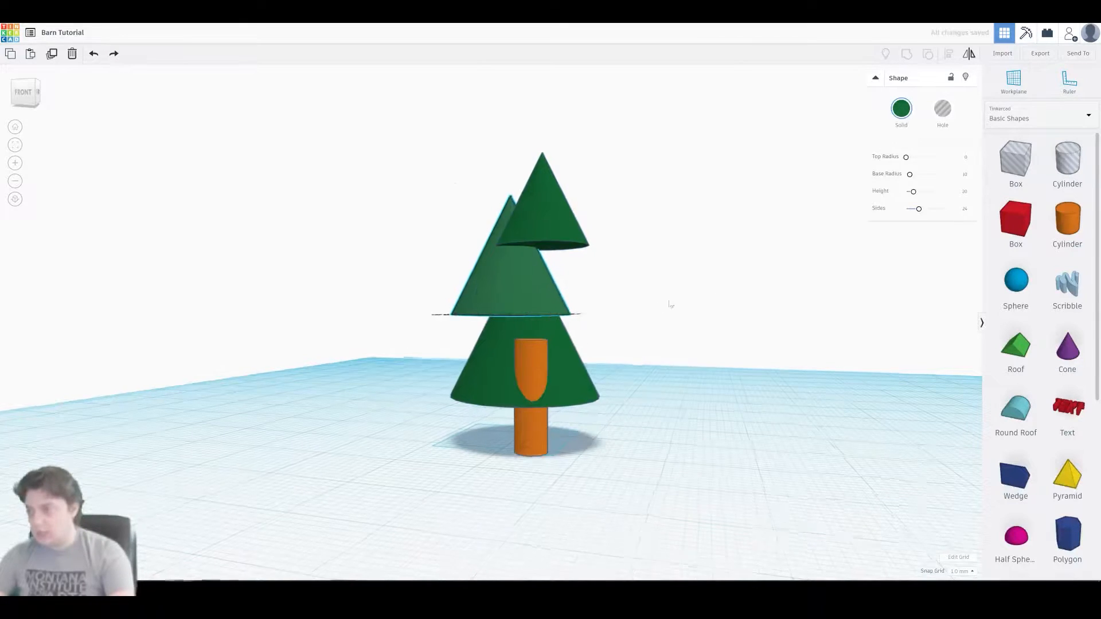
pyautogui.moveTo(682, 299); pyautogui.dragTo(617, 344, button='right')
pyautogui.moveTo(543, 294); pyautogui.dragTo(553, 297)
pyautogui.moveTo(569, 230); pyautogui.dragTo(561, 227)
pyautogui.moveTo(561, 229); pyautogui.dragTo(394, 226, button='right')
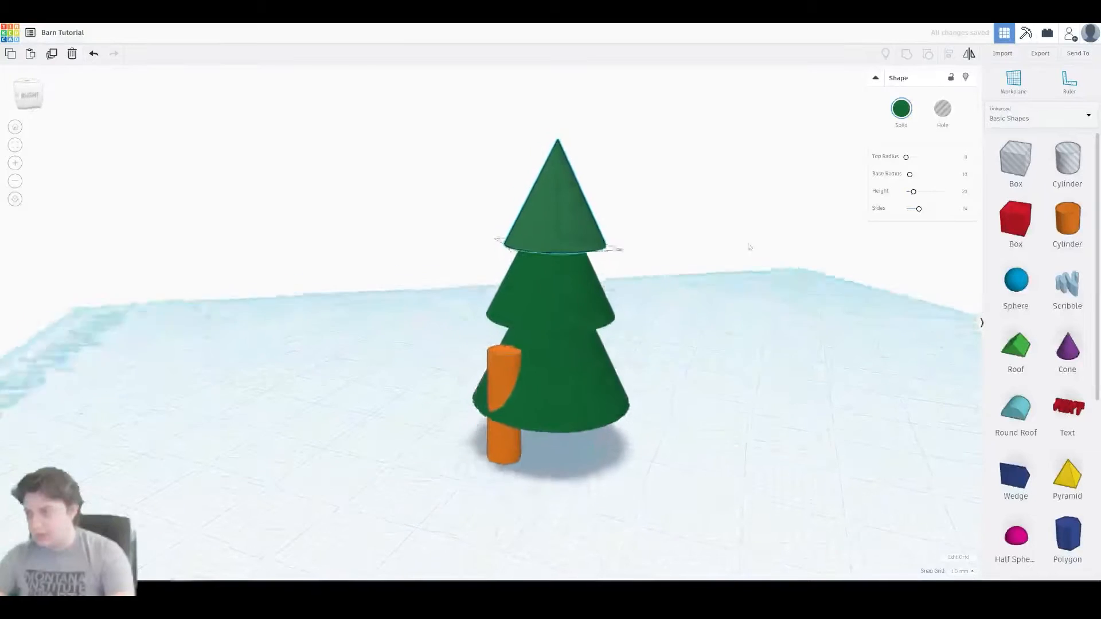
pyautogui.moveTo(748, 247); pyautogui.dragTo(574, 283, button='right')
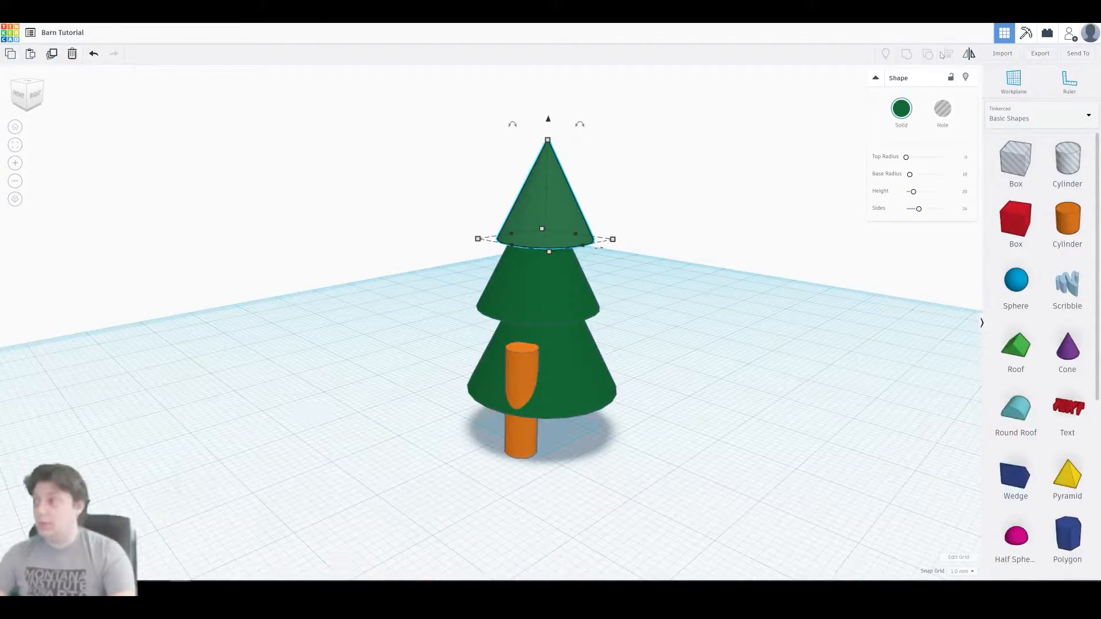
# - Select the three cones and the trunk and align them on their centres in both horizontal directions
pyautogui.moveTo(659, 140); pyautogui.dragTo(437, 484)
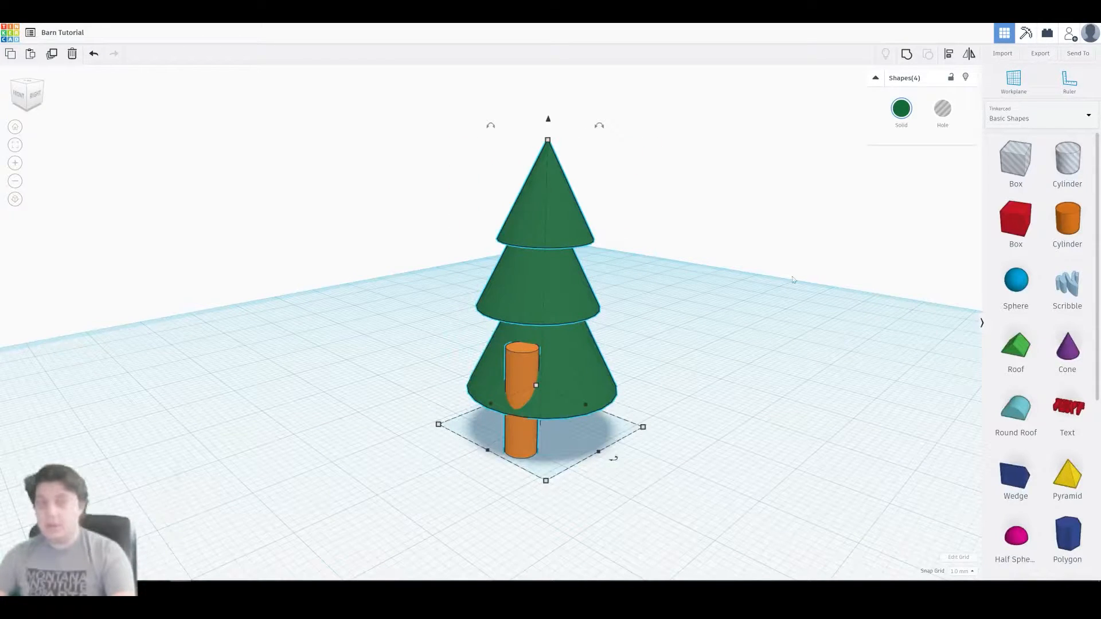
pyautogui.click(945, 54)
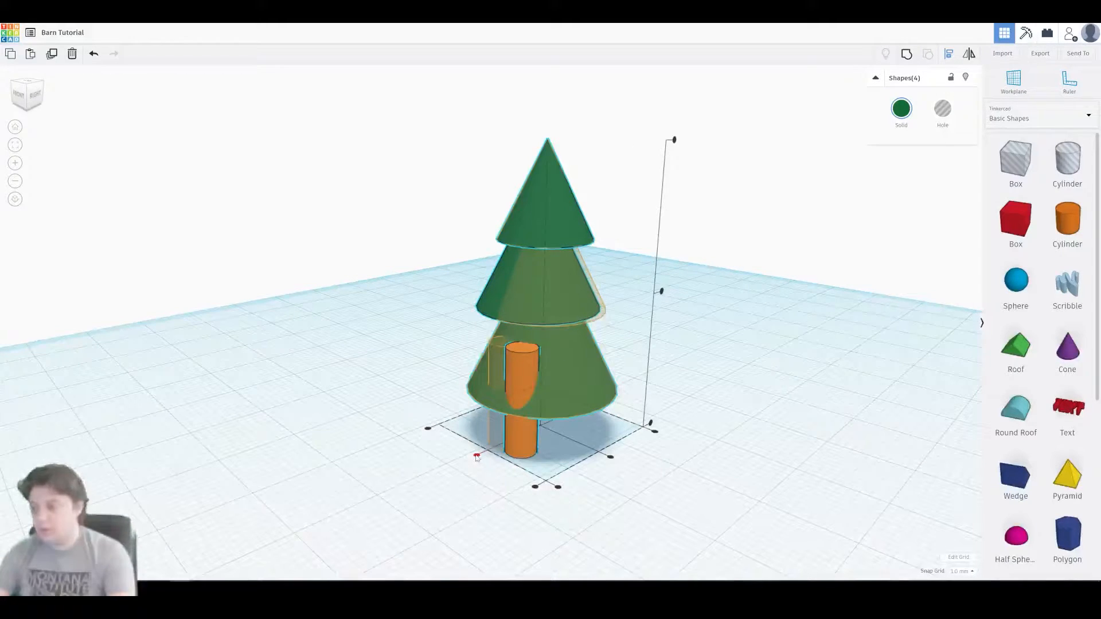
pyautogui.click(477, 456)
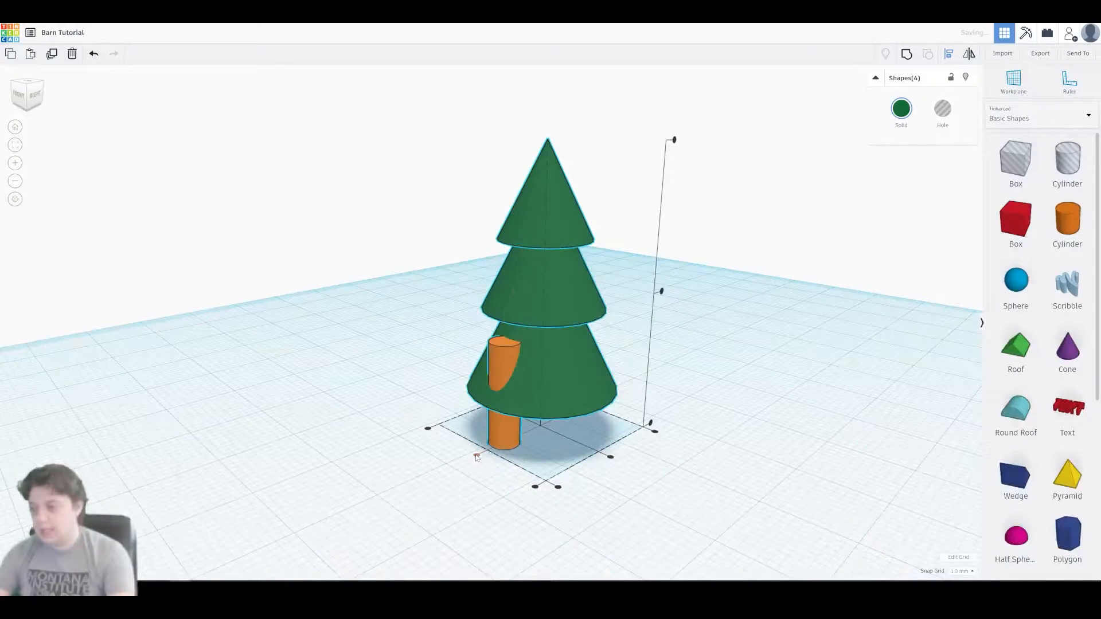
pyautogui.click(611, 458)
pyautogui.click(771, 372)
pyautogui.moveTo(704, 365); pyautogui.dragTo(837, 276, button='right')
pyautogui.moveTo(502, 336); pyautogui.dragTo(492, 404, button='right')
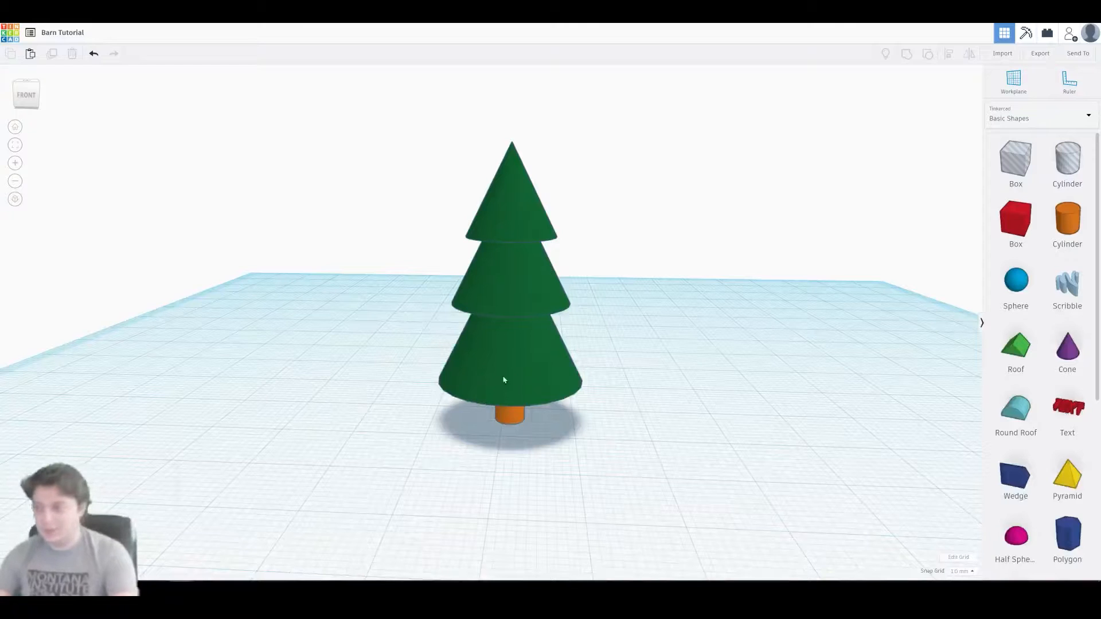
# - Change the trunk cylinder's solid colour to the medium brown preset
pyautogui.moveTo(653, 304); pyautogui.dragTo(649, 281, button='right')
pyautogui.click(510, 433)
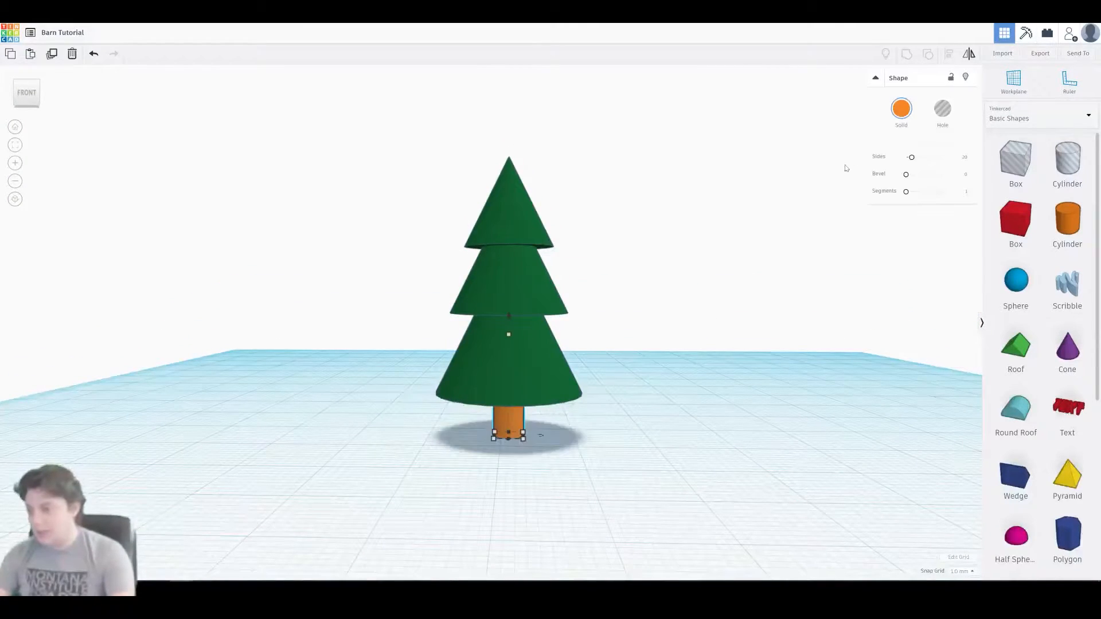
pyautogui.click(899, 109)
pyautogui.click(1031, 187)
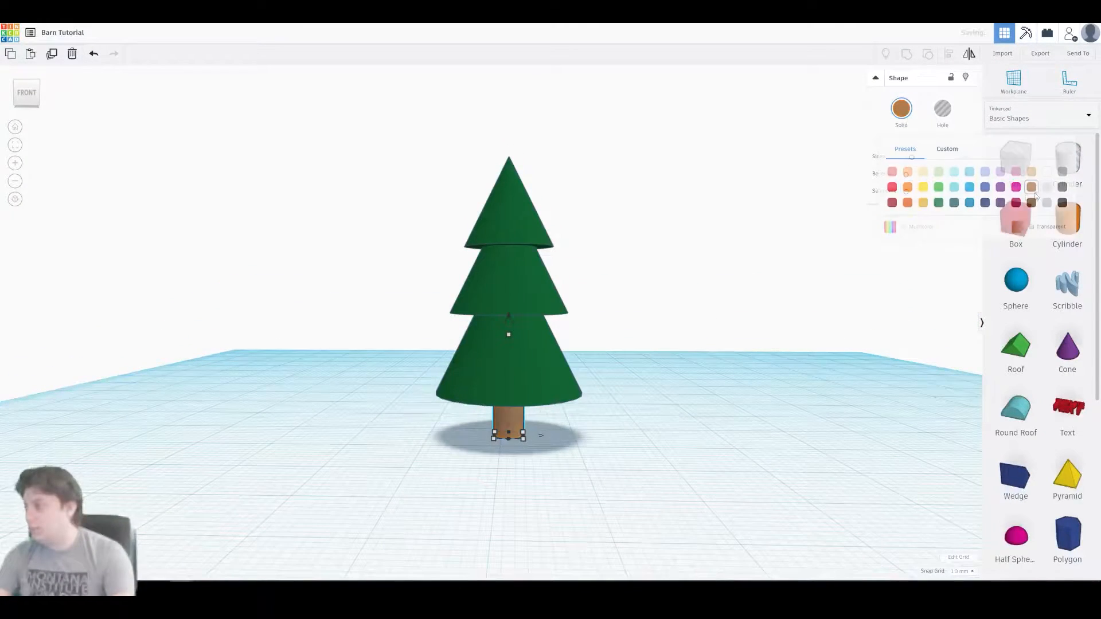
pyautogui.click(676, 265)
pyautogui.moveTo(676, 265); pyautogui.dragTo(623, 343, button='right')
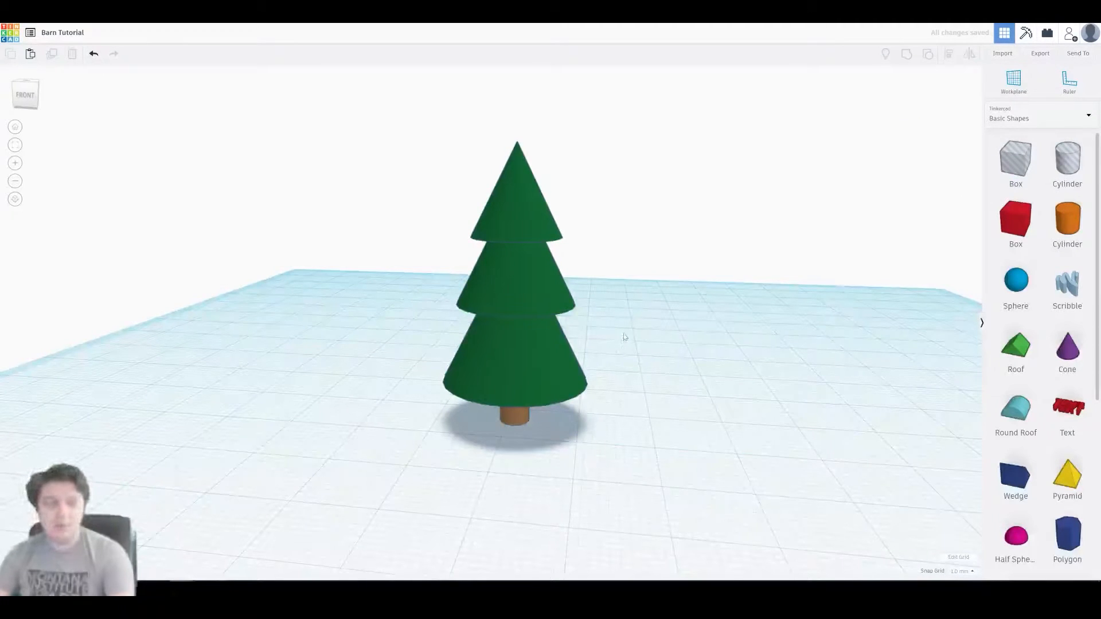
pyautogui.moveTo(597, 381); pyautogui.dragTo(693, 383, button='right')
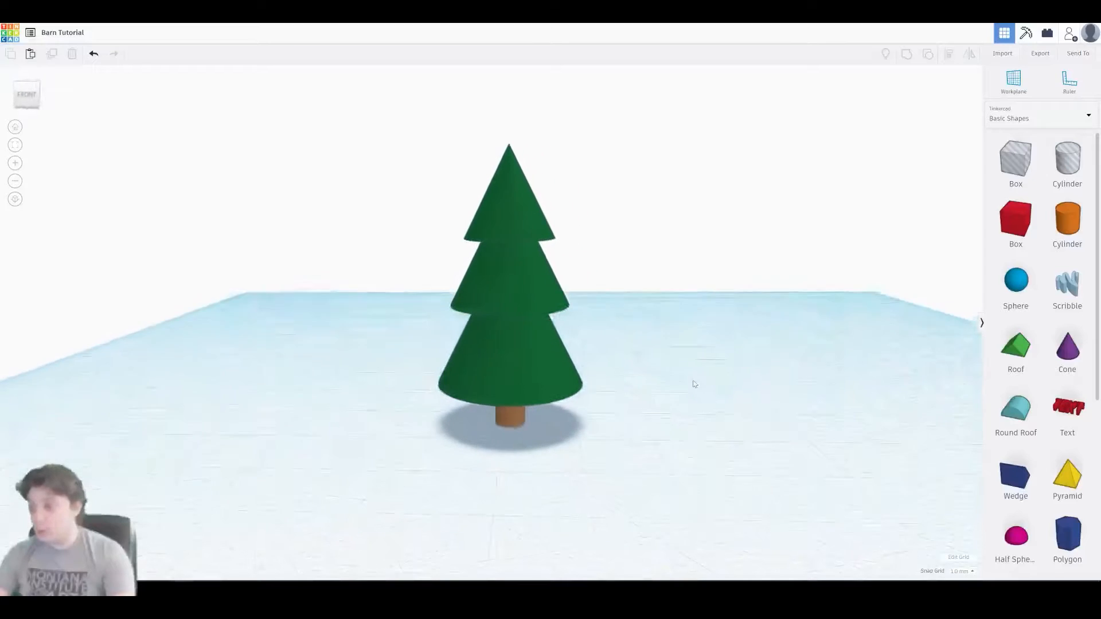
# - Copy the complete four-part tree, paste it twice, and place one copy on each side of the original
pyautogui.moveTo(621, 161); pyautogui.dragTo(355, 480)
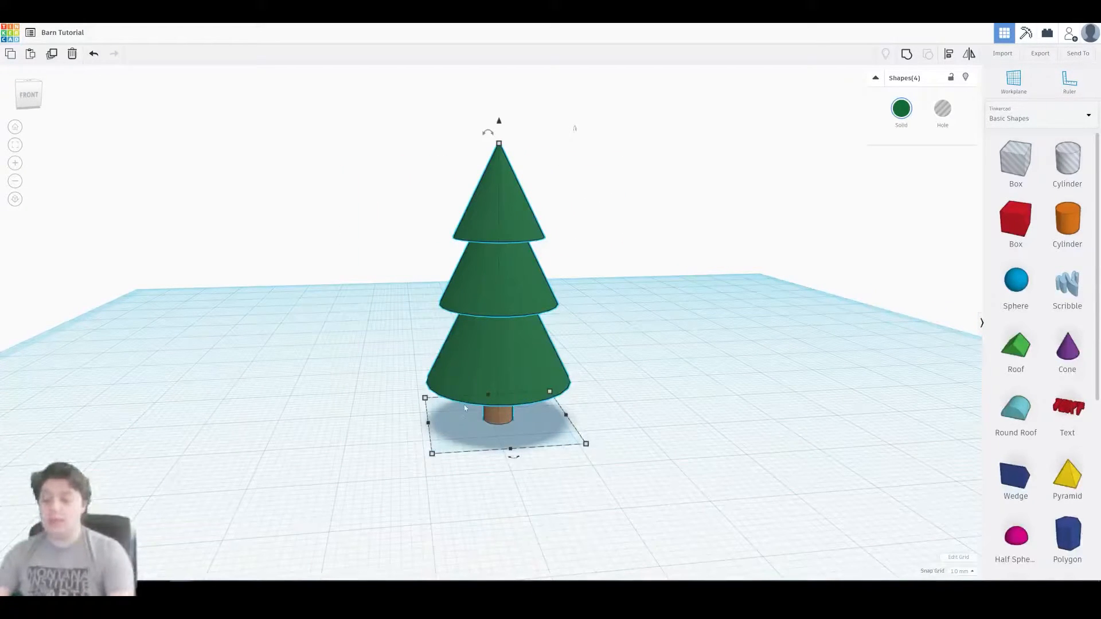
pyautogui.hotkey('ctrl', 'c')
pyautogui.hotkey('ctrl', 'v')
pyautogui.moveTo(564, 404); pyautogui.dragTo(776, 383)
pyautogui.hotkey('ctrl', 'v')
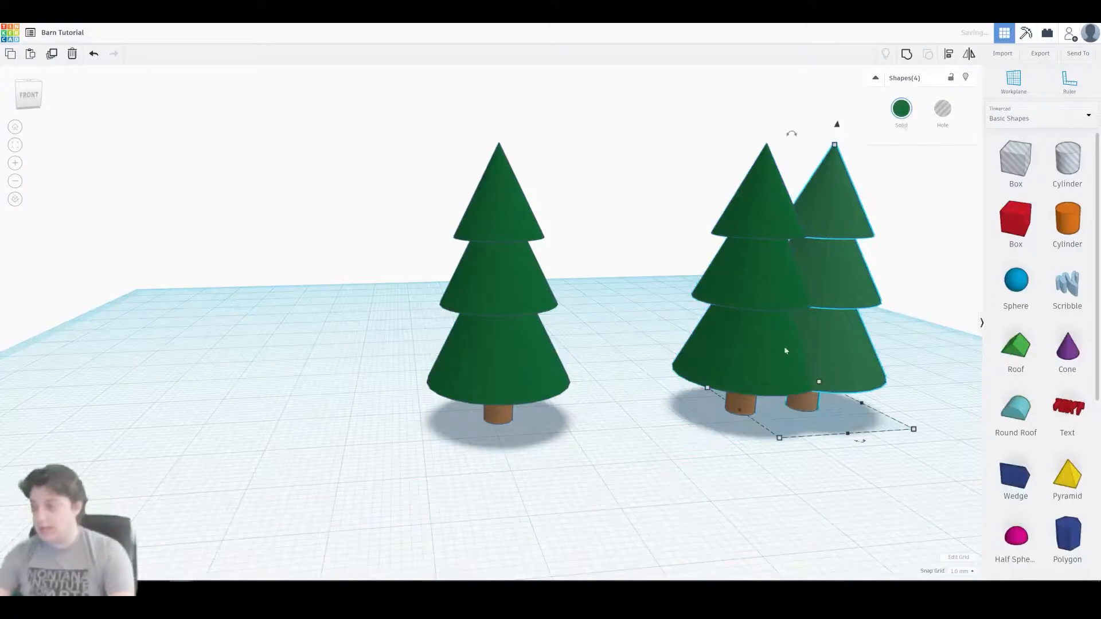
pyautogui.moveTo(841, 320); pyautogui.dragTo(395, 331)
# - Move the original tree's middle and top cones out of line, and undo these moves and the pasted tree copies
pyautogui.moveTo(510, 288); pyautogui.dragTo(525, 287)
pyautogui.moveTo(525, 288); pyautogui.dragTo(531, 250, button='right')
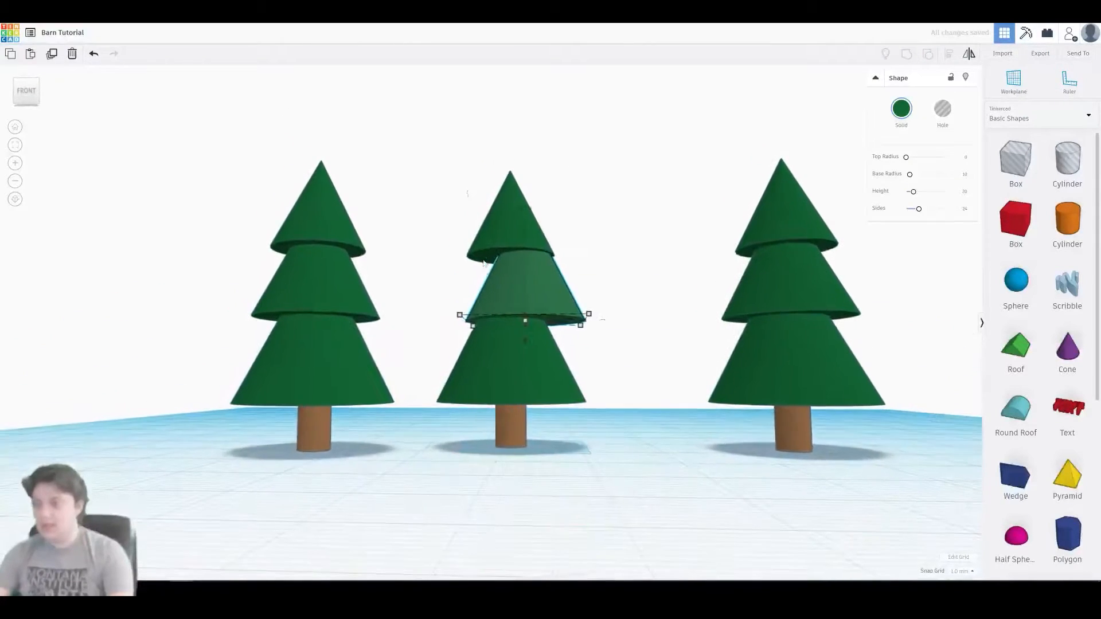
pyautogui.moveTo(513, 234); pyautogui.dragTo(500, 235)
pyautogui.hotkey('ctrl', 'z')
pyautogui.hotkey('ctrl', 'z')
pyautogui.hotkey('ctrl', 'z')
pyautogui.hotkey('ctrl', 'z')
pyautogui.hotkey('ctrl', 'z')
pyautogui.hotkey('ctrl', 'z')
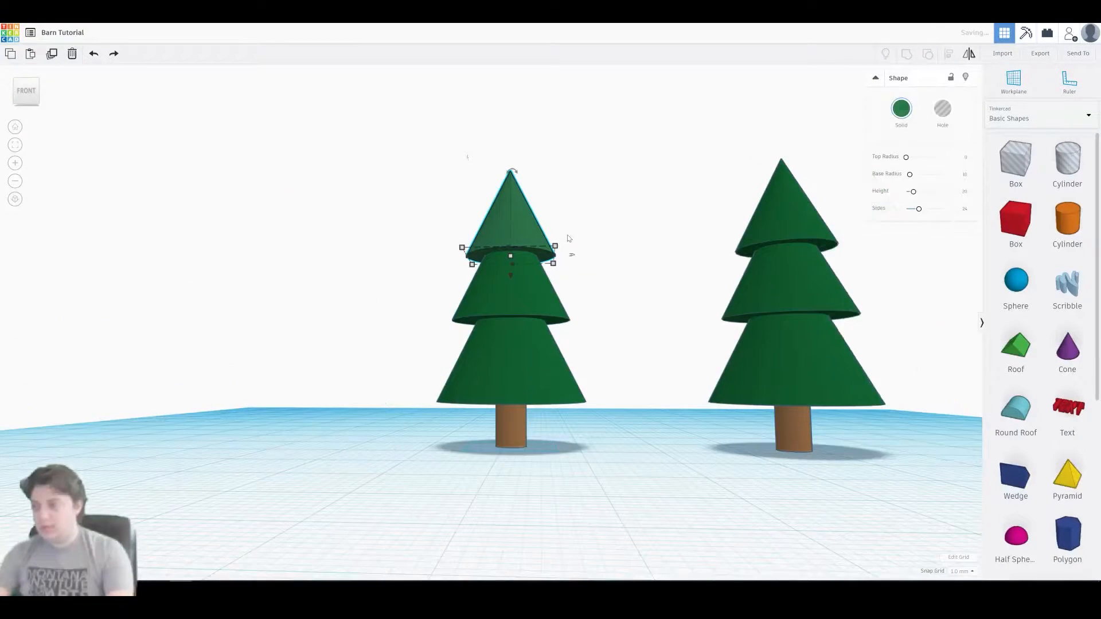
# - Select all four parts of the tree and group them into a single shape
pyautogui.moveTo(567, 235); pyautogui.dragTo(619, 266, button='right')
pyautogui.moveTo(659, 143); pyautogui.dragTo(350, 498)
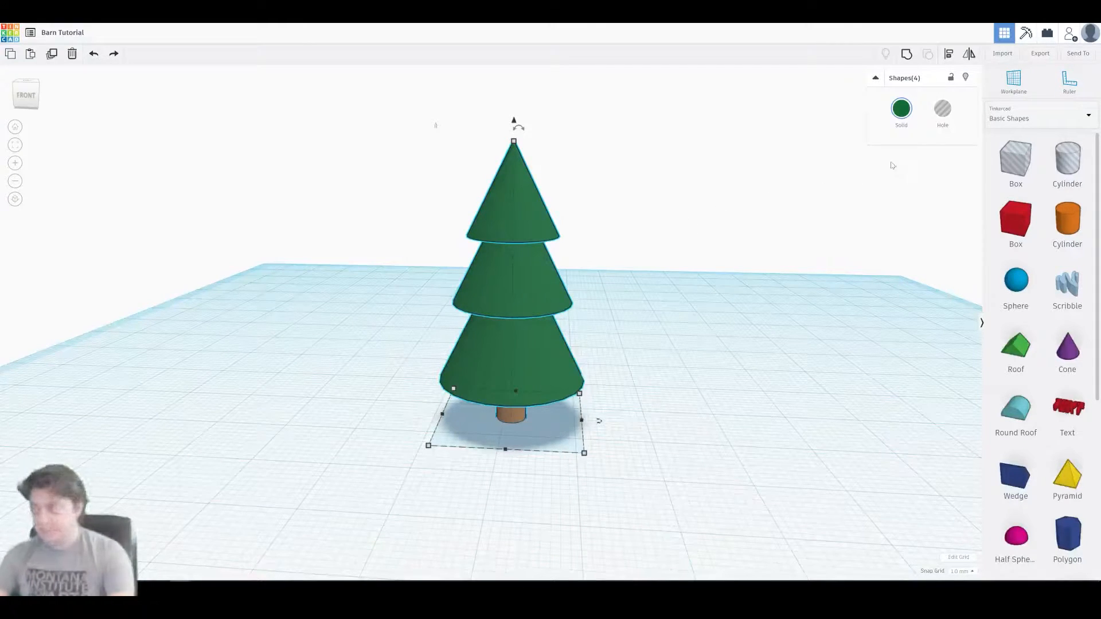
pyautogui.click(908, 56)
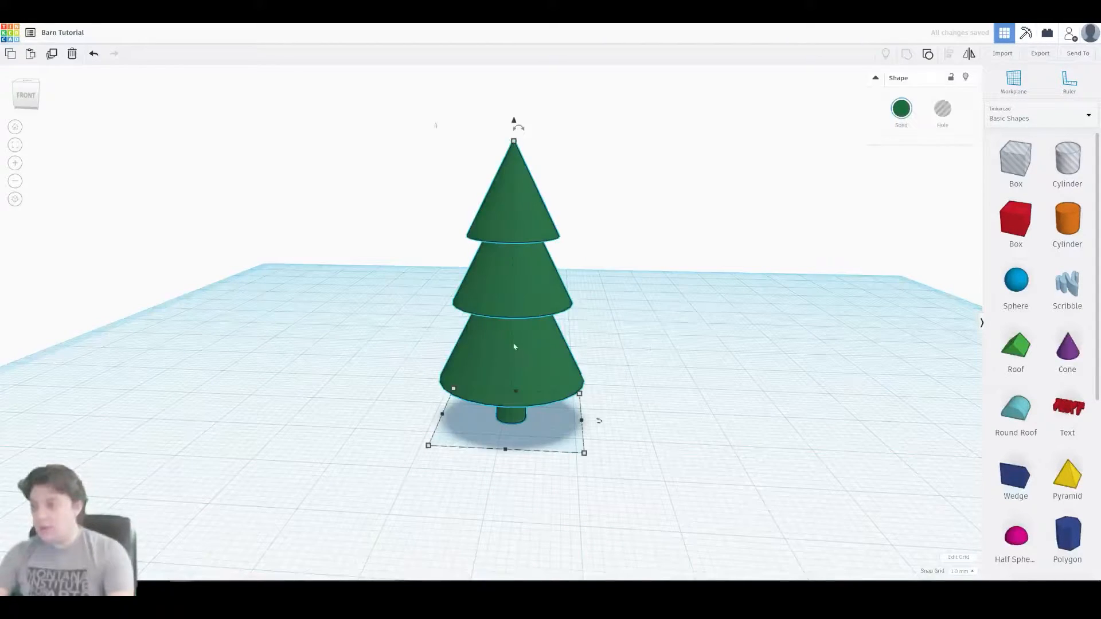
pyautogui.moveTo(619, 425); pyautogui.dragTo(634, 338, button='right')
pyautogui.click(635, 340)
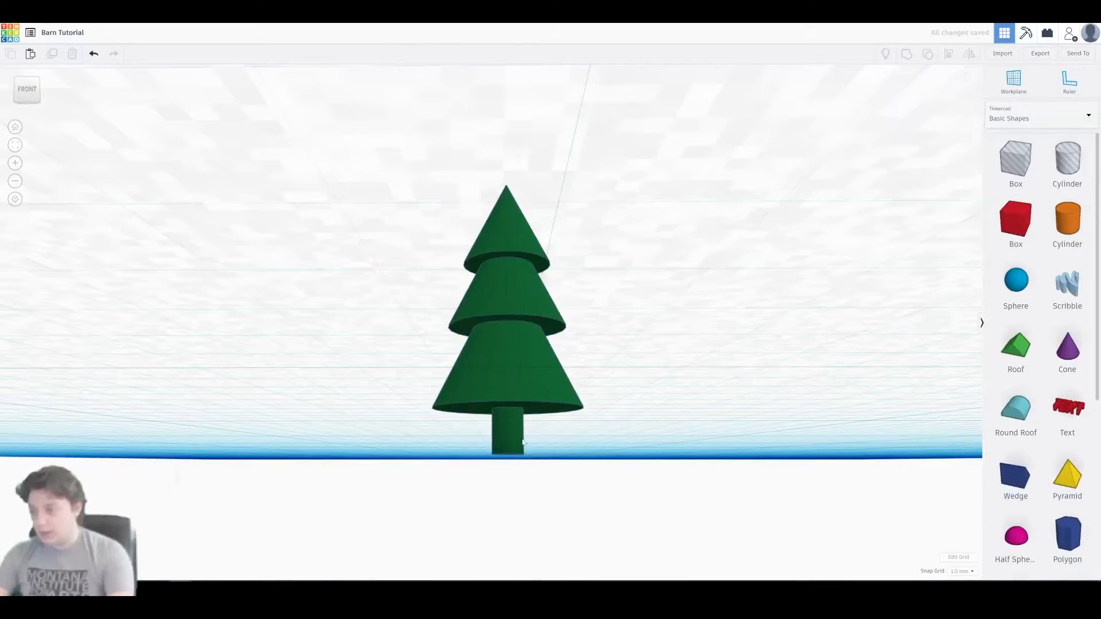
# - Enable the Multicolor option on the grouped tree so the cones and trunk keep their own colours
pyautogui.moveTo(516, 429); pyautogui.dragTo(528, 305, button='right')
pyautogui.click(528, 304)
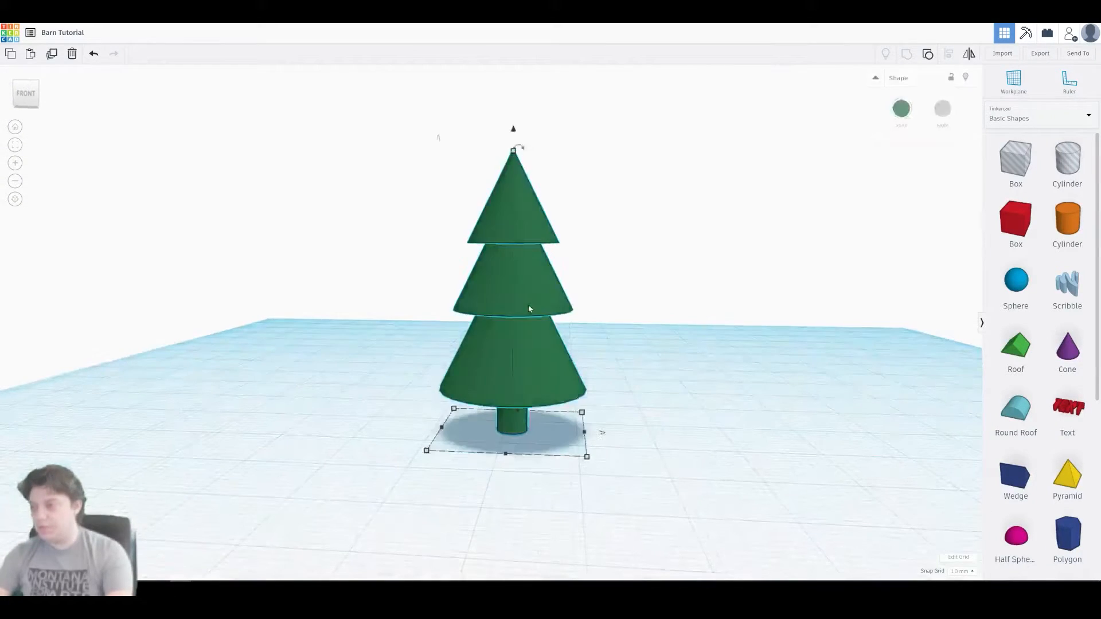
pyautogui.click(902, 109)
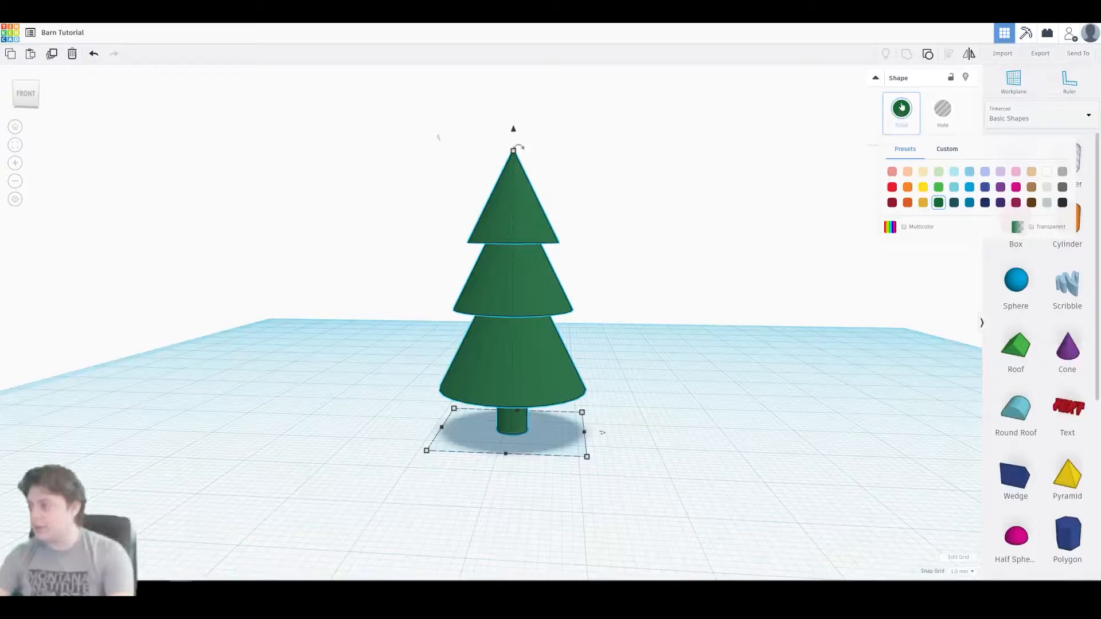
pyautogui.click(904, 227)
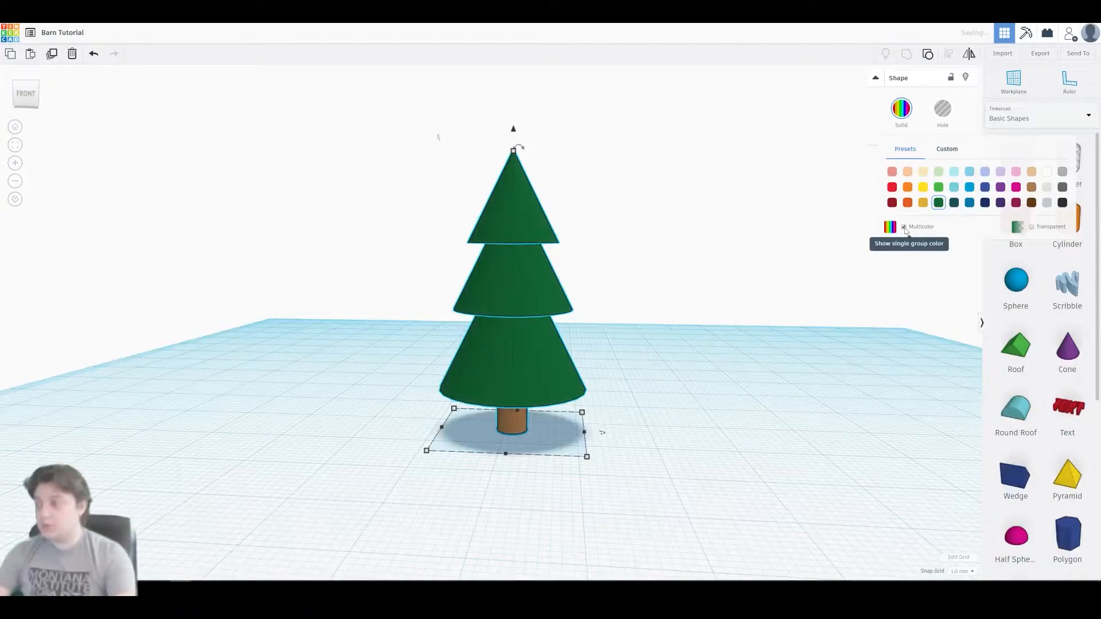
pyautogui.click(730, 270)
pyautogui.moveTo(686, 282); pyautogui.dragTo(563, 305, button='right')
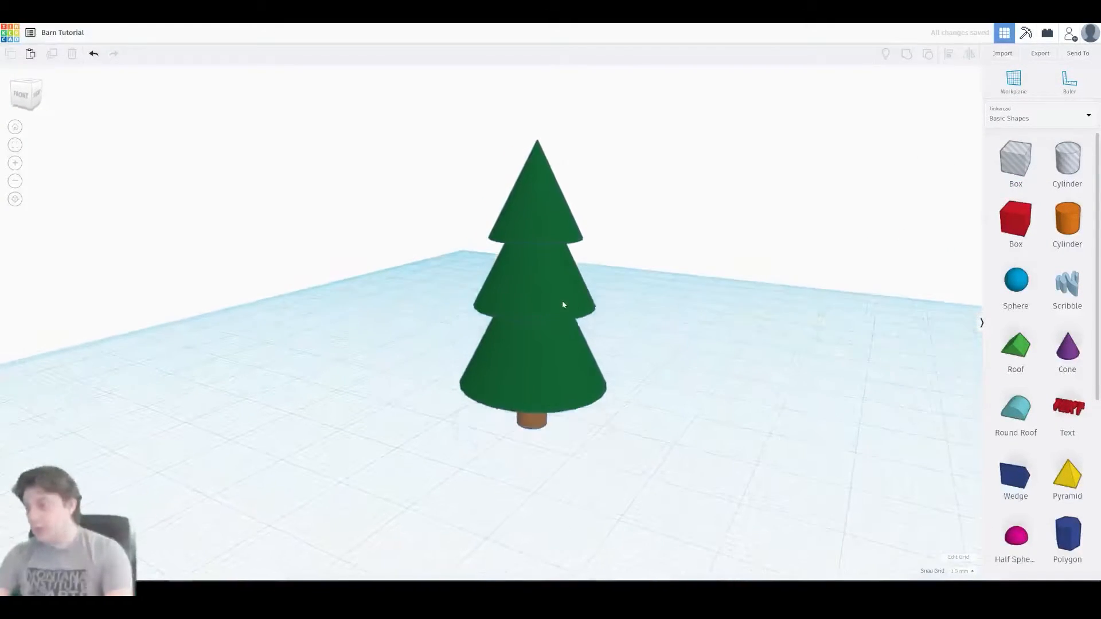
# - Move the grouped tree sideways, away from the middle of the workplane
pyautogui.click(562, 304)
pyautogui.moveTo(562, 305); pyautogui.dragTo(412, 337)
pyautogui.click(503, 311)
pyautogui.click(414, 333)
# - Try resizing the grouped tree's base and height with its handles, and undo the changes
pyautogui.moveTo(400, 413); pyautogui.dragTo(291, 411)
pyautogui.hotkey('ctrl', 'z')
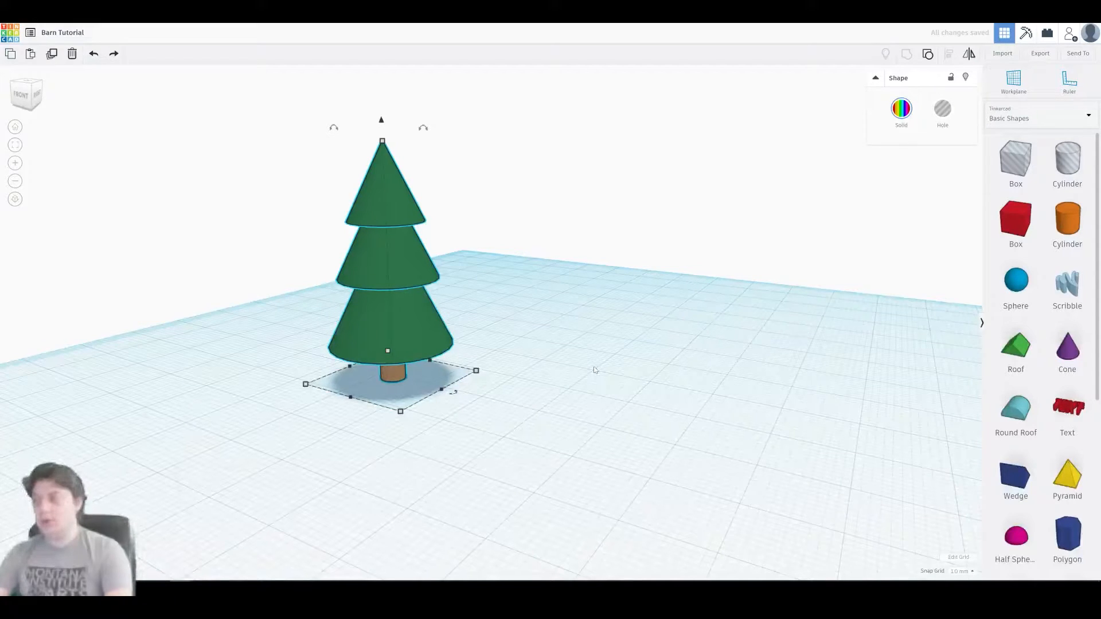
pyautogui.moveTo(382, 143); pyautogui.dragTo(386, 222)
pyautogui.moveTo(565, 339)
pyautogui.mouseDown(button='right')
pyautogui.moveTo(600, 255)
pyautogui.moveTo(608, 294)
pyautogui.moveTo(562, 312)
pyautogui.moveTo(597, 326)
pyautogui.moveTo(569, 340)
pyautogui.mouseUp(button='right')
pyautogui.click(565, 313)
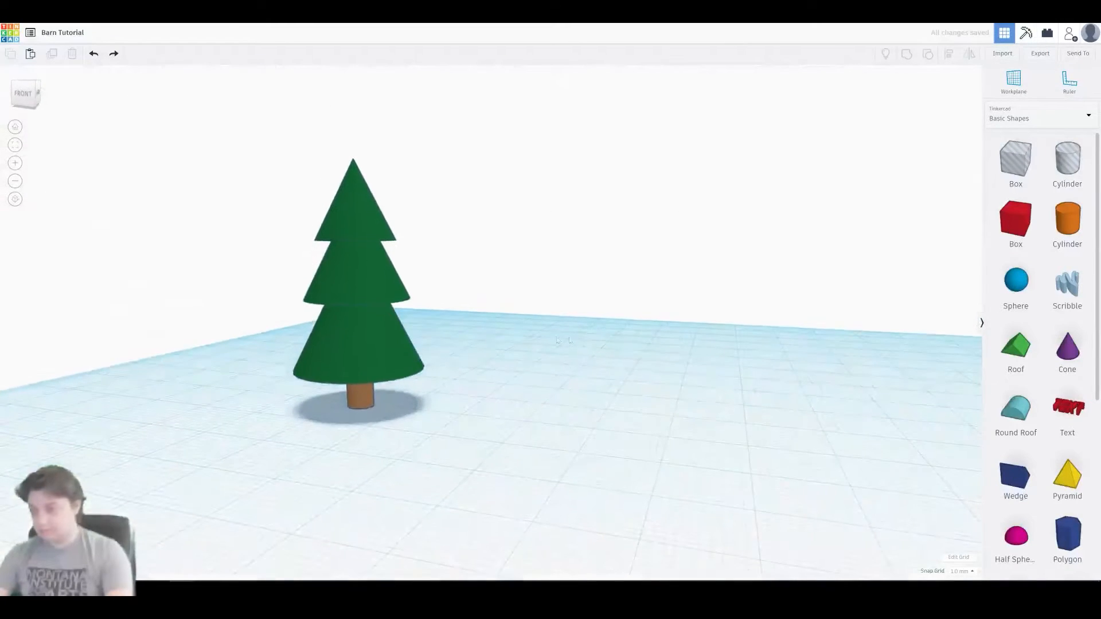
# - Move the grouped tree farther to the side to free the centre of the workplane for the barn
pyautogui.click(378, 346)
pyautogui.scroll(5, 267, 445)
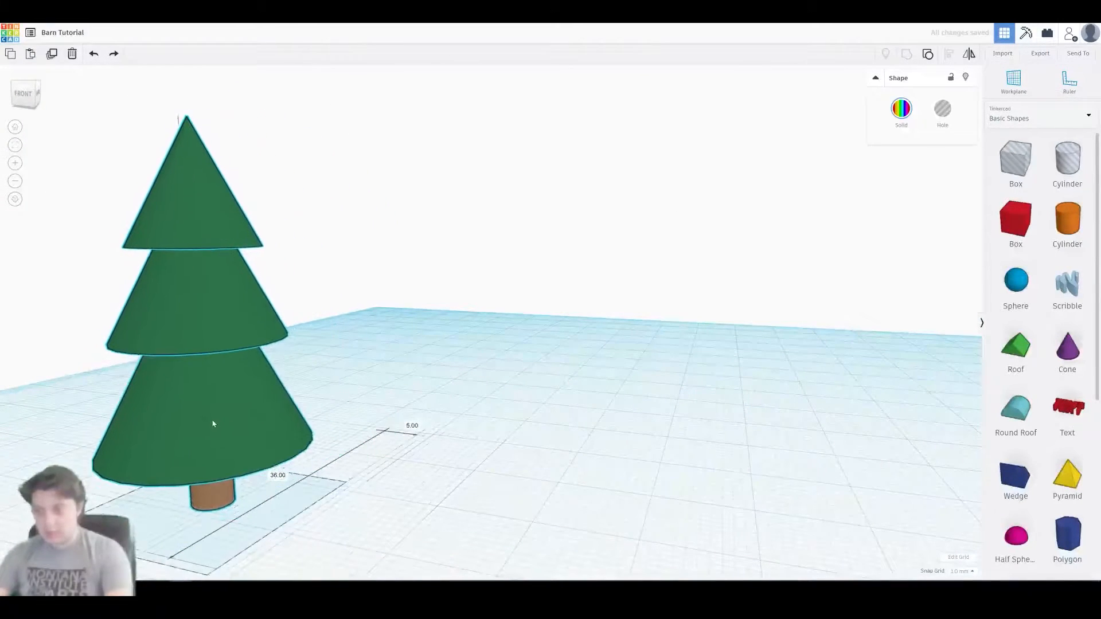
pyautogui.moveTo(214, 424); pyautogui.dragTo(188, 408)
pyautogui.click(468, 396)
pyautogui.scroll(-3, 472, 398)
pyautogui.click(273, 361)
pyautogui.moveTo(272, 361); pyautogui.dragTo(322, 374, button='right')
pyautogui.moveTo(720, 393); pyautogui.dragTo(649, 370, button='middle')
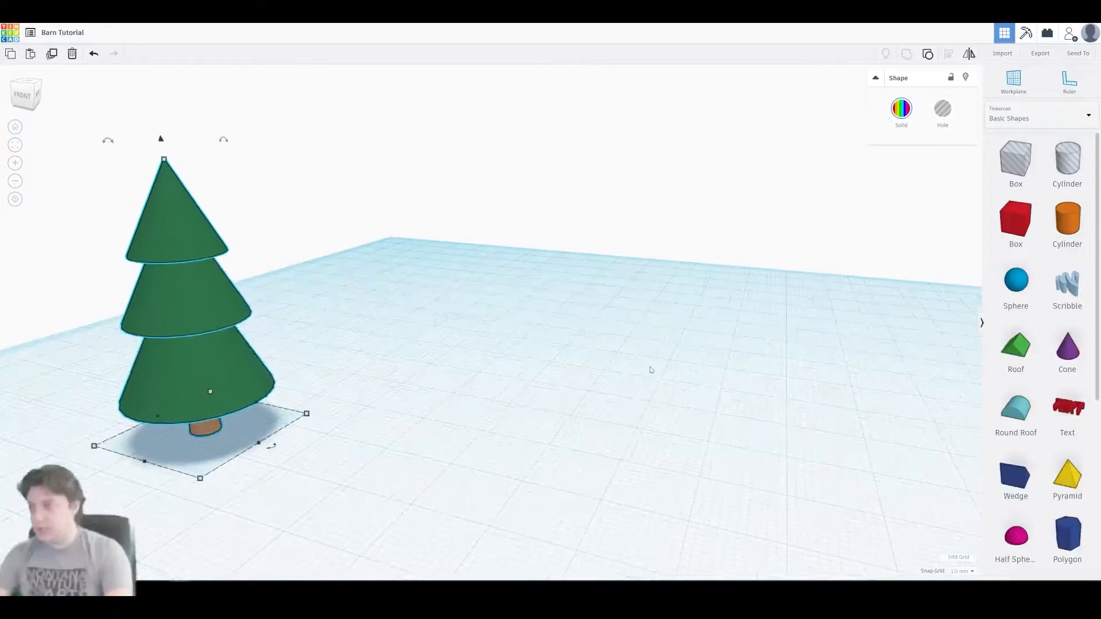
pyautogui.click(609, 352)
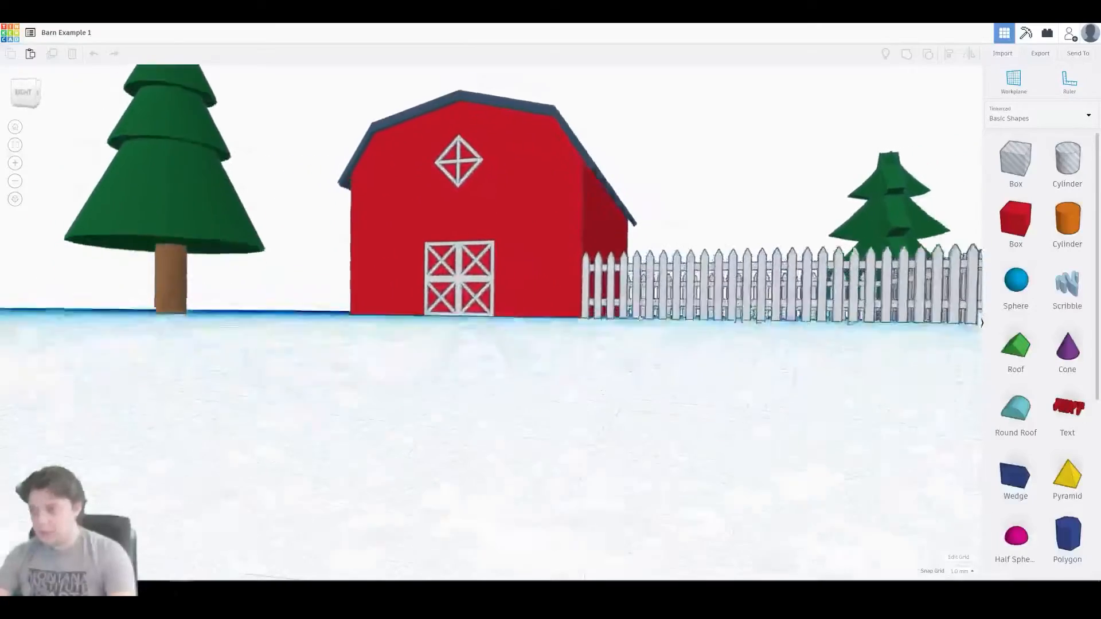
# - Examine the barn in the Barn Example 1 design, and place a red box beside the tree in Barn Tutorial
pyautogui.moveTo(597, 268); pyautogui.dragTo(579, 327, button='right')
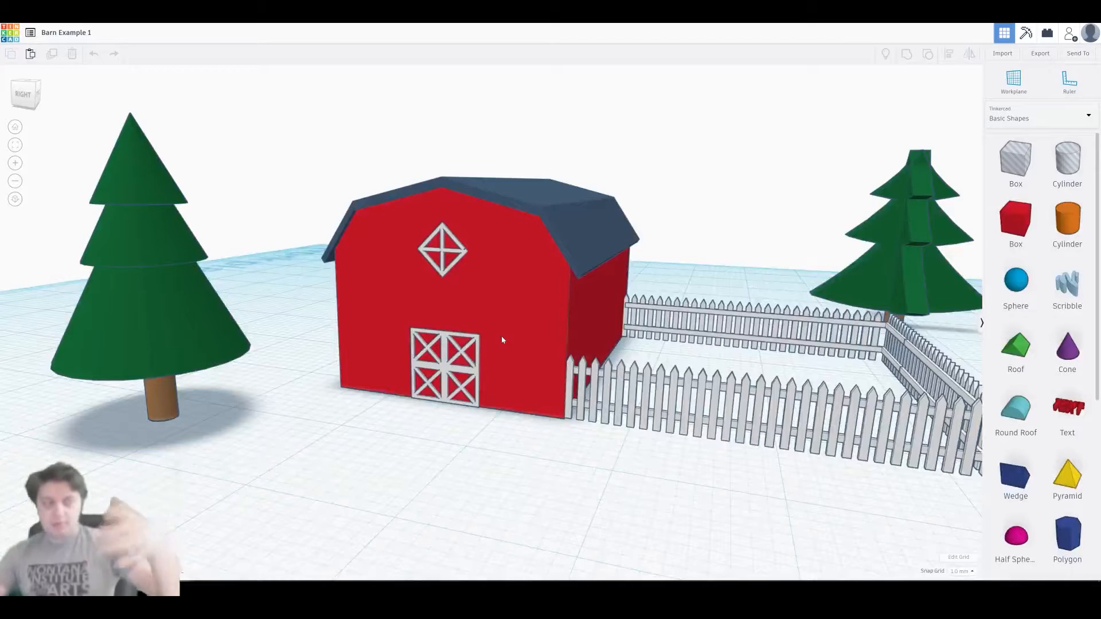
pyautogui.moveTo(502, 340); pyautogui.dragTo(426, 262, button='right')
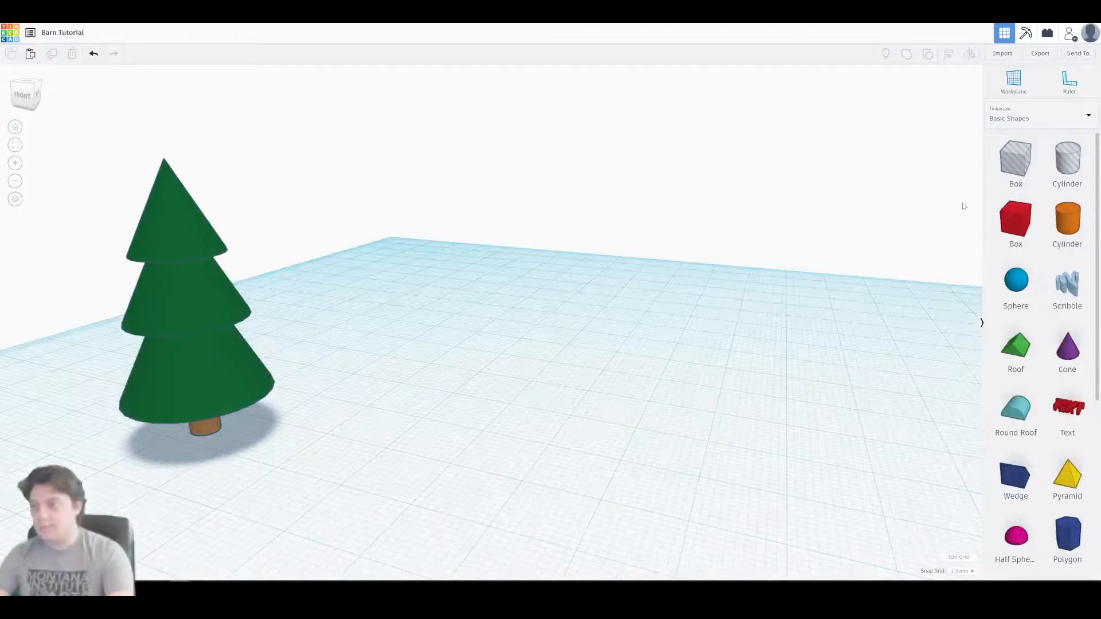
pyautogui.moveTo(1016, 220); pyautogui.dragTo(552, 394)
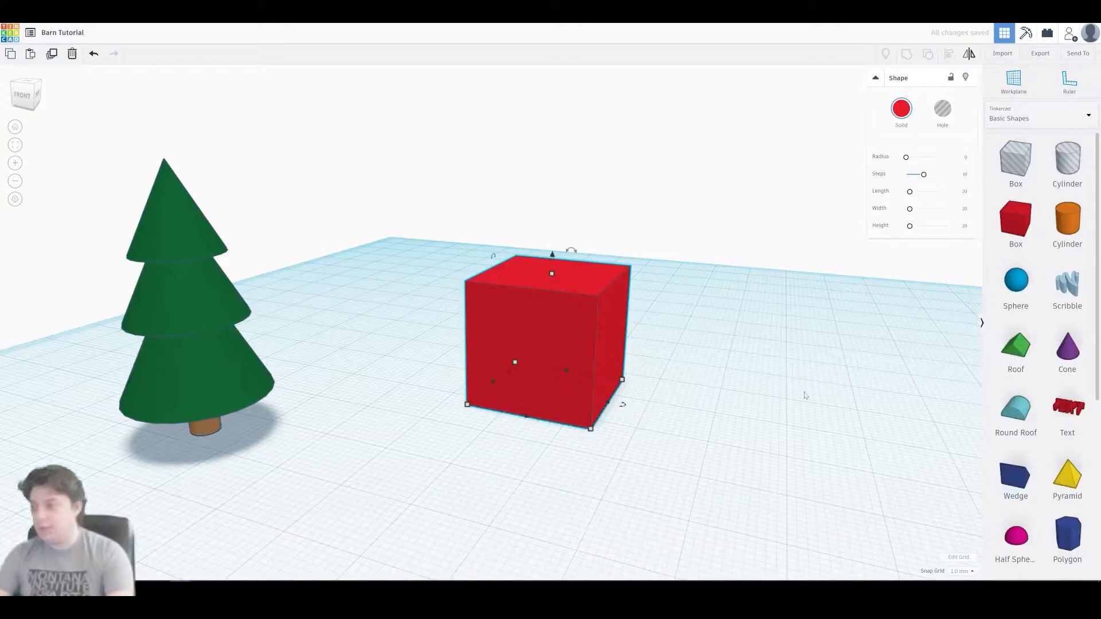
# - Try stretching the red box's base along its length and width one side at a time, and undo the last change
pyautogui.moveTo(569, 370); pyautogui.dragTo(580, 367)
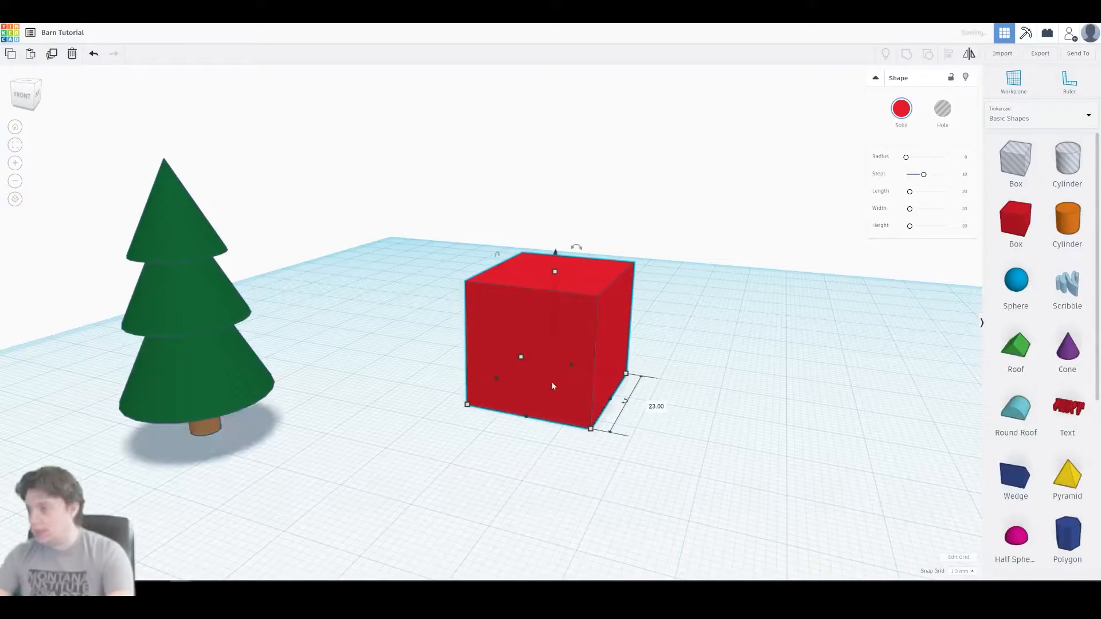
pyautogui.moveTo(526, 417); pyautogui.dragTo(522, 428)
pyautogui.moveTo(522, 427); pyautogui.dragTo(607, 421, button='right')
pyautogui.moveTo(611, 420); pyautogui.dragTo(639, 432)
pyautogui.moveTo(495, 428); pyautogui.dragTo(530, 449)
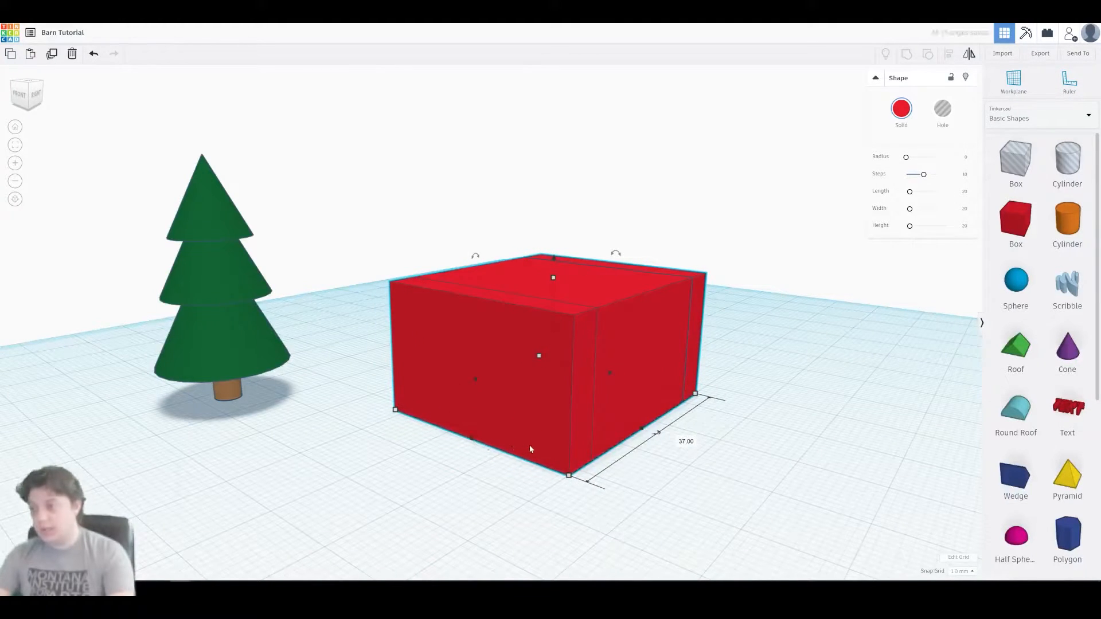
pyautogui.hotkey('ctrl', 'z')
# - Enlarge the red box's base symmetrically about its centre and stretch one of its sides to 30 mm
pyautogui.moveTo(594, 464)
pyautogui.keyDown('alt'); pyautogui.mouseDown()
pyautogui.moveTo(587, 497)
pyautogui.moveTo(614, 424)
pyautogui.moveTo(553, 418)
pyautogui.moveTo(591, 484)
pyautogui.moveTo(552, 440)
pyautogui.moveTo(595, 451)
pyautogui.moveTo(543, 448)
pyautogui.moveTo(583, 457)
pyautogui.mouseUp(); pyautogui.keyUp('alt')
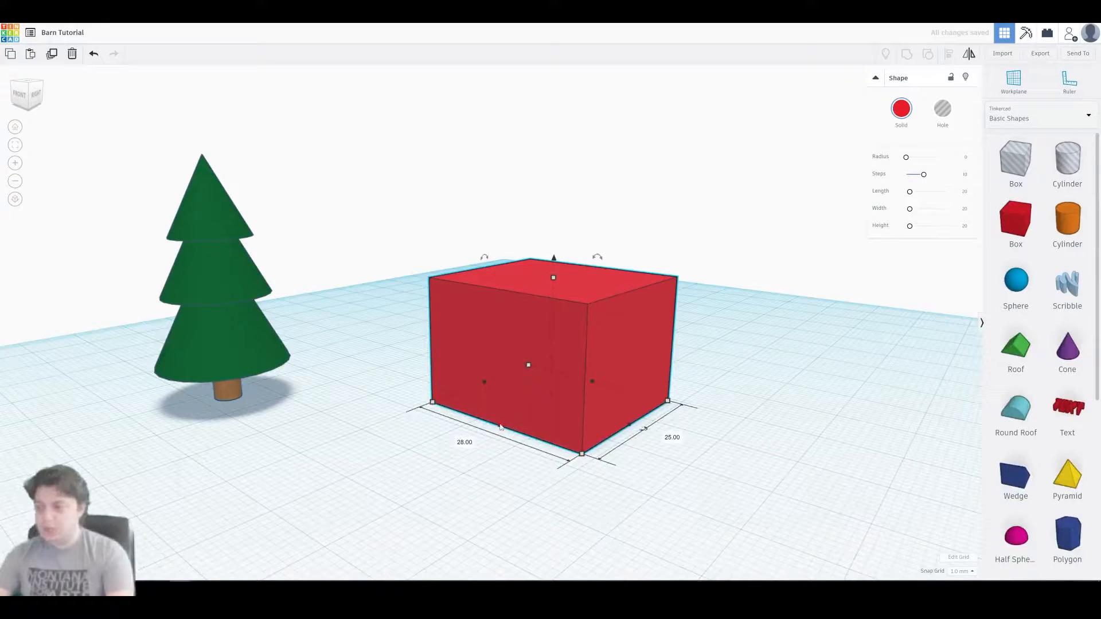
pyautogui.moveTo(498, 427)
pyautogui.keyDown('alt'); pyautogui.mouseDown()
pyautogui.moveTo(504, 458)
pyautogui.moveTo(501, 439)
pyautogui.mouseUp(); pyautogui.keyUp('alt')
pyautogui.moveTo(599, 408); pyautogui.dragTo(560, 401, button='right')
pyautogui.moveTo(560, 402)
pyautogui.mouseDown()
pyautogui.moveTo(549, 402)
pyautogui.moveTo(561, 397)
pyautogui.mouseUp()
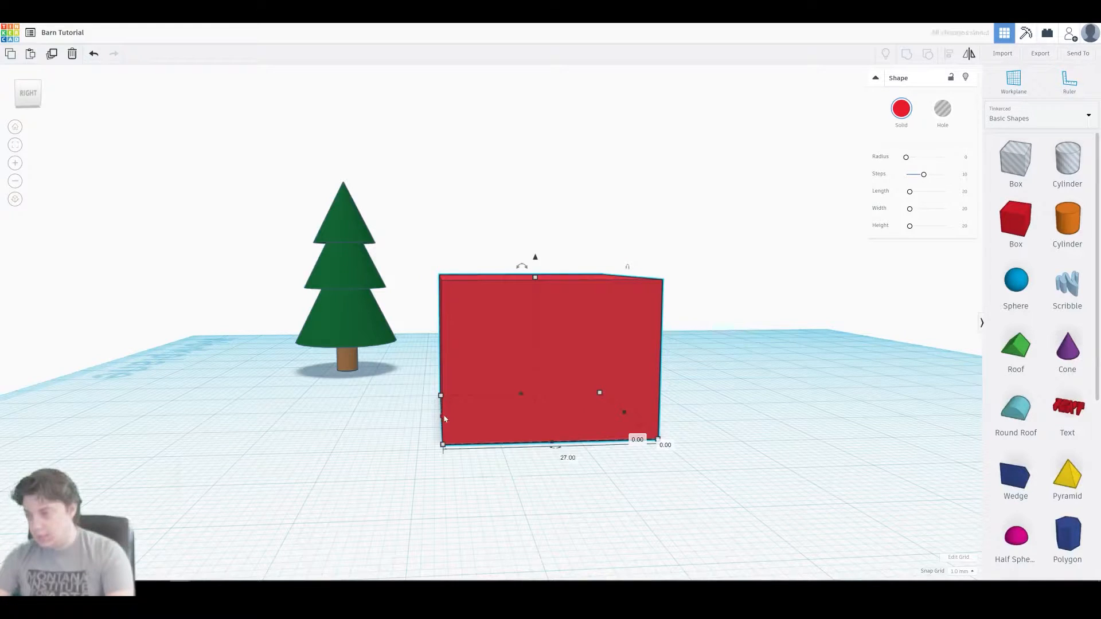
pyautogui.moveTo(440, 395); pyautogui.dragTo(415, 395)
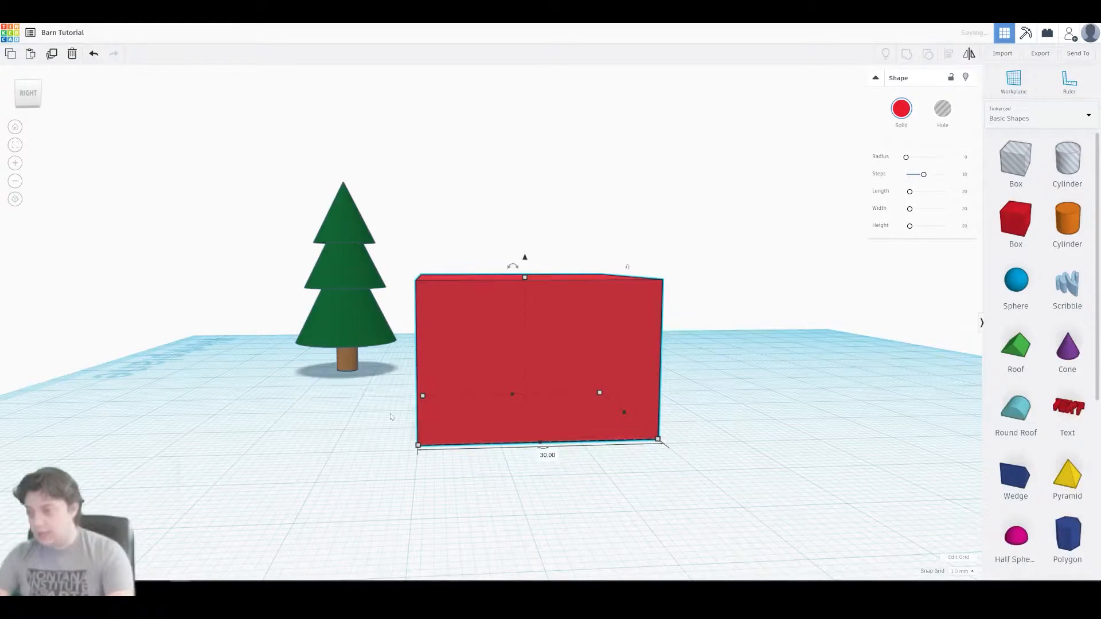
# - Examine the barn's roof profile in the Barn Example 1 design, and place a polygon beside the red box in Barn Tutorial
pyautogui.click(339, 403)
pyautogui.moveTo(339, 403); pyautogui.dragTo(398, 418, button='right')
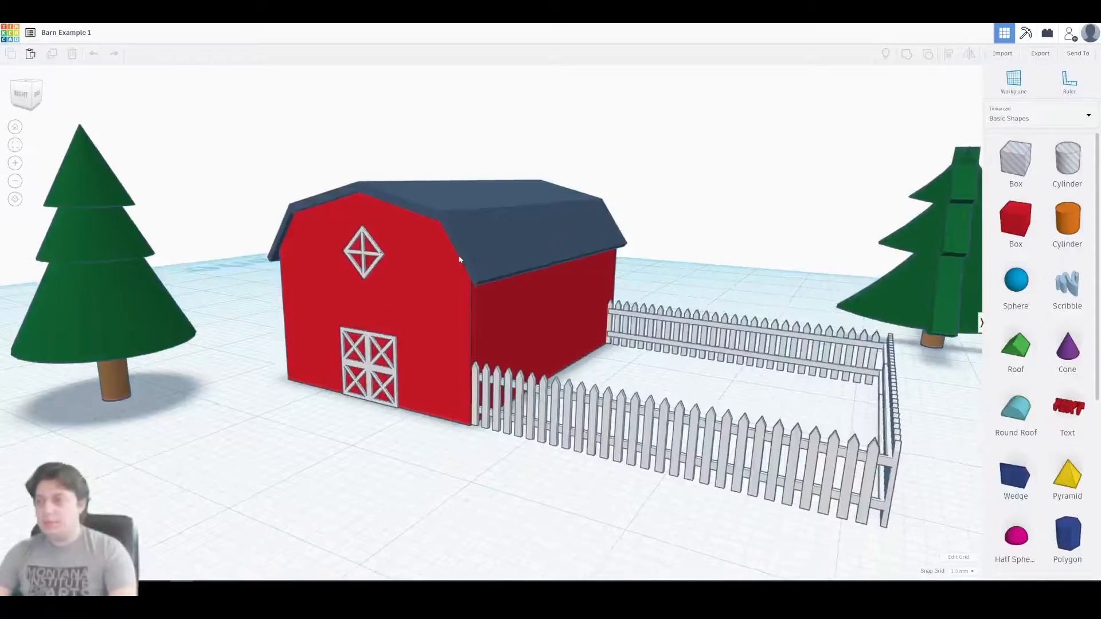
pyautogui.moveTo(631, 252); pyautogui.dragTo(535, 252, button='right')
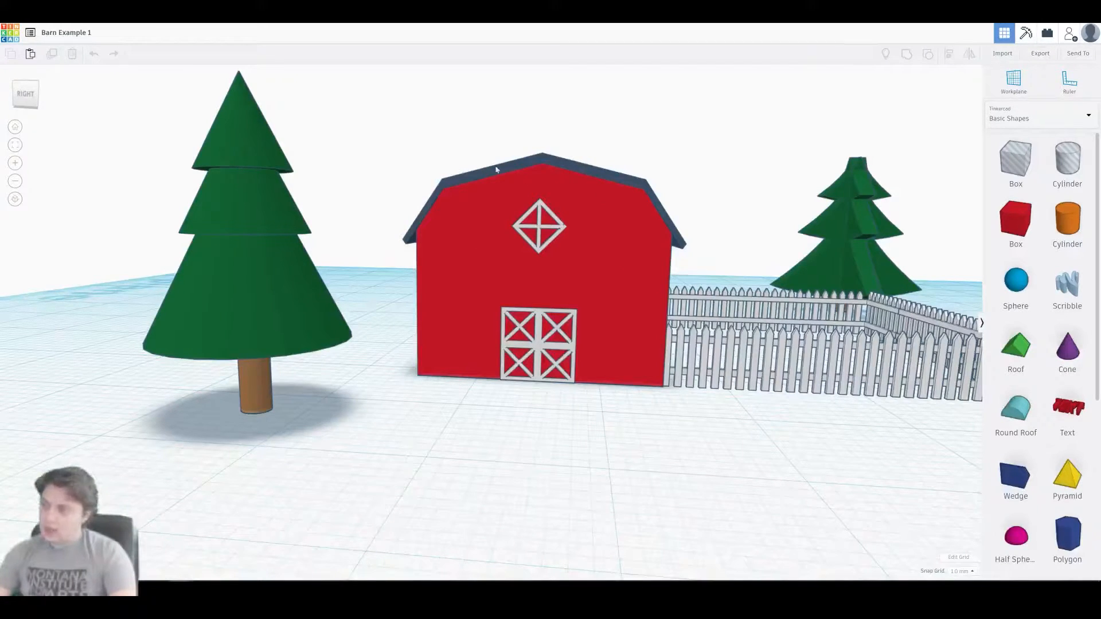
pyautogui.moveTo(676, 224); pyautogui.dragTo(734, 350, button='right')
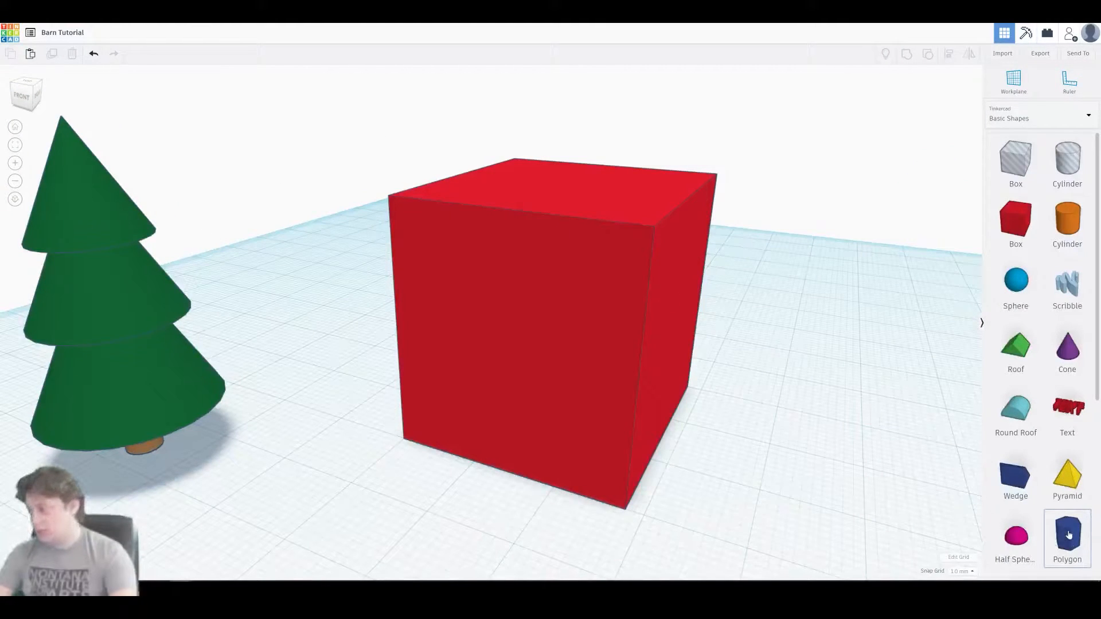
pyautogui.click(1069, 534)
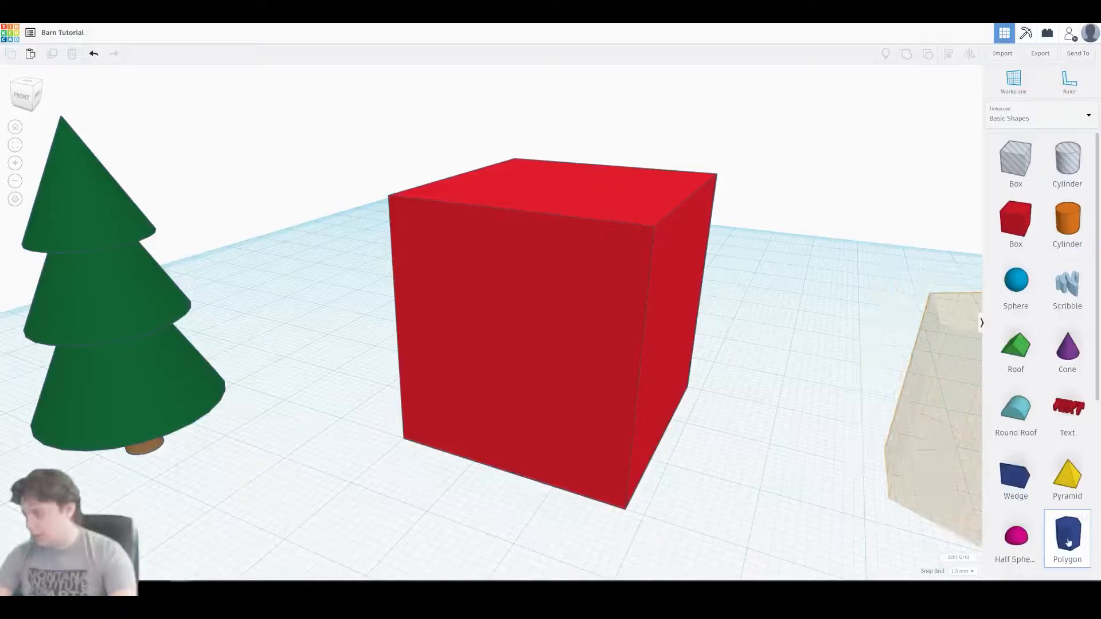
pyautogui.click(790, 461)
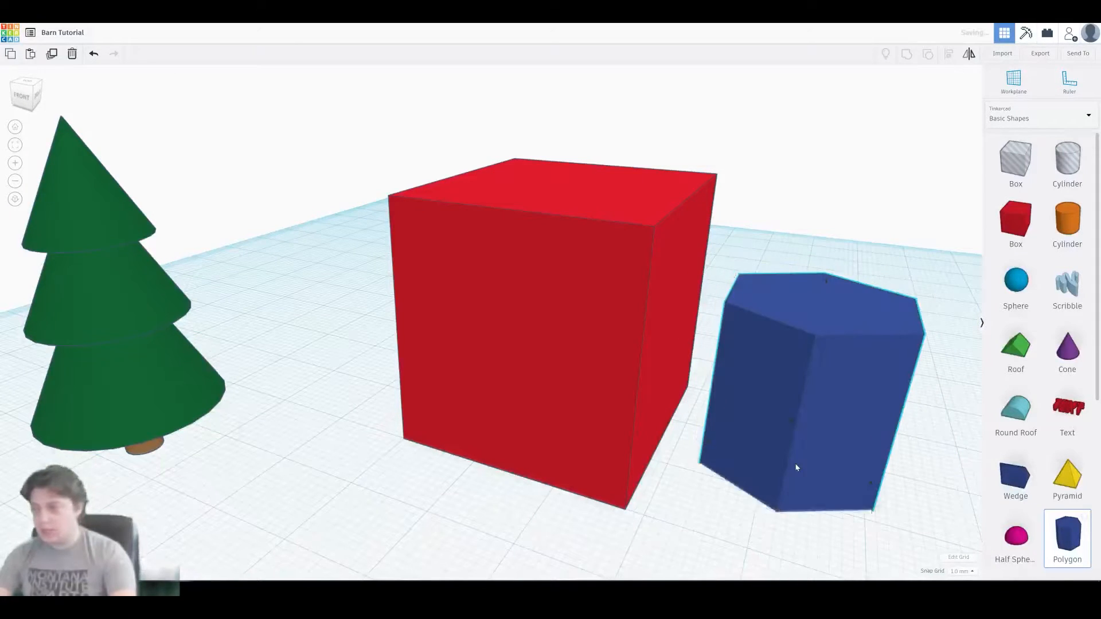
pyautogui.moveTo(811, 389); pyautogui.dragTo(734, 318, button='right')
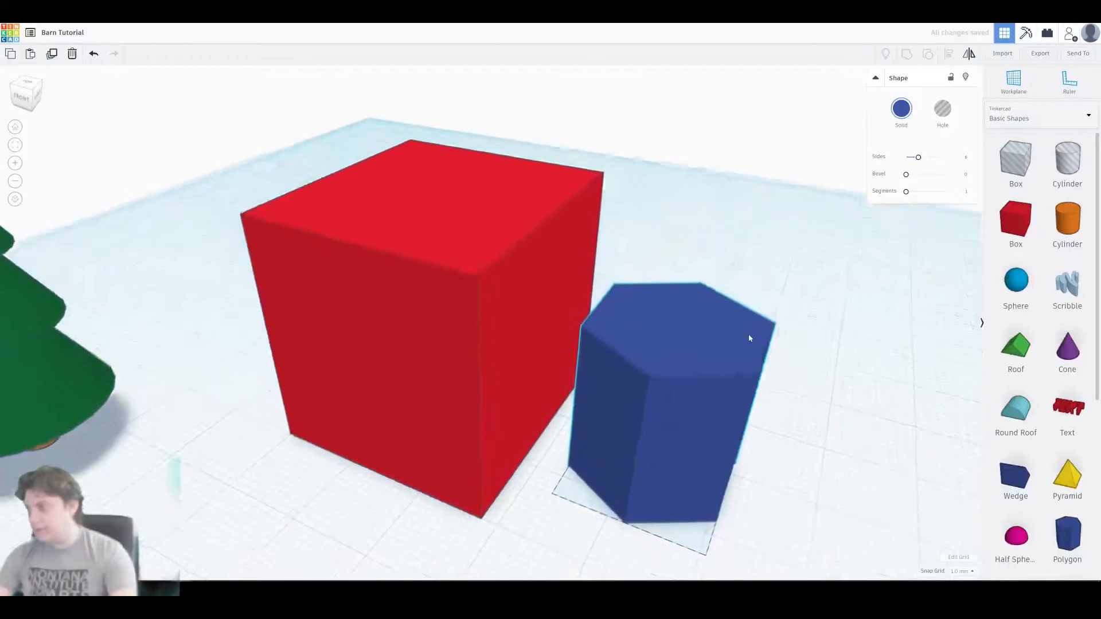
# - Set the polygon to 8 sides and rotate it 90° so that it lies on its side
pyautogui.moveTo(918, 157); pyautogui.dragTo(929, 166)
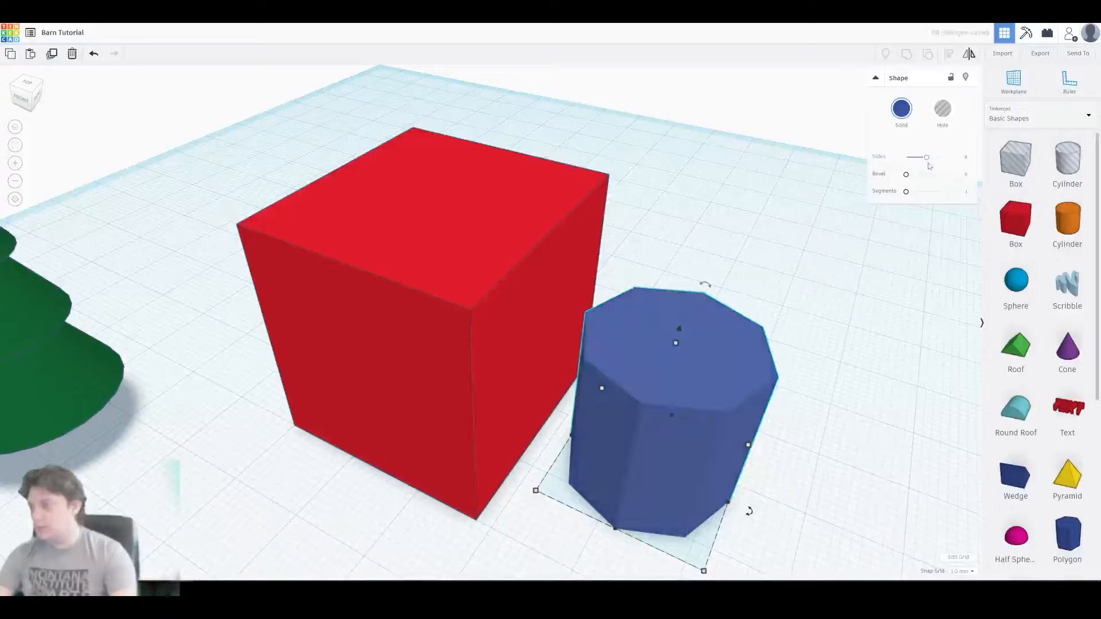
pyautogui.moveTo(737, 307); pyautogui.dragTo(707, 392, button='right')
pyautogui.moveTo(706, 392); pyautogui.dragTo(560, 318, button='middle')
pyautogui.scroll(3, 560, 319)
pyautogui.moveTo(584, 319); pyautogui.dragTo(636, 373, button='right')
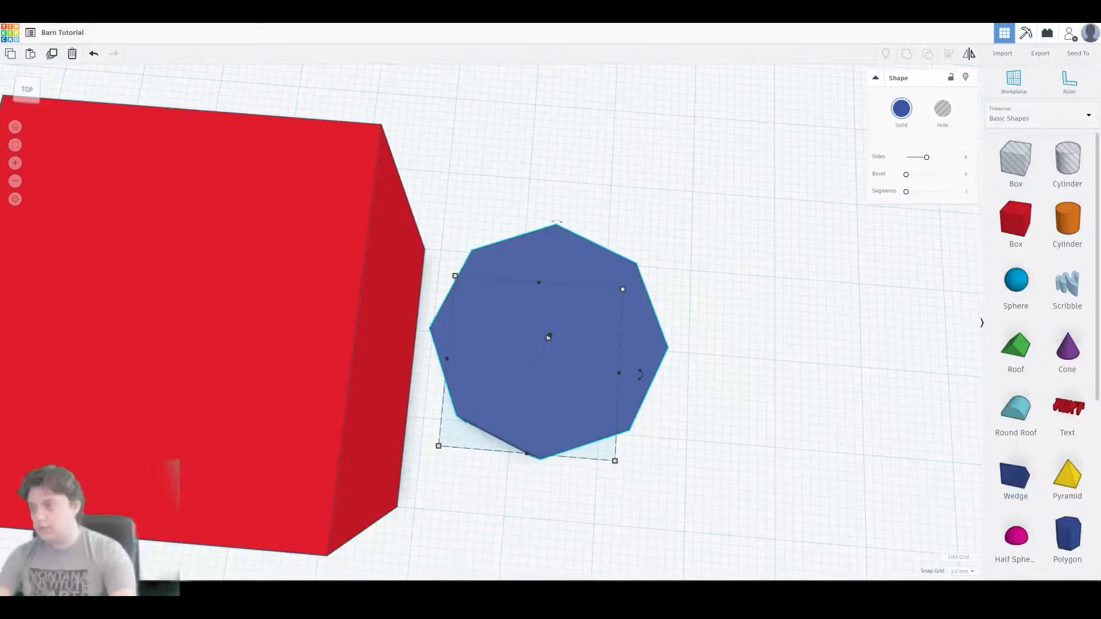
pyautogui.moveTo(610, 314); pyautogui.dragTo(578, 383, button='right')
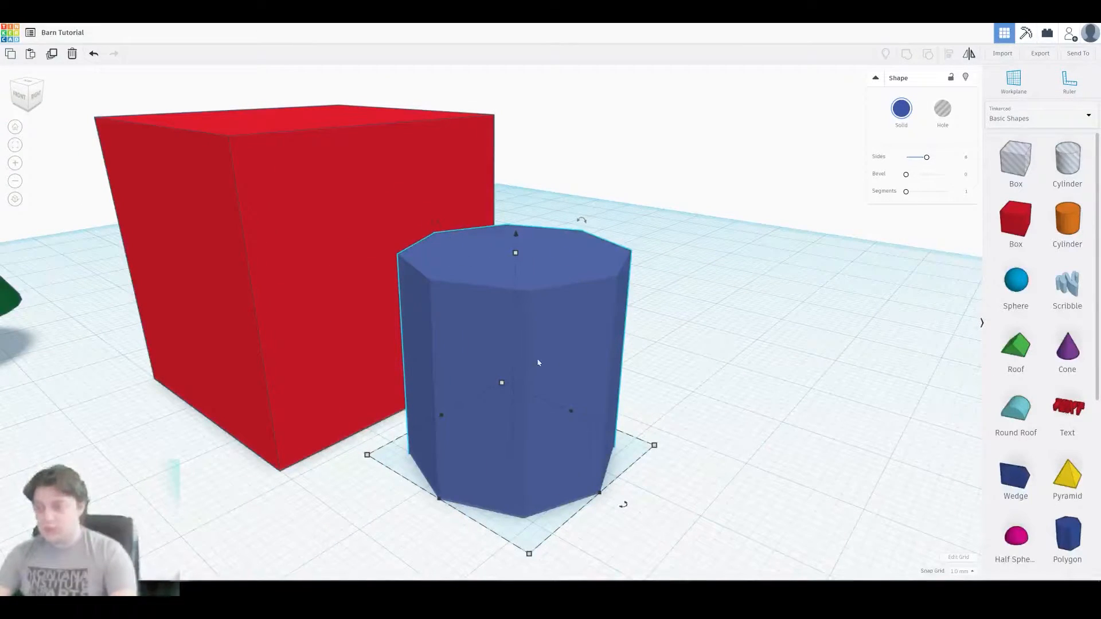
pyautogui.moveTo(437, 222); pyautogui.dragTo(224, 402)
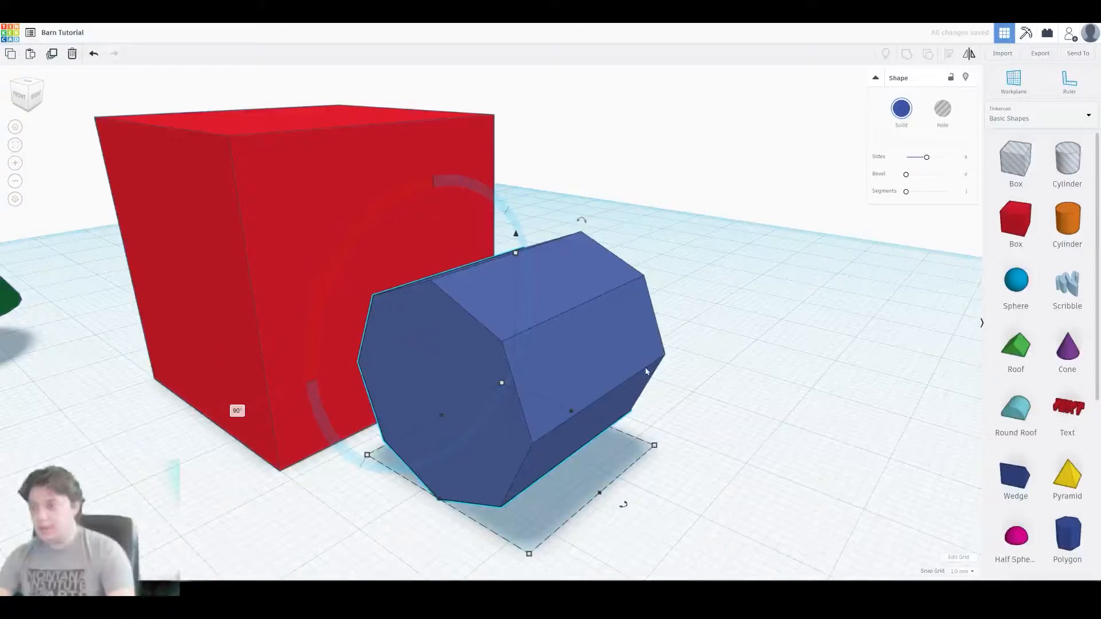
# - Raise the octagon off the workplane and move it into the upper part of the red box
pyautogui.moveTo(515, 234); pyautogui.dragTo(520, 128)
pyautogui.moveTo(580, 313); pyautogui.dragTo(397, 282)
pyautogui.moveTo(299, 294); pyautogui.dragTo(305, 292, button='right')
pyautogui.moveTo(258, 351); pyautogui.dragTo(121, 329)
pyautogui.moveTo(121, 329); pyautogui.dragTo(633, 328, button='right')
pyautogui.moveTo(619, 370); pyautogui.dragTo(586, 369)
pyautogui.moveTo(586, 368); pyautogui.dragTo(605, 390, button='right')
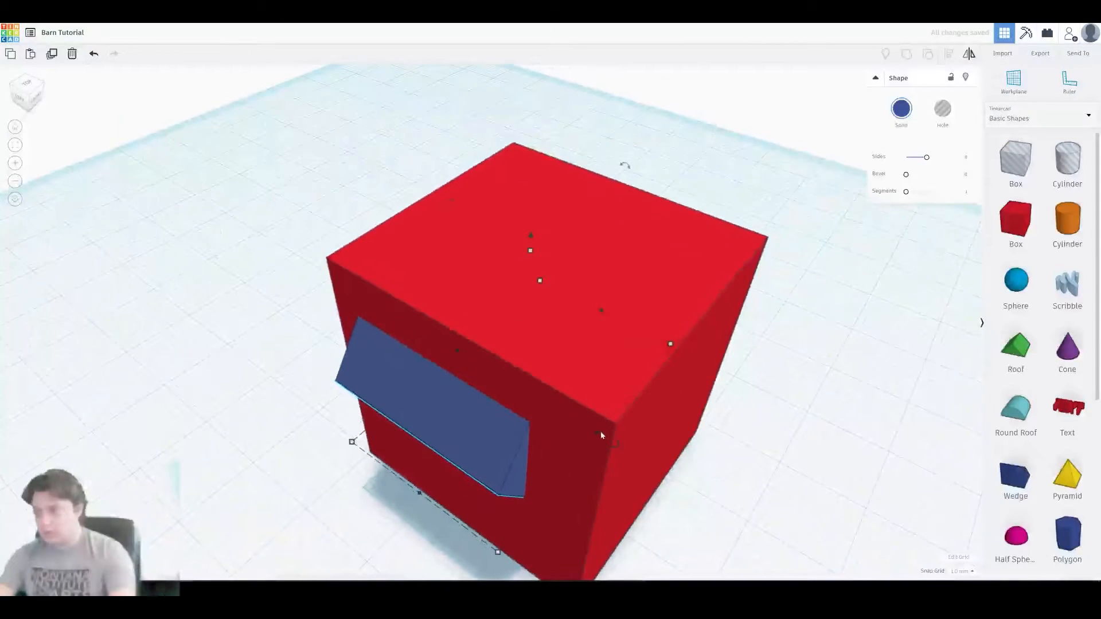
# - Enlarge the octagon symmetrically to 38 mm so it overhangs the red box, and raise it until its peak tops the box
pyautogui.keyDown('alt'); pyautogui.moveTo(600, 434); pyautogui.dragTo(676, 477); pyautogui.keyUp('alt')
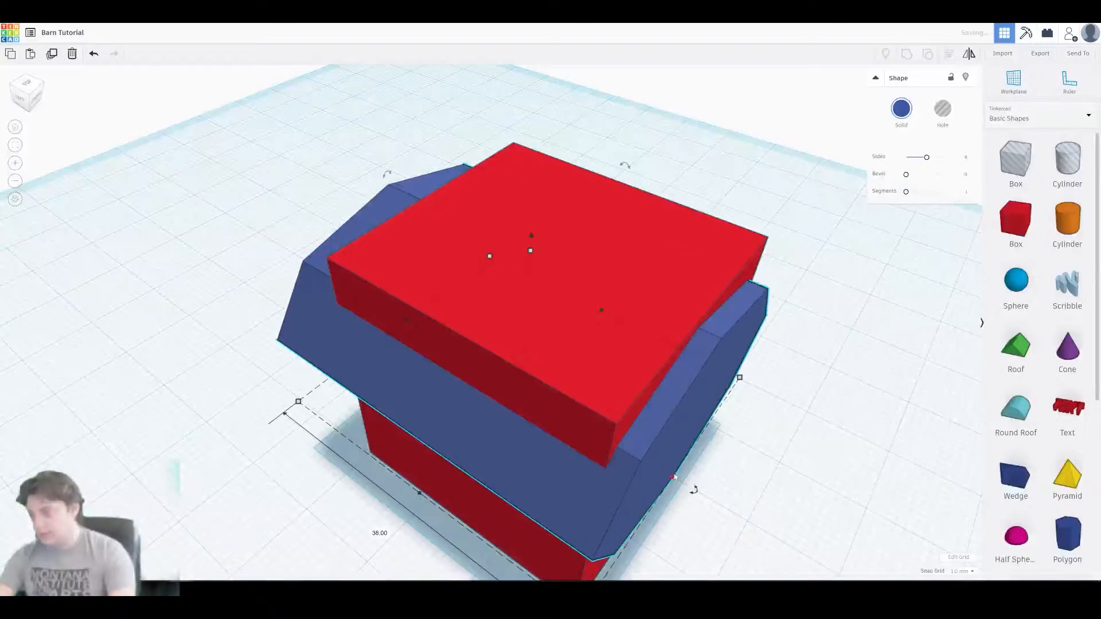
pyautogui.moveTo(360, 229); pyautogui.dragTo(391, 247)
pyautogui.moveTo(390, 247)
pyautogui.mouseDown(button='right')
pyautogui.moveTo(423, 221)
pyautogui.moveTo(361, 207)
pyautogui.moveTo(327, 249)
pyautogui.moveTo(403, 259)
pyautogui.mouseUp(button='right')
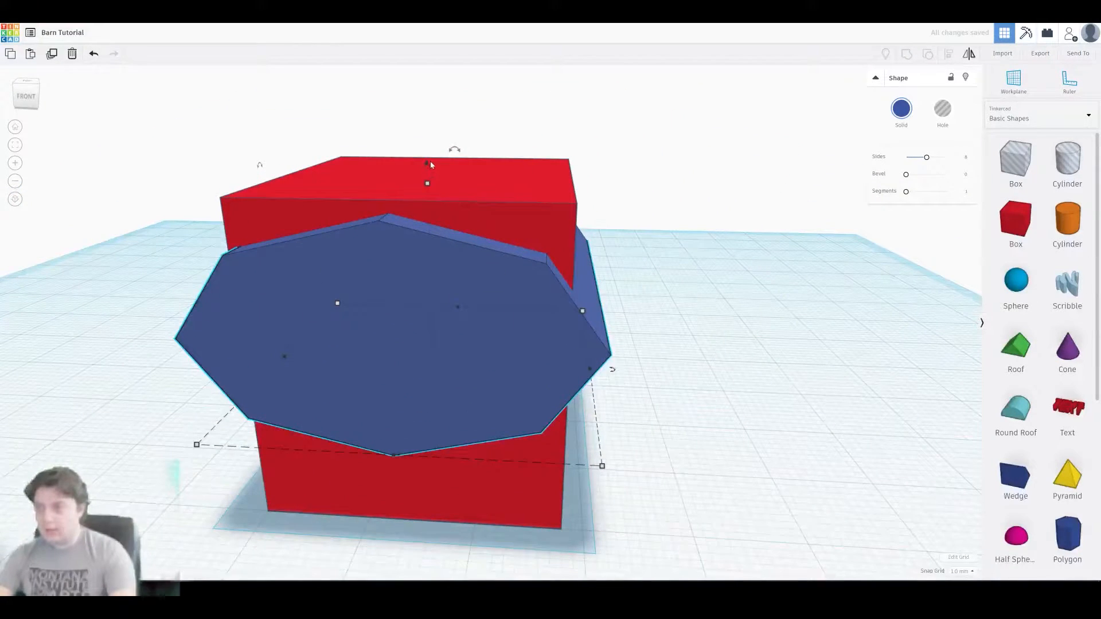
pyautogui.moveTo(424, 166); pyautogui.dragTo(426, 143)
pyautogui.click(618, 147)
pyautogui.moveTo(558, 314); pyautogui.dragTo(569, 288, button='right')
# - Paste a copy of the octagon and align it with the original so the two coincide
pyautogui.click(414, 253)
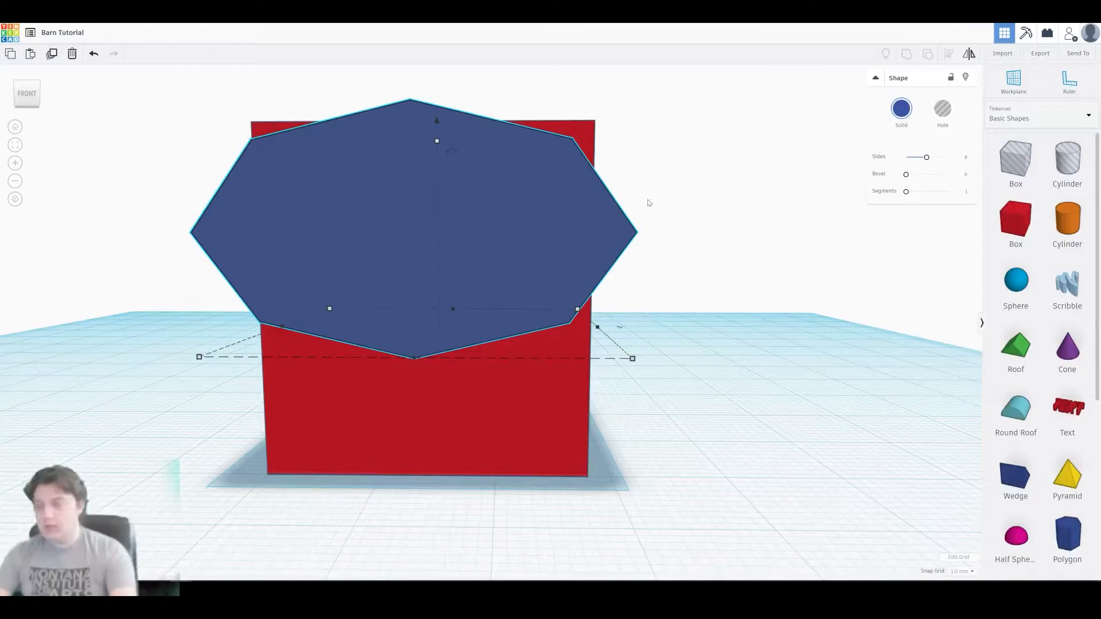
pyautogui.hotkey('ctrl', 'v')
pyautogui.moveTo(796, 166); pyautogui.dragTo(722, 251, button='right')
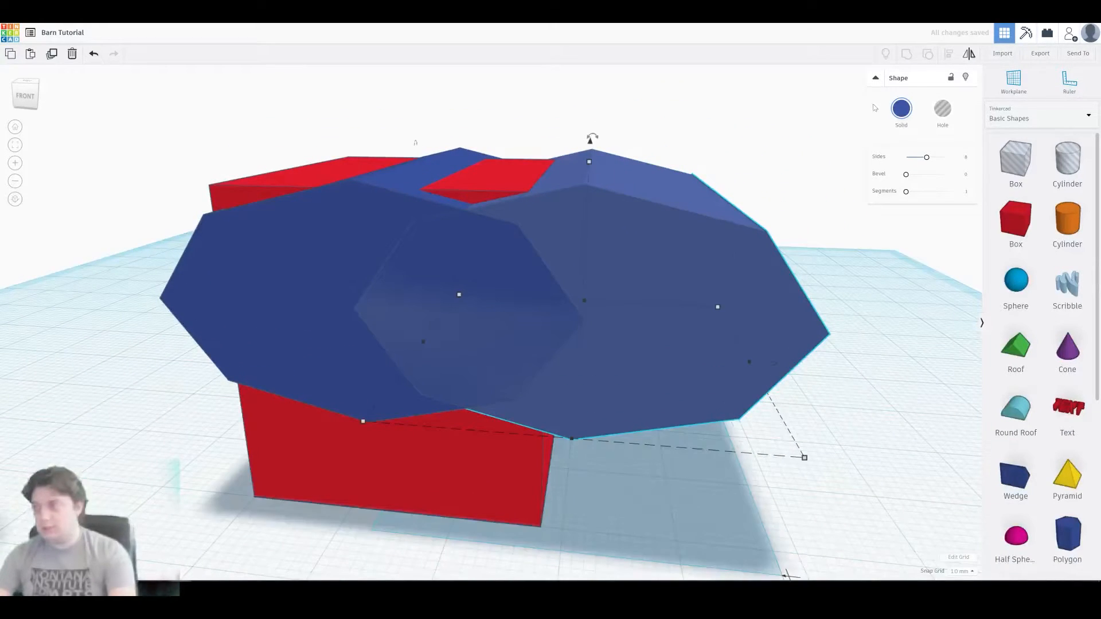
pyautogui.keyDown('shift'); pyautogui.click(328, 279); pyautogui.keyUp('shift')
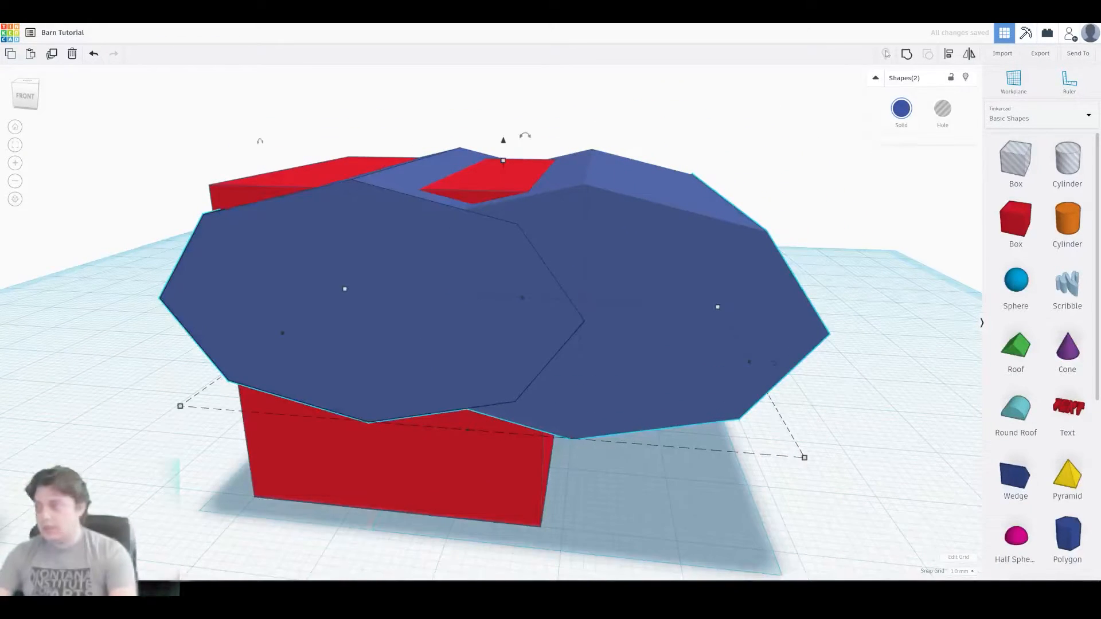
pyautogui.click(969, 54)
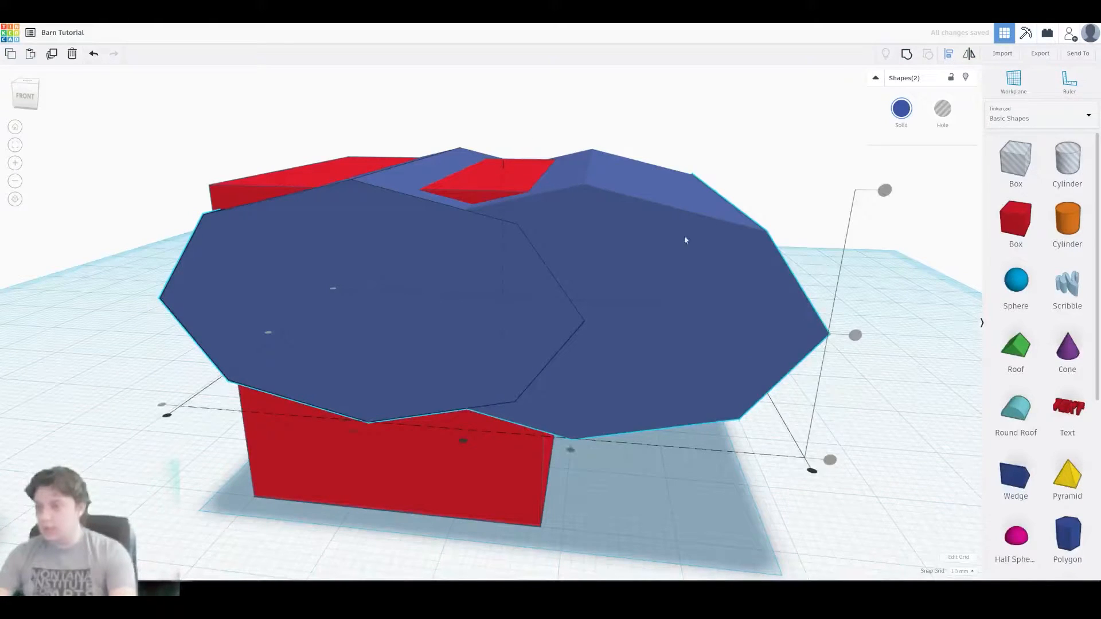
pyautogui.click(361, 435)
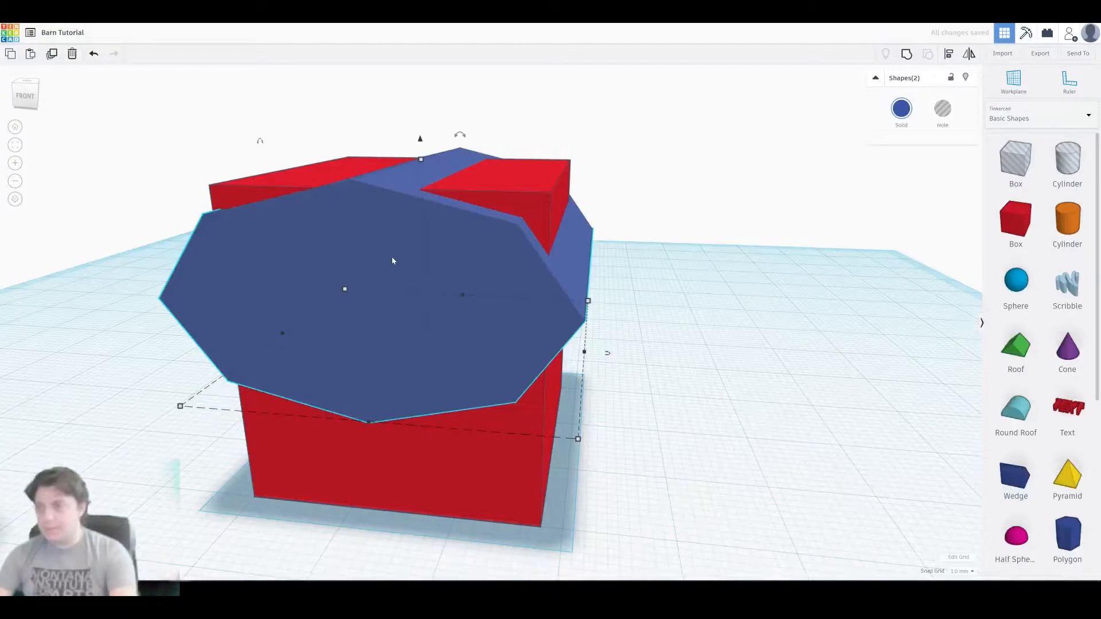
# - Lower one of the octagons by 1 mm and lengthen it slightly past the ends of the other
pyautogui.click(429, 171)
pyautogui.moveTo(420, 140); pyautogui.dragTo(421, 150)
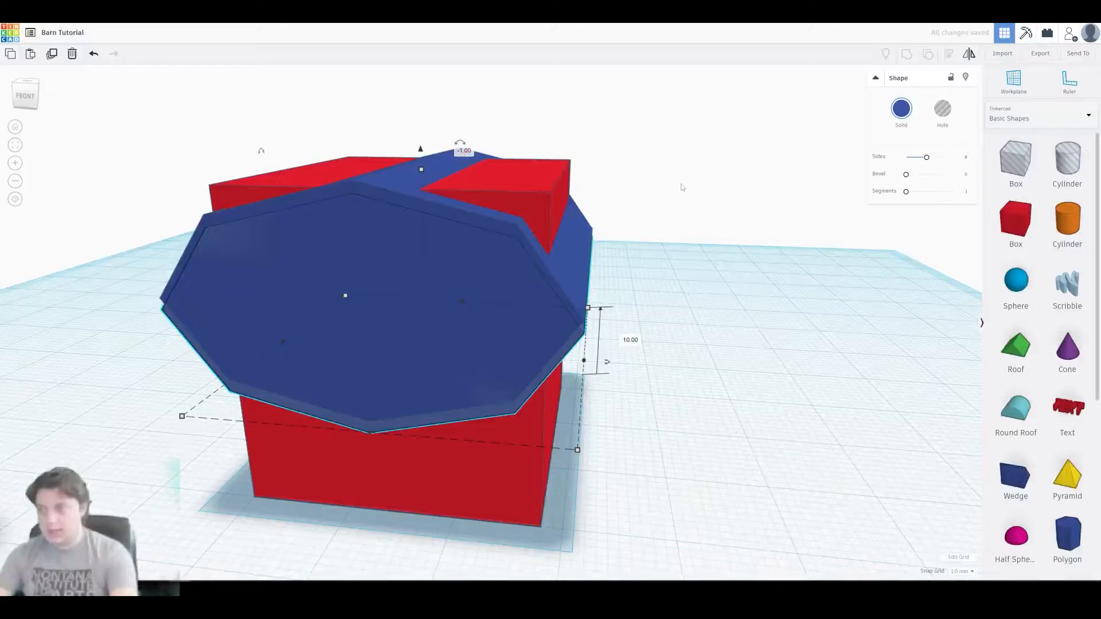
pyautogui.click(660, 185)
pyautogui.click(282, 259)
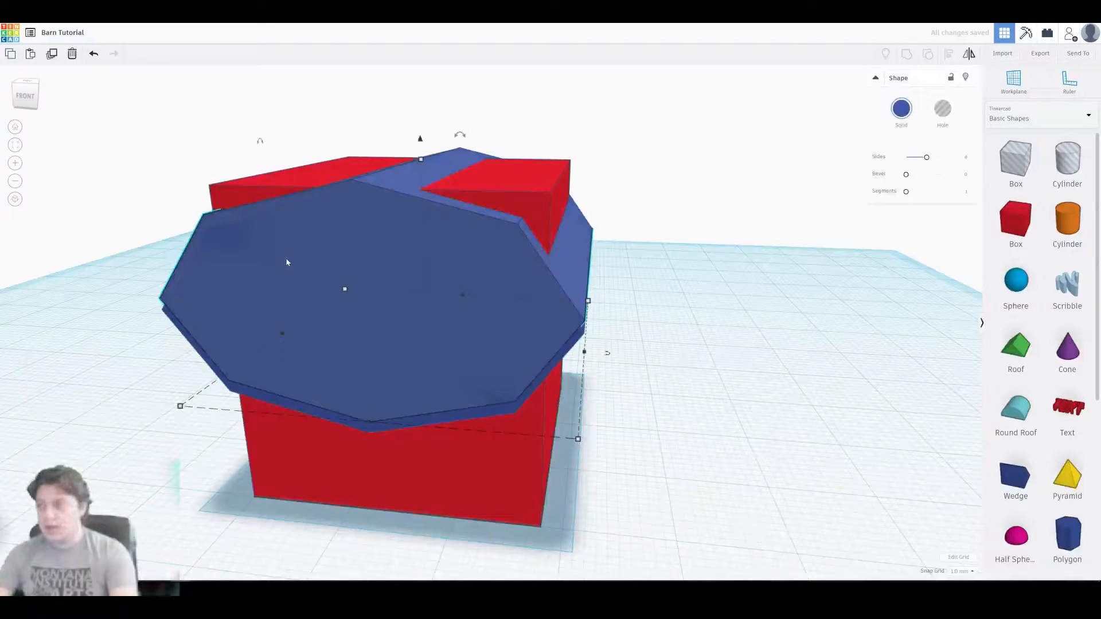
pyautogui.click(192, 345)
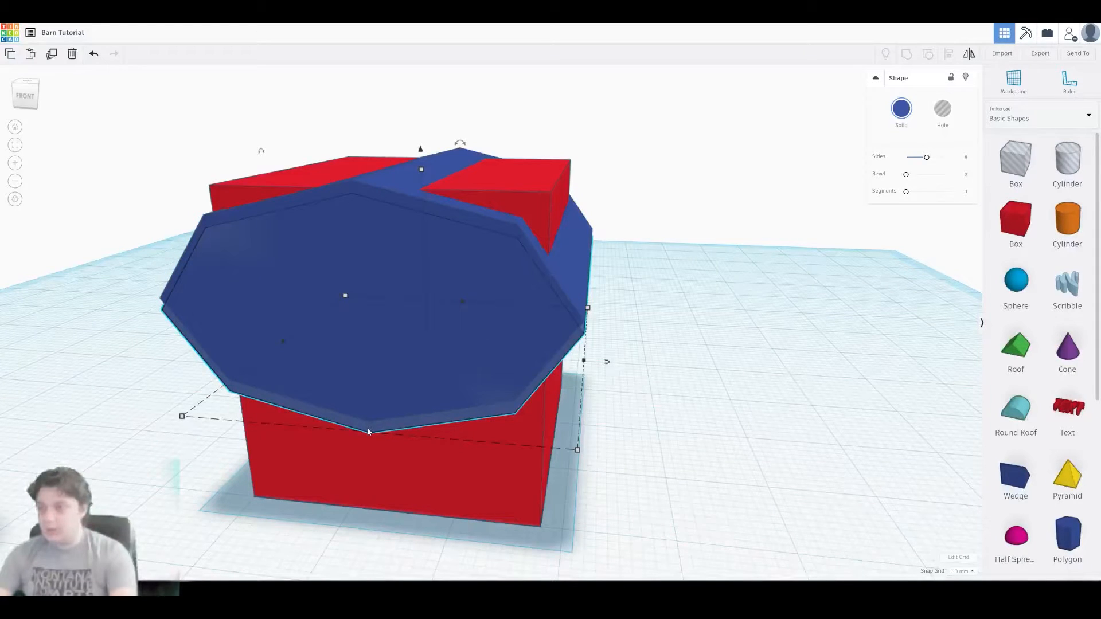
pyautogui.moveTo(369, 433); pyautogui.dragTo(365, 439)
pyautogui.moveTo(630, 359); pyautogui.dragTo(582, 319, button='right')
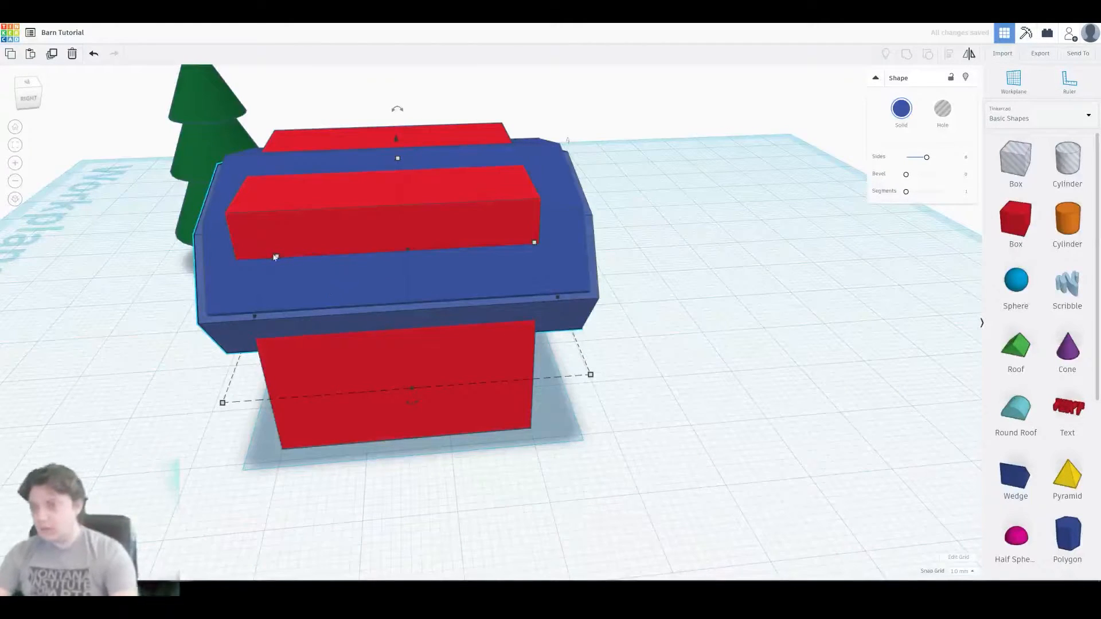
pyautogui.moveTo(364, 304); pyautogui.dragTo(505, 275, button='right')
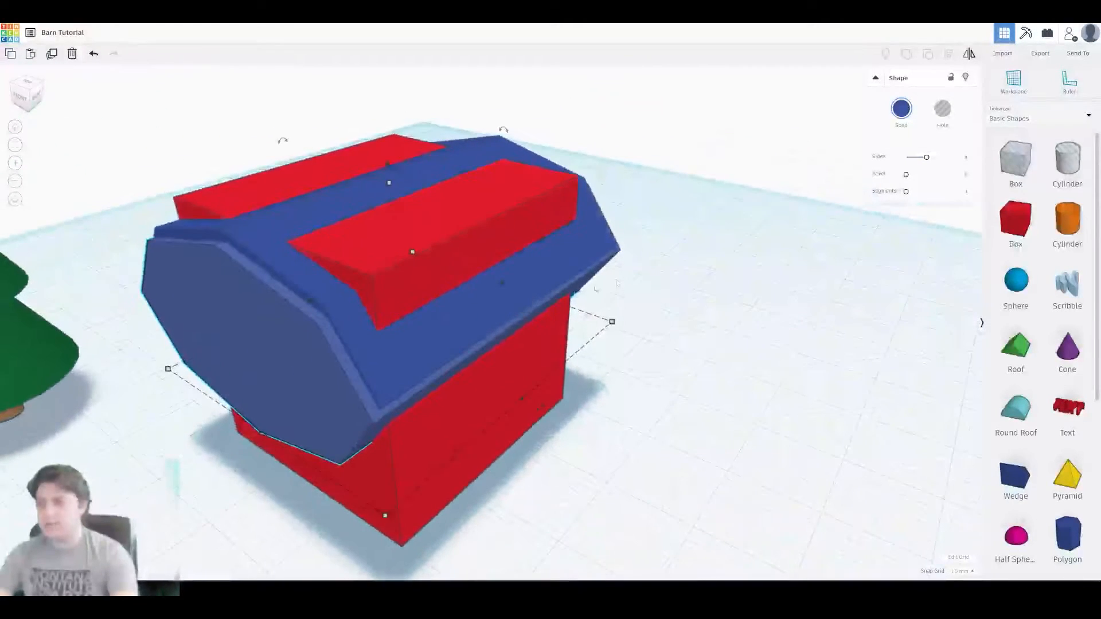
# - Turn the lowered octagon into a hole and group it with the solid octagon to cut a thin roof shell
pyautogui.click(945, 108)
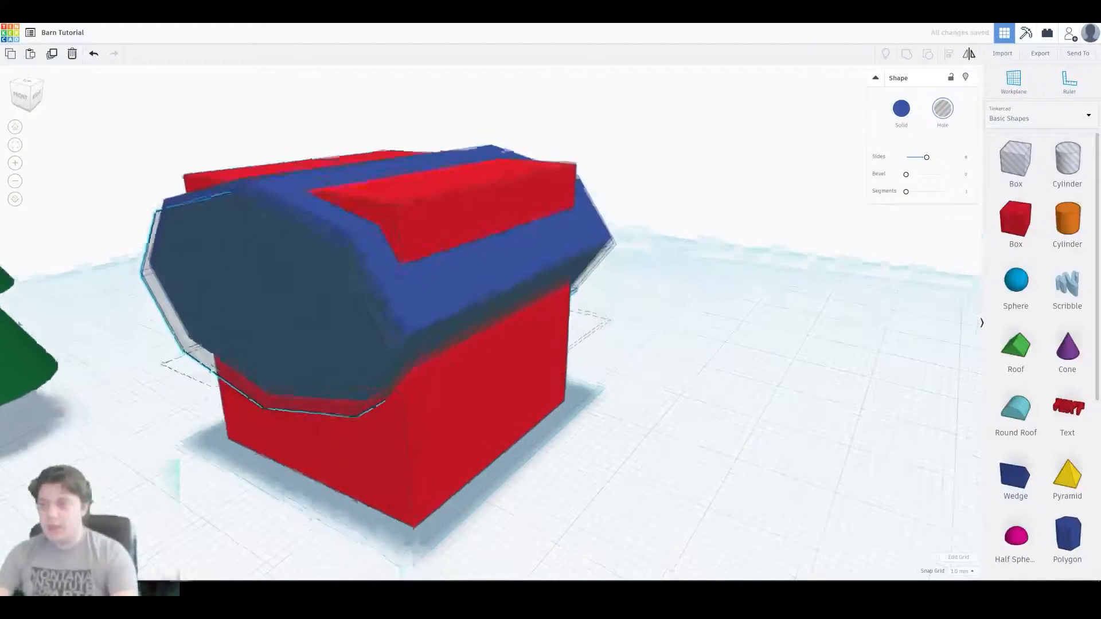
pyautogui.click(21, 95)
pyautogui.moveTo(417, 165); pyautogui.dragTo(396, 199, button='right')
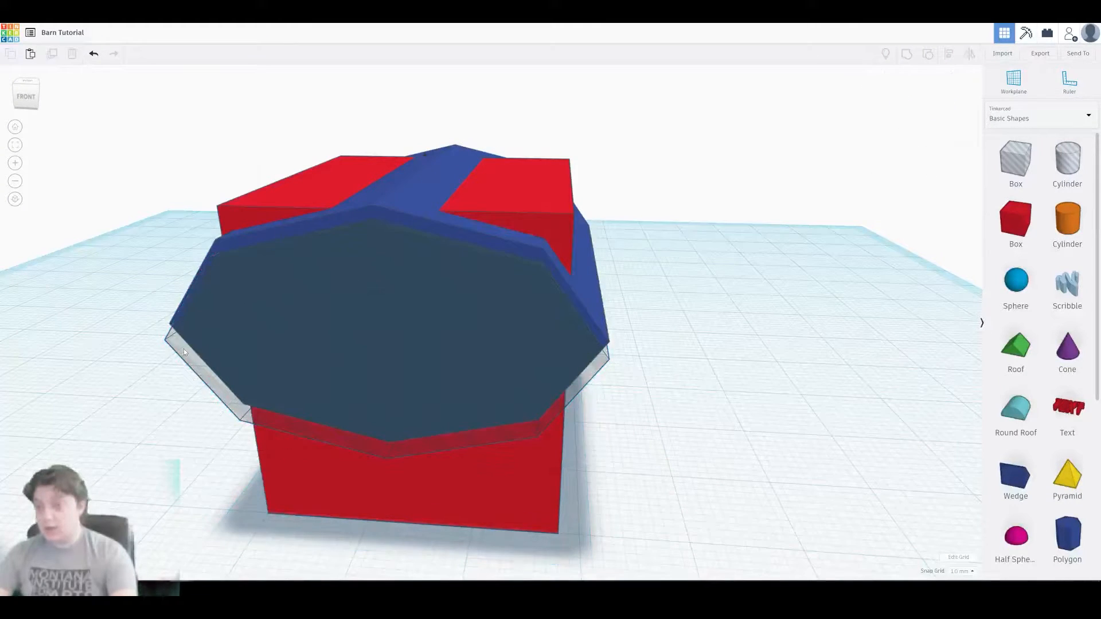
pyautogui.keyDown('shift'); pyautogui.click(385, 205); pyautogui.keyUp('shift')
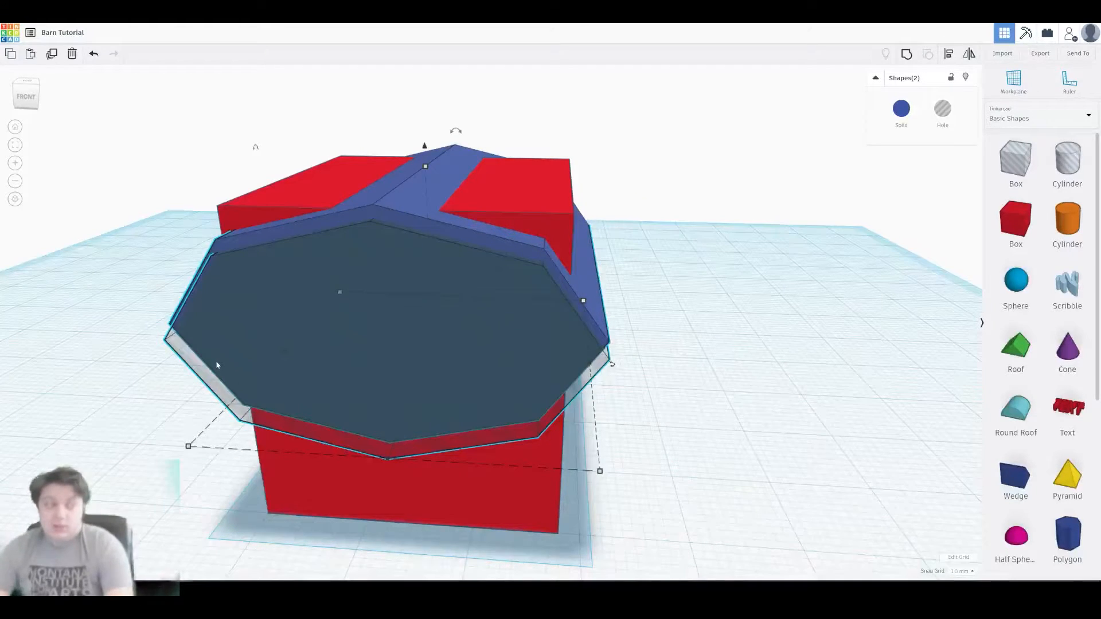
pyautogui.click(907, 54)
pyautogui.moveTo(395, 381); pyautogui.dragTo(383, 290, button='right')
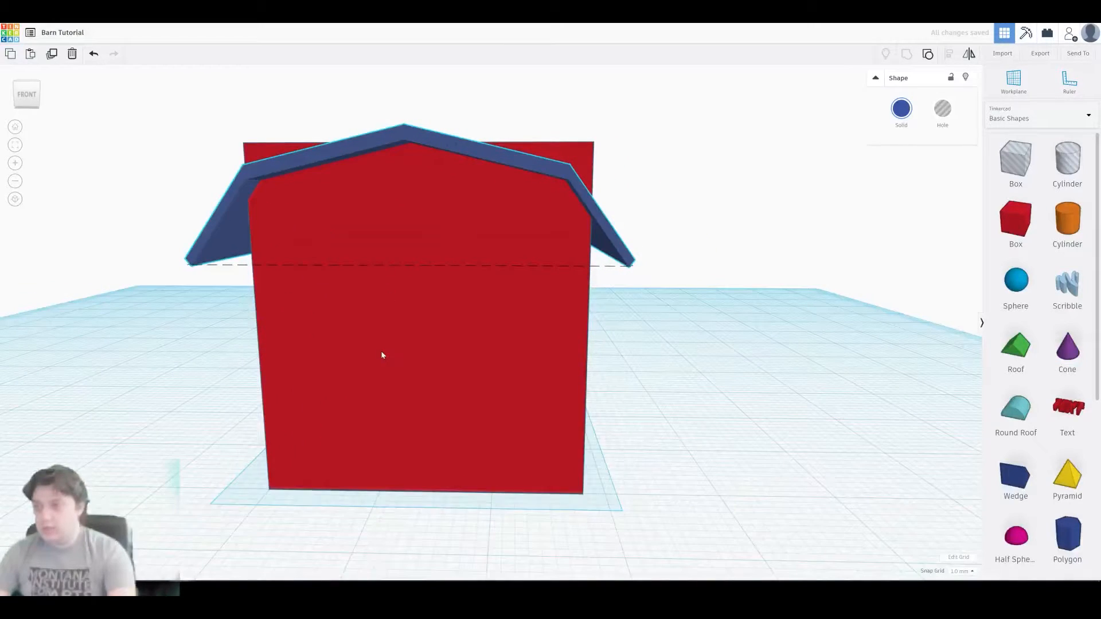
# - Widen the red box symmetrically beneath the roof so its walls sit closer to the eaves, and select the roof
pyautogui.click(277, 471)
pyautogui.keyDown('alt'); pyautogui.moveTo(320, 429); pyautogui.dragTo(284, 428); pyautogui.keyUp('alt')
pyautogui.moveTo(223, 420); pyautogui.dragTo(241, 344, button='right')
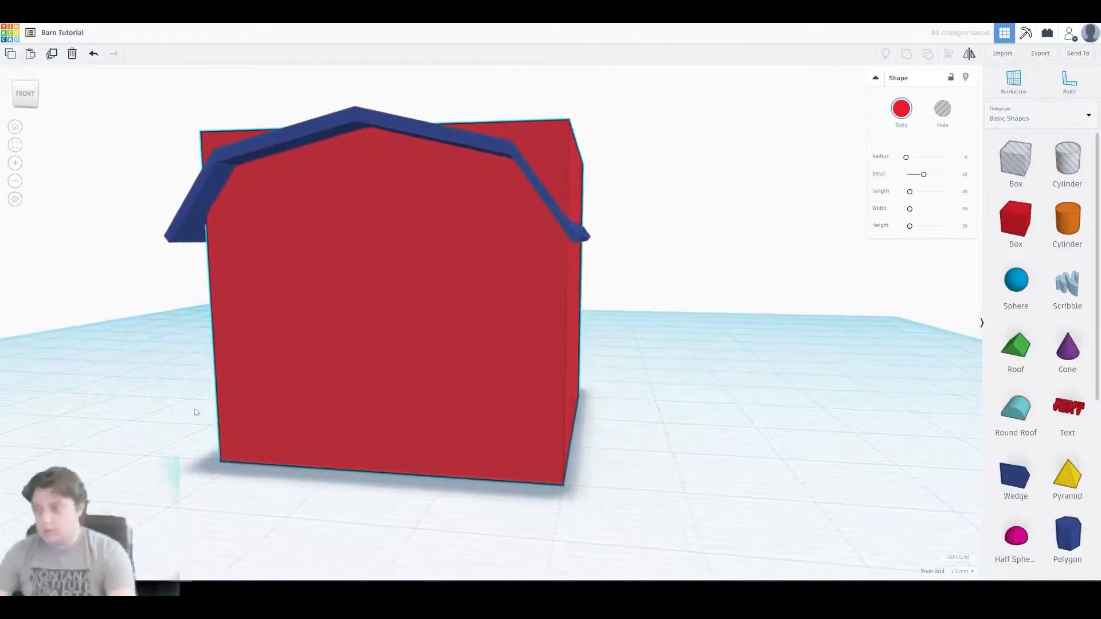
pyautogui.click(387, 127)
pyautogui.moveTo(462, 212); pyautogui.dragTo(376, 194, button='right')
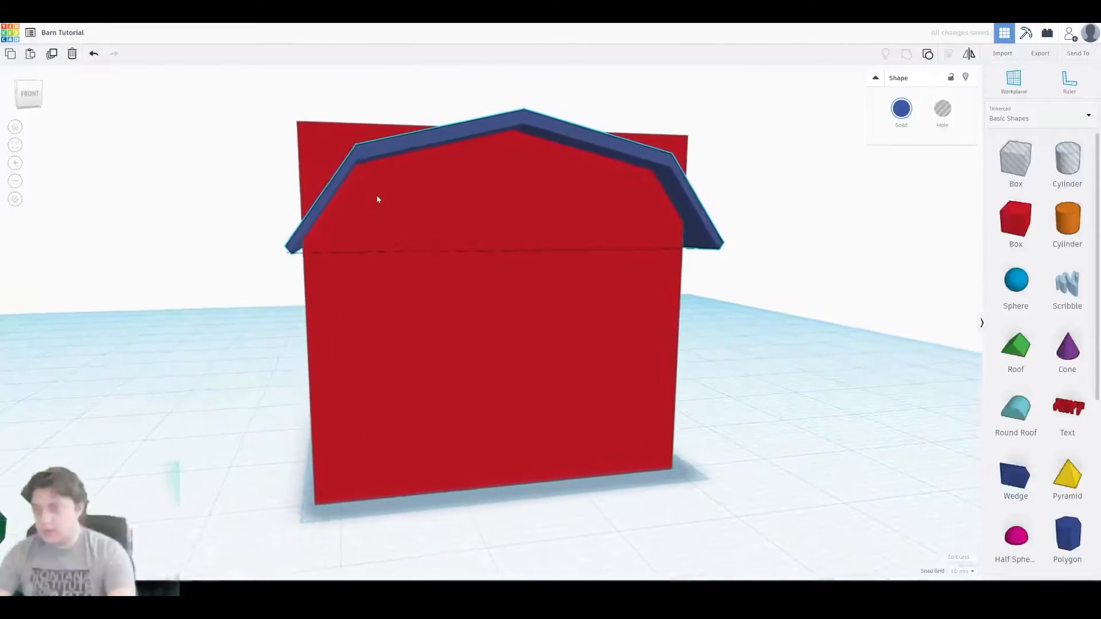
pyautogui.moveTo(306, 252); pyautogui.dragTo(569, 244, button='right')
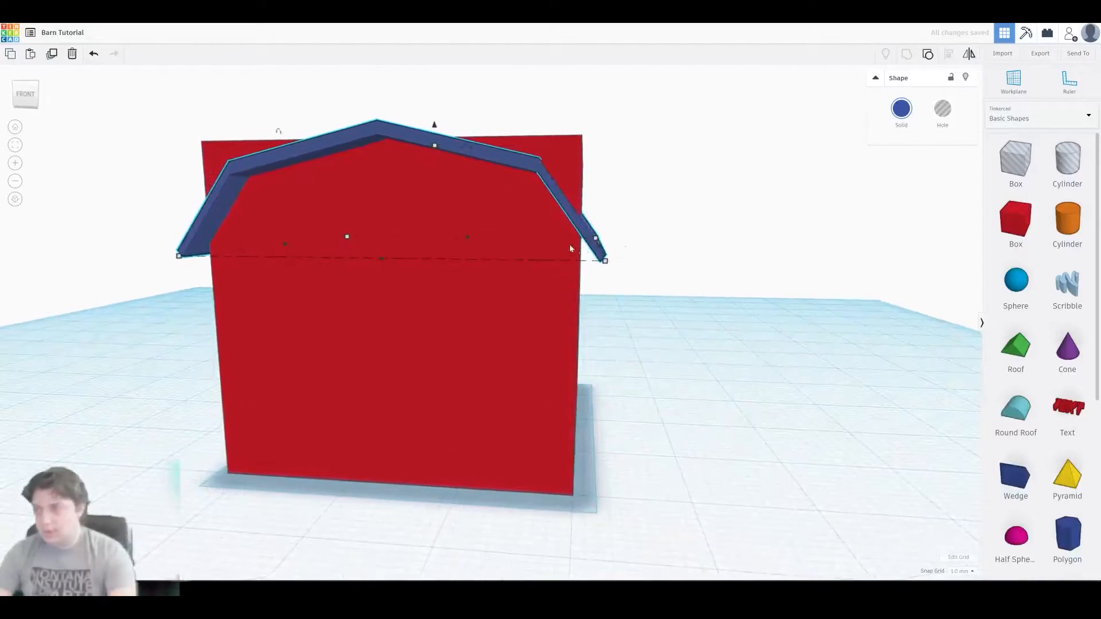
# - Align the red box and the blue roof so they are centered across the barn's width
pyautogui.keyDown('shift'); pyautogui.click(467, 434); pyautogui.keyUp('shift')
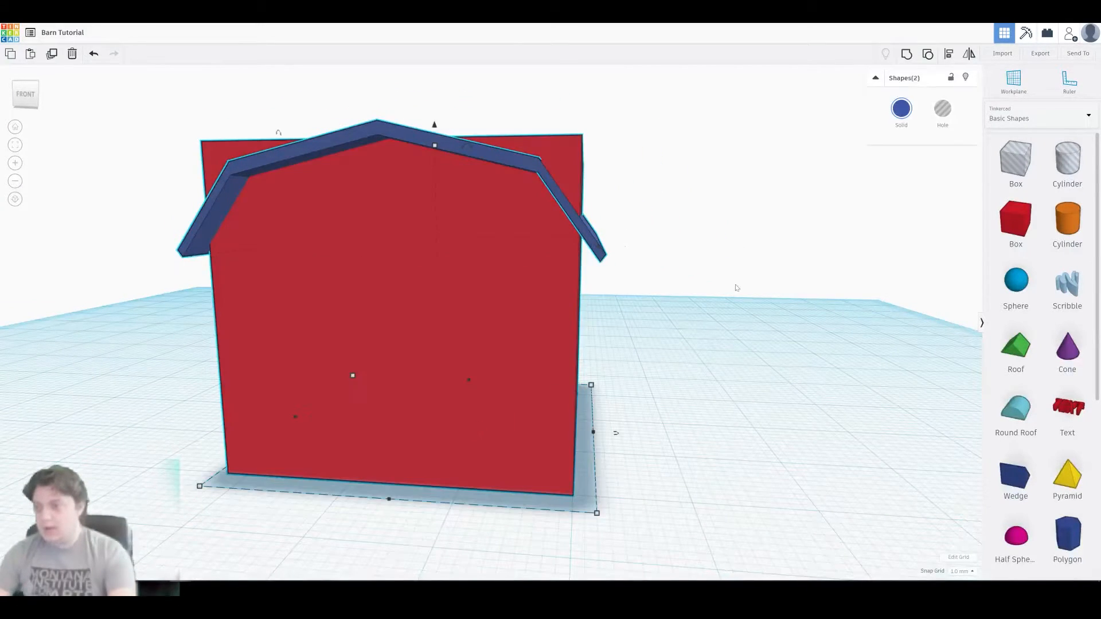
pyautogui.click(948, 54)
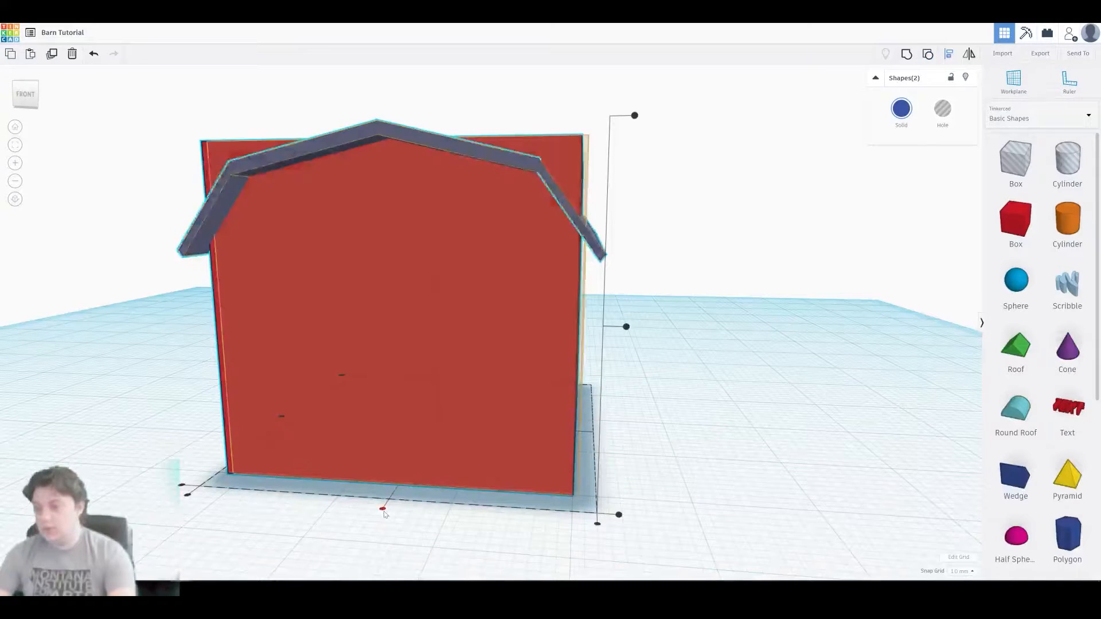
pyautogui.click(382, 508)
pyautogui.click(754, 346)
pyautogui.moveTo(754, 346); pyautogui.dragTo(479, 236, button='right')
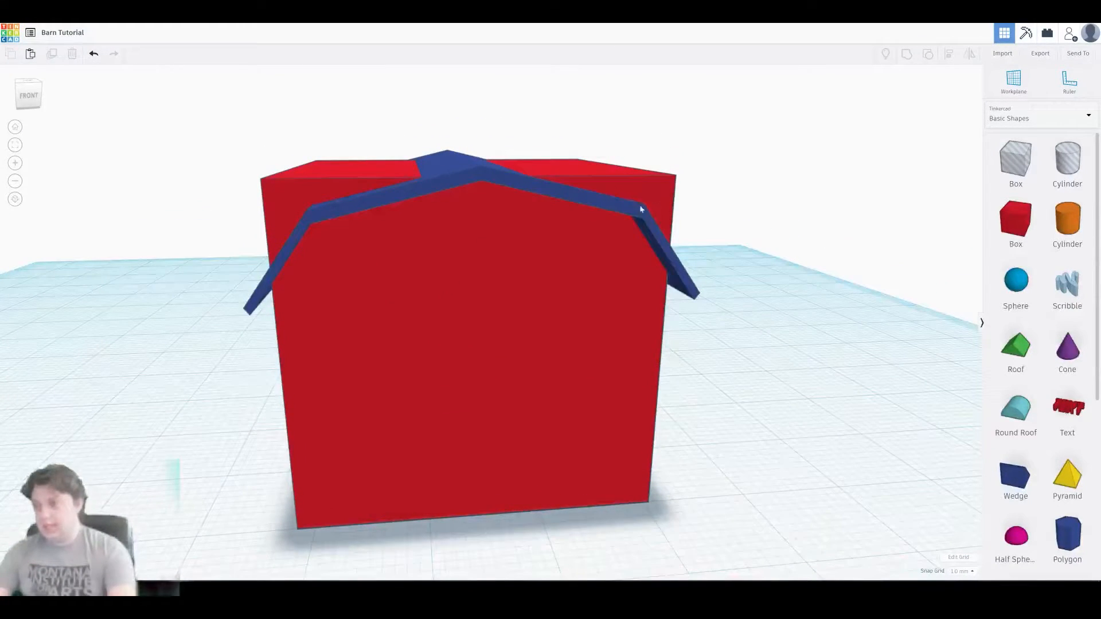
pyautogui.moveTo(481, 168); pyautogui.dragTo(516, 184, button='right')
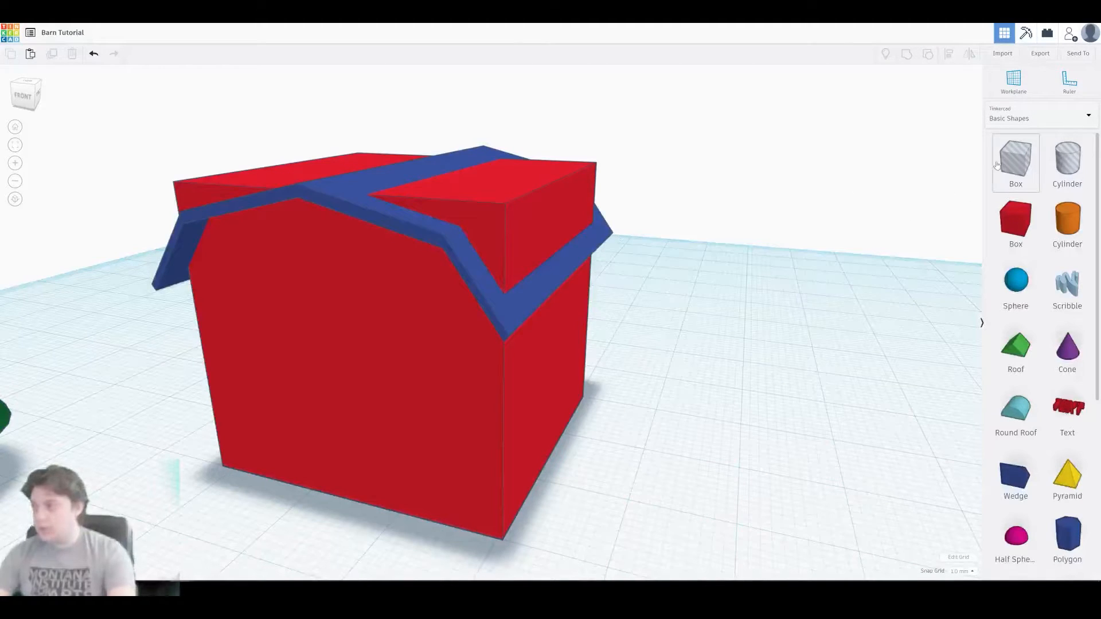
# - Place a hole box beside the barn and raise it to roof height
pyautogui.moveTo(920, 173); pyautogui.dragTo(539, 483)
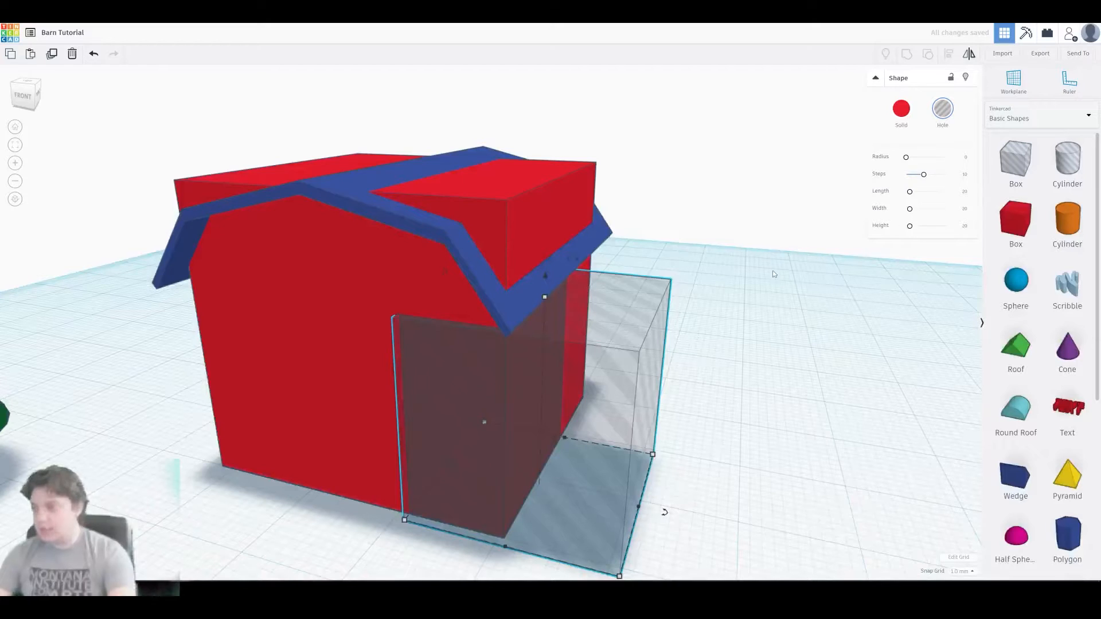
pyautogui.press('Delete')
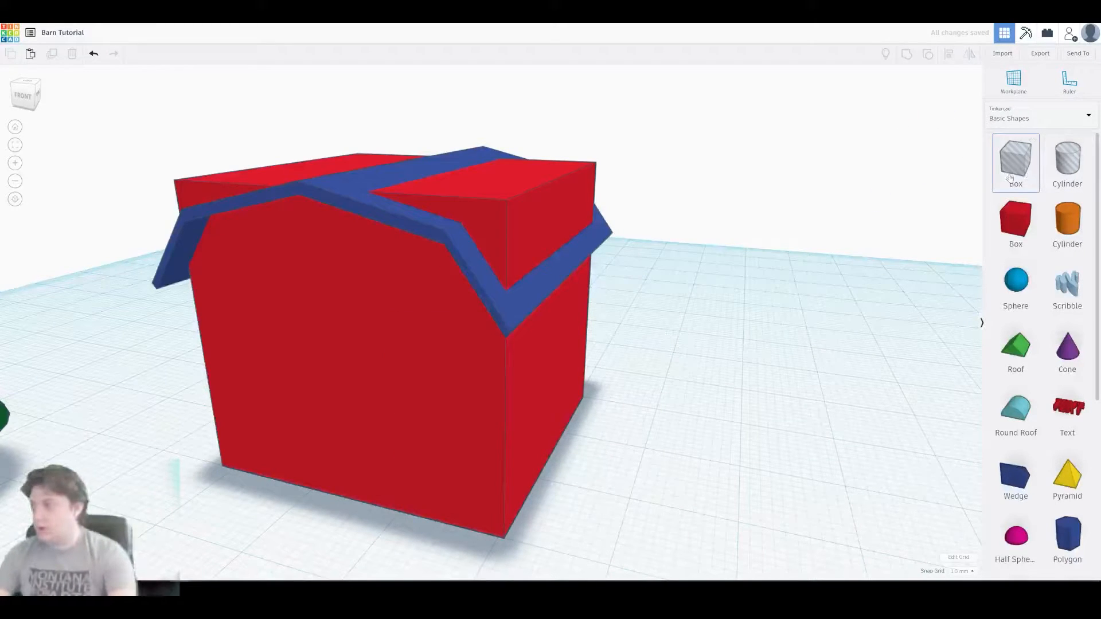
pyautogui.moveTo(1011, 172); pyautogui.dragTo(645, 486)
pyautogui.moveTo(664, 283); pyautogui.dragTo(676, 43)
pyautogui.moveTo(654, 237); pyautogui.dragTo(620, 362, button='middle')
pyautogui.moveTo(513, 365); pyautogui.dragTo(556, 329, button='right')
pyautogui.moveTo(674, 278); pyautogui.dragTo(615, 258, button='middle')
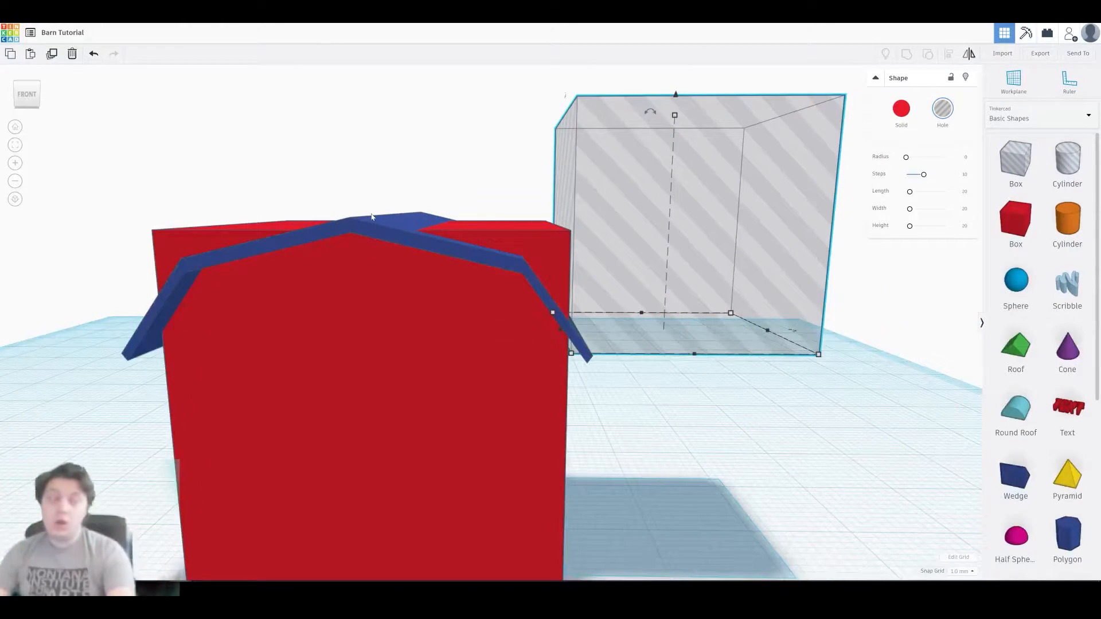
# - Rotate the hole box to match the right lower roof slope and position it against the slope's outer face
pyautogui.moveTo(644, 109); pyautogui.dragTo(549, 86)
pyautogui.moveTo(687, 190)
pyautogui.mouseDown()
pyautogui.moveTo(670, 192)
pyautogui.moveTo(691, 173)
pyautogui.mouseUp()
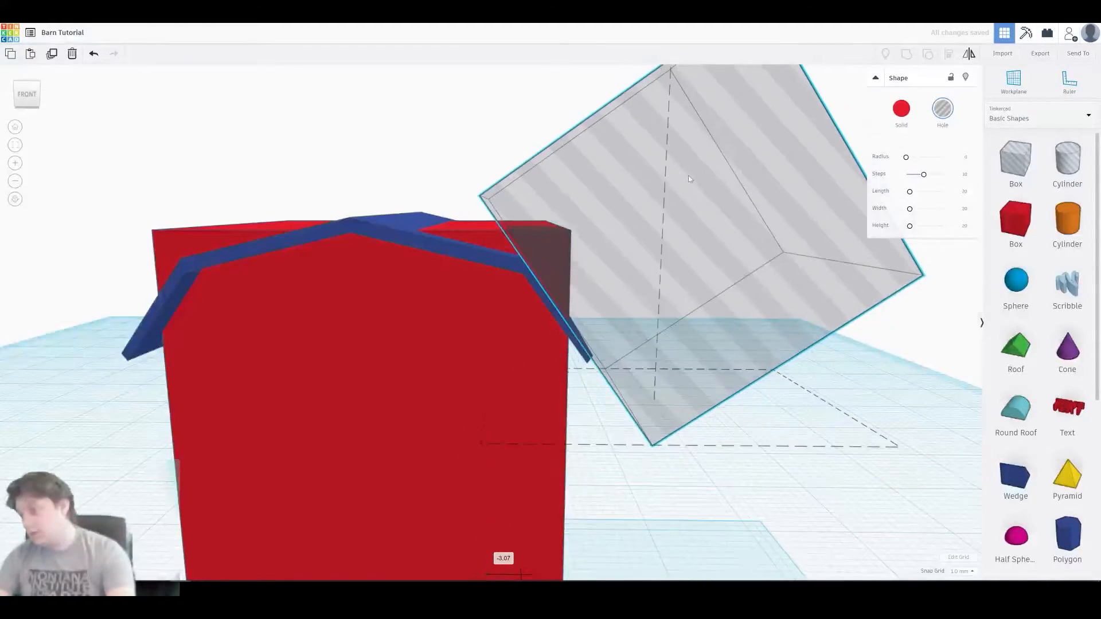
pyautogui.moveTo(692, 173); pyautogui.dragTo(498, 262, button='right')
pyautogui.scroll(5, 539, 271)
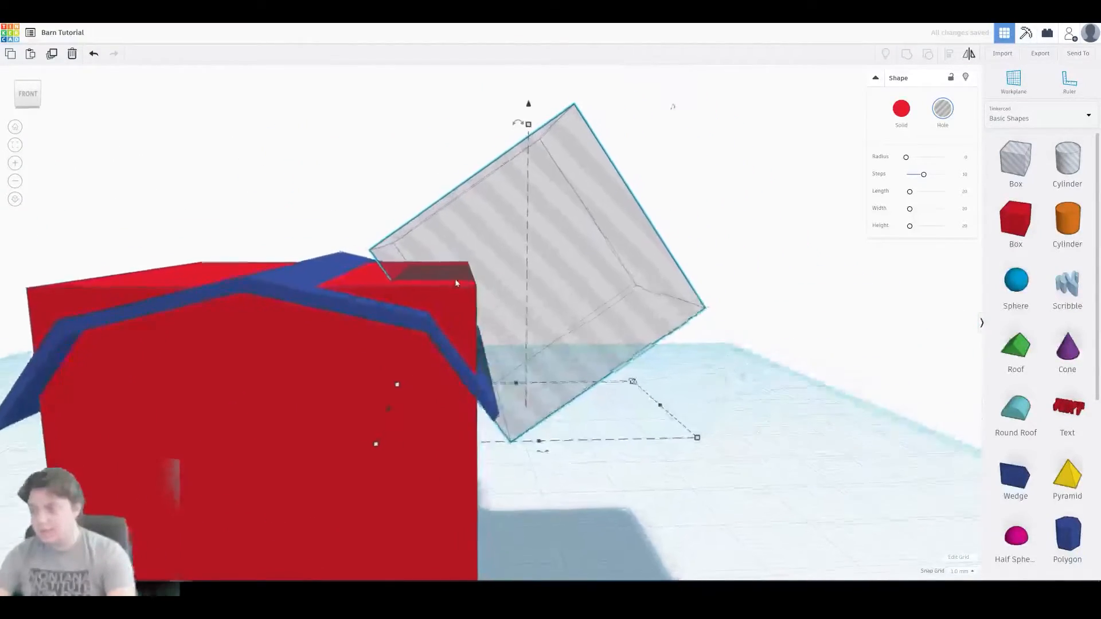
pyautogui.moveTo(570, 281); pyautogui.dragTo(493, 188, button='right')
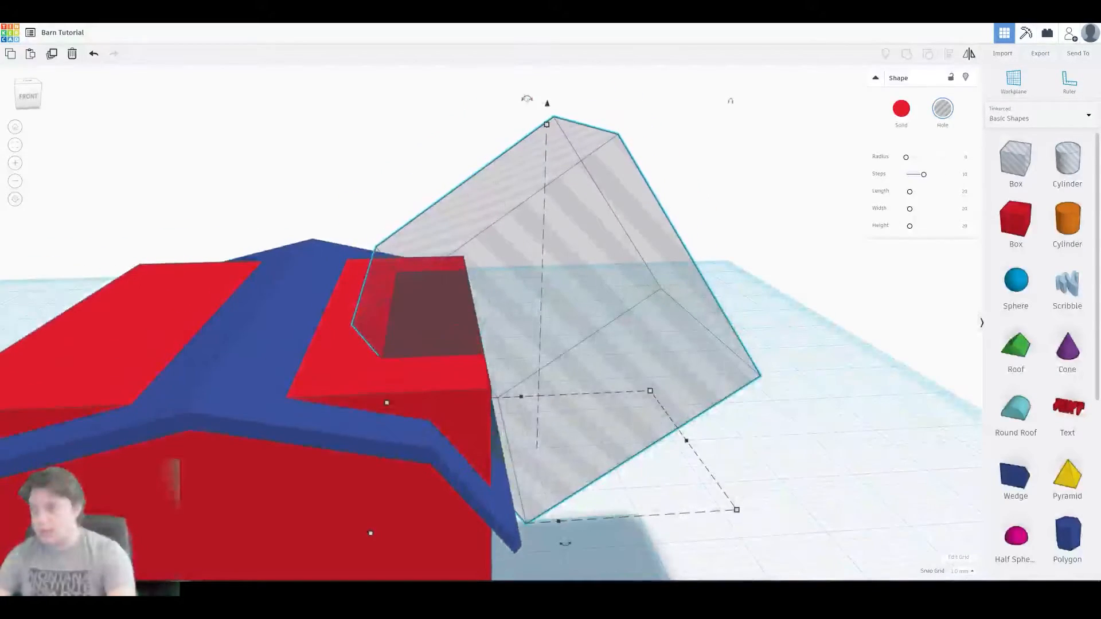
pyautogui.scroll(5, 362, 398)
pyautogui.moveTo(362, 413); pyautogui.dragTo(394, 313, button='right')
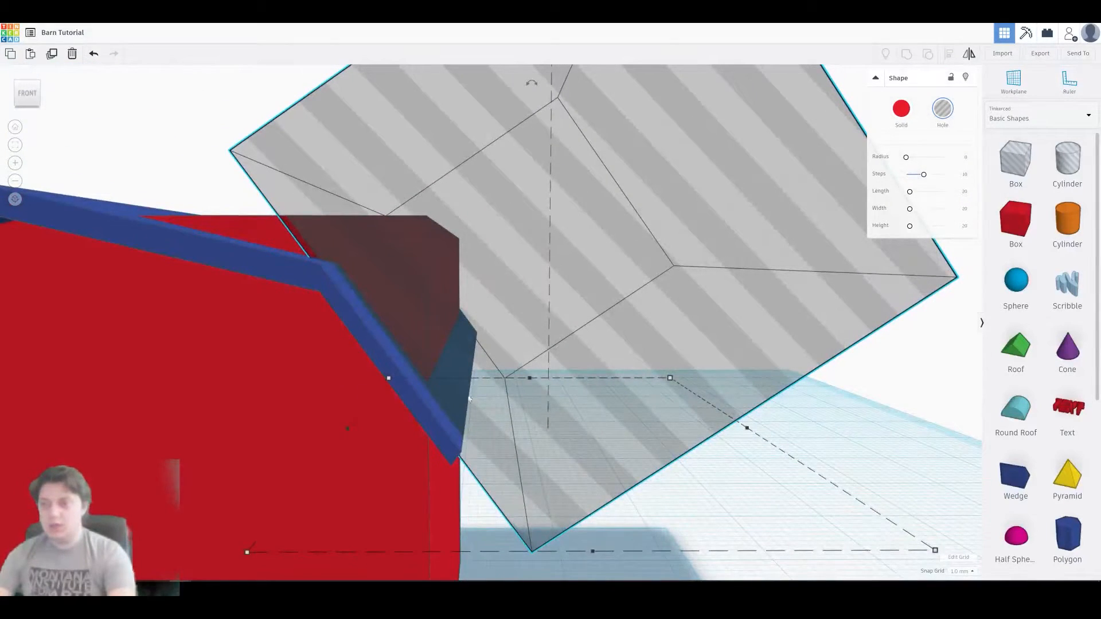
pyautogui.moveTo(747, 427); pyautogui.dragTo(710, 428)
pyautogui.hotkey('ctrl', 'z')
pyautogui.moveTo(352, 394); pyautogui.dragTo(368, 213, button='right')
pyautogui.moveTo(488, 319); pyautogui.dragTo(580, 259, button='right')
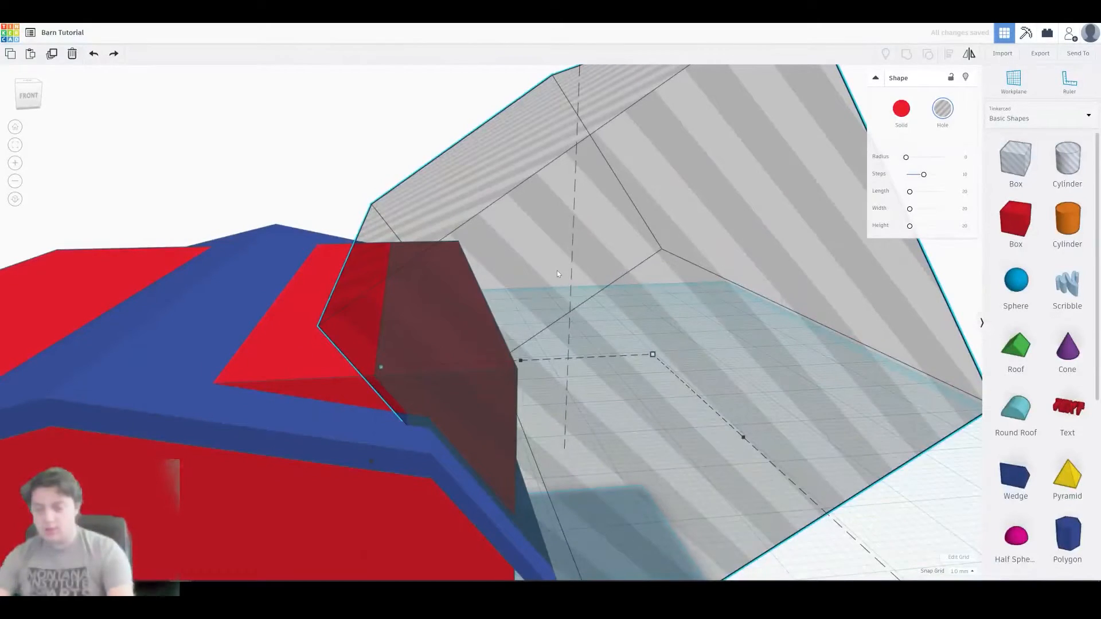
# - Paste a copy of the tilted hole box, rotate it to match the right upper roof slope, and seat it on that slope
pyautogui.hotkey('ctrl', 'v')
pyautogui.scroll(-5, 715, 270)
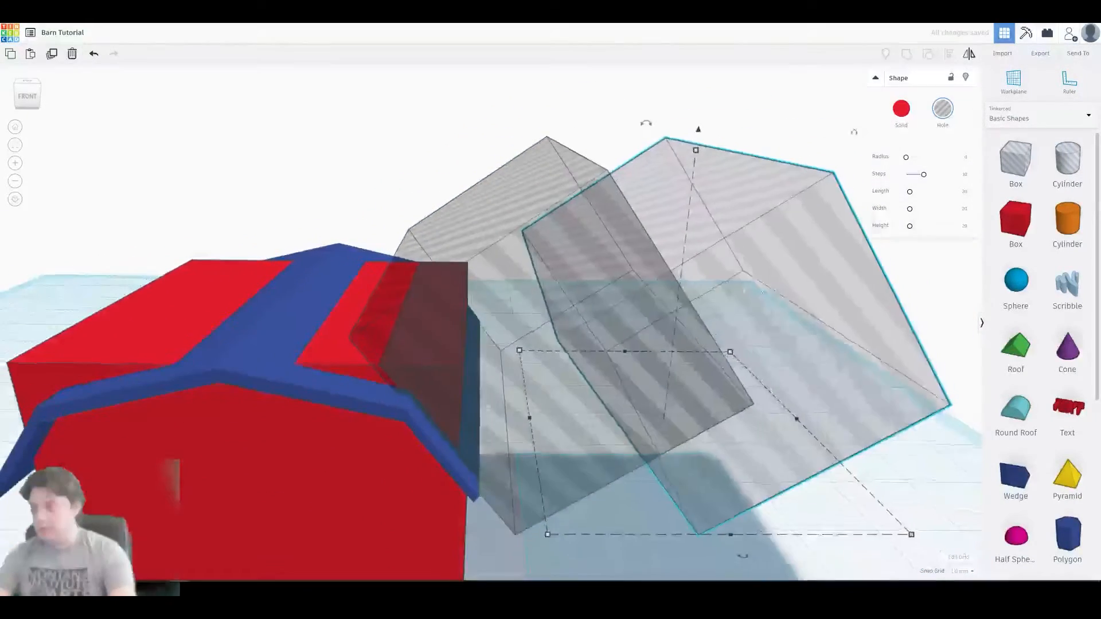
pyautogui.moveTo(541, 270); pyautogui.dragTo(561, 79)
pyautogui.moveTo(375, 161); pyautogui.dragTo(424, 77)
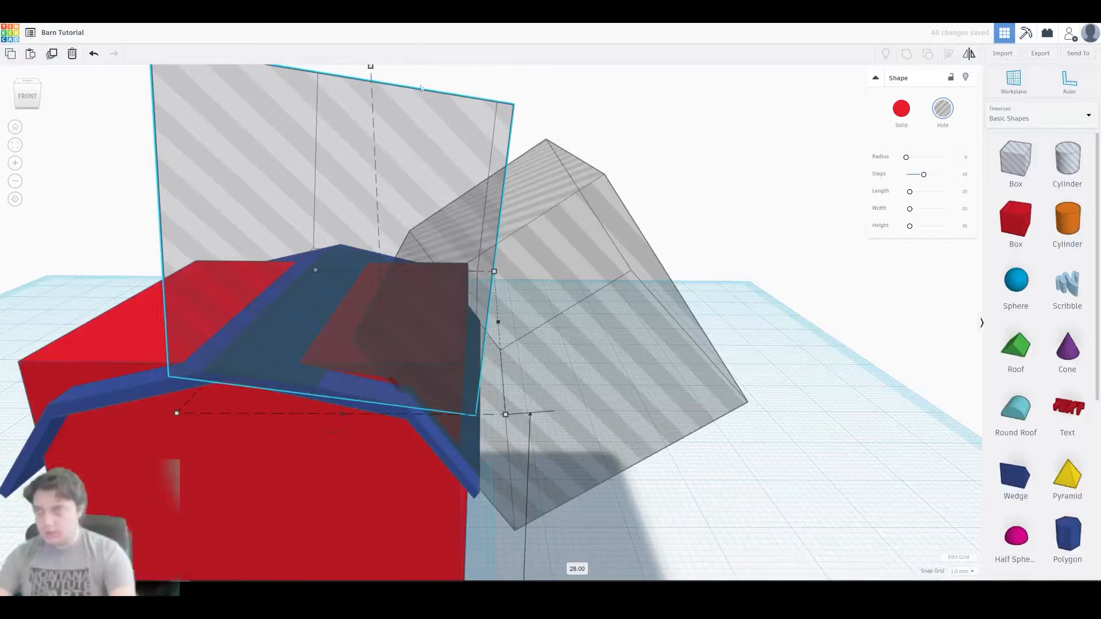
pyautogui.scroll(-4, 425, 77)
pyautogui.moveTo(422, 125); pyautogui.dragTo(438, 66)
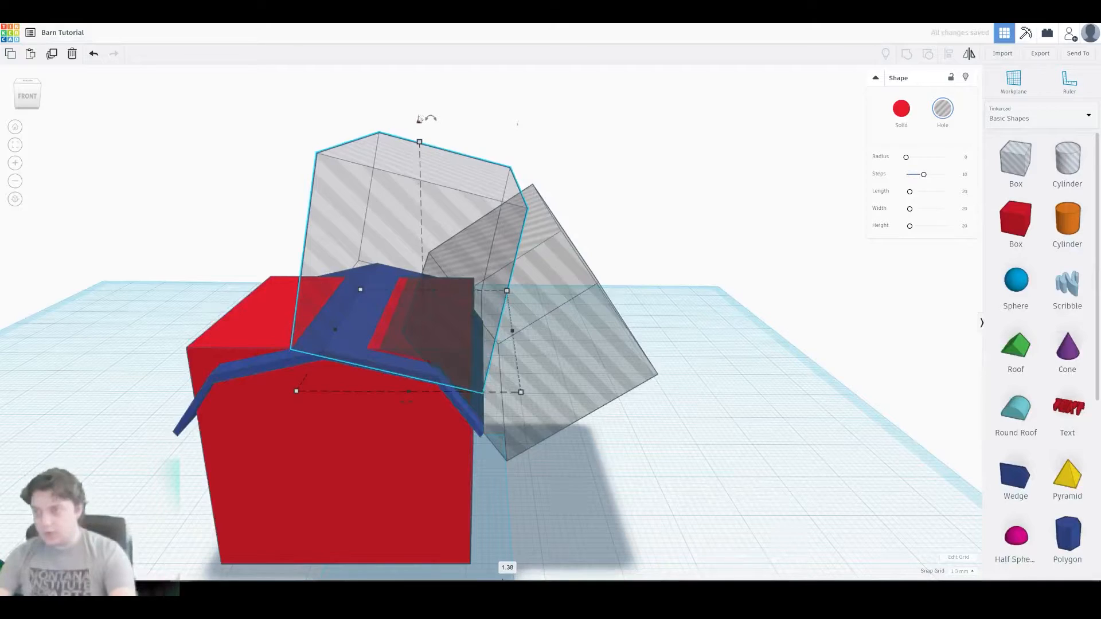
pyautogui.moveTo(419, 121); pyautogui.dragTo(419, 127)
pyautogui.scroll(8, 352, 199)
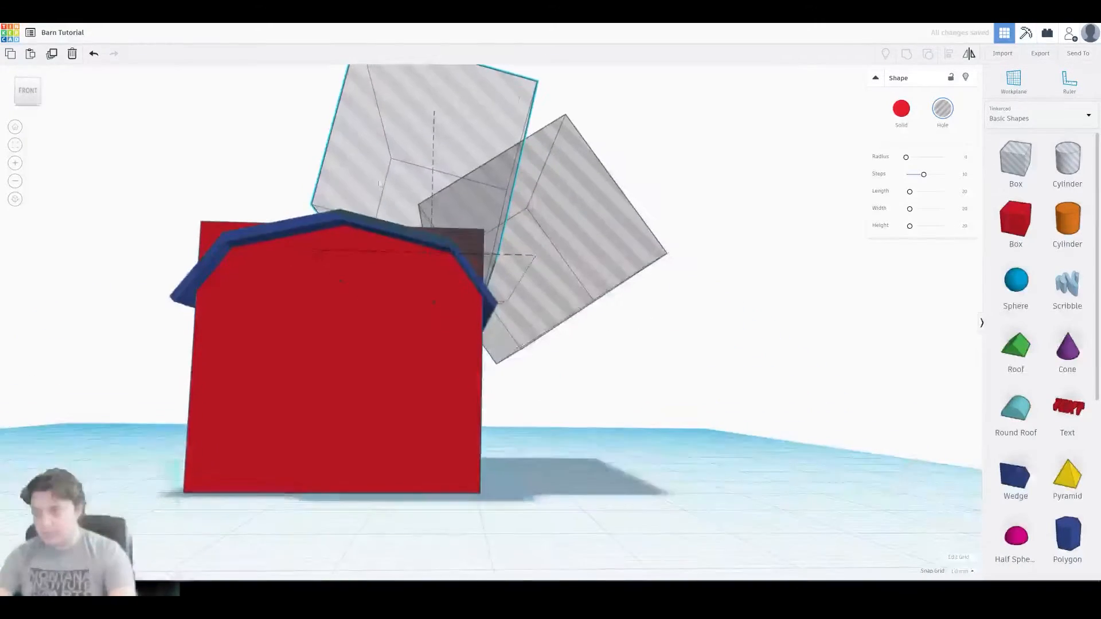
pyautogui.scroll(-8, 352, 198)
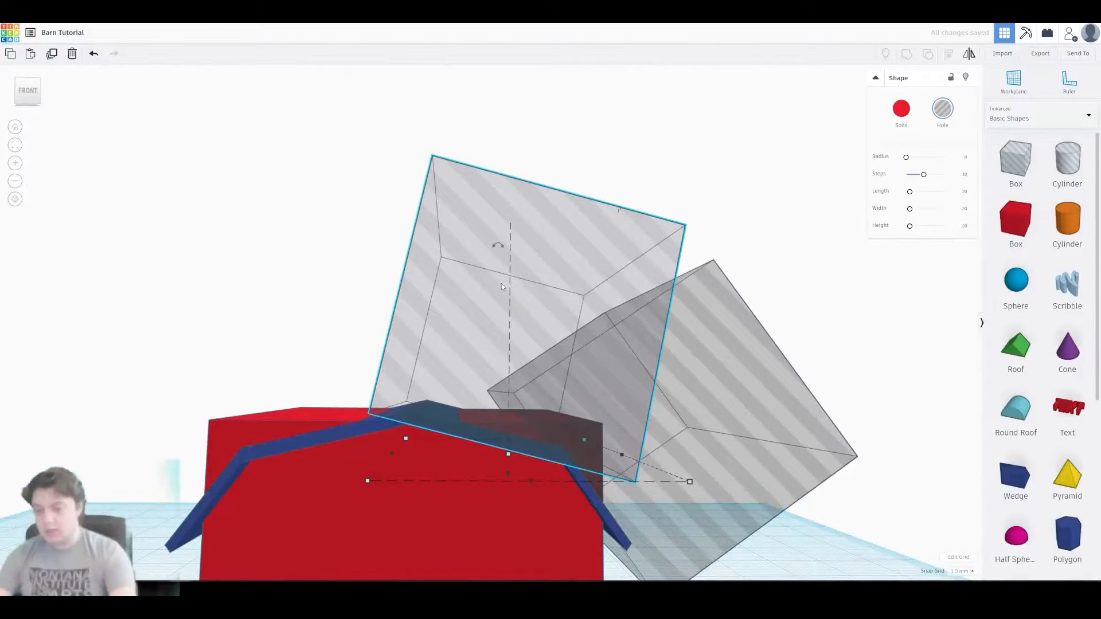
# - Duplicate both tilted hole boxes together and move the copies to the opposite side of the barn
pyautogui.keyDown('shift'); pyautogui.click(711, 361); pyautogui.keyUp('shift')
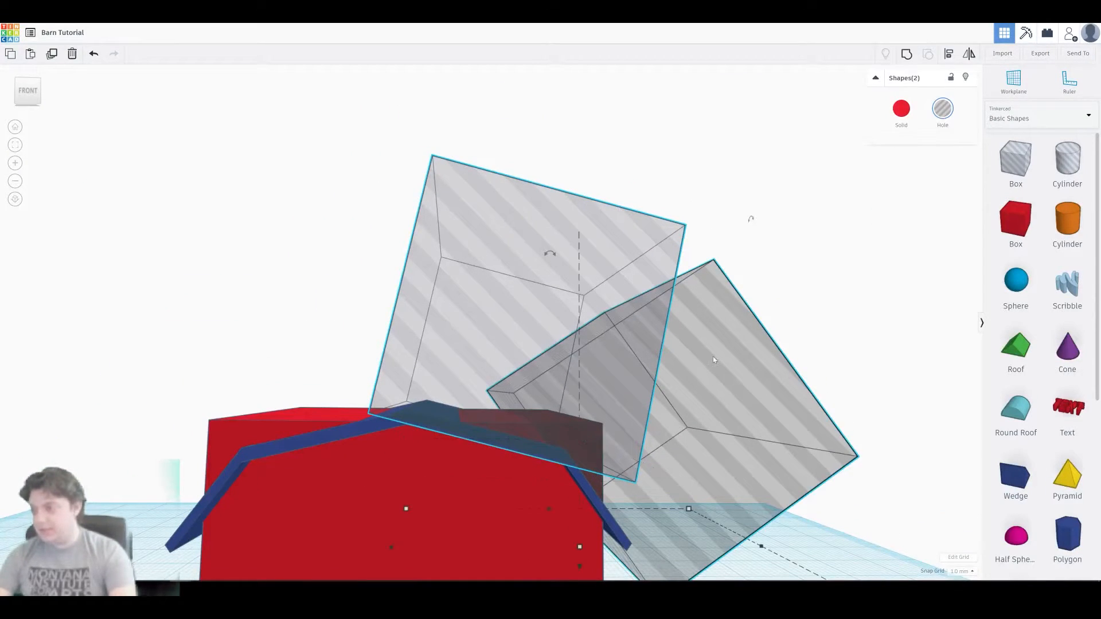
pyautogui.moveTo(714, 328); pyautogui.dragTo(729, 243, button='right')
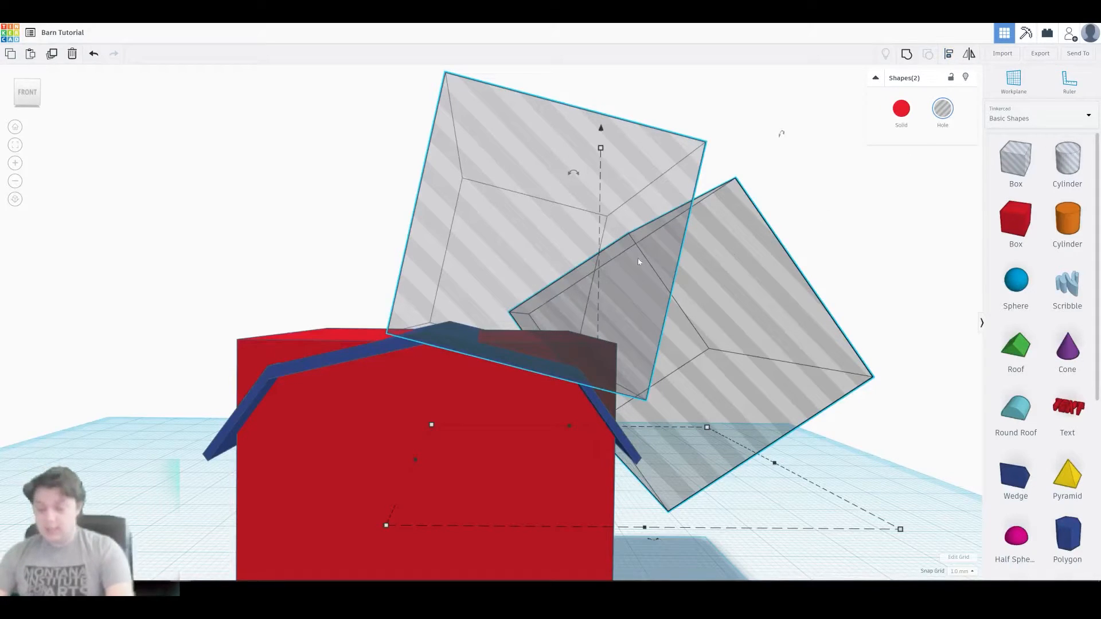
pyautogui.hotkey('ctrl', 'd')
pyautogui.moveTo(903, 281); pyautogui.dragTo(168, 251)
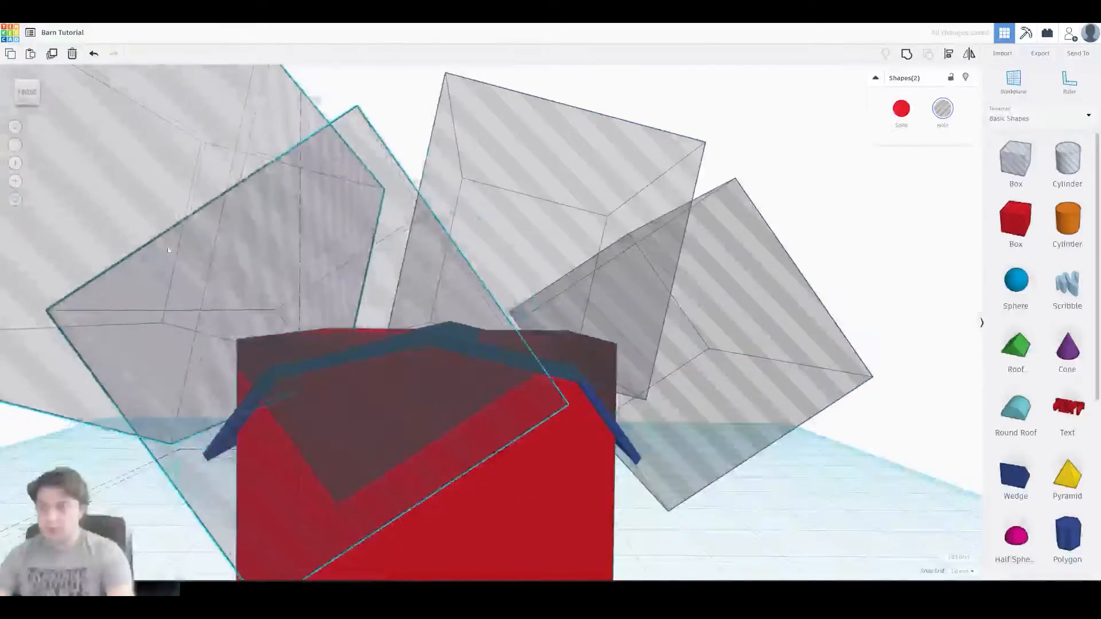
pyautogui.scroll(-5, 518, 441)
pyautogui.moveTo(381, 396); pyautogui.dragTo(452, 339, button='right')
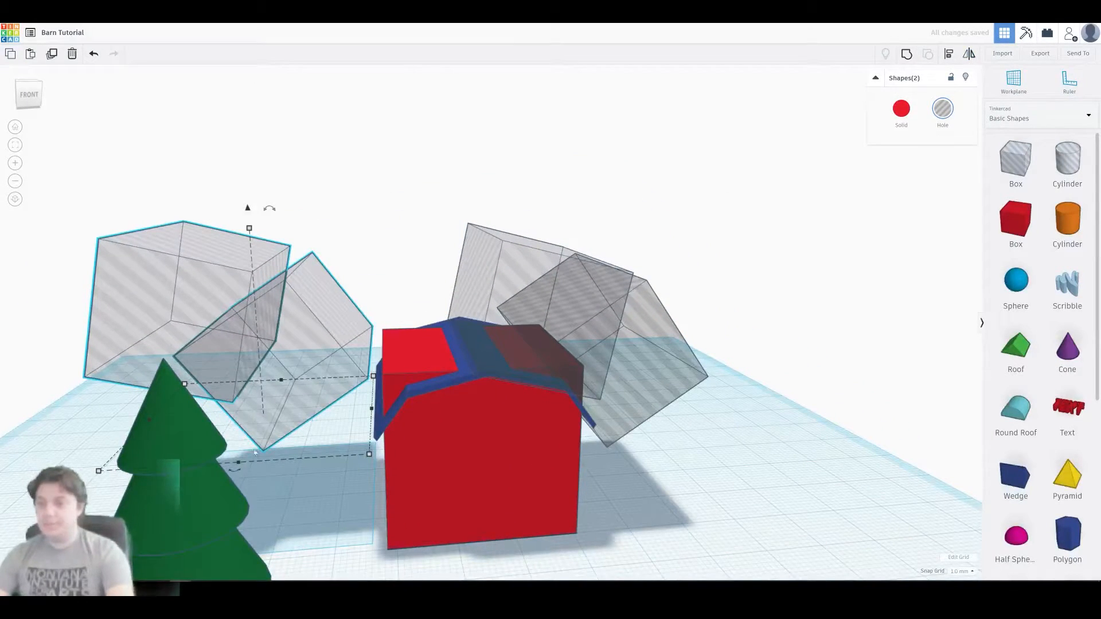
pyautogui.moveTo(238, 473); pyautogui.dragTo(339, 344)
pyautogui.hotkey('ctrl', 'z')
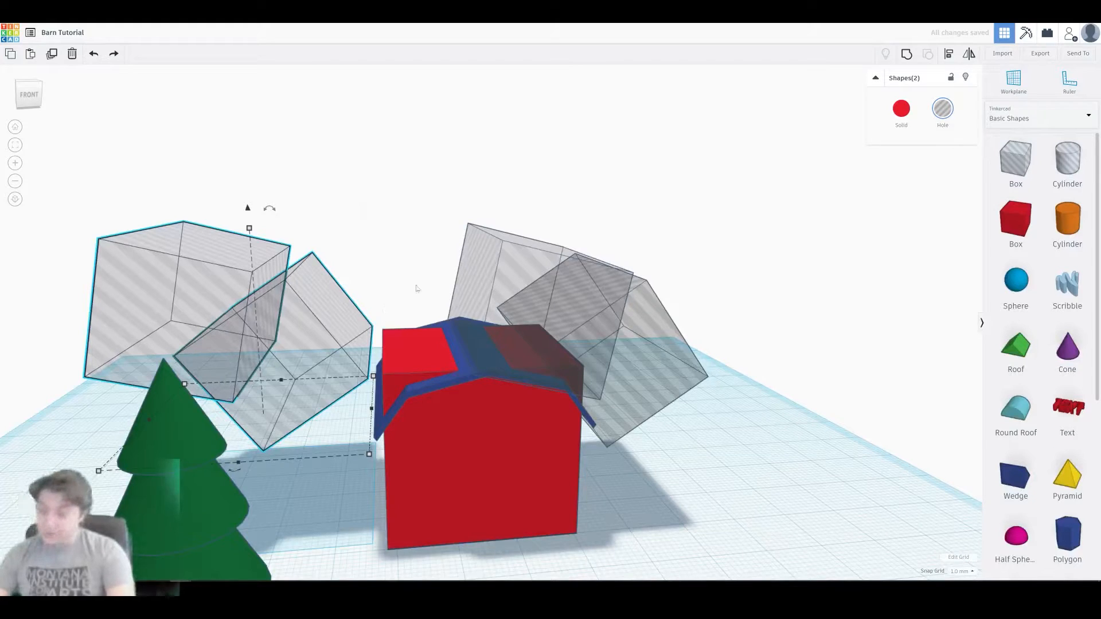
# - Mirror the two copied hole boxes left to right so their tilt matches the opposite roof slopes
pyautogui.click(969, 54)
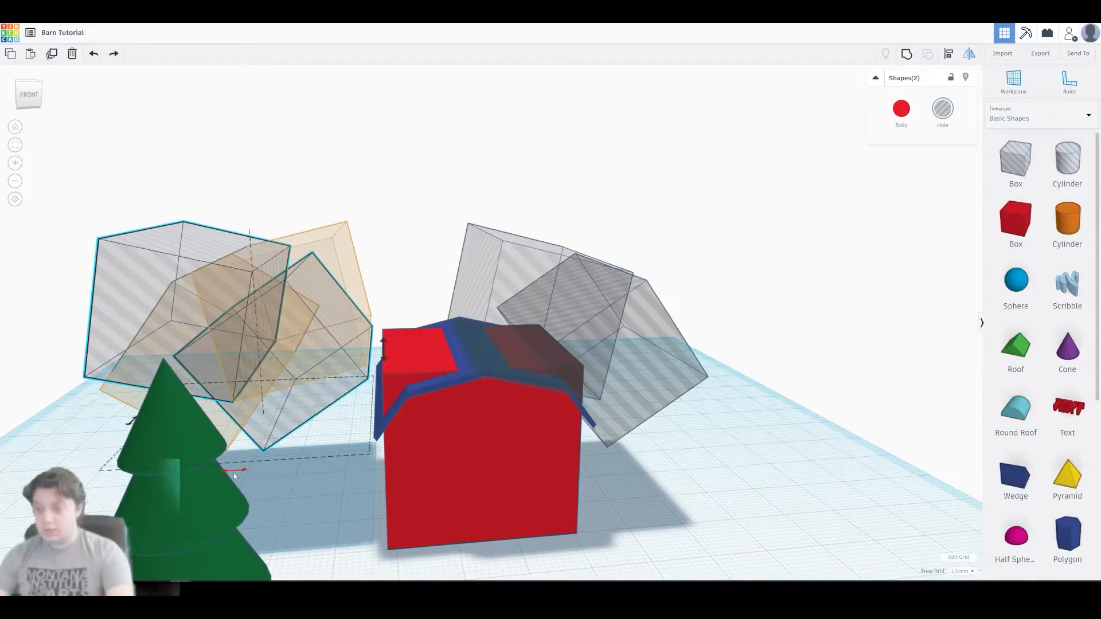
pyautogui.moveTo(155, 427); pyautogui.dragTo(387, 437, button='middle')
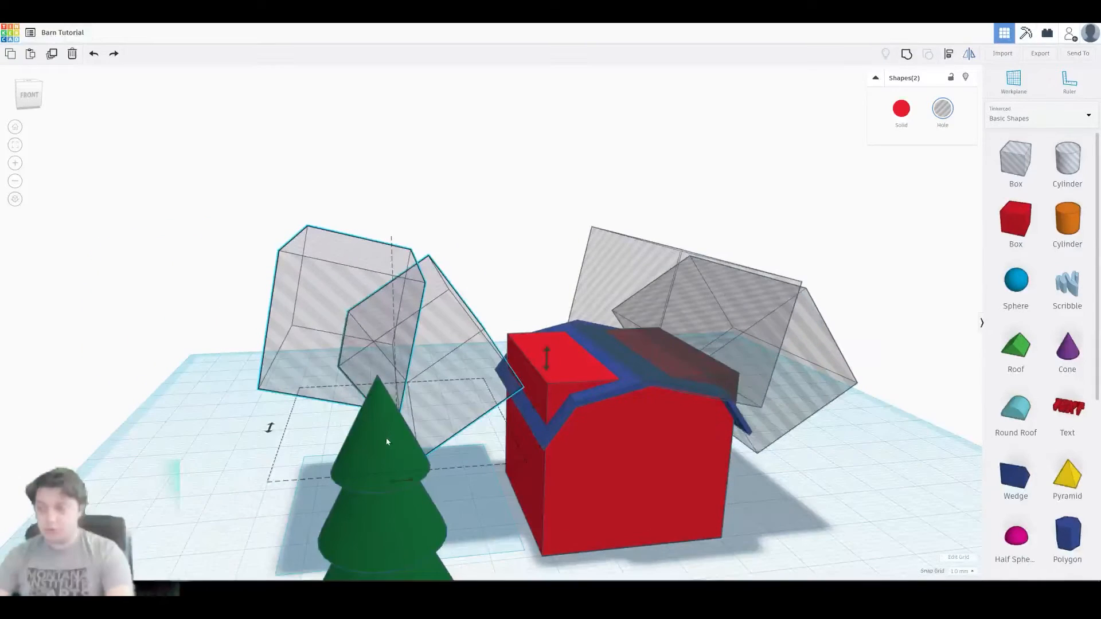
pyautogui.moveTo(259, 427); pyautogui.dragTo(327, 468, button='right')
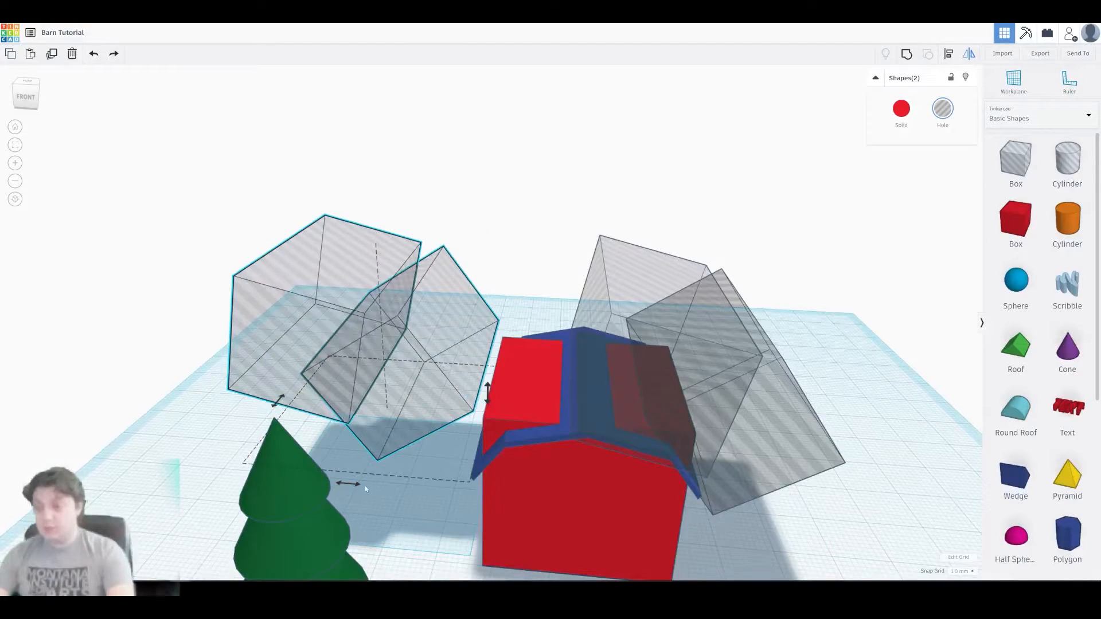
pyautogui.click(350, 486)
pyautogui.click(400, 265)
pyautogui.keyDown('shift'); pyautogui.click(440, 298); pyautogui.keyUp('shift')
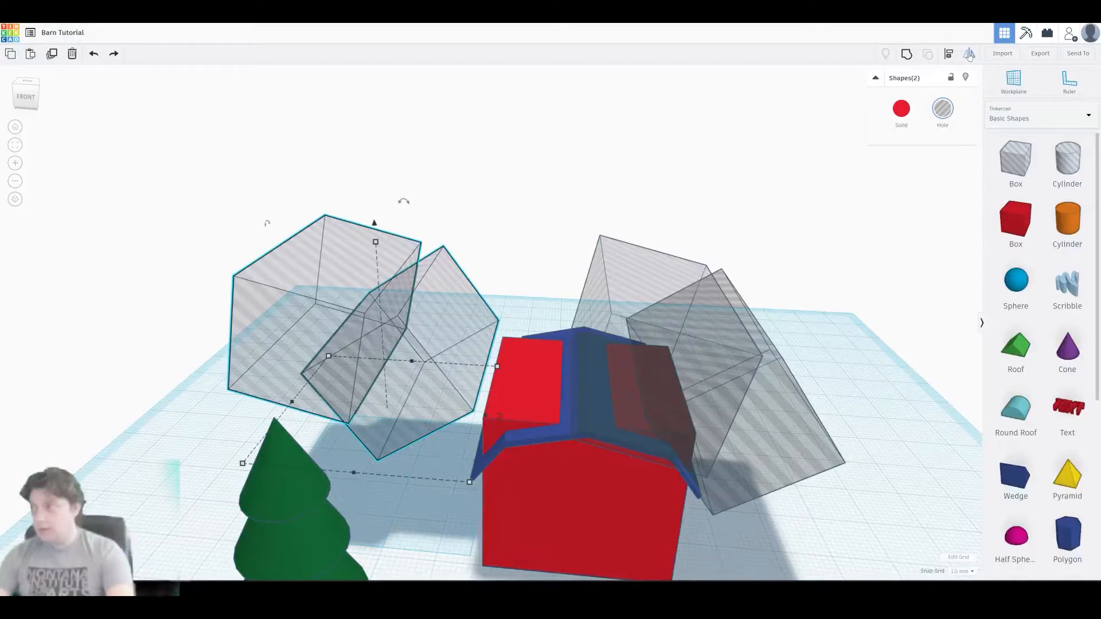
pyautogui.click(352, 483)
# - Move the mirrored pair of hole boxes together onto the outer faces of the left roof slopes
pyautogui.click(543, 271)
pyautogui.moveTo(542, 272); pyautogui.dragTo(366, 329, button='right')
pyautogui.click(403, 326)
pyautogui.hotkey('ctrl', 'z')
pyautogui.moveTo(459, 120); pyautogui.dragTo(337, 246)
pyautogui.moveTo(363, 292); pyautogui.dragTo(502, 315)
pyautogui.scroll(5, 500, 312)
pyautogui.moveTo(504, 302); pyautogui.dragTo(645, 353, button='right')
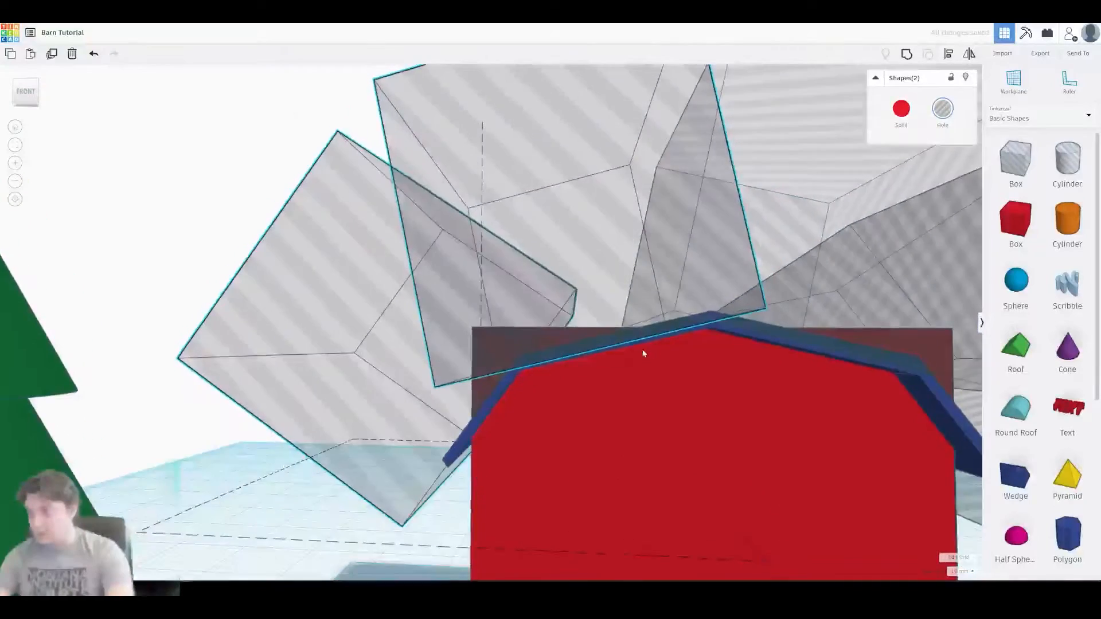
# - Group all four hole boxes with the red box to cut away the corners above the roof
pyautogui.scroll(-10, 645, 353)
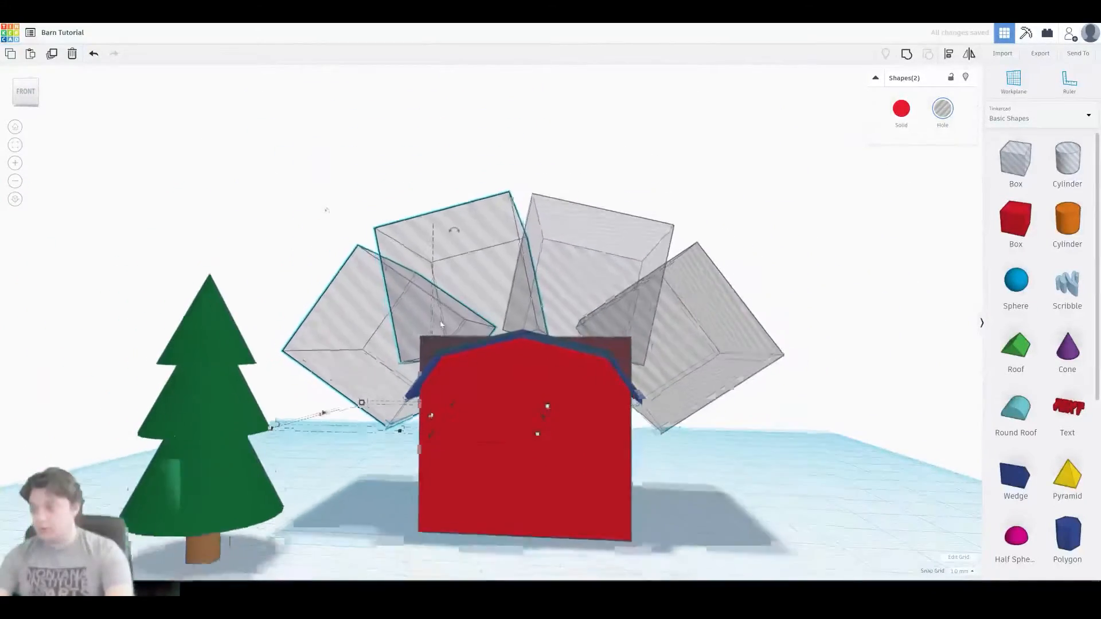
pyautogui.scroll(-3, 441, 324)
pyautogui.keyDown('shift'); pyautogui.click(561, 287); pyautogui.keyUp('shift')
pyautogui.keyDown('shift'); pyautogui.click(656, 283); pyautogui.keyUp('shift')
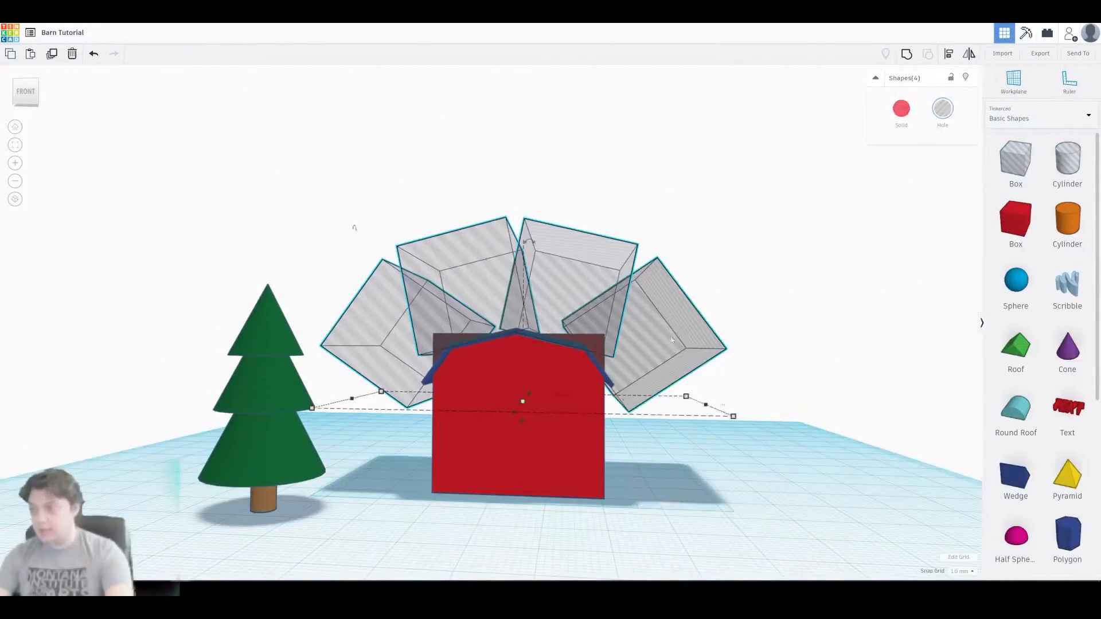
pyautogui.keyDown('shift'); pyautogui.click(577, 473); pyautogui.keyUp('shift')
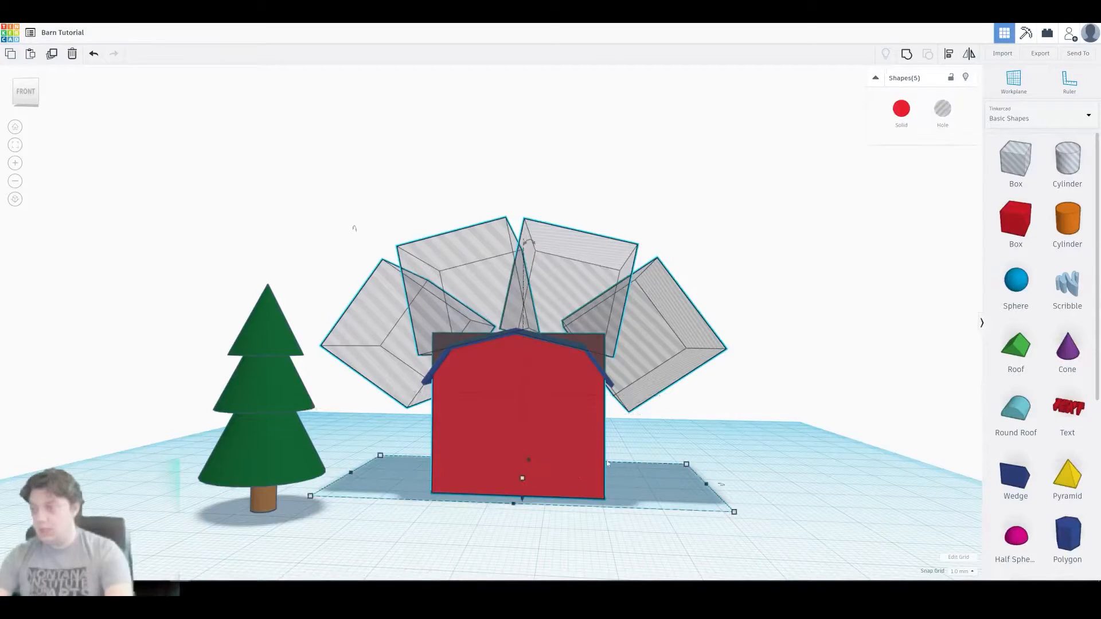
pyautogui.click(906, 54)
pyautogui.moveTo(678, 222); pyautogui.dragTo(600, 285, button='right')
pyautogui.scroll(3, 600, 285)
pyautogui.click(481, 218)
pyautogui.moveTo(482, 221); pyautogui.dragTo(567, 254, button='right')
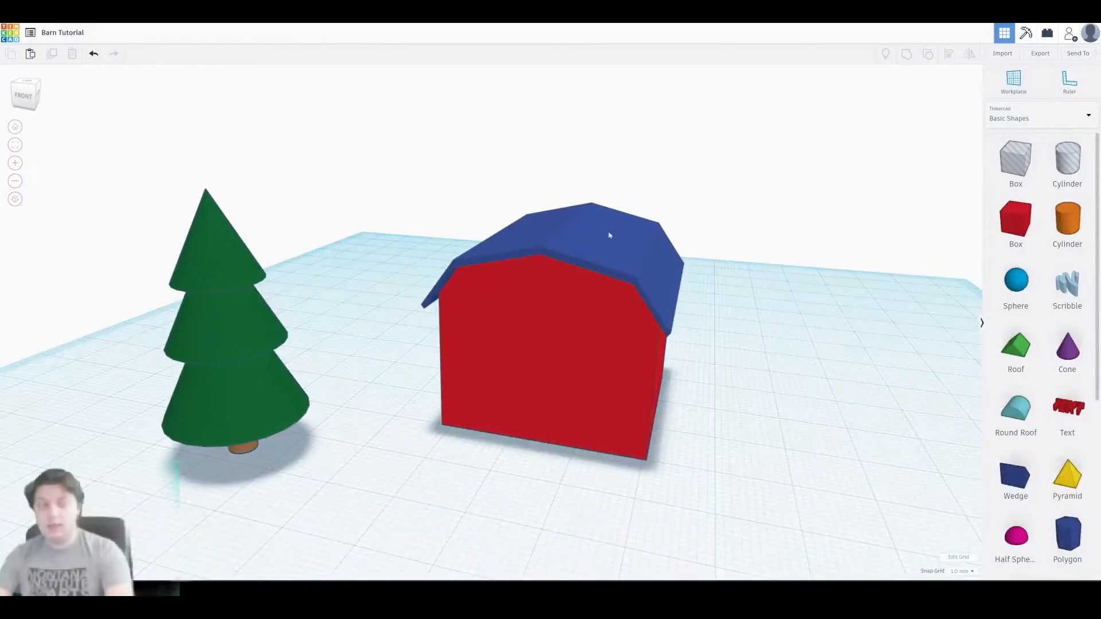
# - Switch to the Barn Example 1 design and examine the window and doors on its barn
pyautogui.moveTo(734, 324); pyautogui.dragTo(706, 303, button='right')
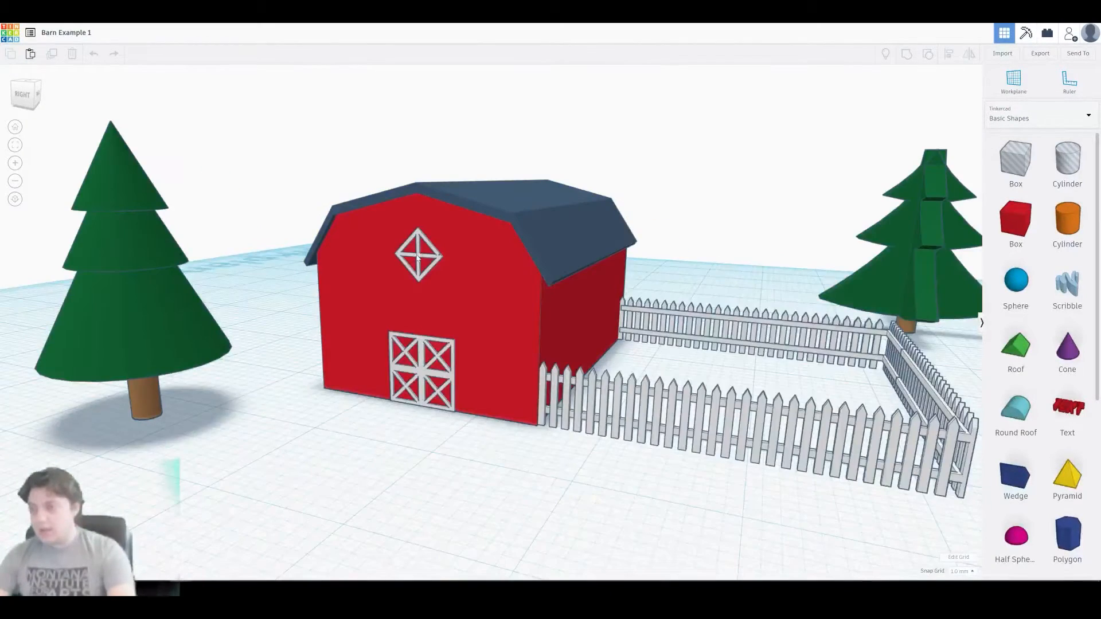
pyautogui.click(418, 258)
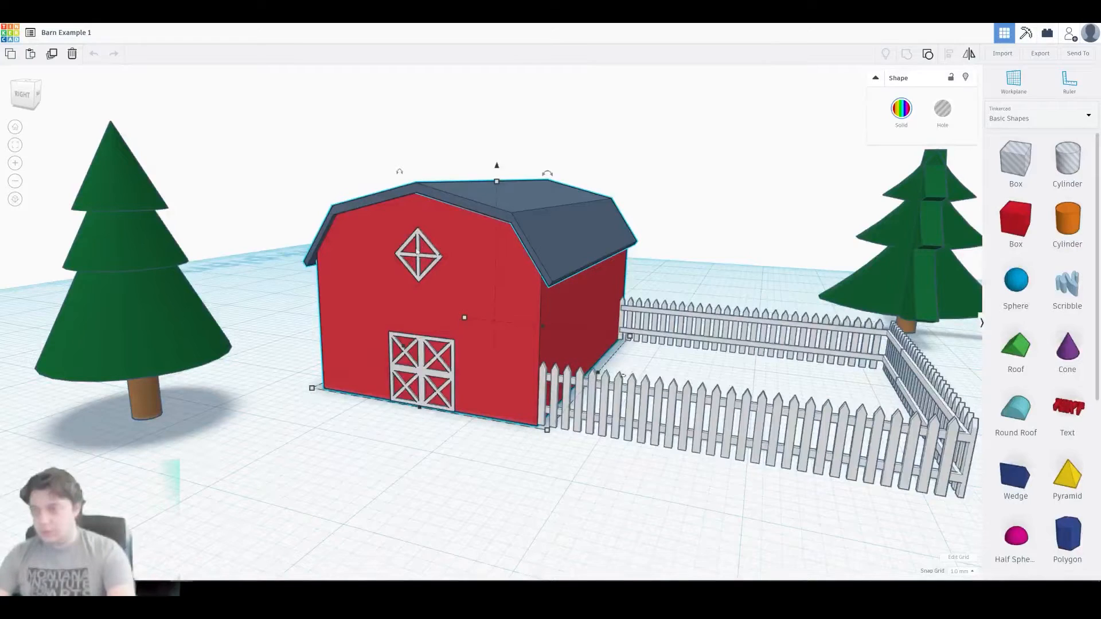
pyautogui.click(245, 191)
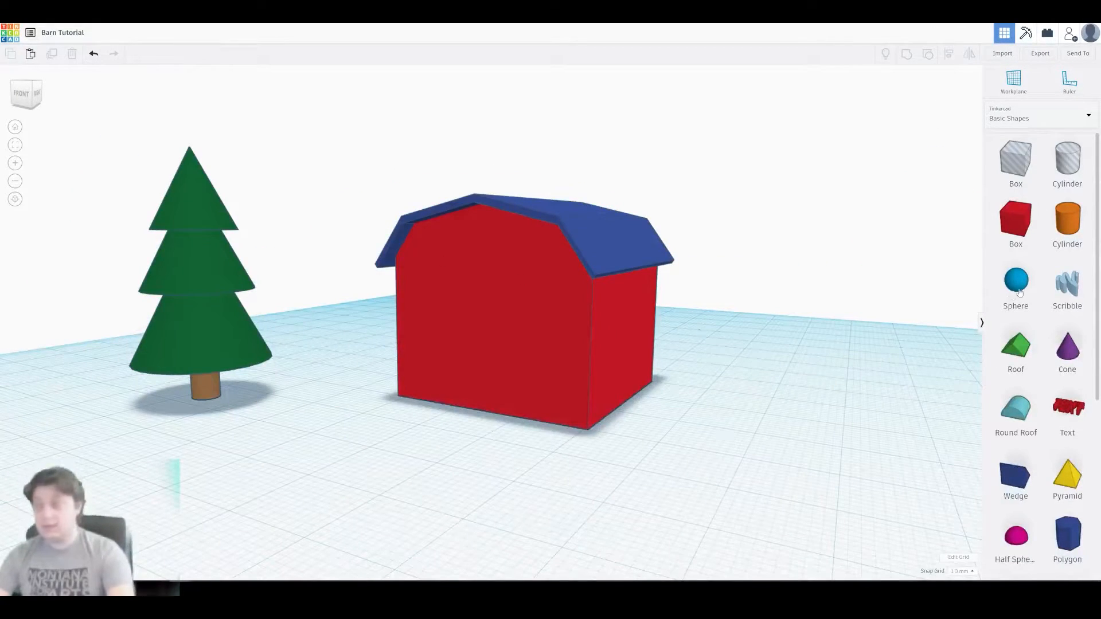
pyautogui.moveTo(702, 284); pyautogui.dragTo(736, 284, button='right')
pyautogui.moveTo(1098, 360); pyautogui.dragTo(1097, 543)
pyautogui.scroll(2, 1087, 449)
pyautogui.scroll(-3, 1086, 448)
pyautogui.scroll(1, 1087, 442)
pyautogui.scroll(6, 1087, 439)
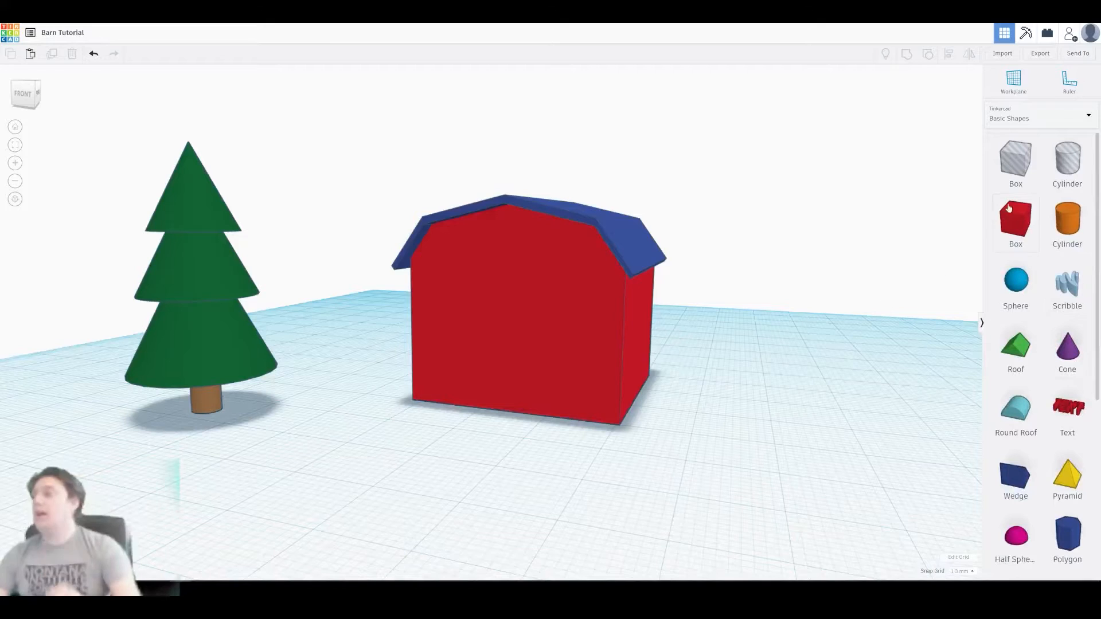
# - Place a solid box in front of the barn and shrink its base into a thin square post
pyautogui.moveTo(732, 447); pyautogui.dragTo(740, 402, button='middle')
pyautogui.moveTo(661, 443); pyautogui.dragTo(684, 461, button='right')
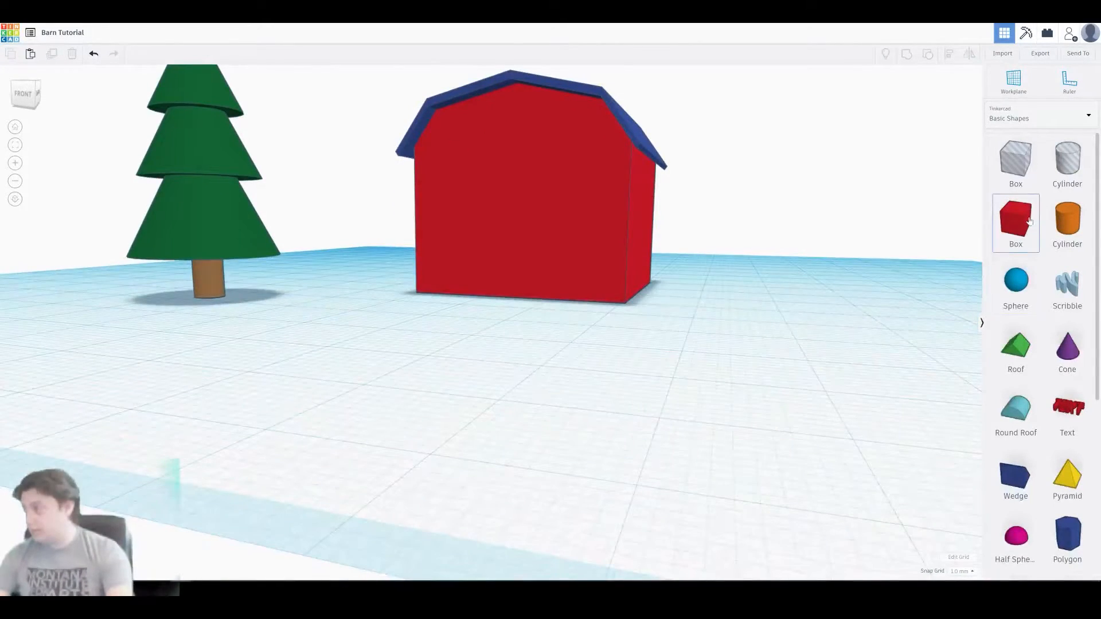
pyautogui.click(1016, 218)
pyautogui.click(443, 349)
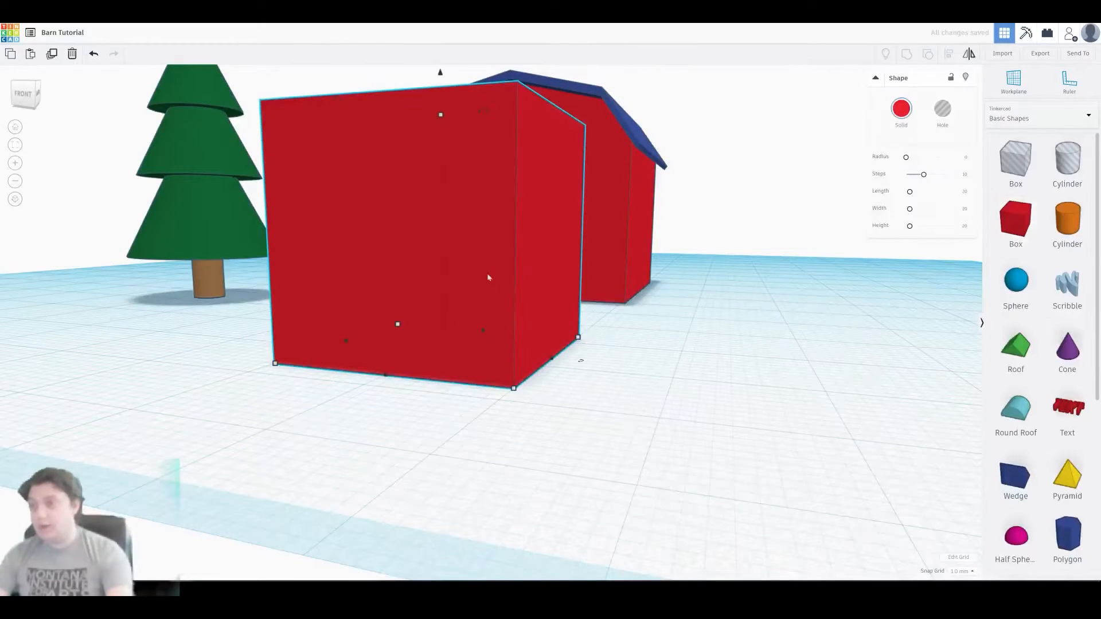
pyautogui.moveTo(537, 506)
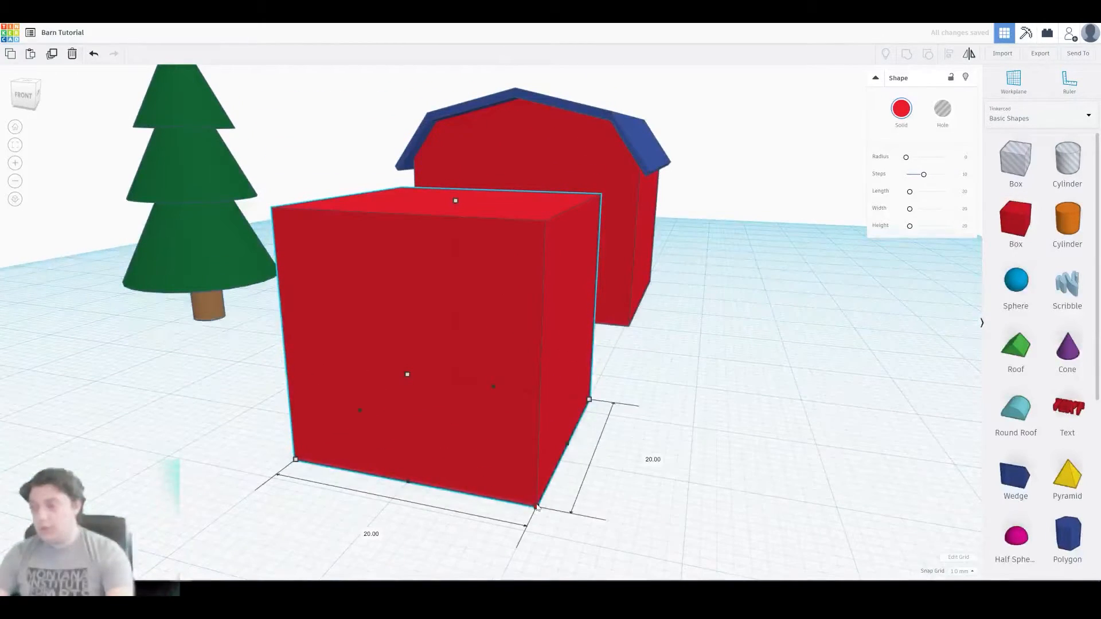
pyautogui.moveTo(537, 506); pyautogui.dragTo(466, 435)
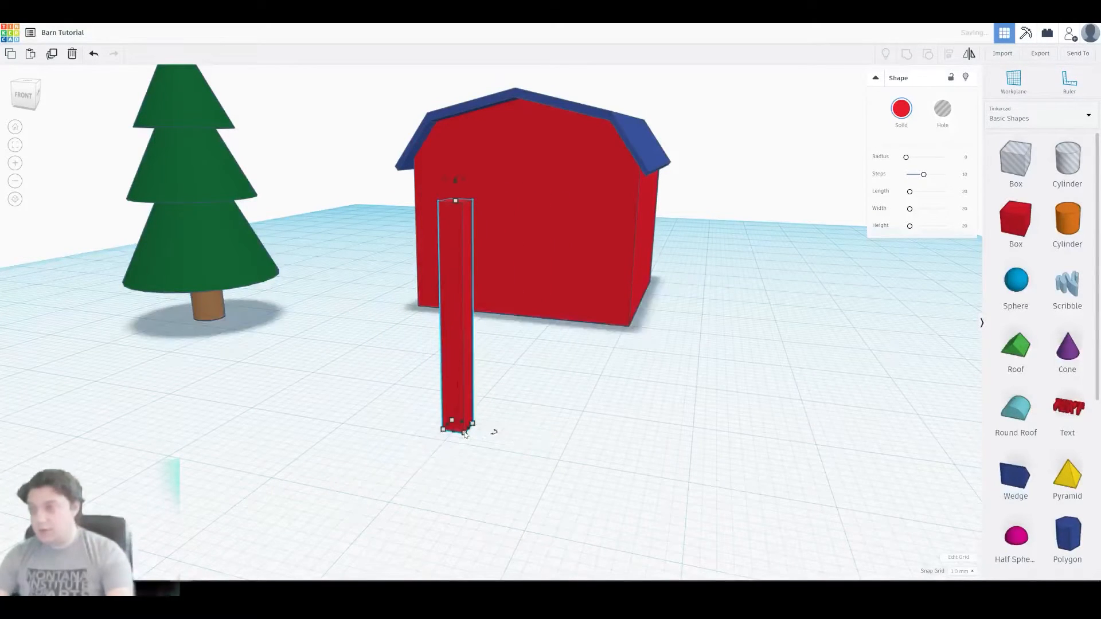
# - Change the thin post's color from red to white
pyautogui.moveTo(534, 409); pyautogui.dragTo(497, 469, button='right')
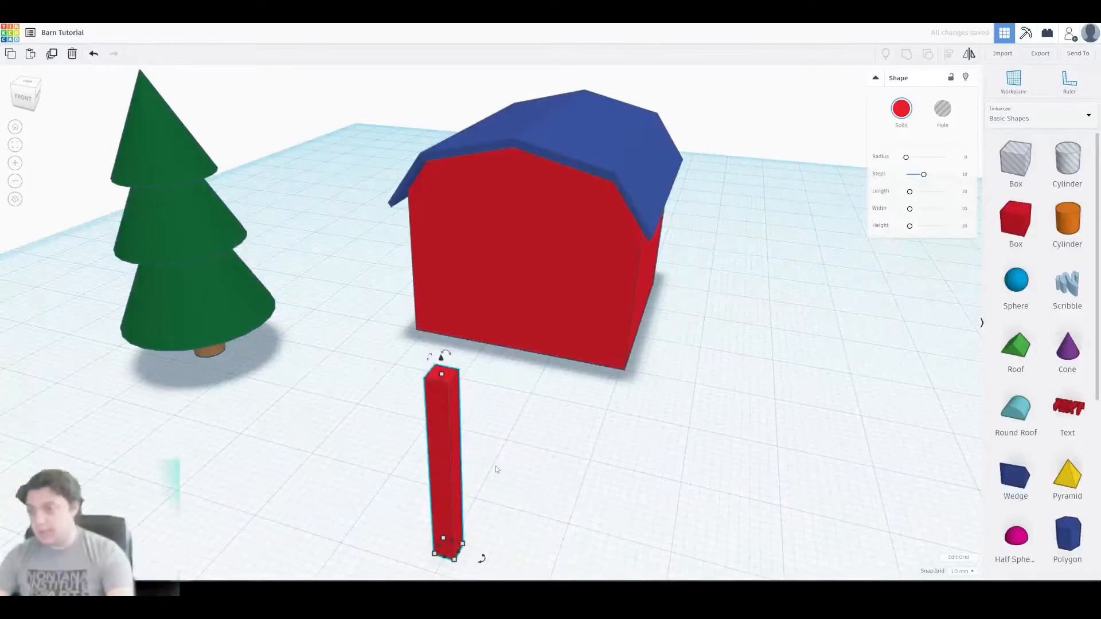
pyautogui.moveTo(489, 523); pyautogui.dragTo(500, 499, button='right')
pyautogui.moveTo(541, 530); pyautogui.dragTo(526, 457, button='middle')
pyautogui.scroll(5, 526, 457)
pyautogui.scroll(-2, 432, 373)
pyautogui.moveTo(467, 430); pyautogui.dragTo(545, 371, button='right')
pyautogui.moveTo(544, 372); pyautogui.dragTo(545, 270, button='middle')
pyautogui.scroll(3, 525, 303)
pyautogui.moveTo(545, 270); pyautogui.dragTo(562, 375, button='right')
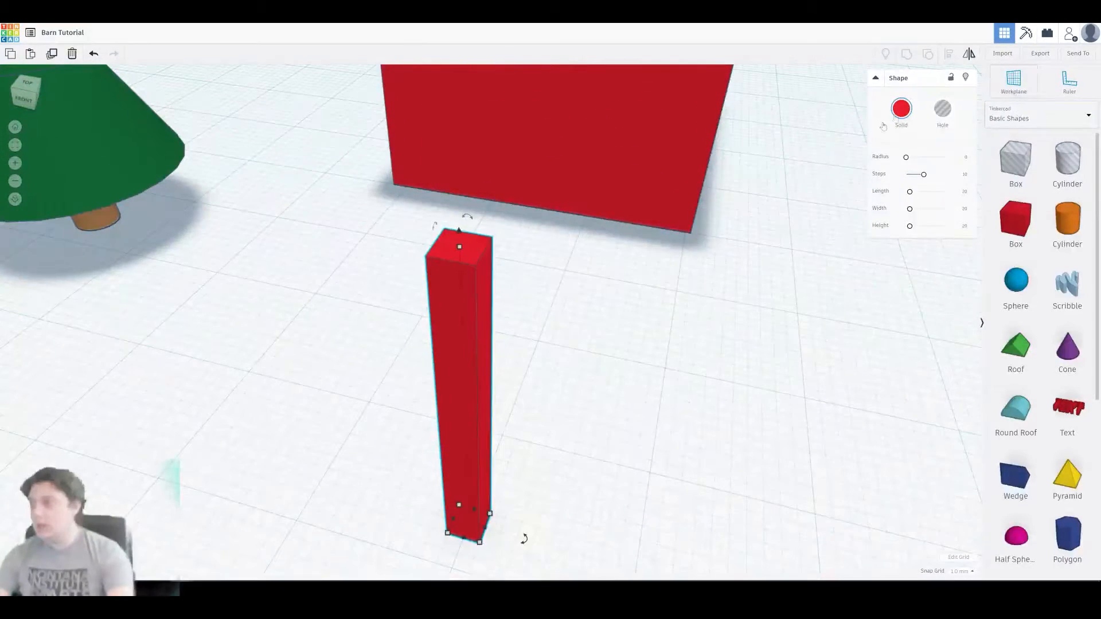
pyautogui.click(900, 110)
pyautogui.click(1047, 173)
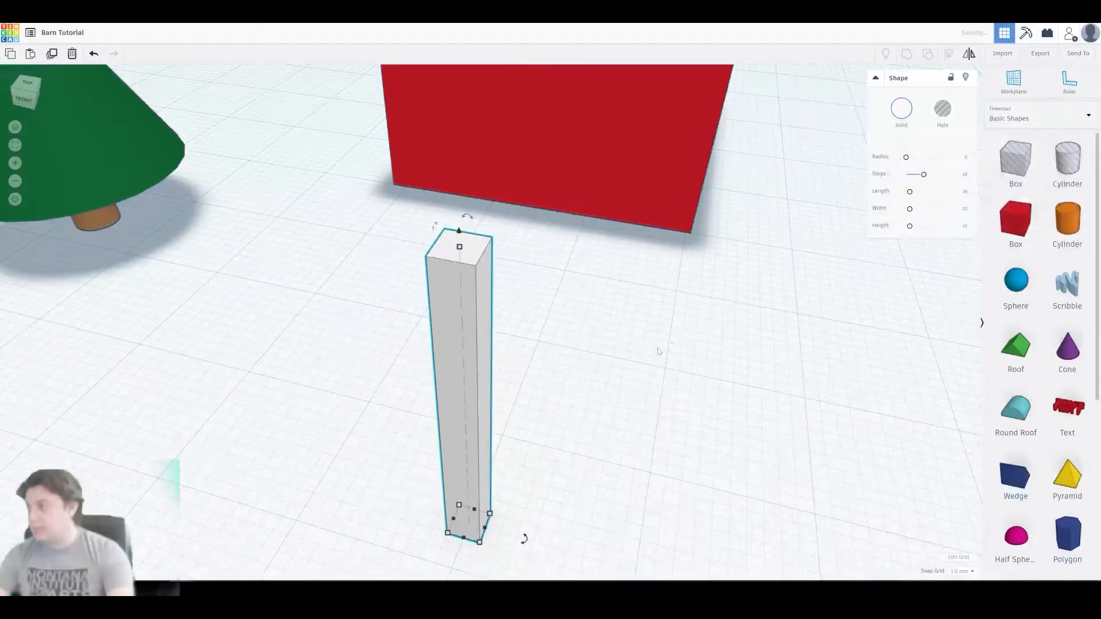
pyautogui.click(528, 420)
# - Duplicate the white post and rotate the copy 90° into a horizontal bar
pyautogui.moveTo(528, 420); pyautogui.dragTo(538, 393, button='right')
pyautogui.scroll(1, 565, 354)
pyautogui.scroll(-2, 566, 355)
pyautogui.moveTo(622, 349); pyautogui.dragTo(587, 362, button='right')
pyautogui.click(435, 360)
pyautogui.scroll(-2, 586, 361)
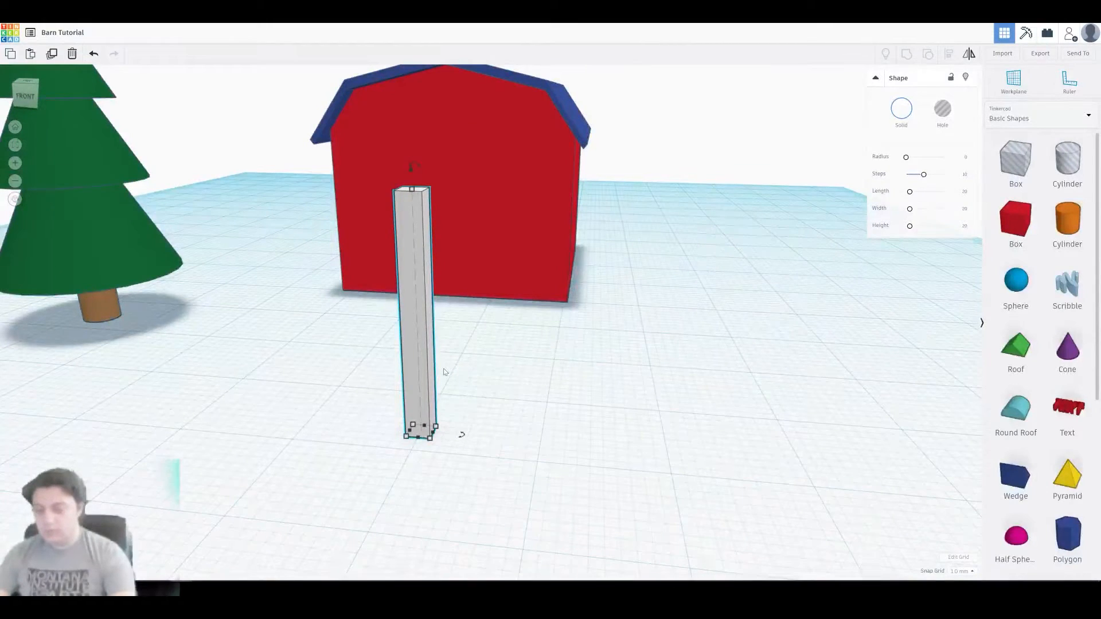
pyautogui.hotkey('ctrl', 'c')
pyautogui.hotkey('ctrl', 'v')
pyautogui.moveTo(424, 165)
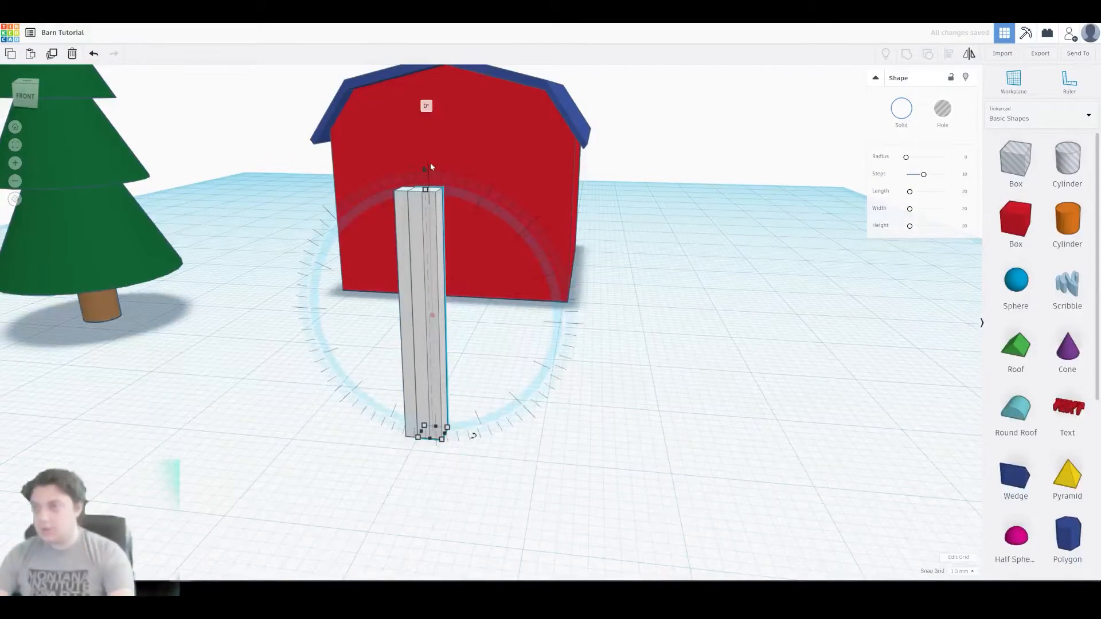
pyautogui.moveTo(430, 164); pyautogui.dragTo(430, 164)
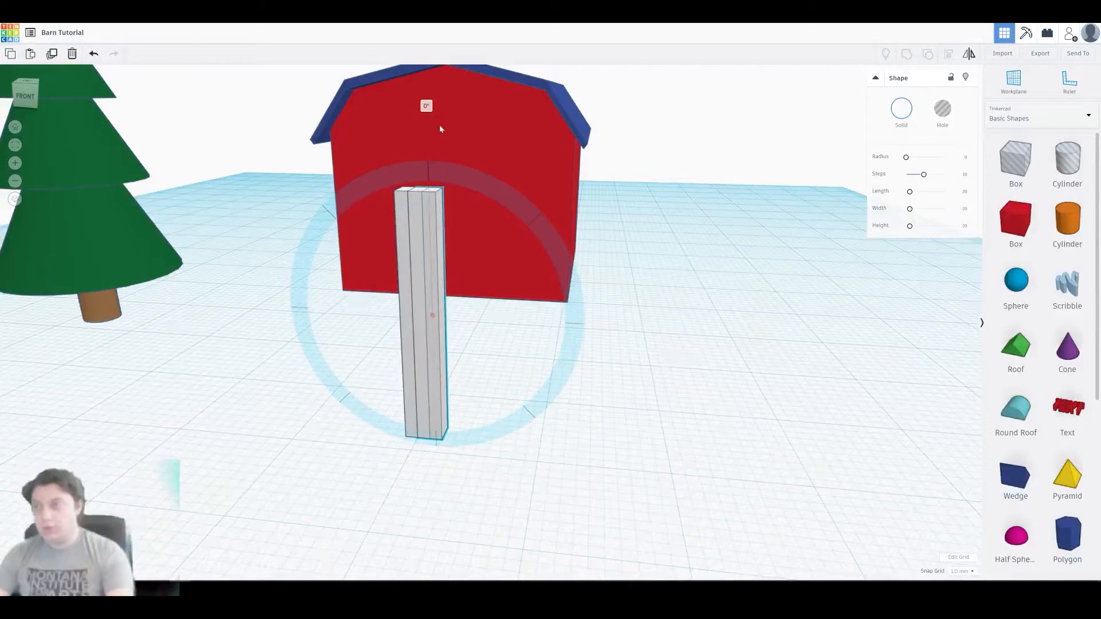
pyautogui.moveTo(468, 115); pyautogui.dragTo(659, 283)
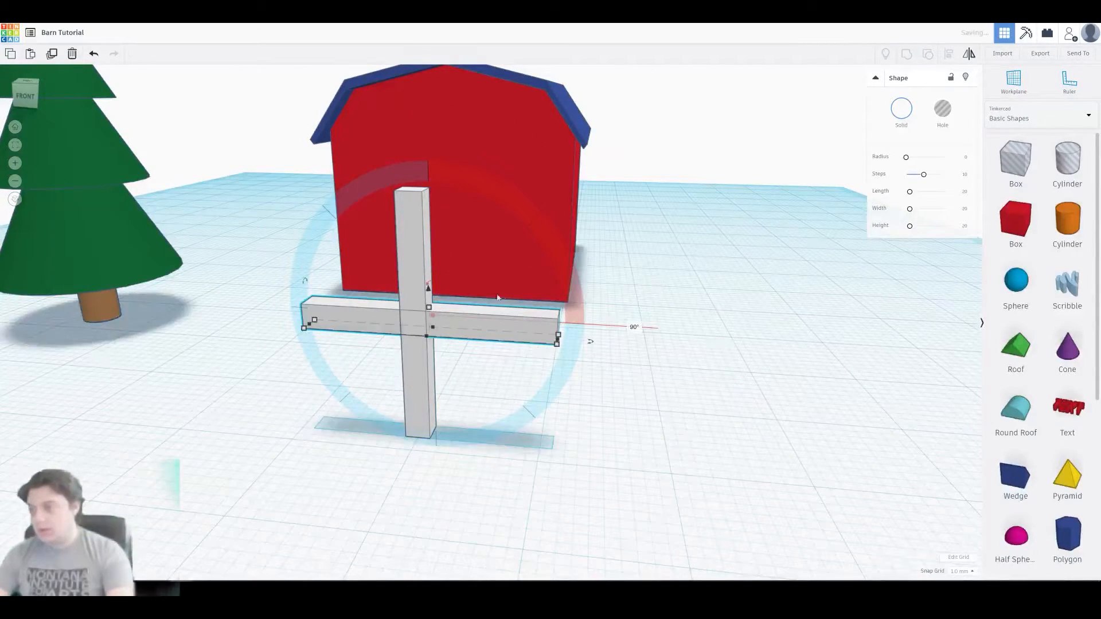
# - Move the horizontal bar 10 mm sideways against the post and lower it 9 mm onto the workplane
pyautogui.moveTo(480, 322); pyautogui.dragTo(618, 345)
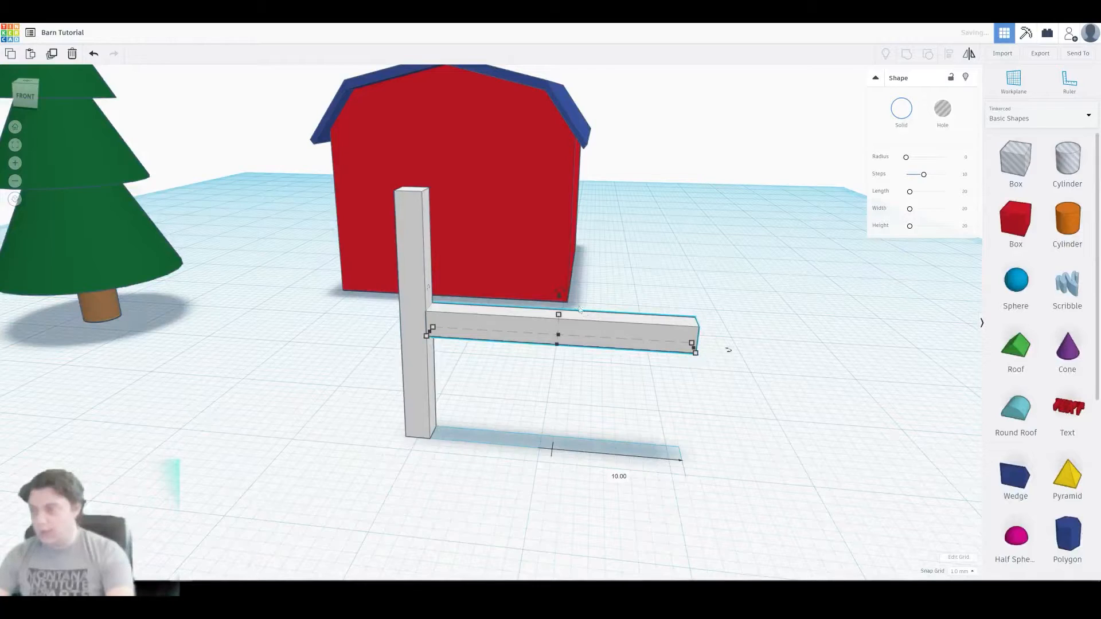
pyautogui.moveTo(561, 299); pyautogui.dragTo(565, 409)
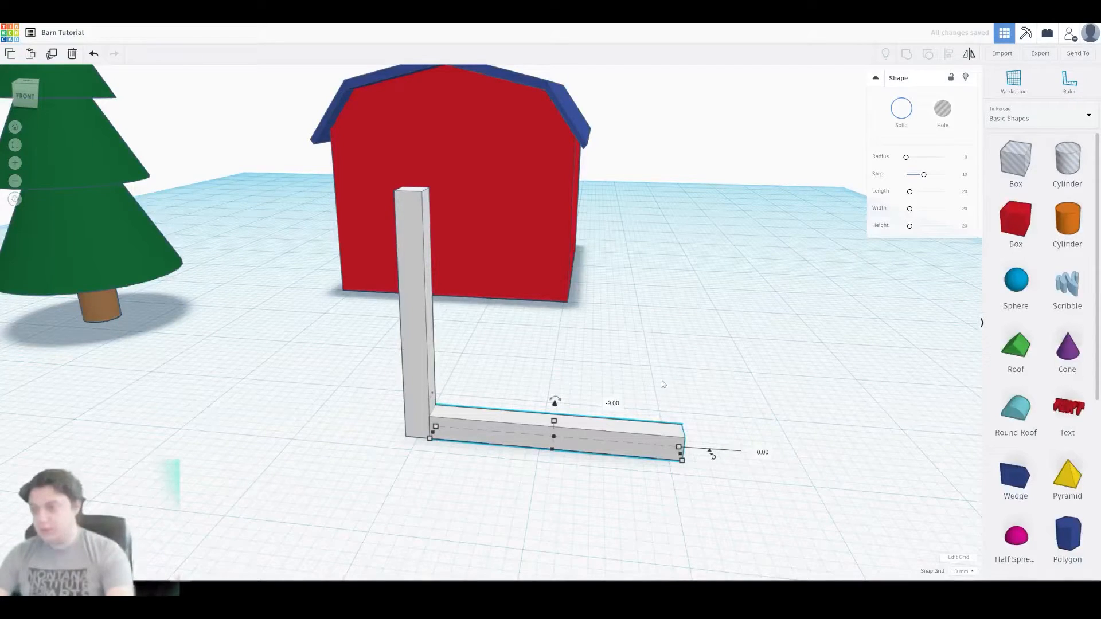
pyautogui.click(385, 393)
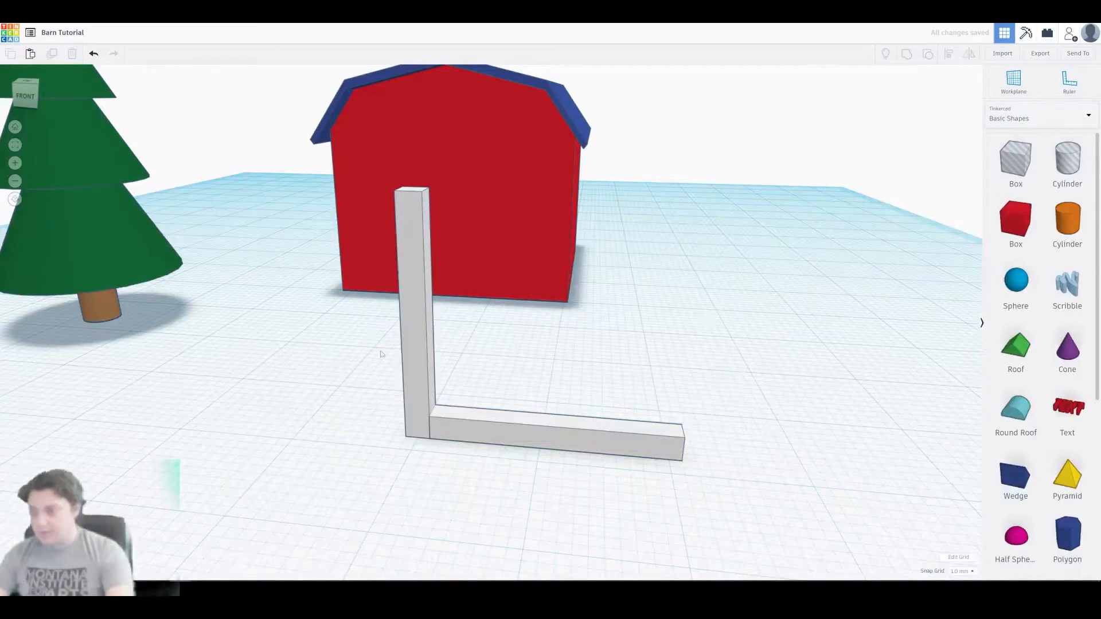
# - Duplicate the L-shaped pair of bars and mirror the copy vertically and left to right into the opposite corner
pyautogui.click(415, 381)
pyautogui.keyDown('shift'); pyautogui.click(525, 428); pyautogui.keyUp('shift')
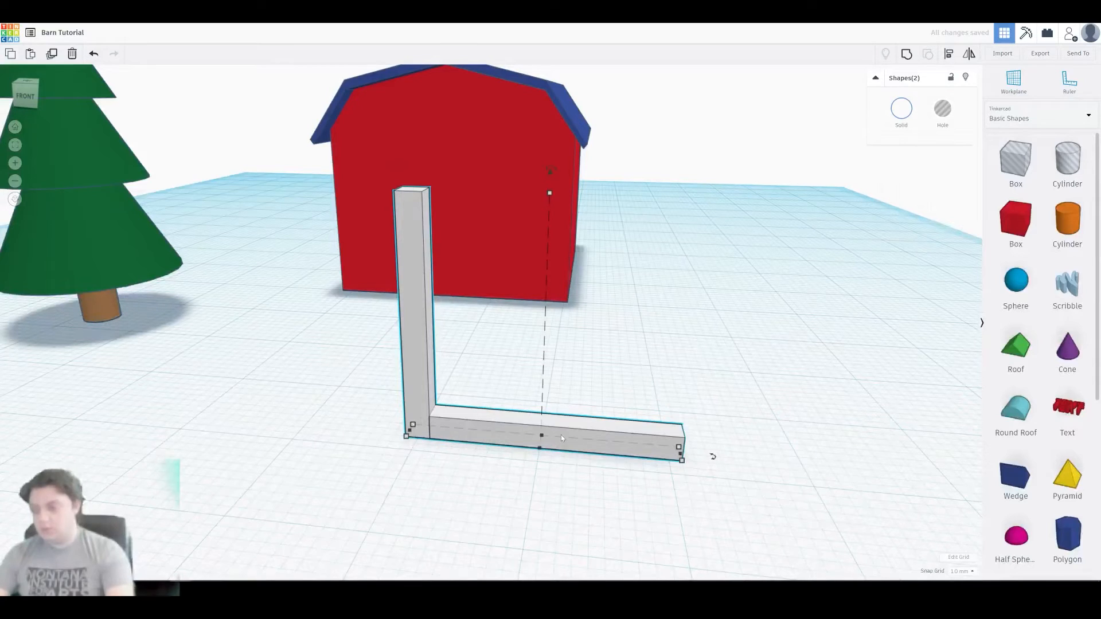
pyautogui.hotkey('ctrl', 'v')
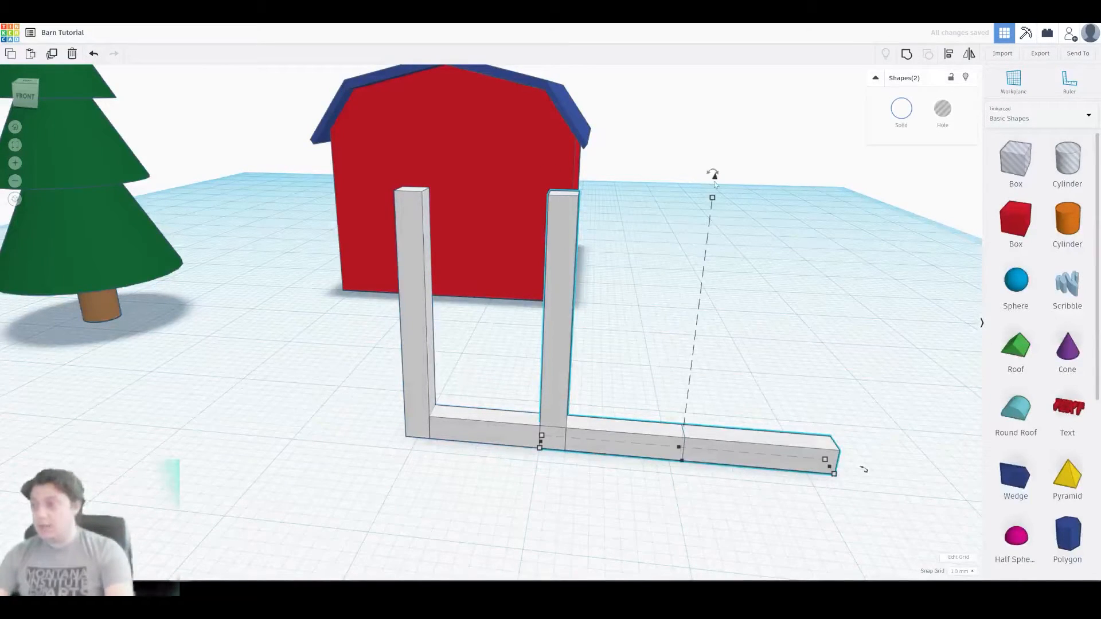
pyautogui.click(969, 53)
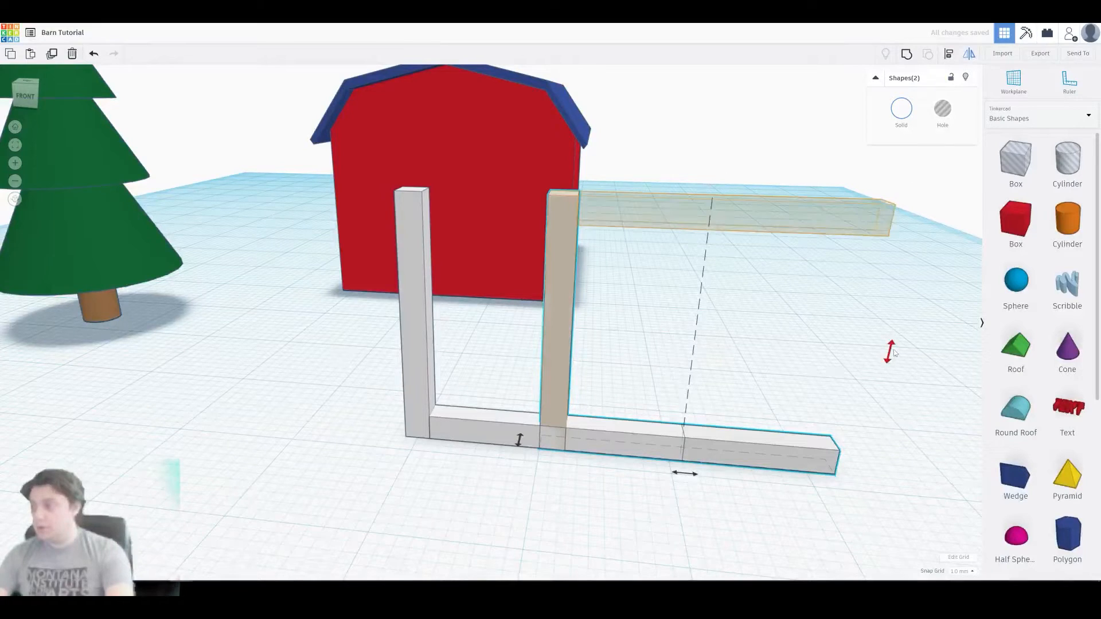
pyautogui.click(889, 353)
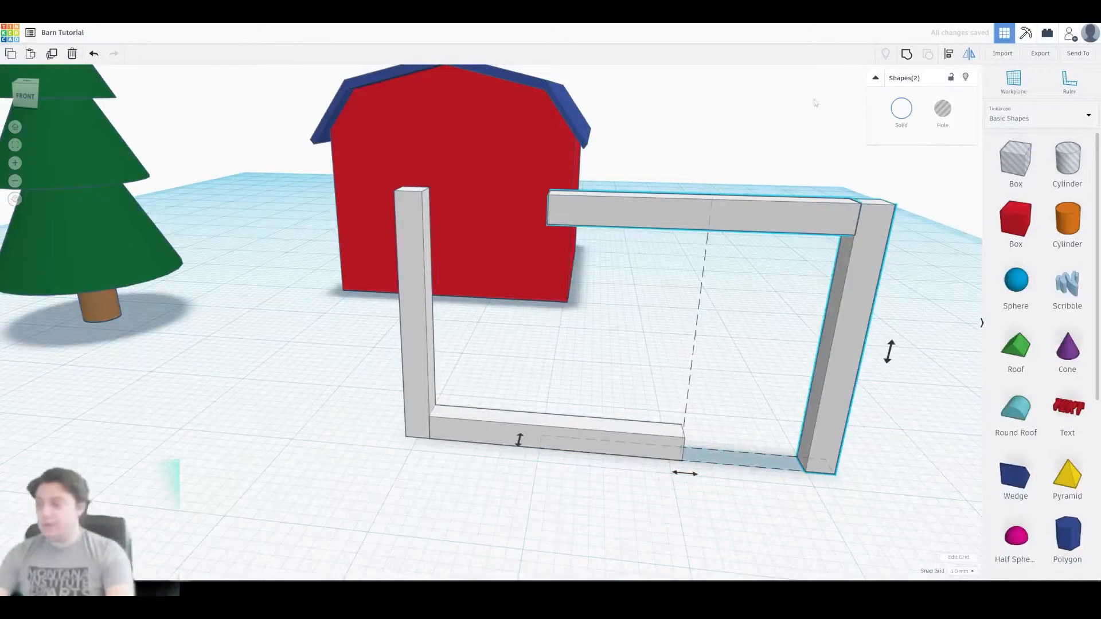
pyautogui.click(906, 53)
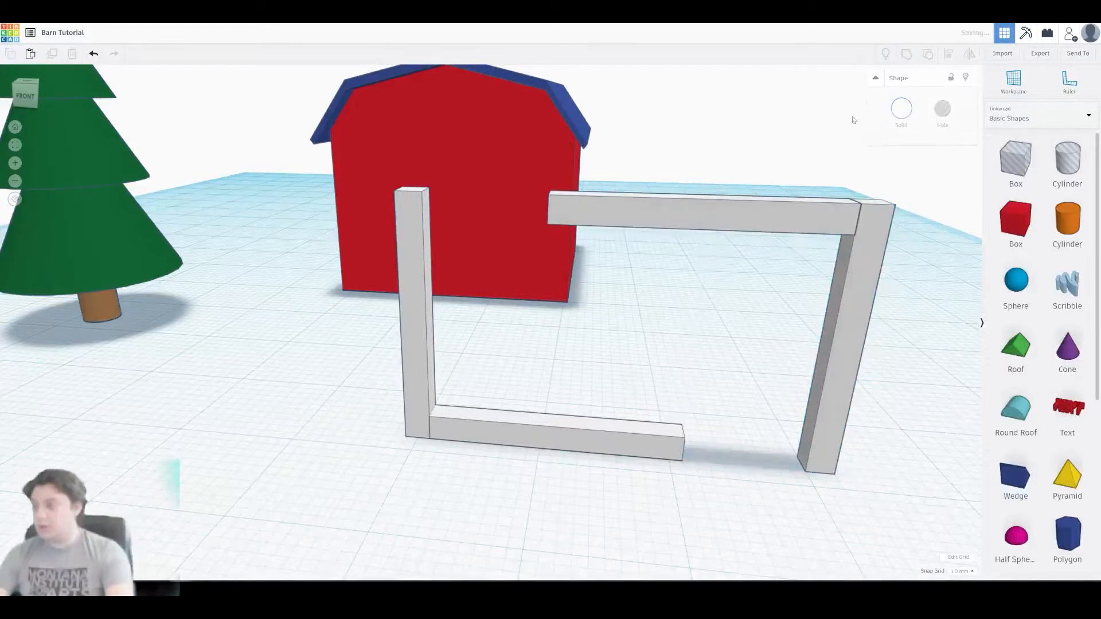
# - Move the mirrored pair against the first two bars and raise it onto the left post to close the frame
pyautogui.click(824, 207)
pyautogui.keyDown('shift'); pyautogui.click(868, 291); pyautogui.keyUp('shift')
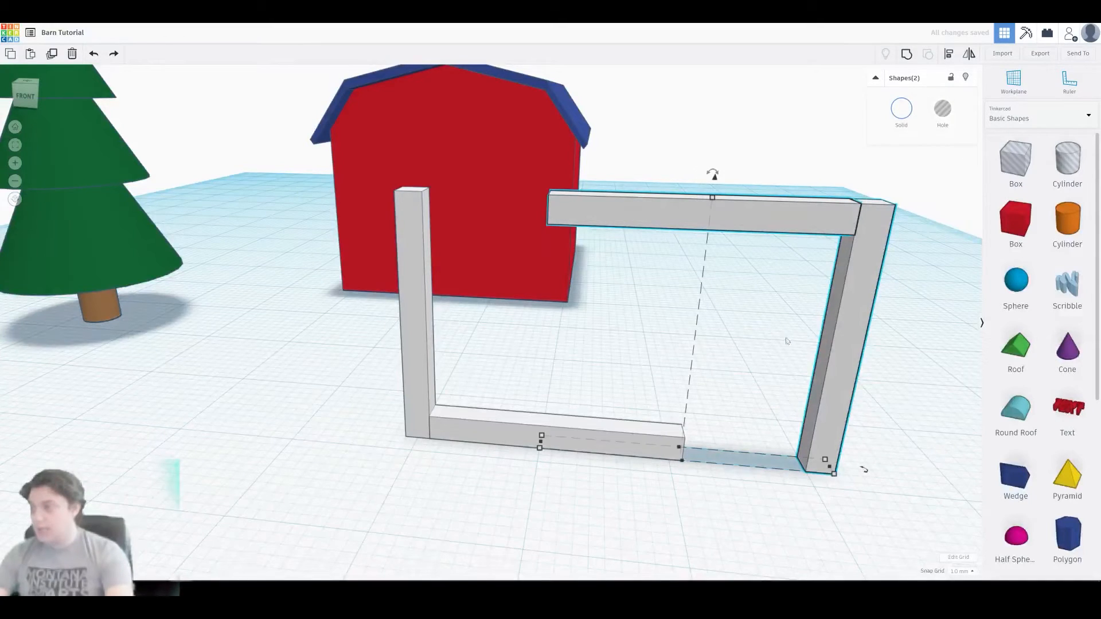
pyautogui.moveTo(820, 216); pyautogui.dragTo(677, 218)
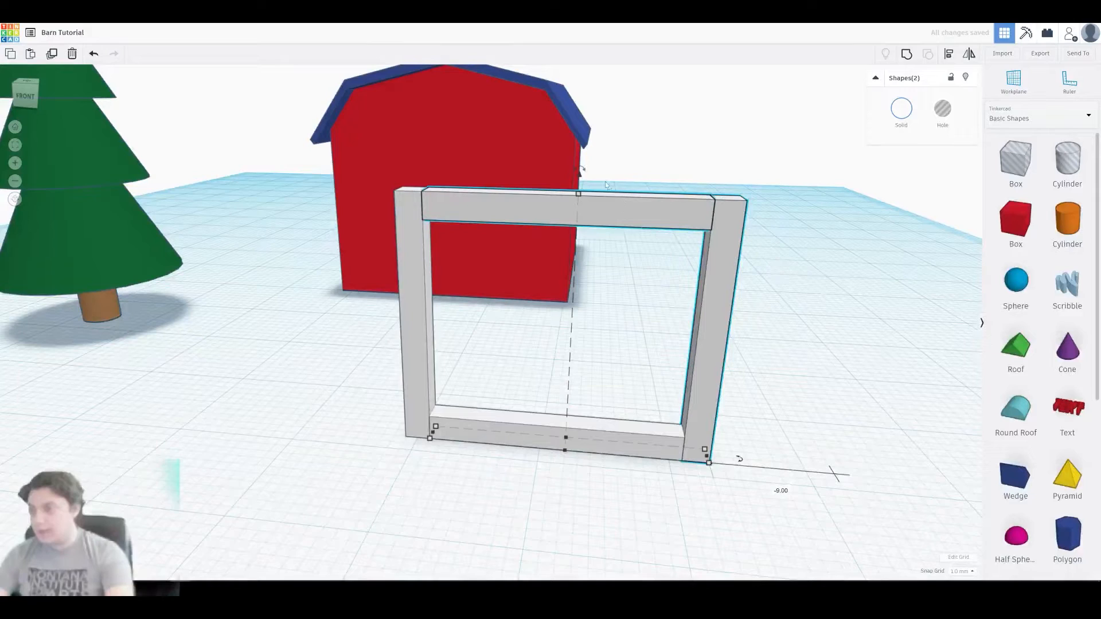
pyautogui.moveTo(581, 169); pyautogui.dragTo(587, 151)
pyautogui.moveTo(687, 195); pyautogui.dragTo(650, 190)
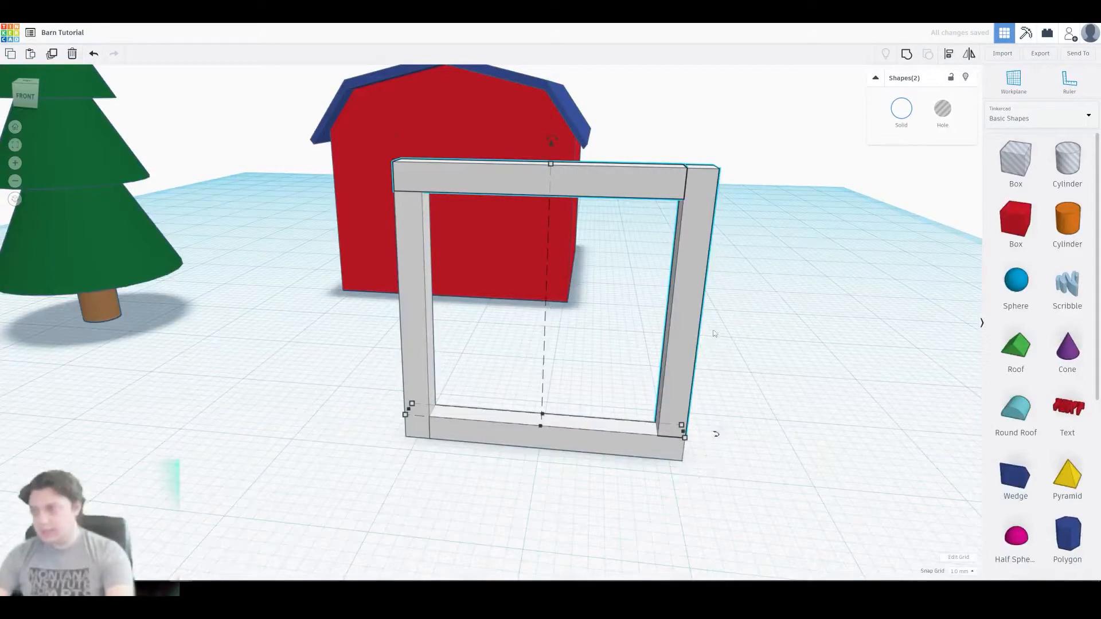
pyautogui.click(748, 368)
# - Duplicate the bottom bar, raise the copy to mid-frame and lengthen it past both side posts
pyautogui.moveTo(748, 369); pyautogui.dragTo(632, 244, button='right')
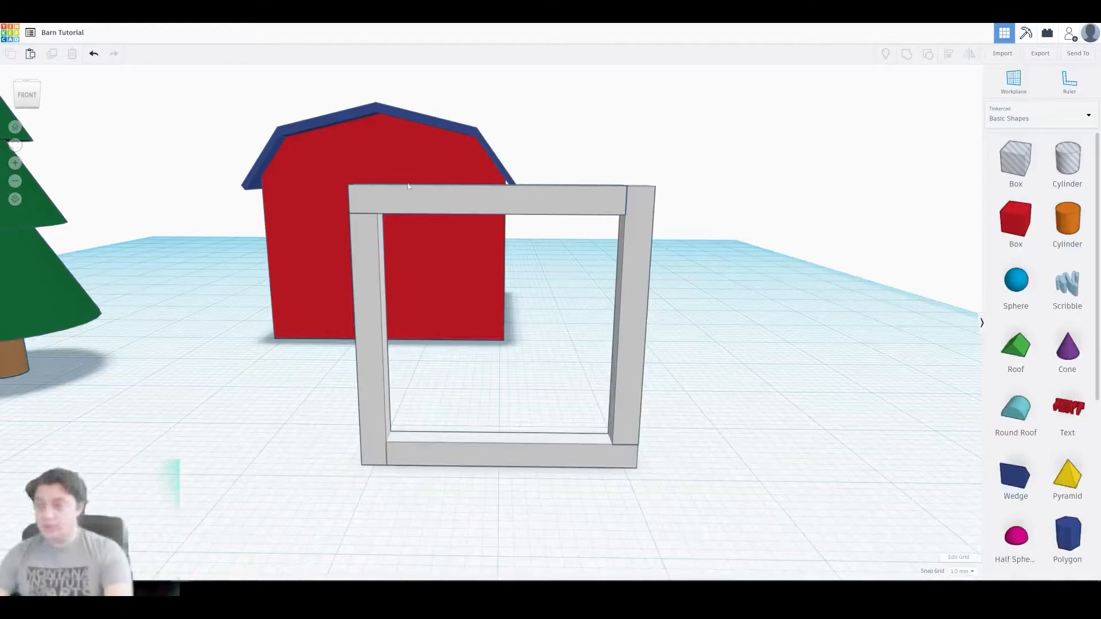
pyautogui.click(452, 456)
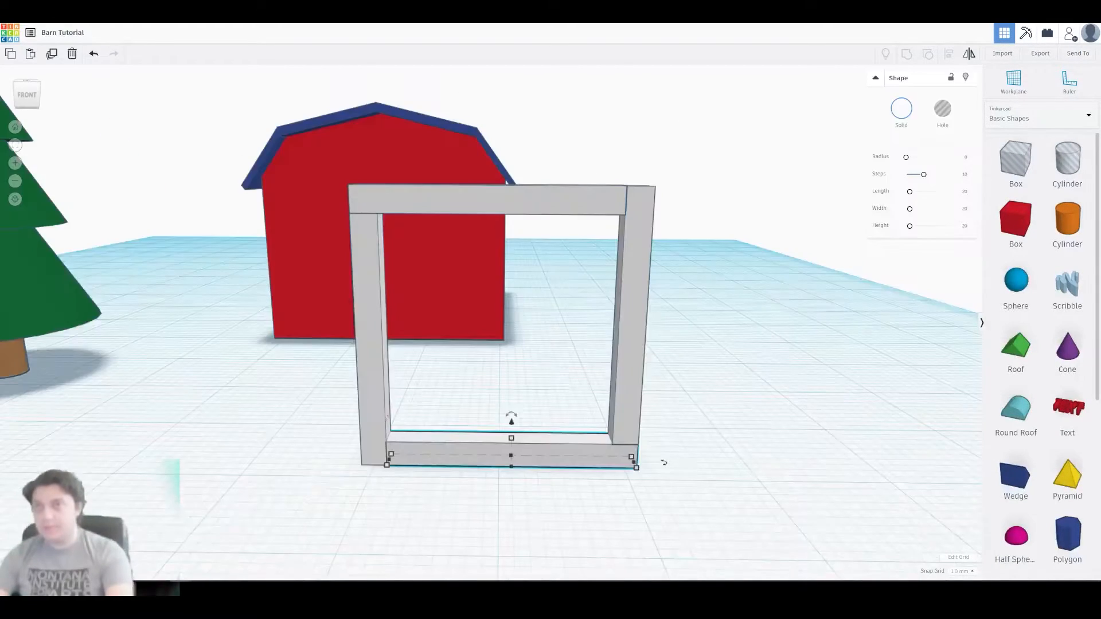
pyautogui.moveTo(564, 458); pyautogui.dragTo(687, 458)
pyautogui.moveTo(512, 461); pyautogui.dragTo(313, 449)
pyautogui.hotkey('ctrl', 'z')
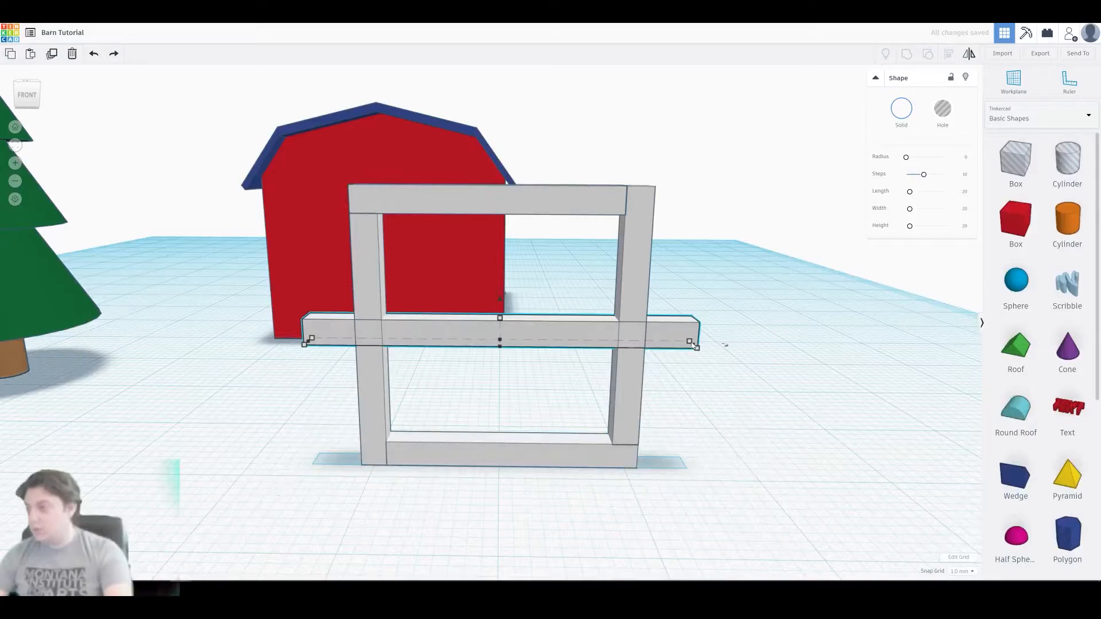
# - Shorten the middle bar slightly and rotate it 45° into a diagonal brace between the frame's opposite corners
pyautogui.keyDown('alt'); pyautogui.moveTo(691, 345); pyautogui.dragTo(679, 345); pyautogui.keyUp('alt')
pyautogui.moveTo(493, 290); pyautogui.dragTo(354, 111)
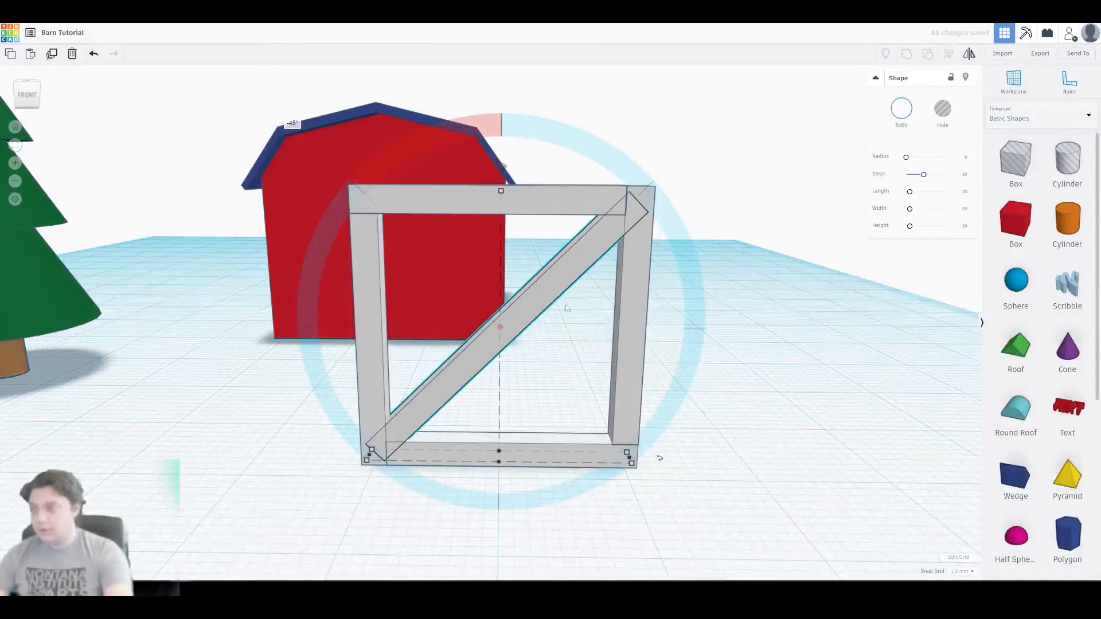
pyautogui.click(770, 375)
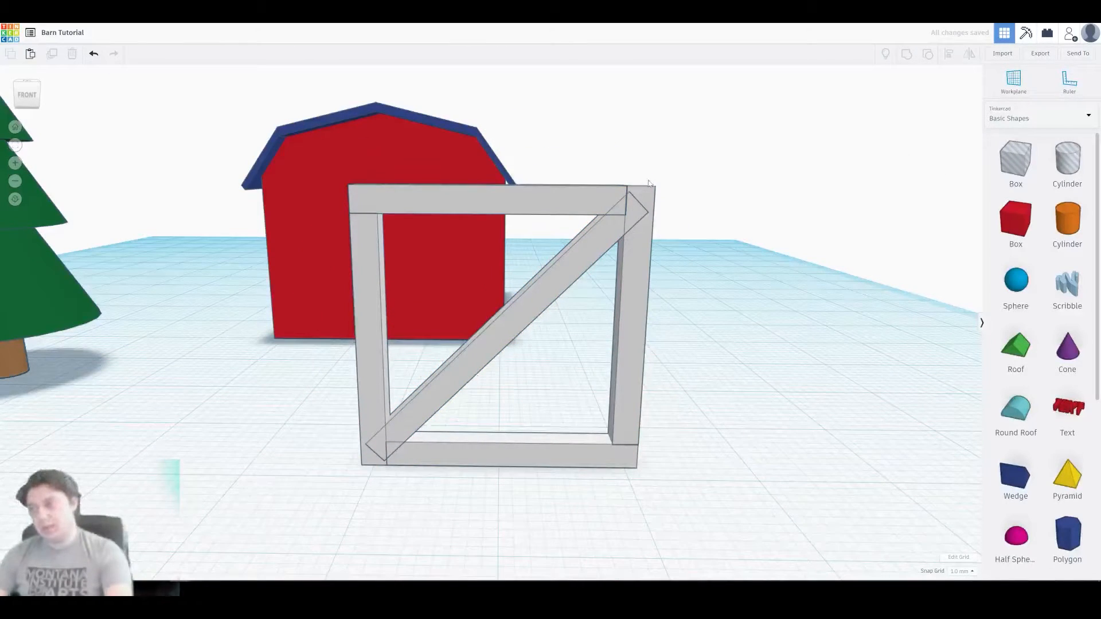
# - Duplicate the diagonal brace and rotate the copy 90° to form an X inside the frame
pyautogui.moveTo(633, 195); pyautogui.dragTo(636, 300, button='right')
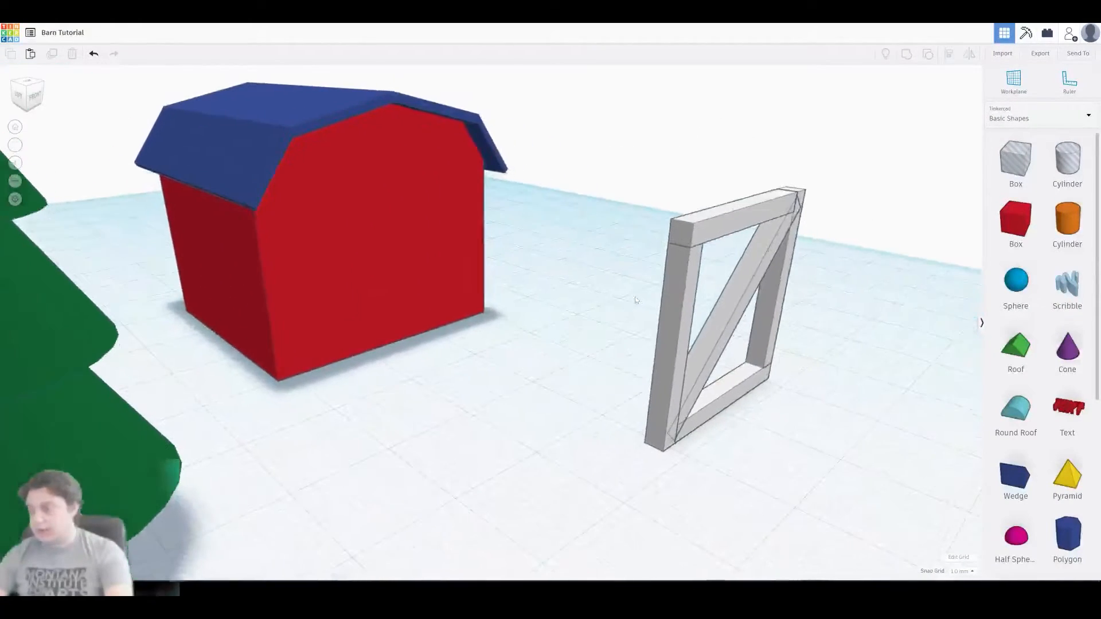
pyautogui.moveTo(751, 404); pyautogui.dragTo(635, 272, button='right')
pyautogui.click(603, 371)
pyautogui.hotkey('ctrl', 'c')
pyautogui.hotkey('ctrl', 'v')
pyautogui.moveTo(636, 272); pyautogui.dragTo(518, 273)
pyautogui.moveTo(469, 182); pyautogui.dragTo(717, 244)
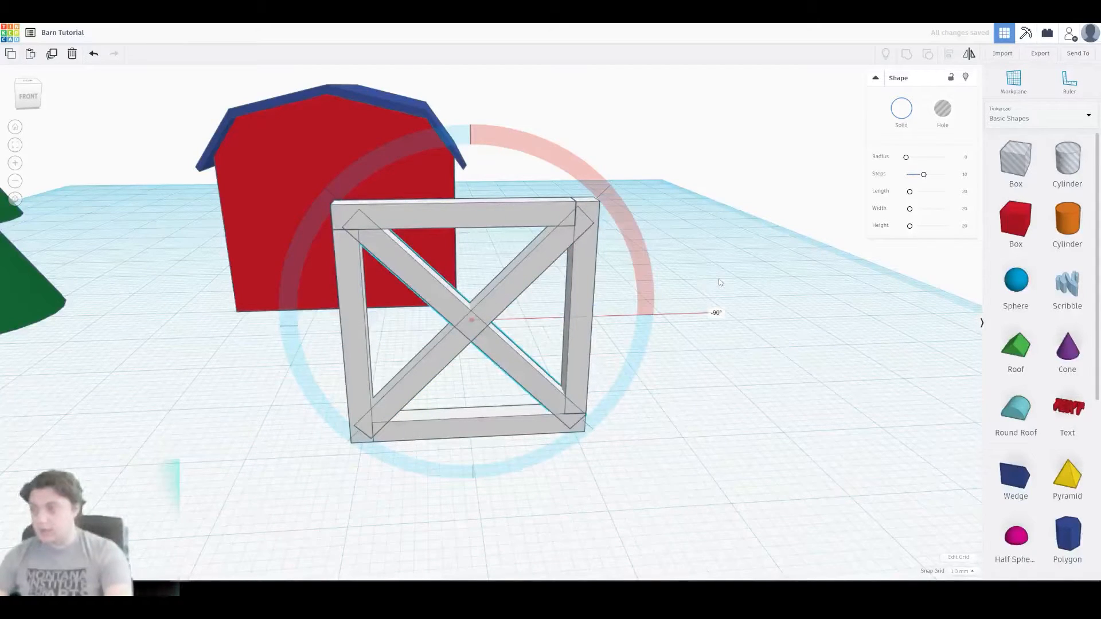
pyautogui.moveTo(720, 282); pyautogui.dragTo(720, 282)
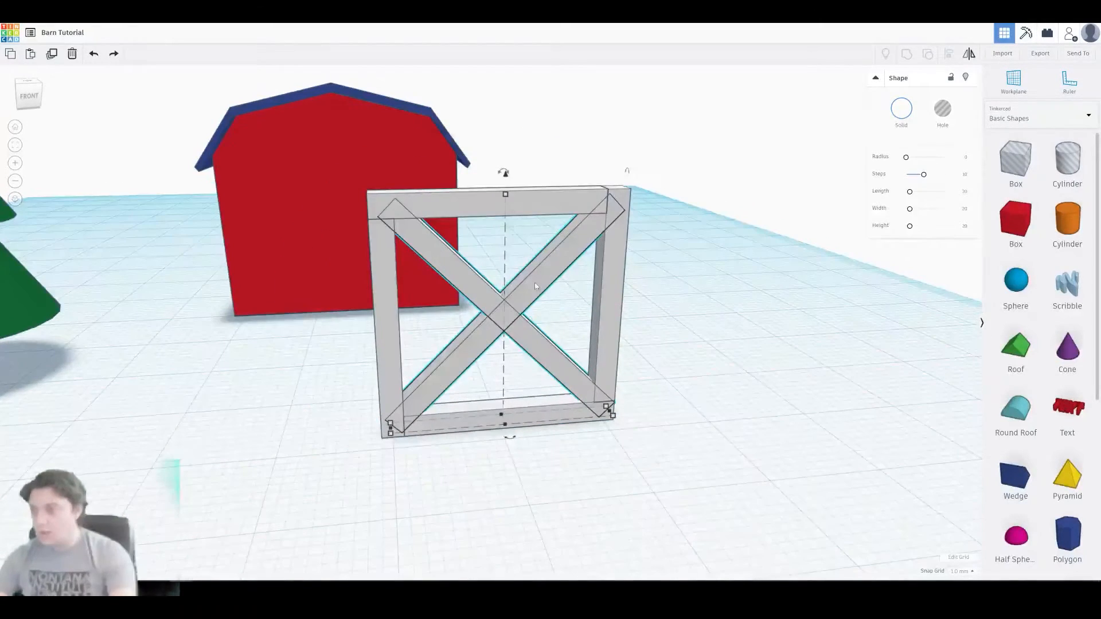
# - Align the two diagonal braces on their centers along the frame's width
pyautogui.keyDown('shift'); pyautogui.click(534, 295); pyautogui.keyUp('shift')
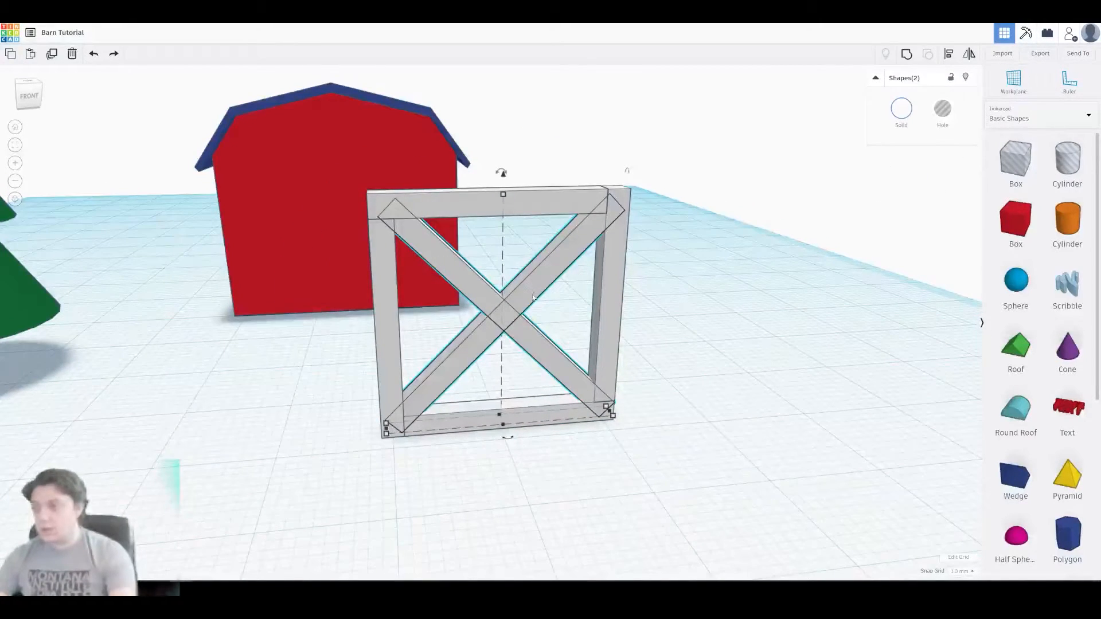
pyautogui.click(950, 55)
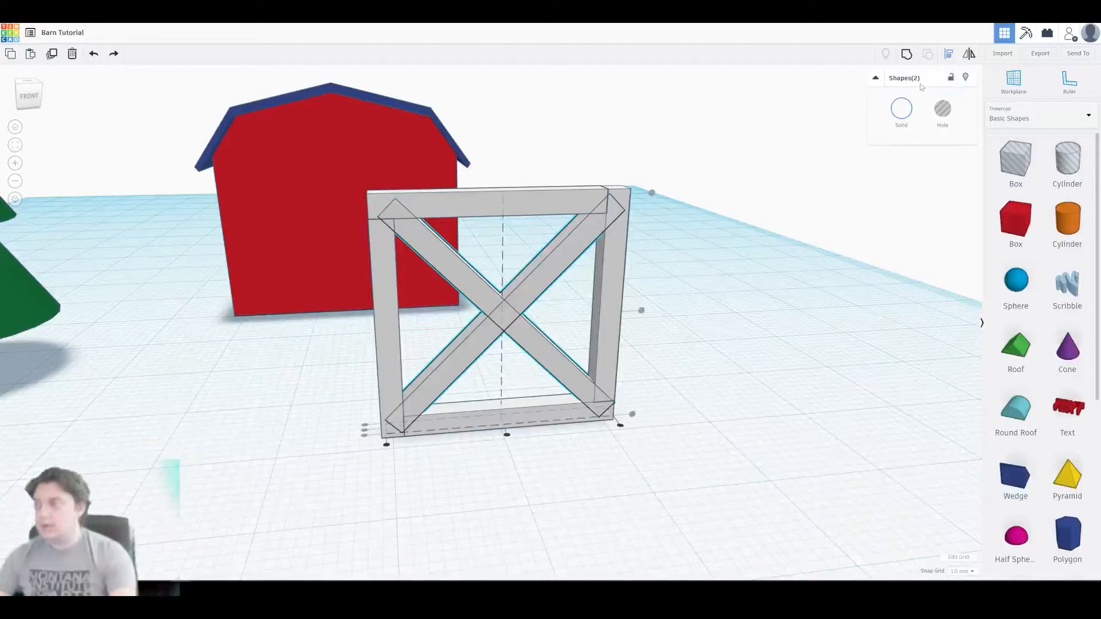
pyautogui.click(507, 437)
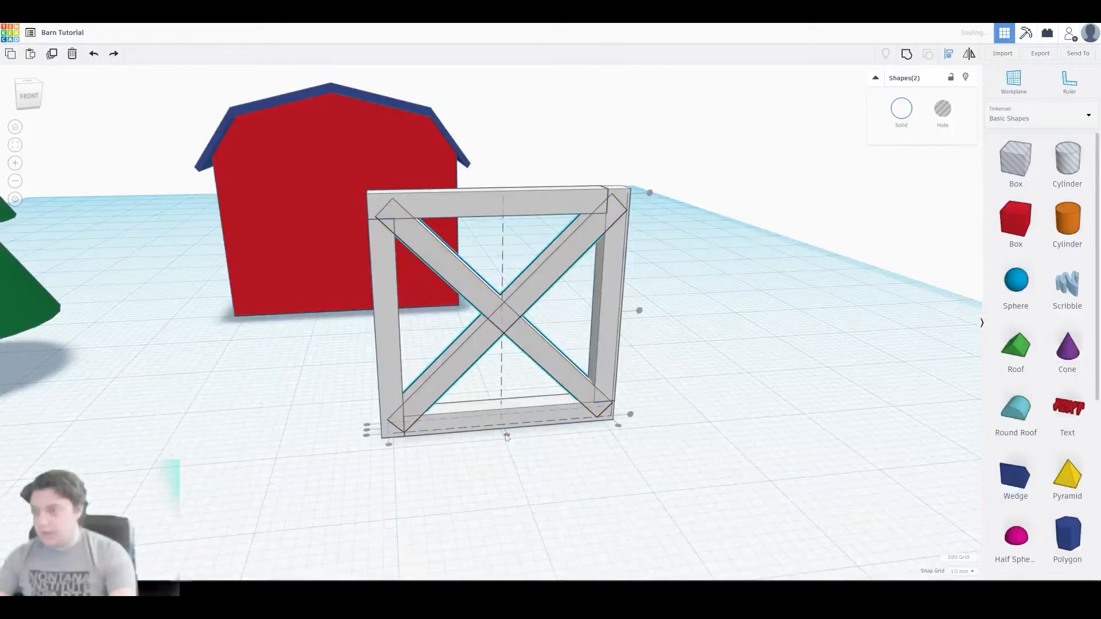
pyautogui.click(689, 368)
# - Group the four frame bars and the two diagonal braces into one X-braced frame
pyautogui.moveTo(690, 369); pyautogui.dragTo(631, 372, button='right')
pyautogui.moveTo(631, 372); pyautogui.dragTo(612, 315, button='middle')
pyautogui.moveTo(384, 329); pyautogui.dragTo(442, 376, button='right')
pyautogui.moveTo(361, 328); pyautogui.dragTo(435, 341, button='right')
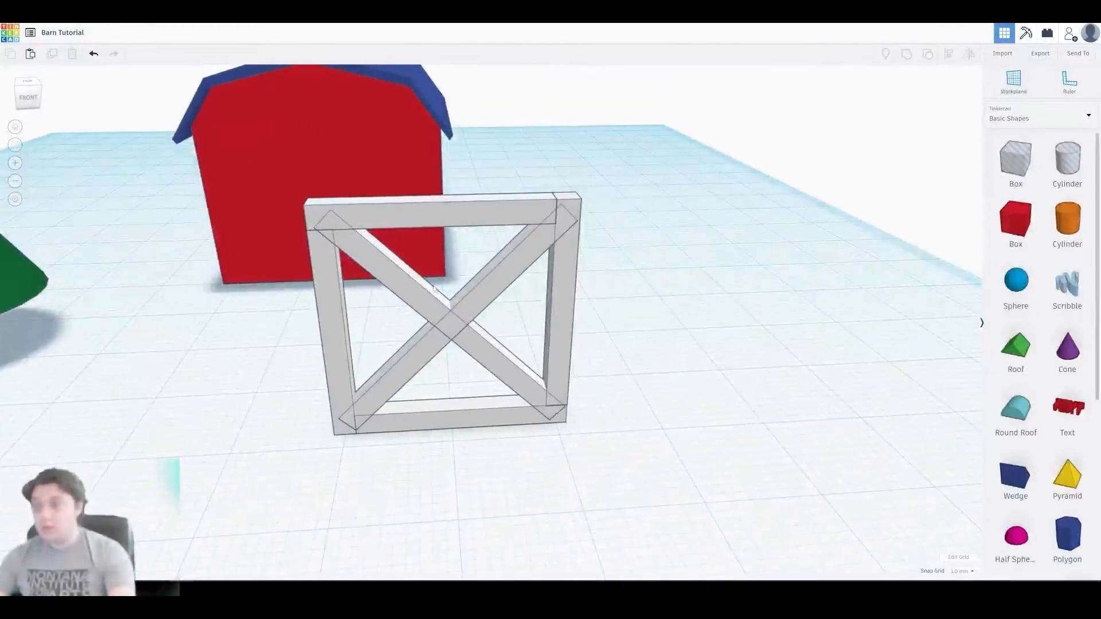
pyautogui.moveTo(589, 218); pyautogui.dragTo(840, 206, button='right')
pyautogui.moveTo(864, 141); pyautogui.dragTo(584, 477)
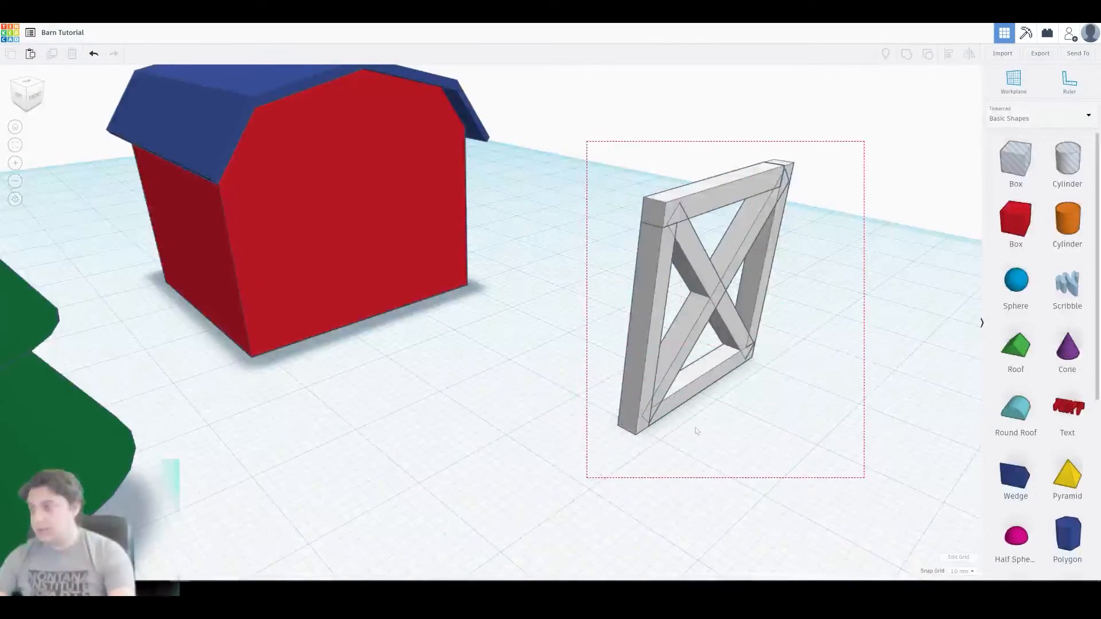
pyautogui.moveTo(826, 321); pyautogui.dragTo(769, 319, button='right')
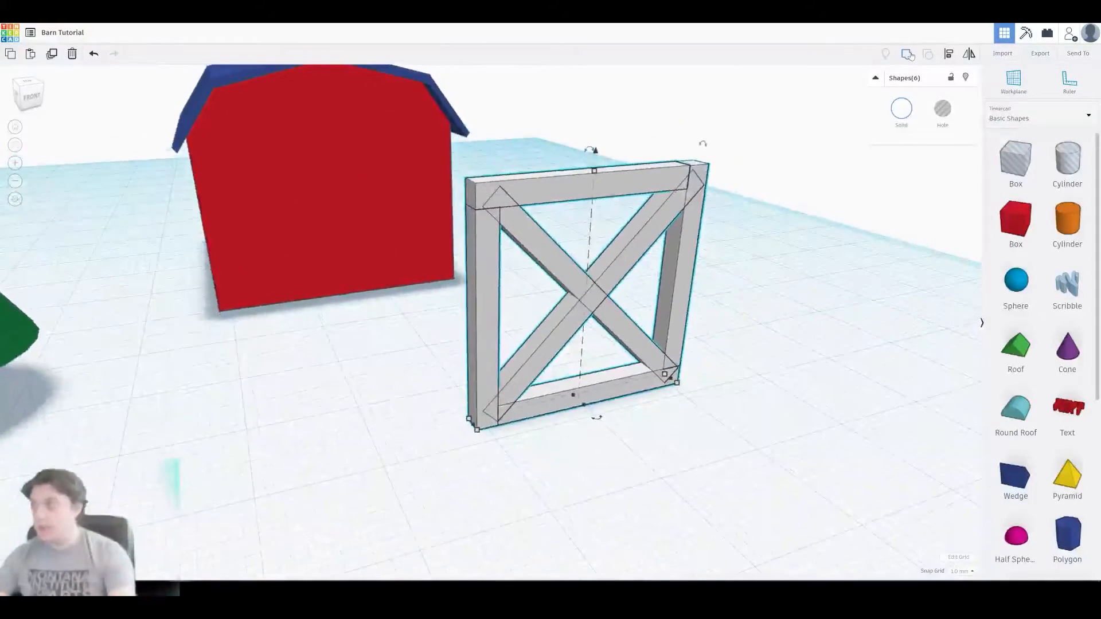
pyautogui.click(908, 54)
pyautogui.click(746, 285)
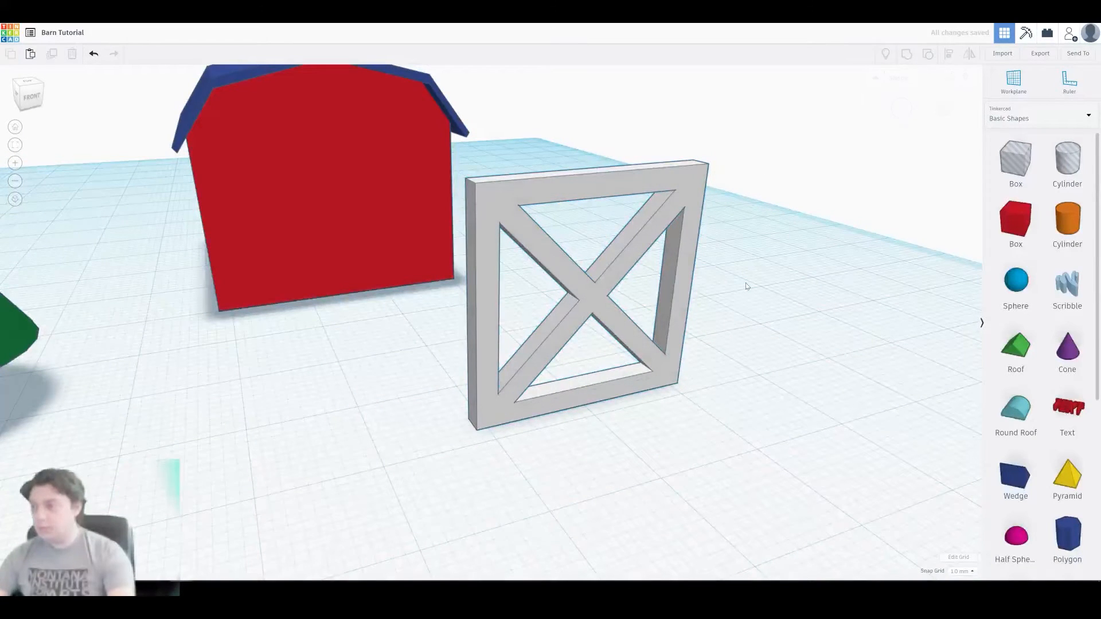
pyautogui.moveTo(666, 390); pyautogui.dragTo(632, 344, button='right')
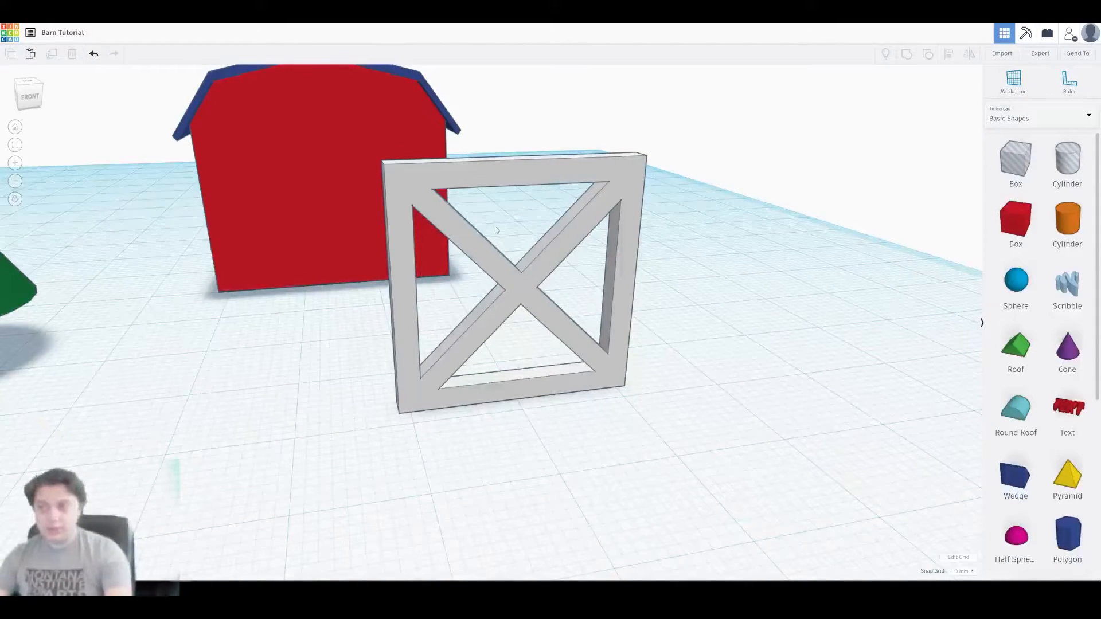
# - Move the X-braced frame against the barn's front wall and scale it down proportionally to the size of a small door panel
pyautogui.click(524, 281)
pyautogui.moveTo(532, 296); pyautogui.dragTo(347, 208)
pyautogui.moveTo(347, 207); pyautogui.dragTo(538, 326, button='right')
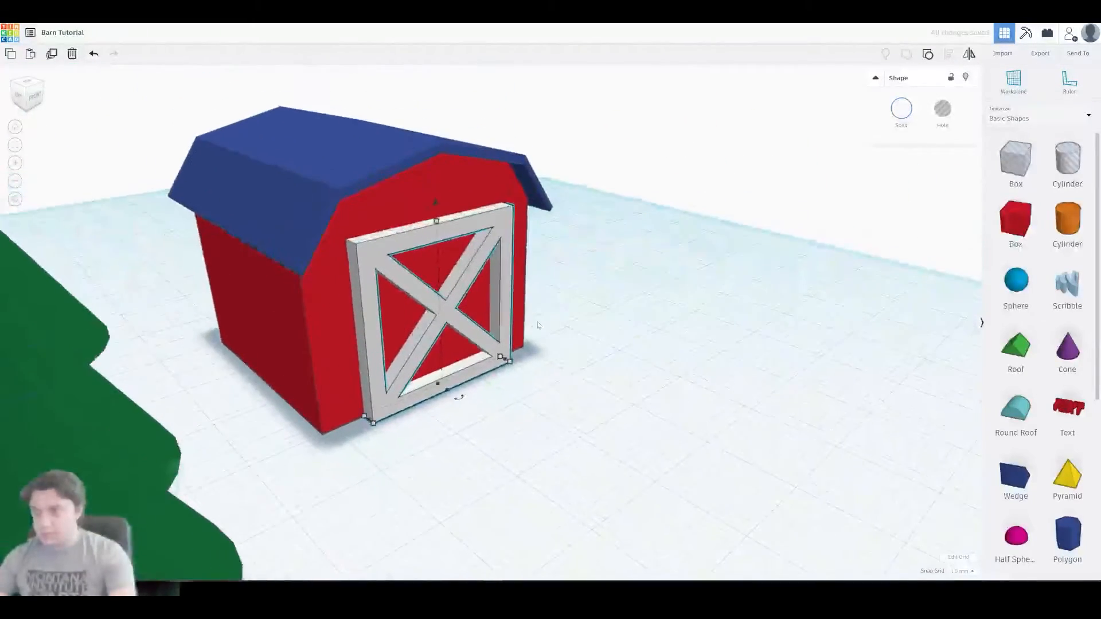
pyautogui.moveTo(439, 223); pyautogui.dragTo(425, 339)
pyautogui.moveTo(474, 353); pyautogui.dragTo(416, 327, button='right')
pyautogui.scroll(2, 388, 352)
pyautogui.moveTo(480, 346); pyautogui.dragTo(608, 364, button='middle')
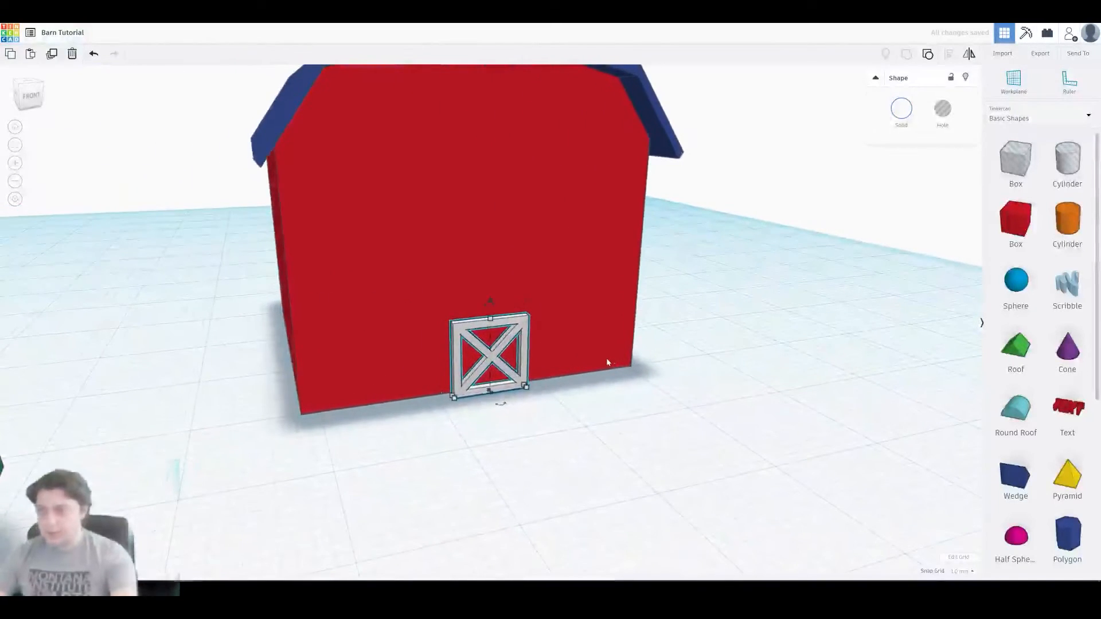
# - Shift the door panel sideways, duplicate it and stack the copy directly on top of the original
pyautogui.moveTo(522, 354); pyautogui.dragTo(491, 368)
pyautogui.hotkey('ctrl', 'c')
pyautogui.hotkey('ctrl', 'v')
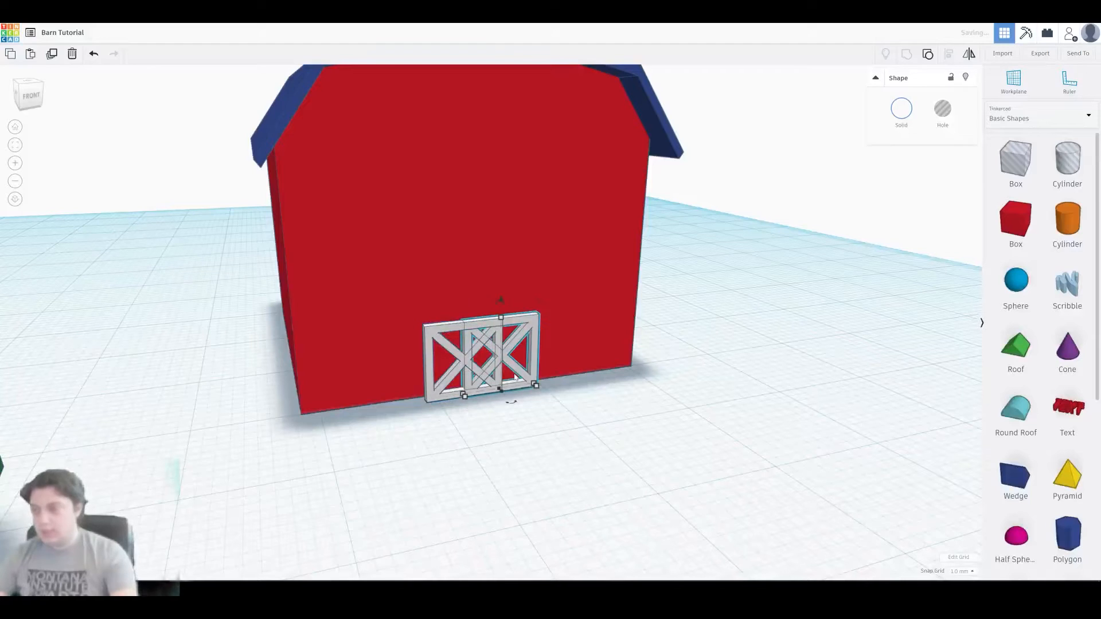
pyautogui.moveTo(534, 354); pyautogui.dragTo(549, 371)
pyautogui.hotkey('ctrl', 'z')
pyautogui.moveTo(502, 297); pyautogui.dragTo(508, 217)
pyautogui.moveTo(519, 272); pyautogui.dragTo(480, 277)
pyautogui.moveTo(512, 300); pyautogui.dragTo(441, 325, button='right')
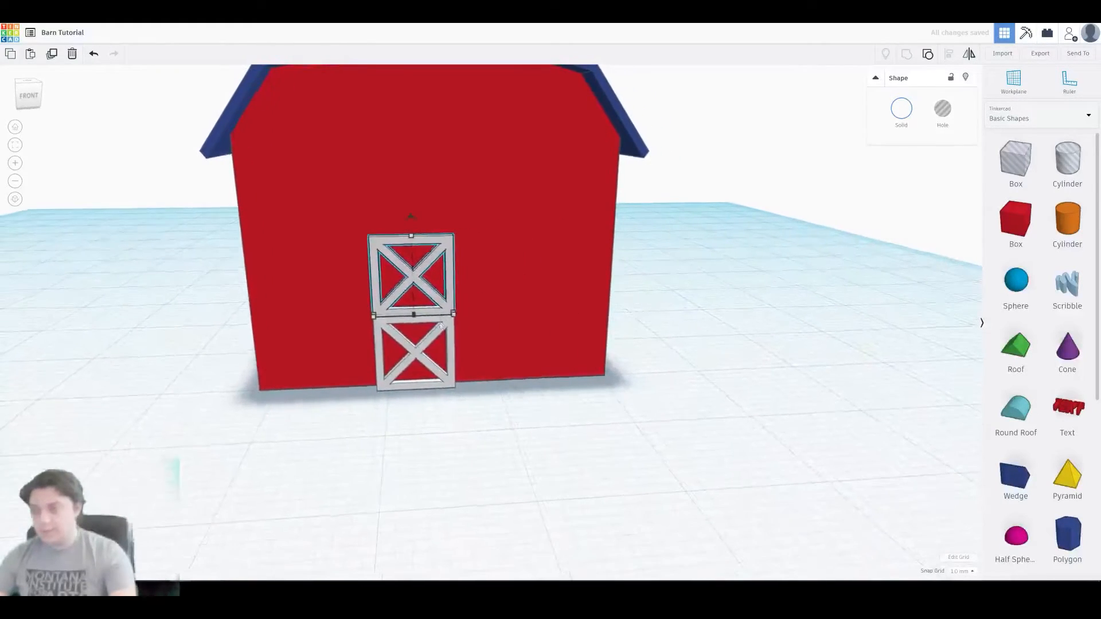
# - Duplicate the two stacked panels and place the copies beside them to form a double door of four panels
pyautogui.keyDown('shift'); pyautogui.click(445, 327); pyautogui.keyUp('shift')
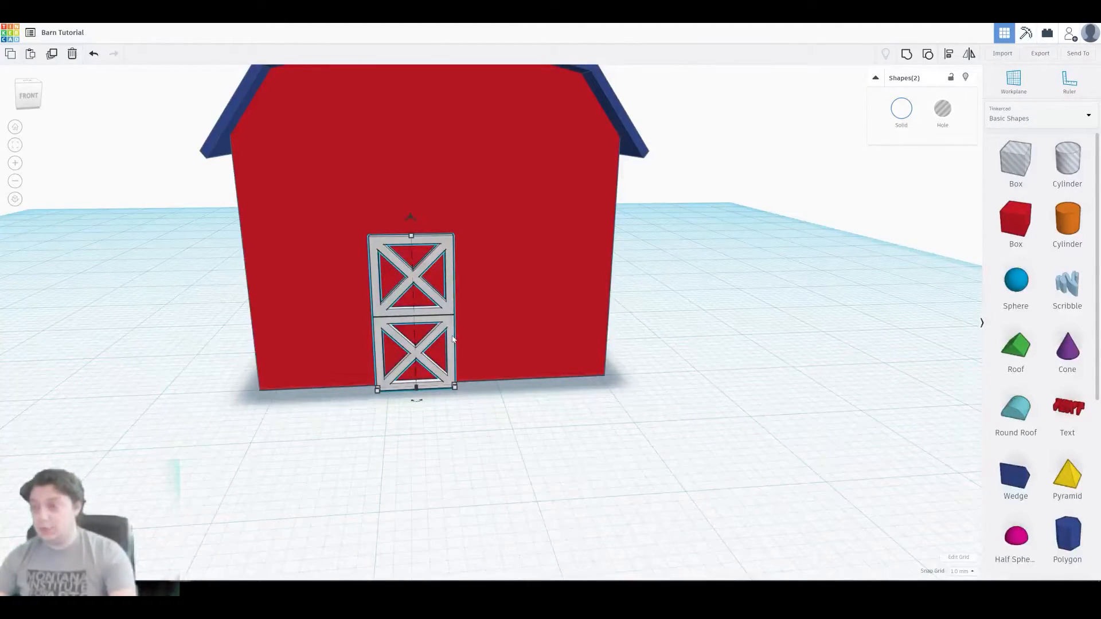
pyautogui.hotkey('ctrl', 'd')
pyautogui.moveTo(483, 312); pyautogui.dragTo(520, 314)
pyautogui.click(712, 340)
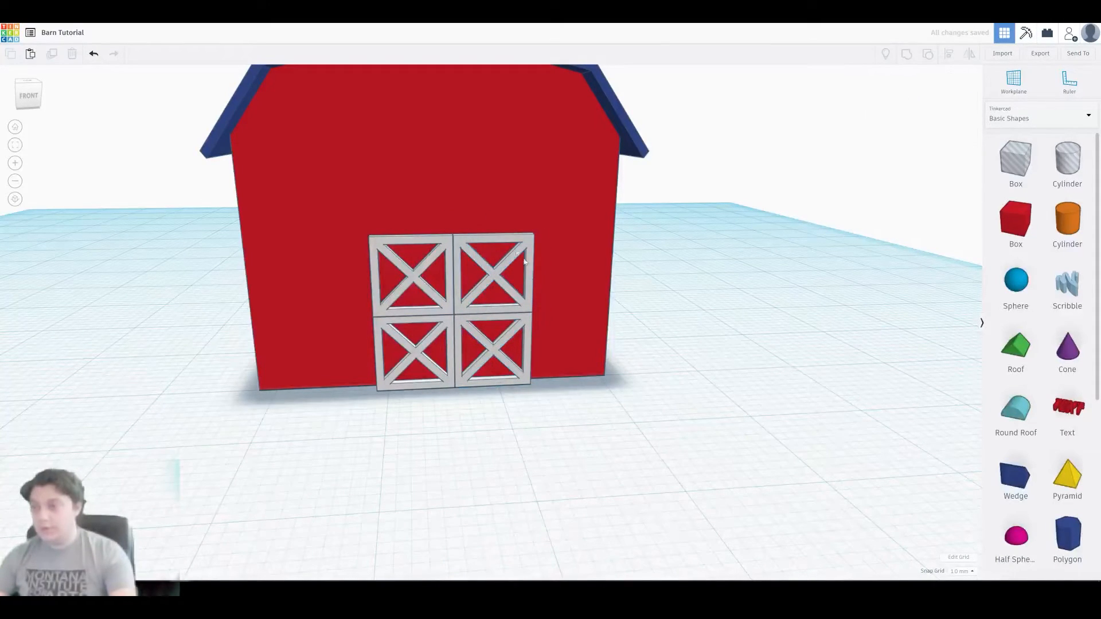
# - Copy an upper door panel, raise the copy to about 19 mm above the workplane and rotate it 45° as a diamond window
pyautogui.click(451, 286)
pyautogui.hotkey('ctrl', 'c')
pyautogui.hotkey('ctrl', 'v')
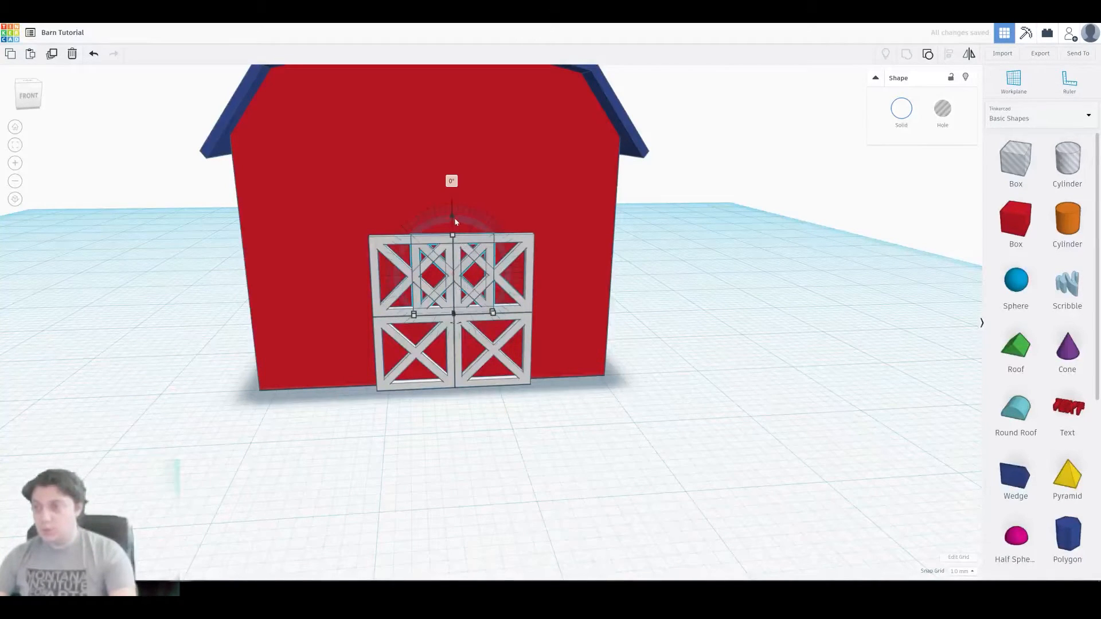
pyautogui.moveTo(452, 215); pyautogui.dragTo(449, 50)
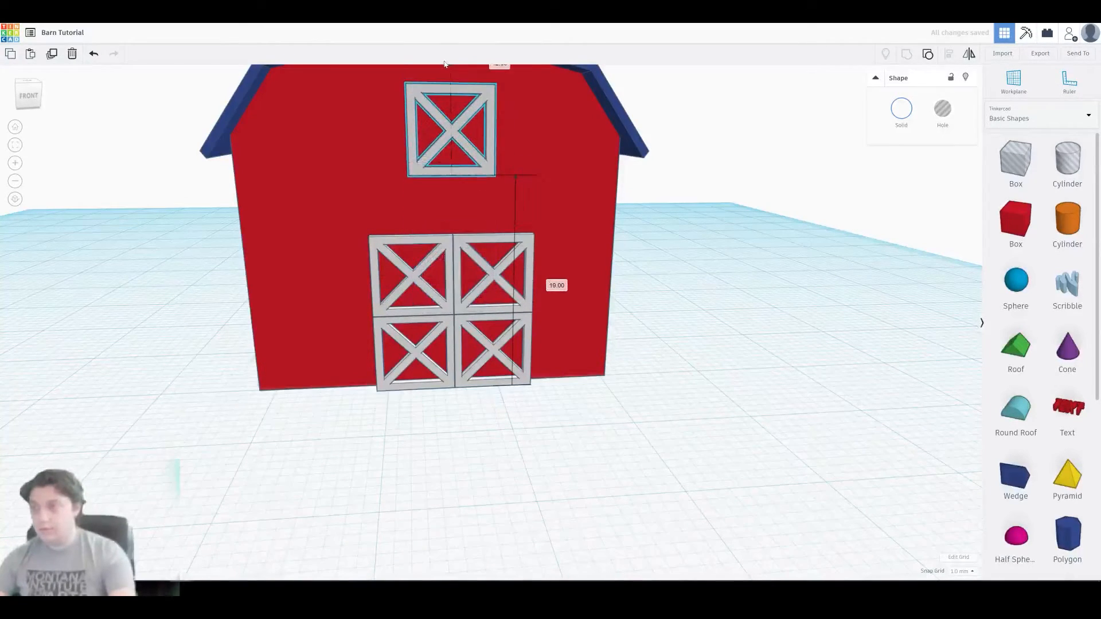
pyautogui.moveTo(533, 153); pyautogui.dragTo(526, 223, button='middle')
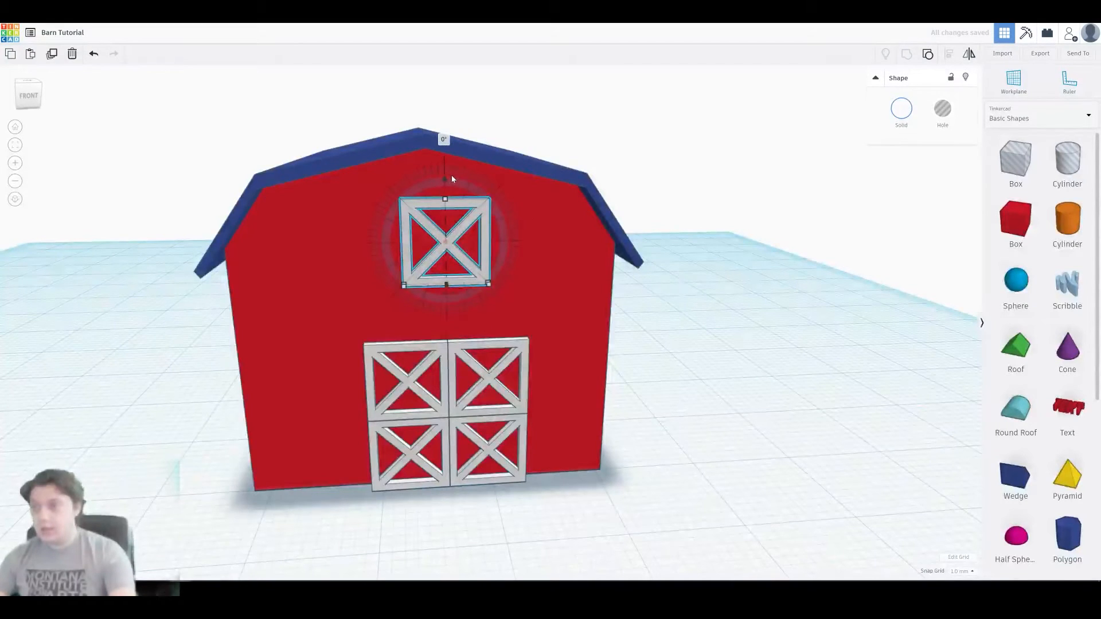
pyautogui.moveTo(452, 175); pyautogui.dragTo(502, 165)
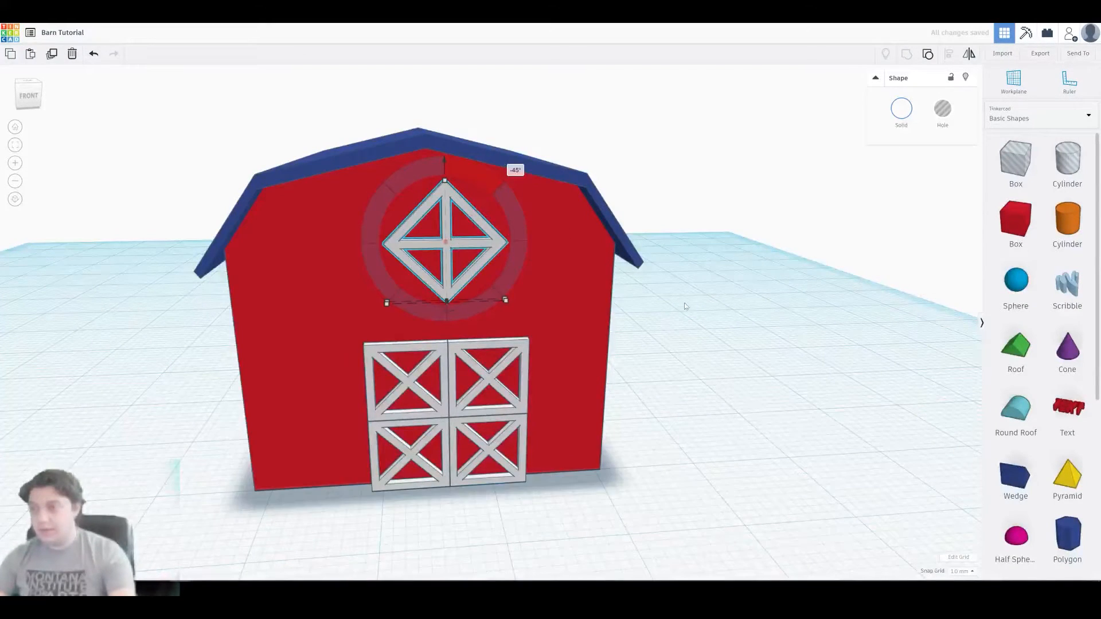
# - Align the barn, roof, diamond window and door panels on their centers along the barn's width
pyautogui.moveTo(690, 143); pyautogui.dragTo(92, 509)
pyautogui.click(947, 53)
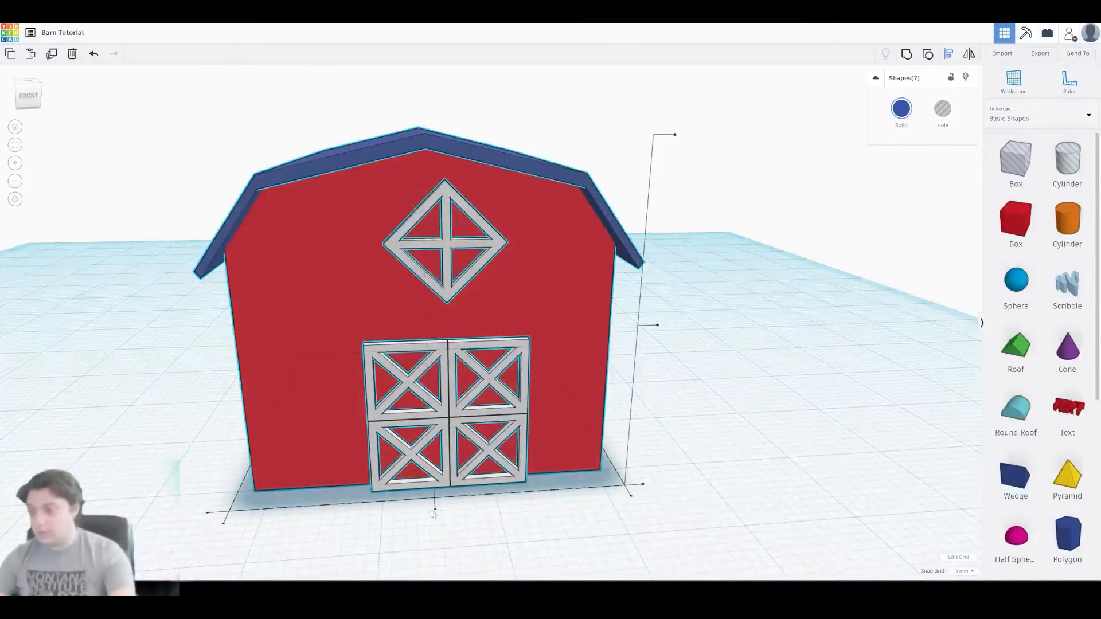
pyautogui.moveTo(177, 105); pyautogui.dragTo(674, 513)
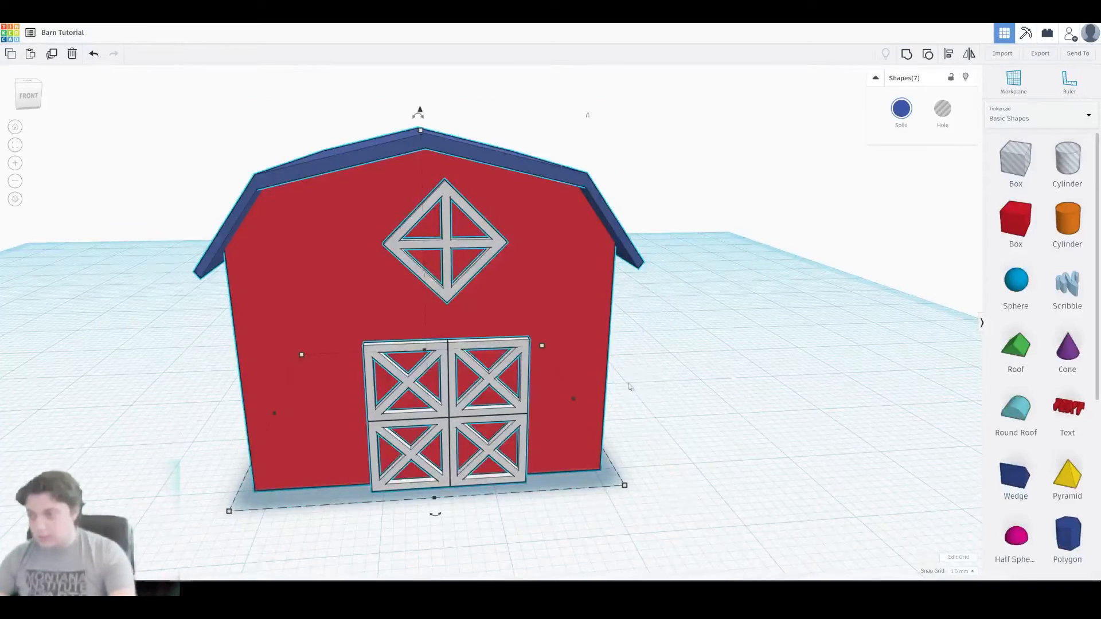
pyautogui.click(950, 55)
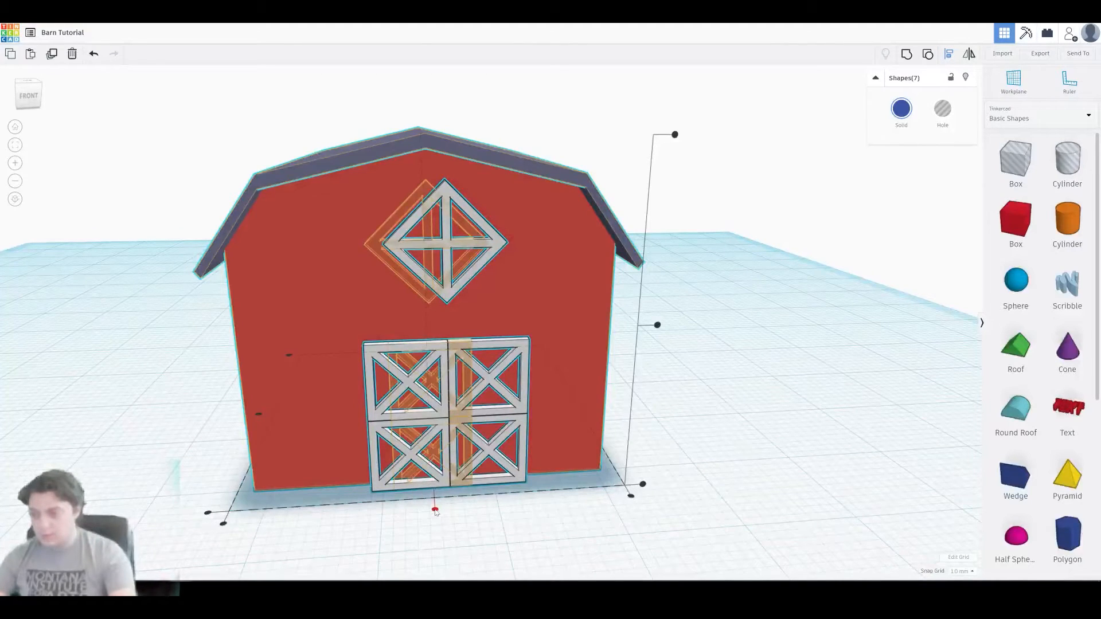
pyautogui.click(435, 510)
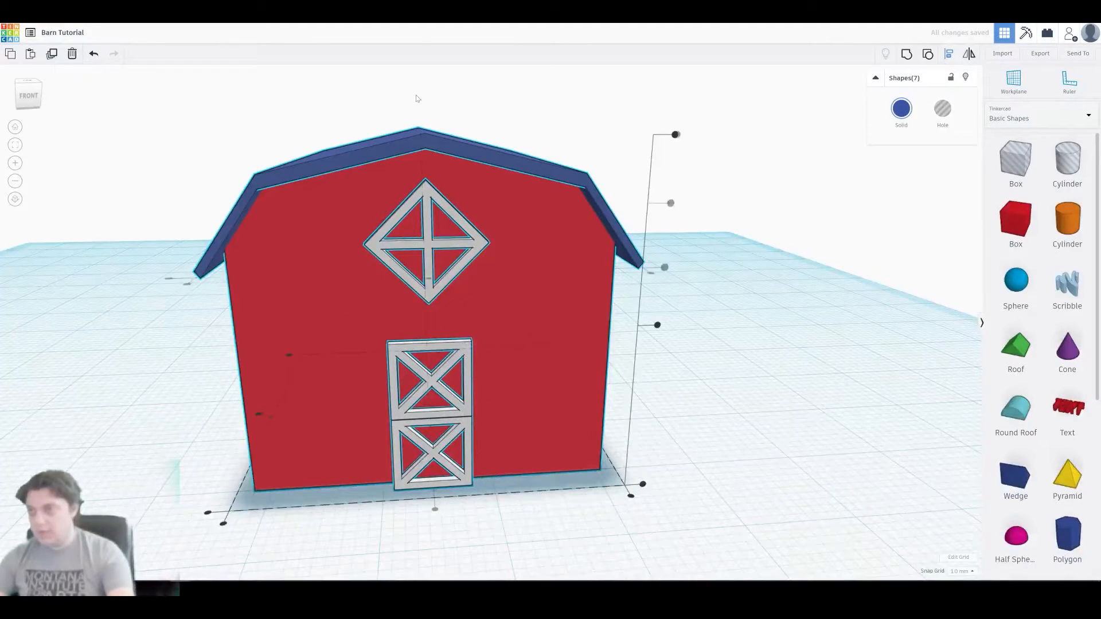
pyautogui.click(417, 425)
pyautogui.click(528, 572)
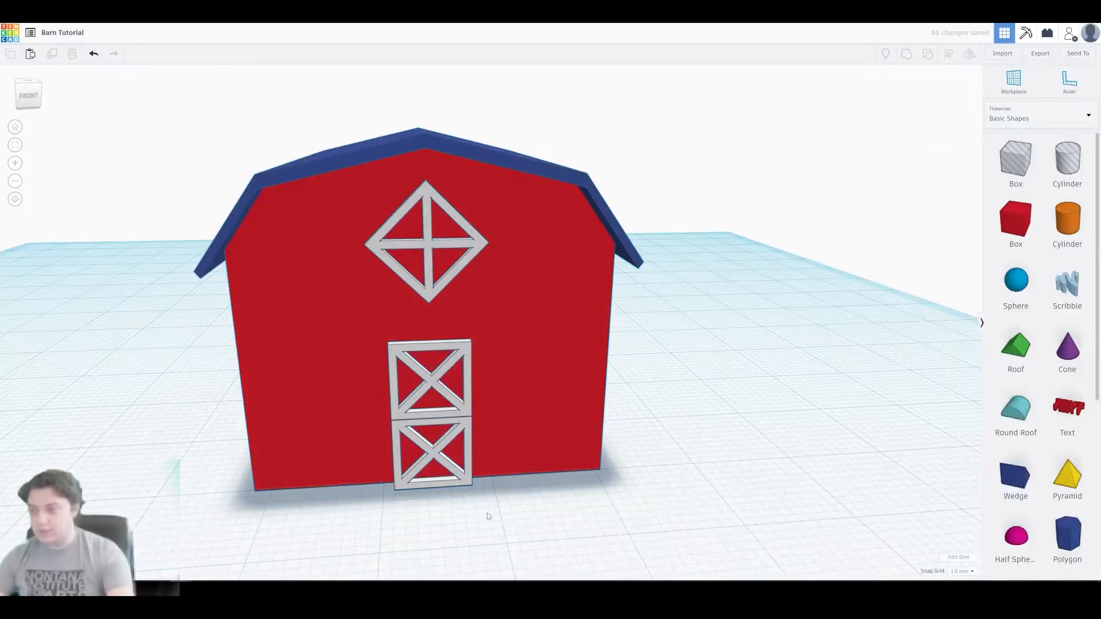
# - Separate the overlapping door panels into two adjoining columns by moving one stacked pair to each side of the barn's center
pyautogui.click(428, 447)
pyautogui.keyDown('shift'); pyautogui.click(434, 380); pyautogui.keyUp('shift')
pyautogui.moveTo(468, 434); pyautogui.dragTo(425, 429)
pyautogui.click(461, 353)
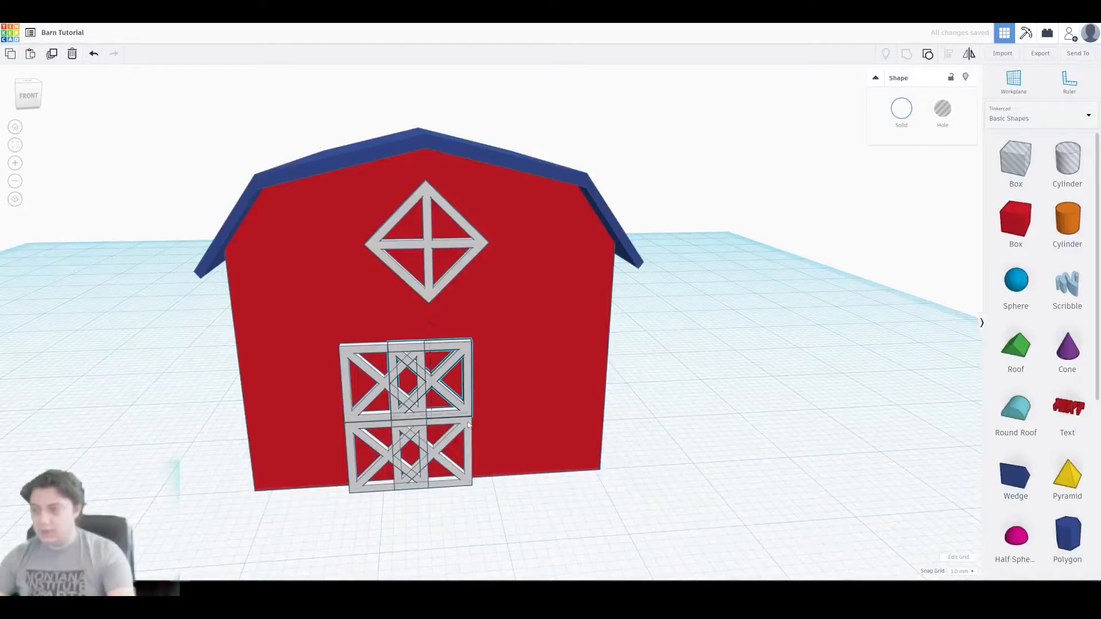
pyautogui.moveTo(466, 420); pyautogui.dragTo(502, 419)
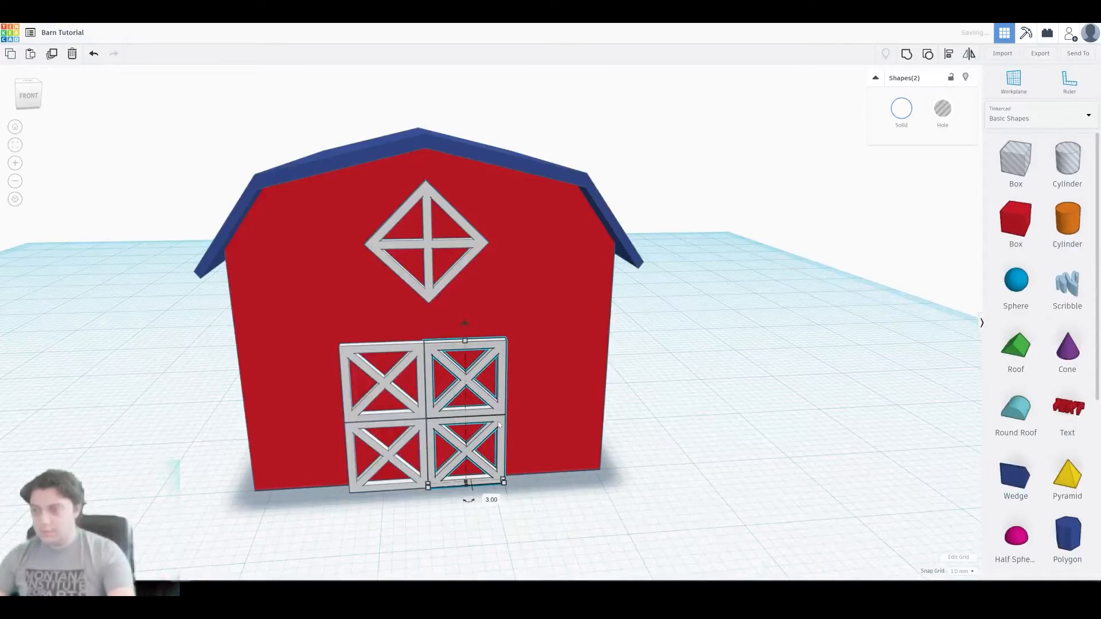
pyautogui.click(616, 438)
# - Reduce the roof's overhang at the barn's rear end
pyautogui.moveTo(620, 439); pyautogui.dragTo(560, 241, button='right')
pyautogui.click(560, 240)
pyautogui.moveTo(630, 230); pyautogui.dragTo(592, 244, button='right')
pyautogui.moveTo(619, 253); pyautogui.dragTo(584, 253)
pyautogui.click(664, 348)
pyautogui.moveTo(664, 349); pyautogui.dragTo(912, 324, button='right')
pyautogui.moveTo(547, 353); pyautogui.dragTo(595, 377, button='right')
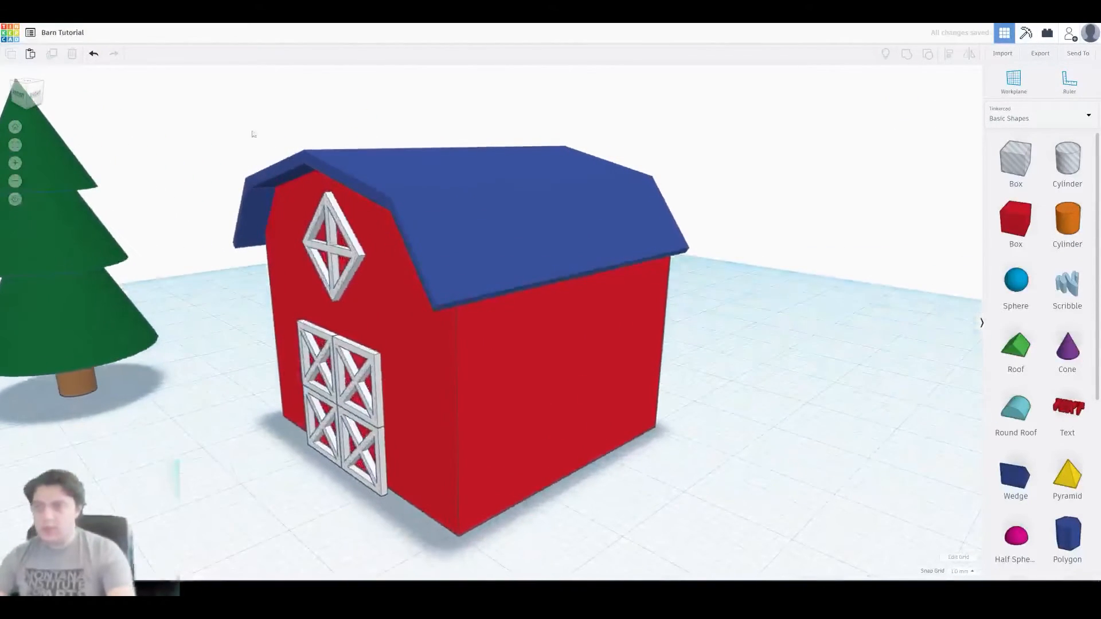
# - Duplicate the whole barn, mirror the copy lengthwise and offset it rearward to form a longer barn with doors at both ends
pyautogui.moveTo(666, 481); pyautogui.dragTo(666, 481)
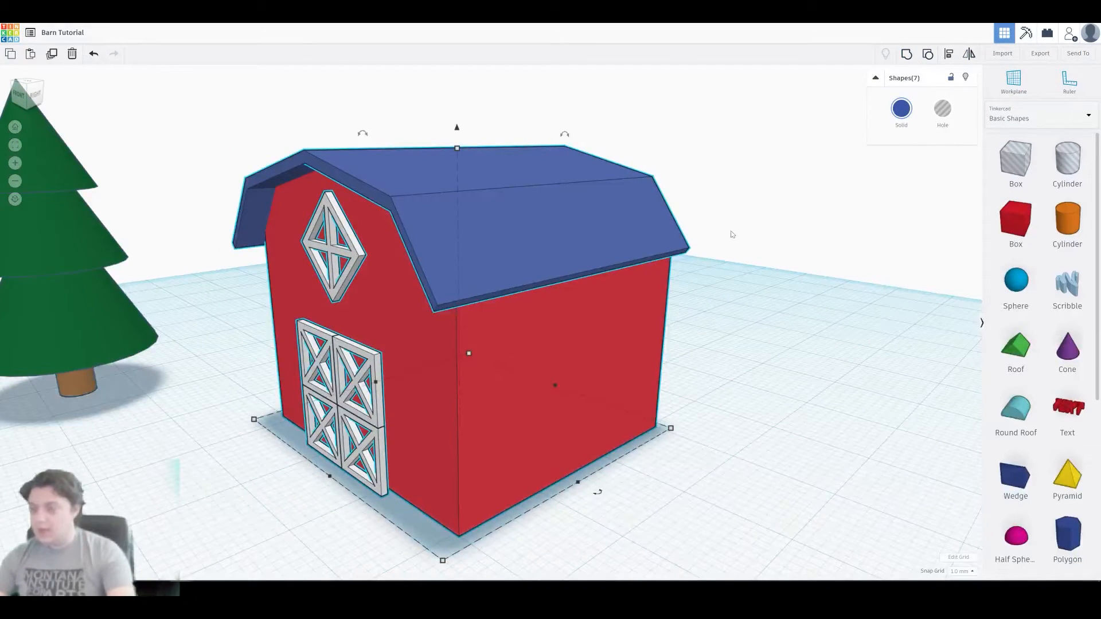
pyautogui.moveTo(686, 244); pyautogui.dragTo(579, 247, button='right')
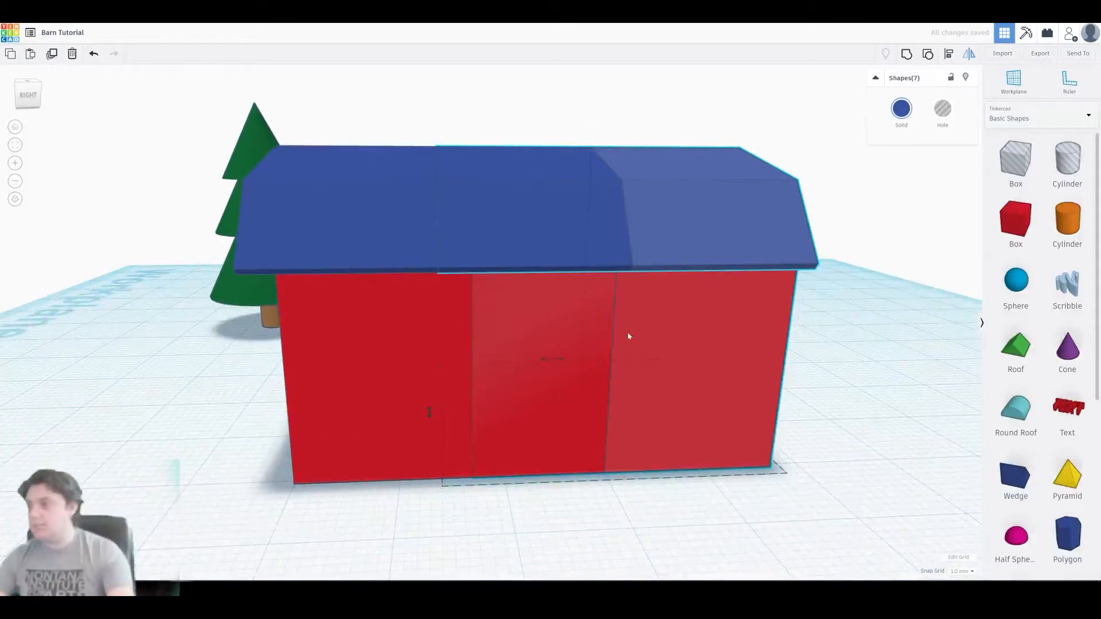
pyautogui.moveTo(744, 363); pyautogui.dragTo(528, 328, button='right')
pyautogui.click(970, 54)
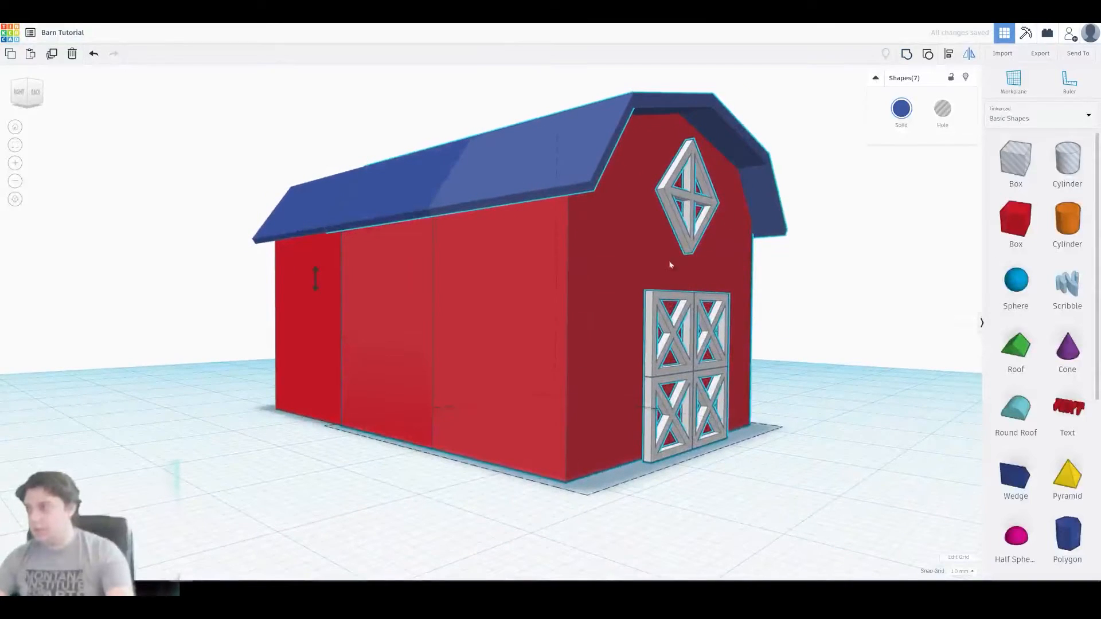
pyautogui.moveTo(592, 417); pyautogui.dragTo(672, 440)
pyautogui.moveTo(371, 311); pyautogui.dragTo(803, 323, button='right')
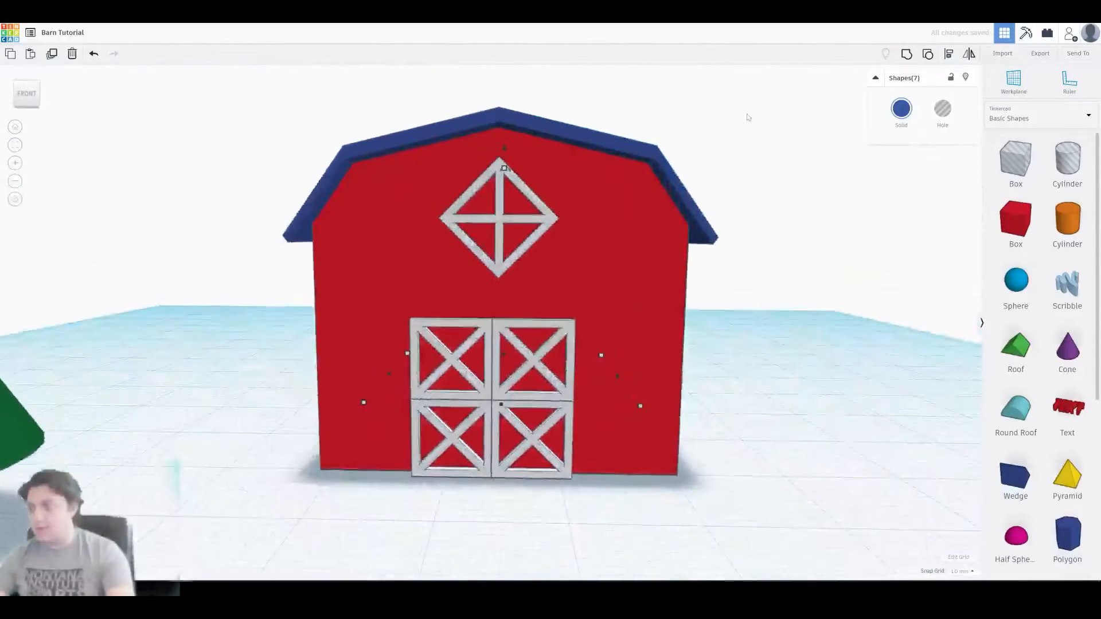
# - Push the diamond window and door panels at one end of the barn slightly into the end wall
pyautogui.moveTo(513, 311); pyautogui.dragTo(282, 519)
pyautogui.moveTo(769, 373); pyautogui.dragTo(514, 364, button='right')
pyautogui.click(237, 423)
pyautogui.moveTo(237, 423); pyautogui.dragTo(321, 413, button='right')
pyautogui.click(329, 231)
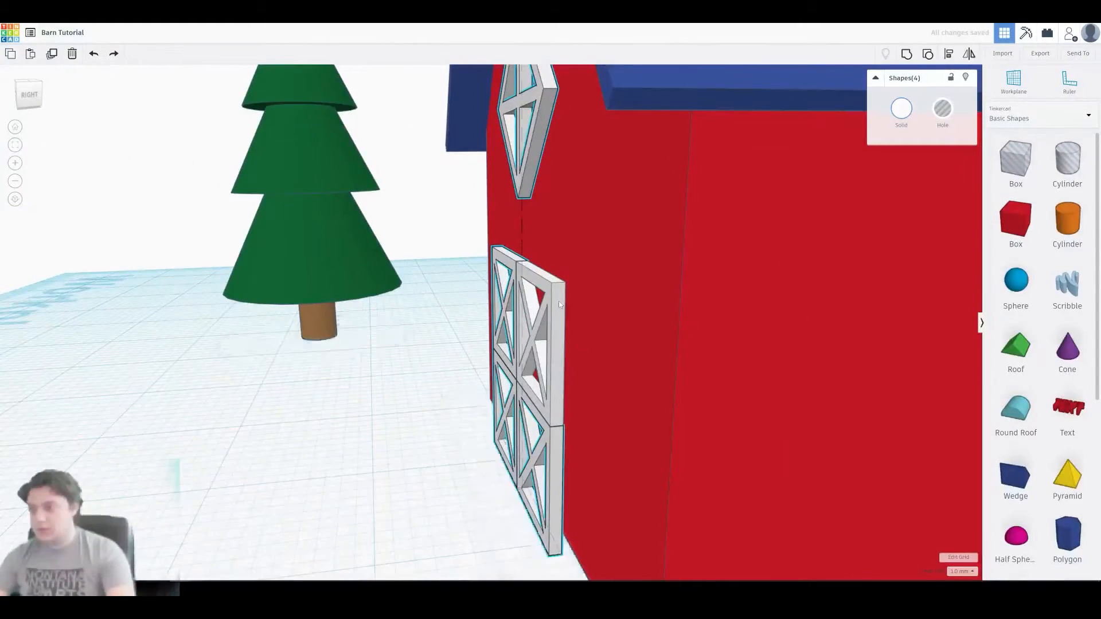
pyautogui.moveTo(548, 328); pyautogui.dragTo(586, 497, button='right')
pyautogui.moveTo(535, 488); pyautogui.dragTo(570, 486)
pyautogui.click(413, 449)
pyautogui.moveTo(413, 449); pyautogui.dragTo(779, 254, button='right')
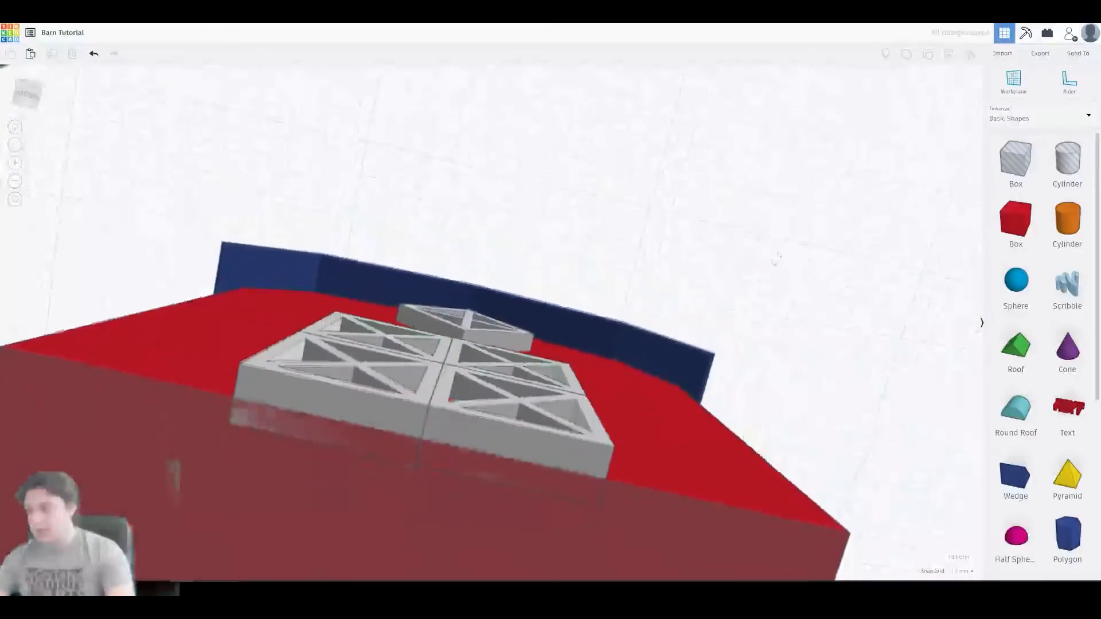
pyautogui.moveTo(536, 414); pyautogui.dragTo(616, 292, button='right')
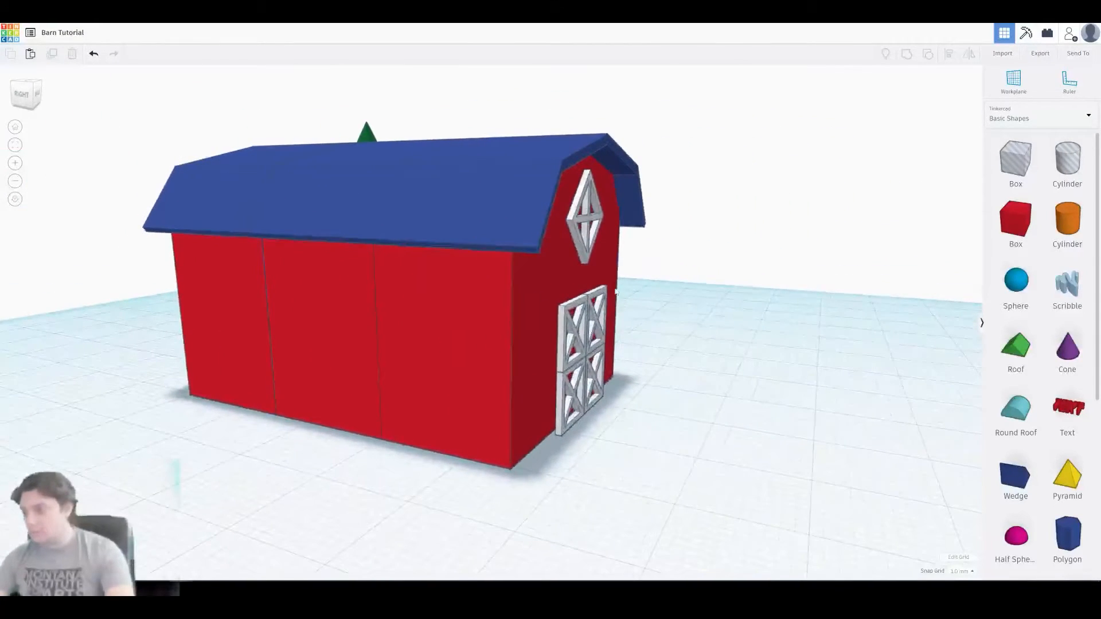
# - Push the diamond window and door panels at the barn's opposite end slightly into their wall
pyautogui.click(585, 239)
pyautogui.keyDown('shift'); pyautogui.click(590, 373); pyautogui.keyUp('shift')
pyautogui.keyDown('shift'); pyautogui.click(602, 339); pyautogui.keyUp('shift')
pyautogui.moveTo(602, 341); pyautogui.dragTo(565, 400, button='right')
pyautogui.moveTo(570, 397); pyautogui.dragTo(563, 396)
pyautogui.click(684, 415)
# - Group all walls, roof parts, windows and door panels into a single barn object
pyautogui.moveTo(685, 415); pyautogui.dragTo(676, 361, button='right')
pyautogui.scroll(-7, 676, 361)
pyautogui.moveTo(555, 359); pyautogui.dragTo(645, 370, button='right')
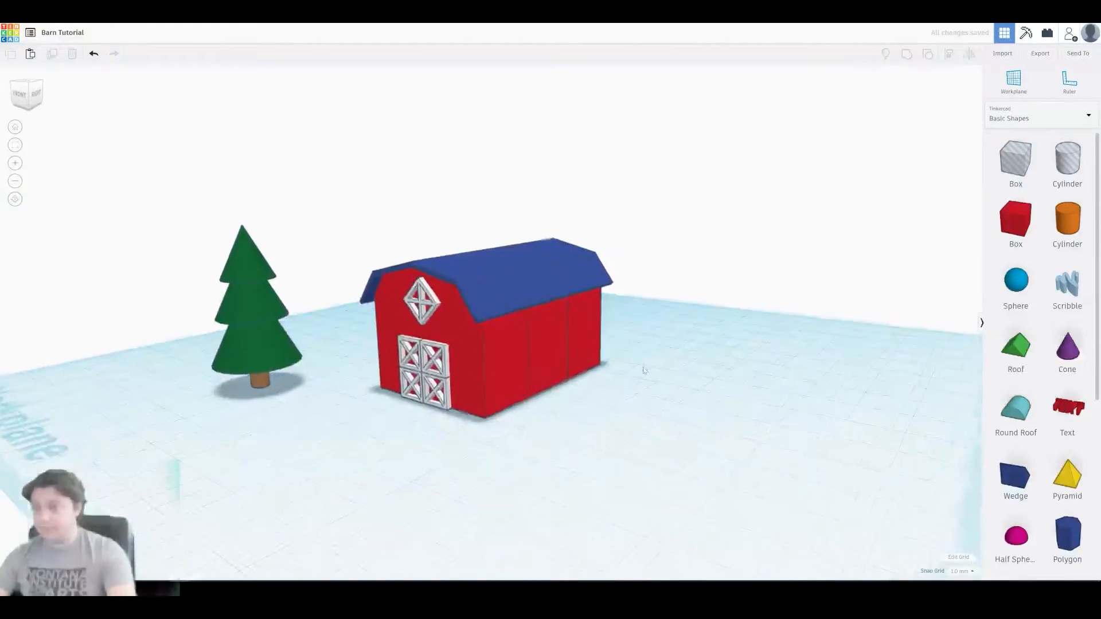
pyautogui.scroll(2, 621, 376)
pyautogui.moveTo(478, 350); pyautogui.dragTo(276, 481)
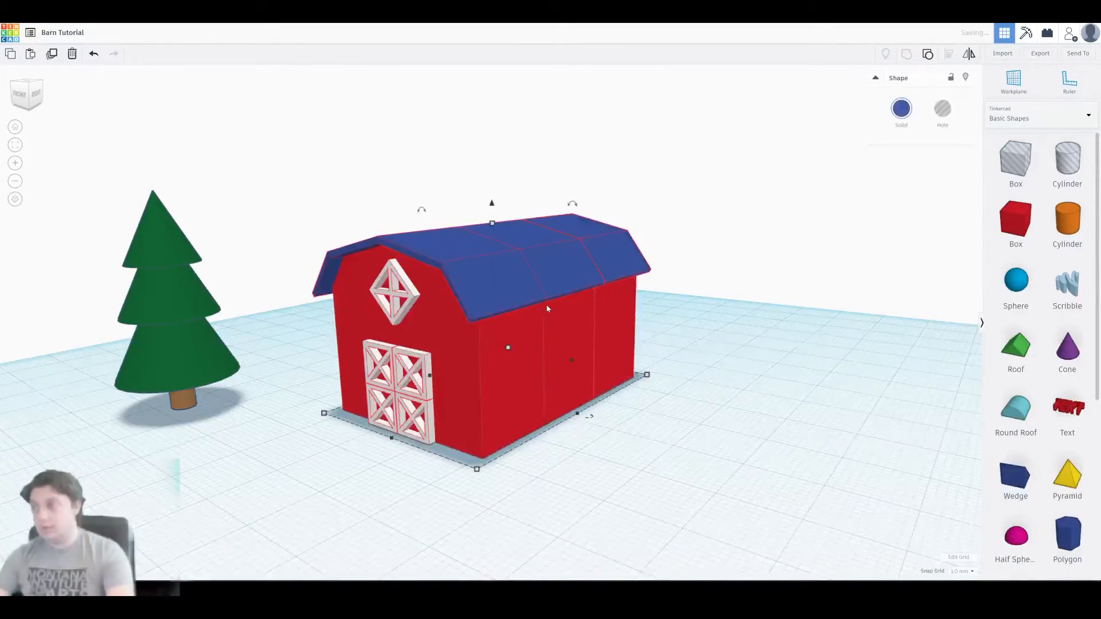
pyautogui.click(801, 255)
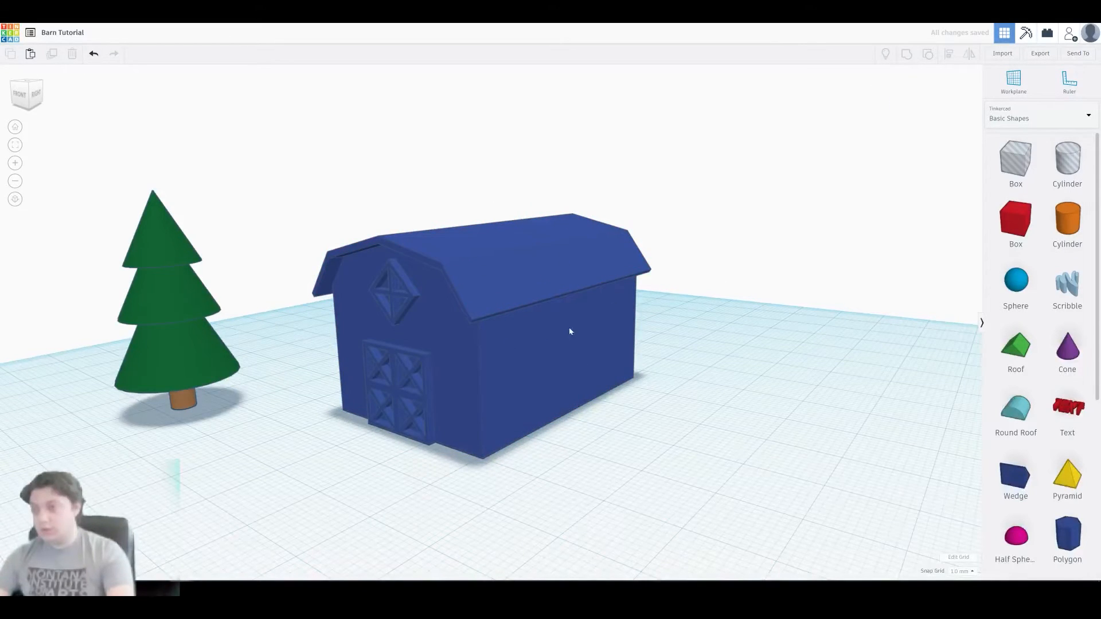
# - Turn on Multicolor for the grouped barn
pyautogui.click(571, 332)
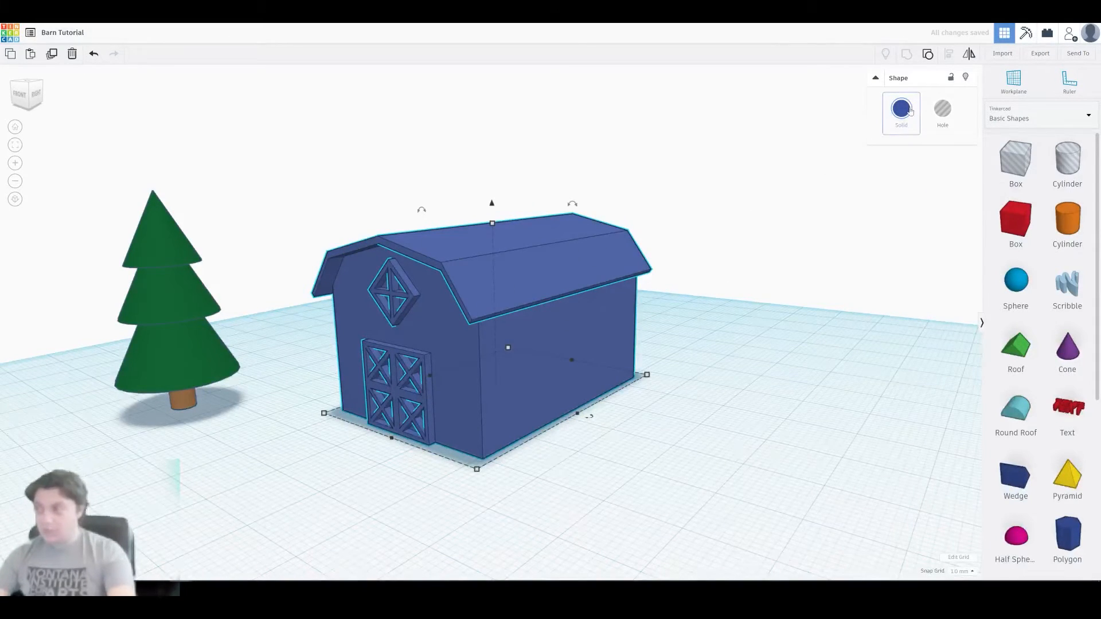
pyautogui.click(910, 110)
pyautogui.click(905, 227)
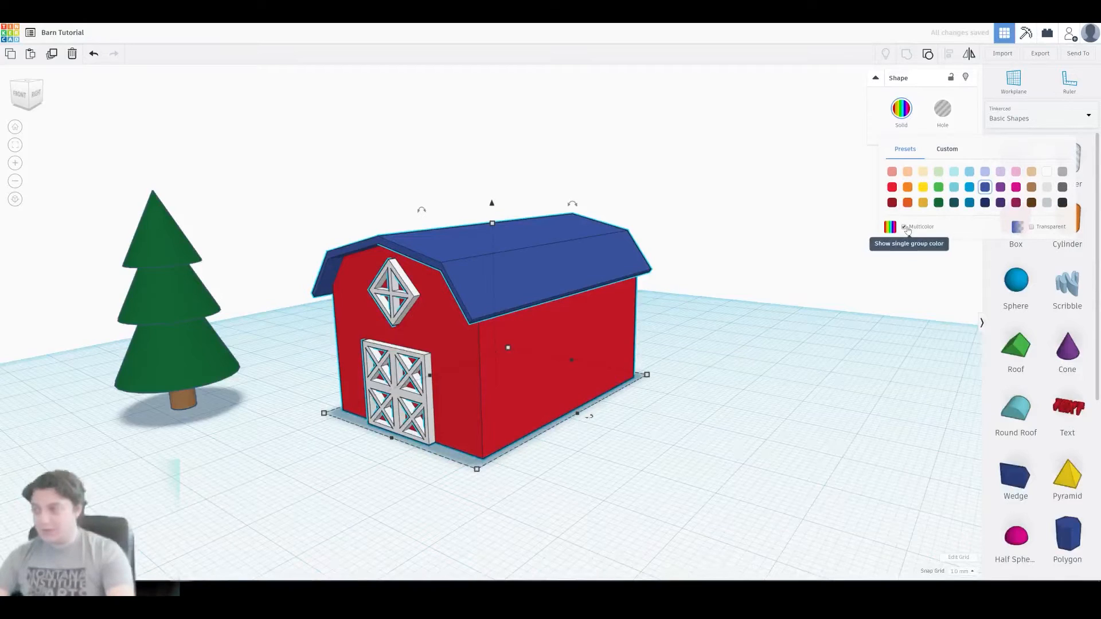
# - Add a box on the open ground beside the barn and shrink its footprint into a slim fence post
pyautogui.click(777, 284)
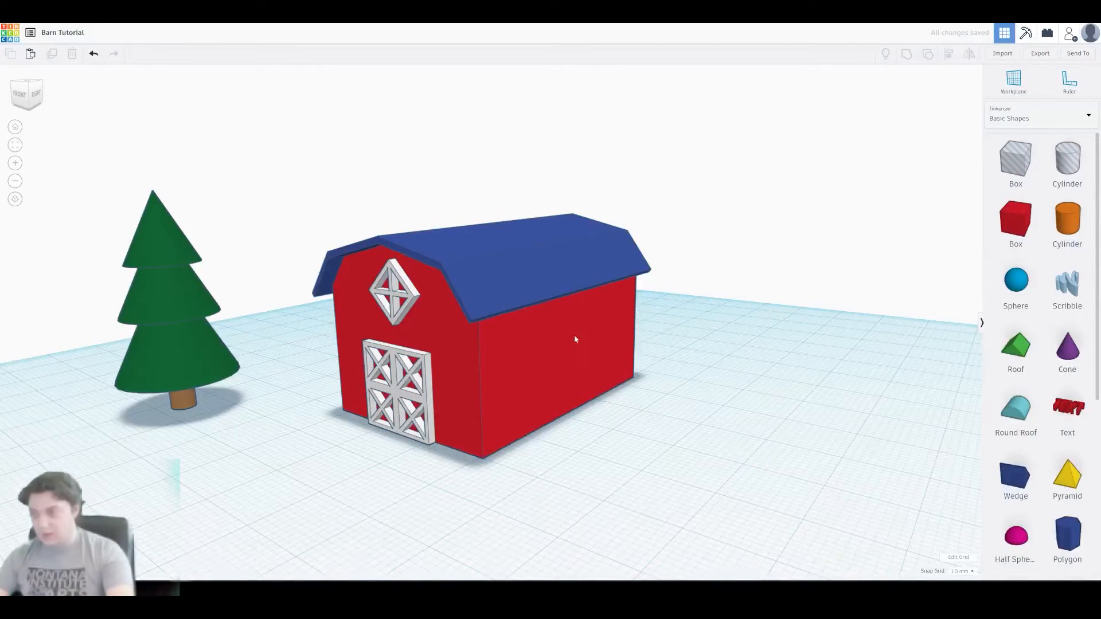
pyautogui.moveTo(557, 383); pyautogui.dragTo(691, 353, button='right')
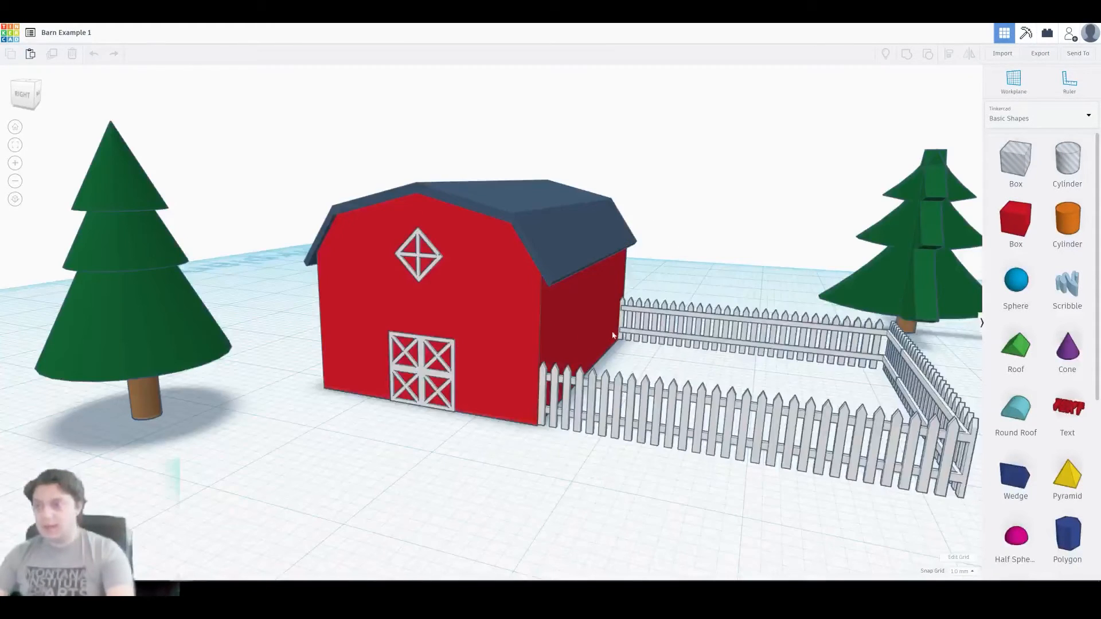
pyautogui.moveTo(605, 337); pyautogui.dragTo(571, 316, button='right')
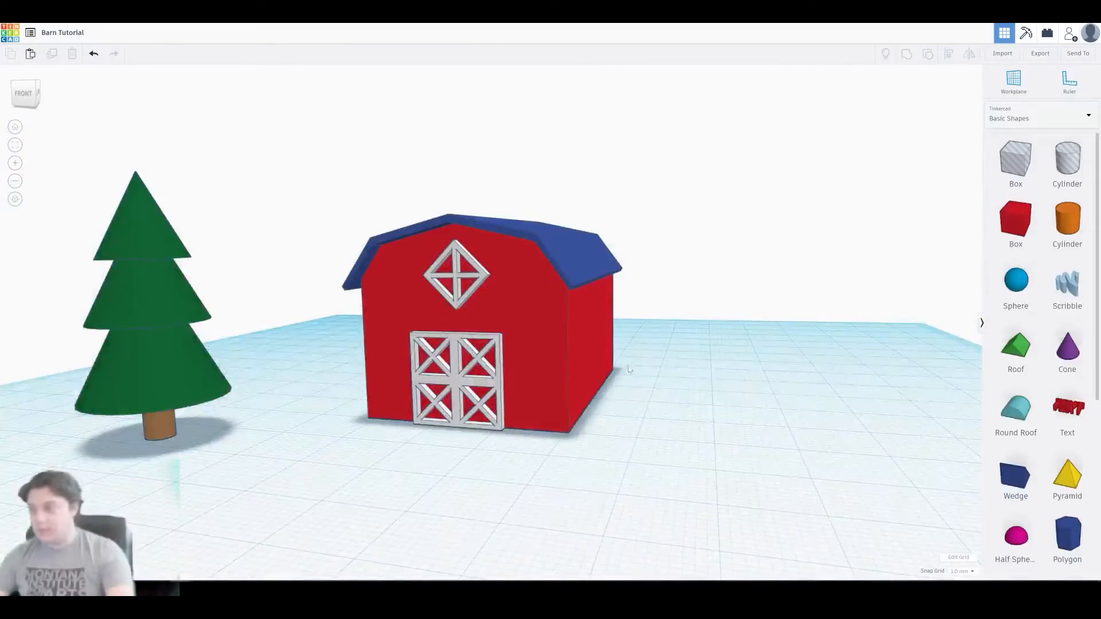
pyautogui.moveTo(629, 370); pyautogui.dragTo(484, 298, button='middle')
pyautogui.moveTo(484, 298); pyautogui.dragTo(543, 346, button='right')
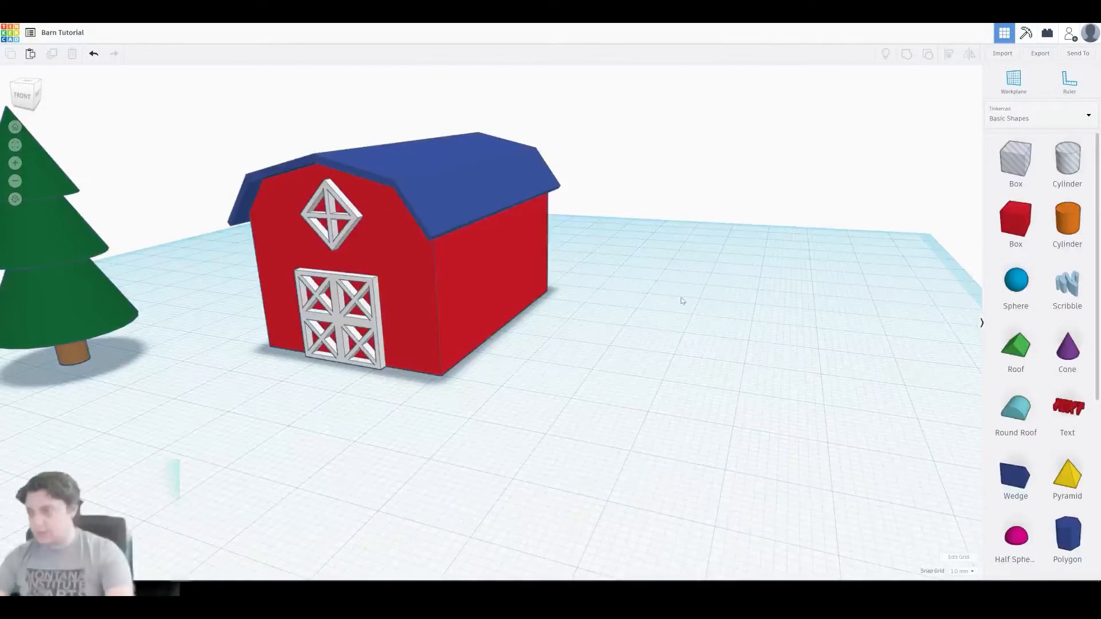
pyautogui.scroll(3, 683, 301)
pyautogui.moveTo(1013, 227); pyautogui.dragTo(585, 442)
pyautogui.scroll(3, 745, 344)
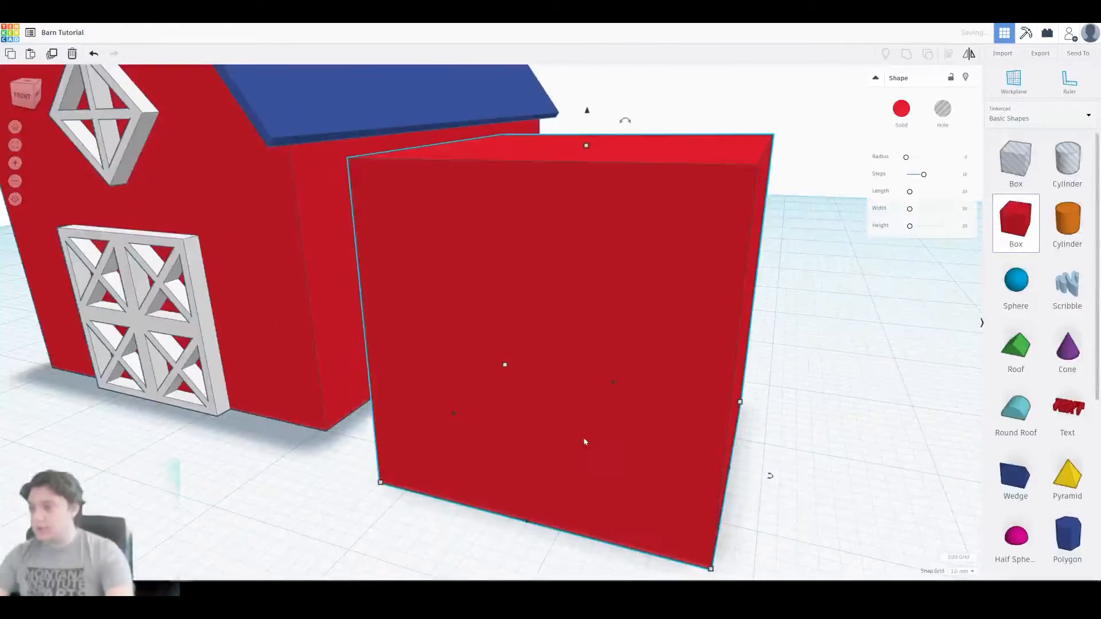
pyautogui.moveTo(712, 572); pyautogui.dragTo(608, 465)
pyautogui.moveTo(605, 501)
pyautogui.mouseDown(button='right')
pyautogui.moveTo(595, 486)
pyautogui.moveTo(591, 510)
pyautogui.mouseUp(button='right')
pyautogui.moveTo(545, 413); pyautogui.dragTo(561, 439, button='right')
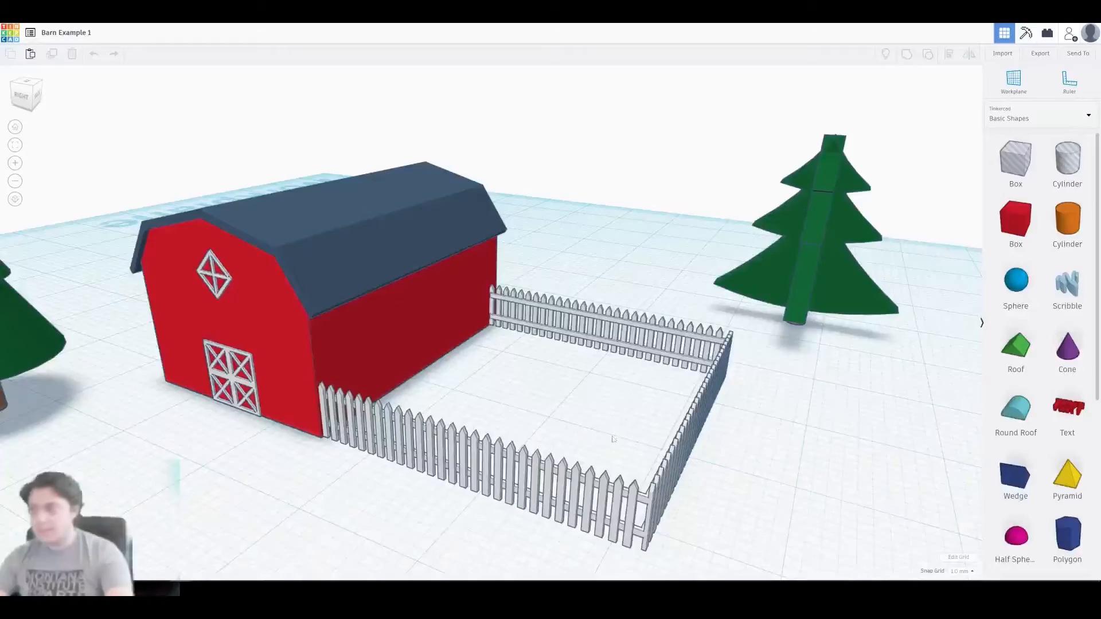
# - Raise the slim post's height to about 28 mm
pyautogui.scroll(10, 550, 258)
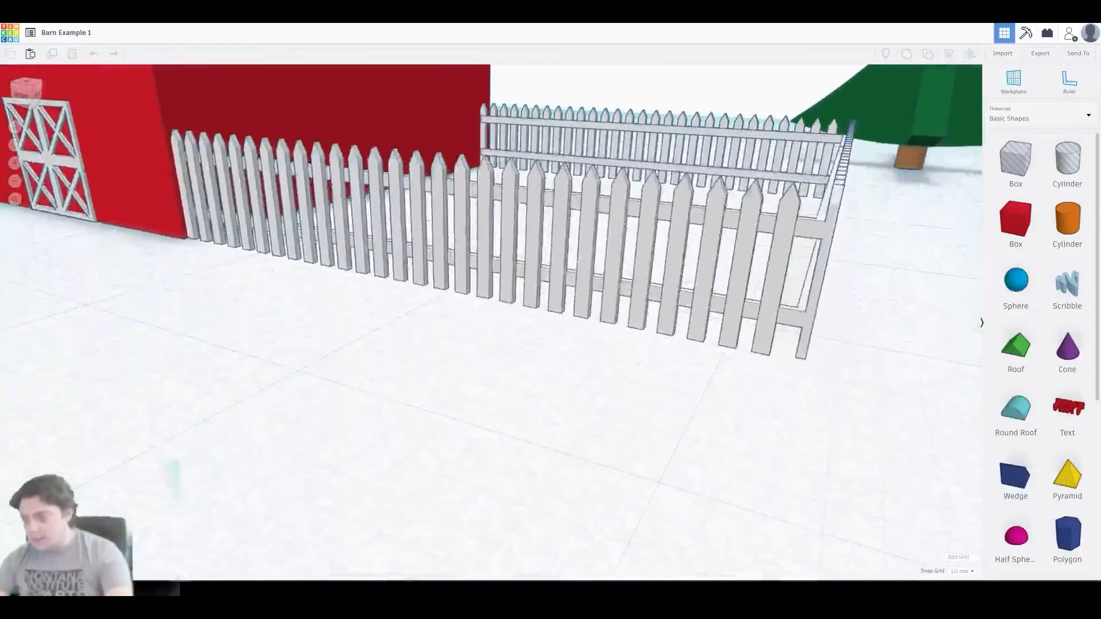
pyautogui.scroll(10, 536, 379)
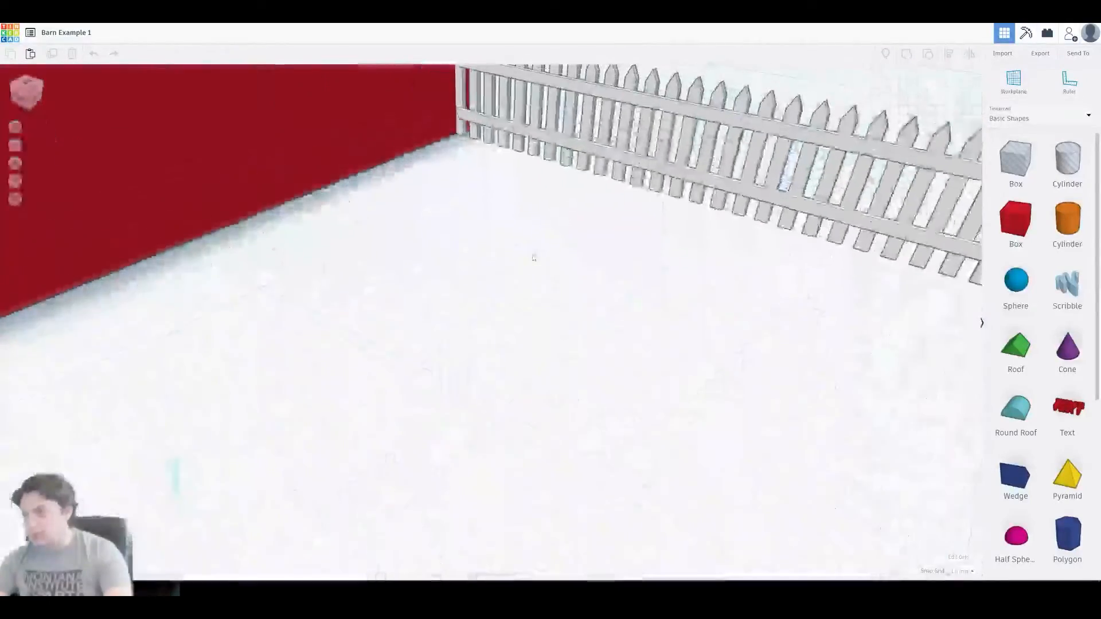
pyautogui.scroll(-10, 536, 379)
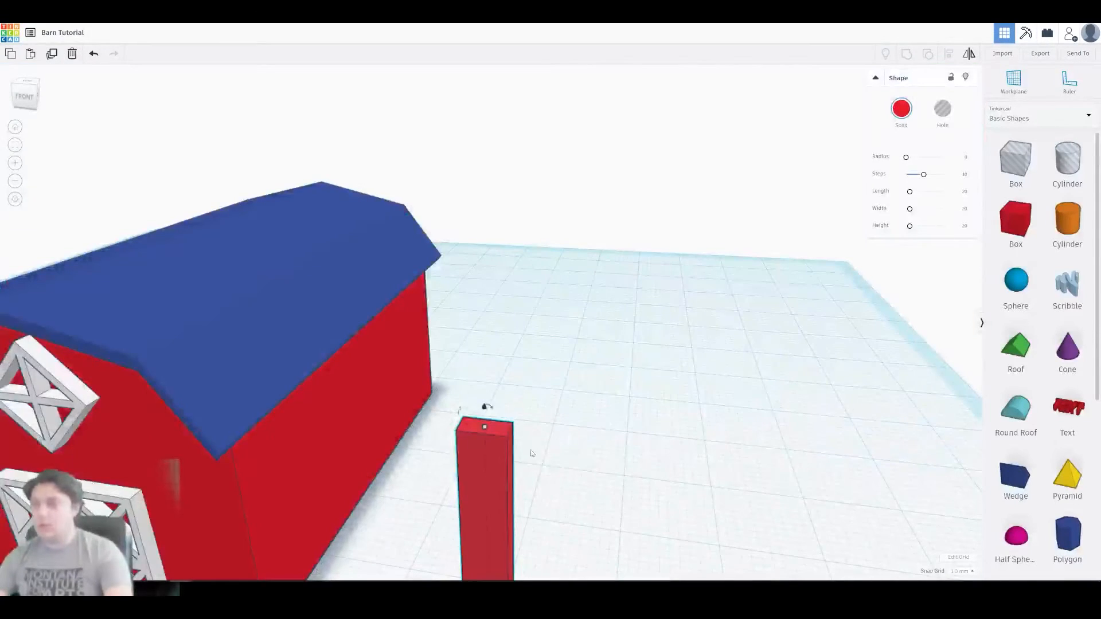
pyautogui.moveTo(532, 453); pyautogui.dragTo(555, 303, button='middle')
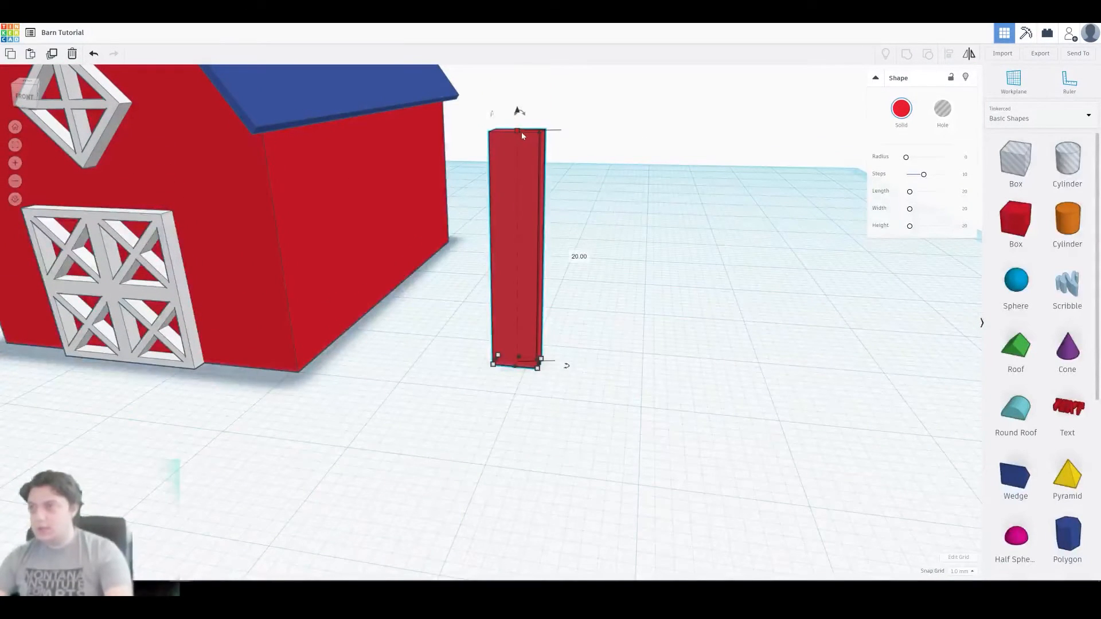
pyautogui.moveTo(518, 131); pyautogui.dragTo(520, 35)
pyautogui.scroll(-3, 621, 222)
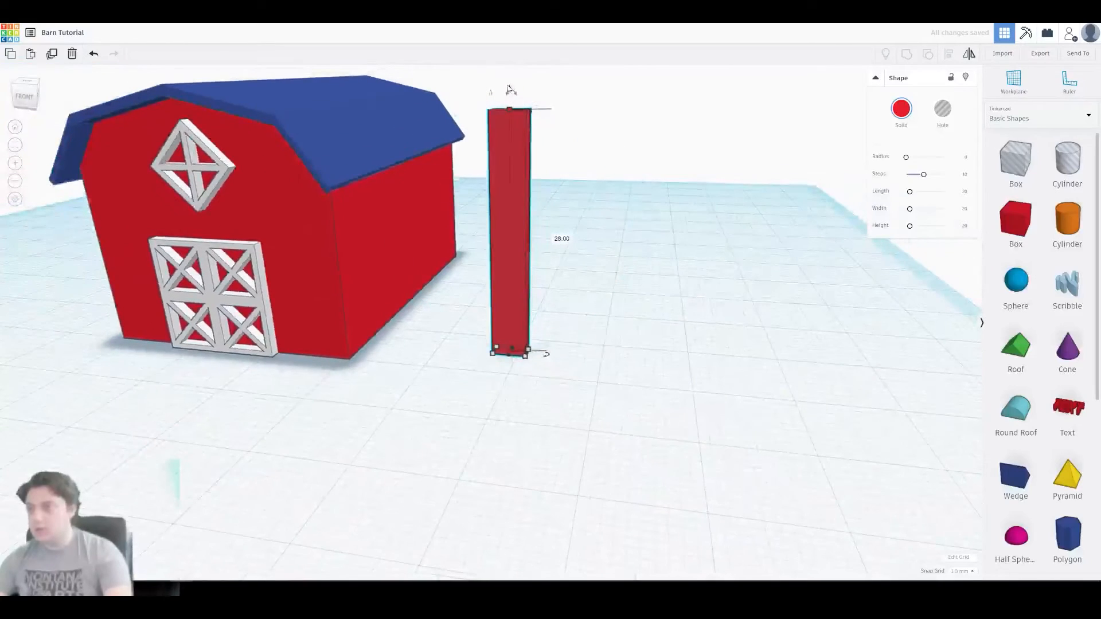
pyautogui.moveTo(540, 137); pyautogui.dragTo(573, 196, button='right')
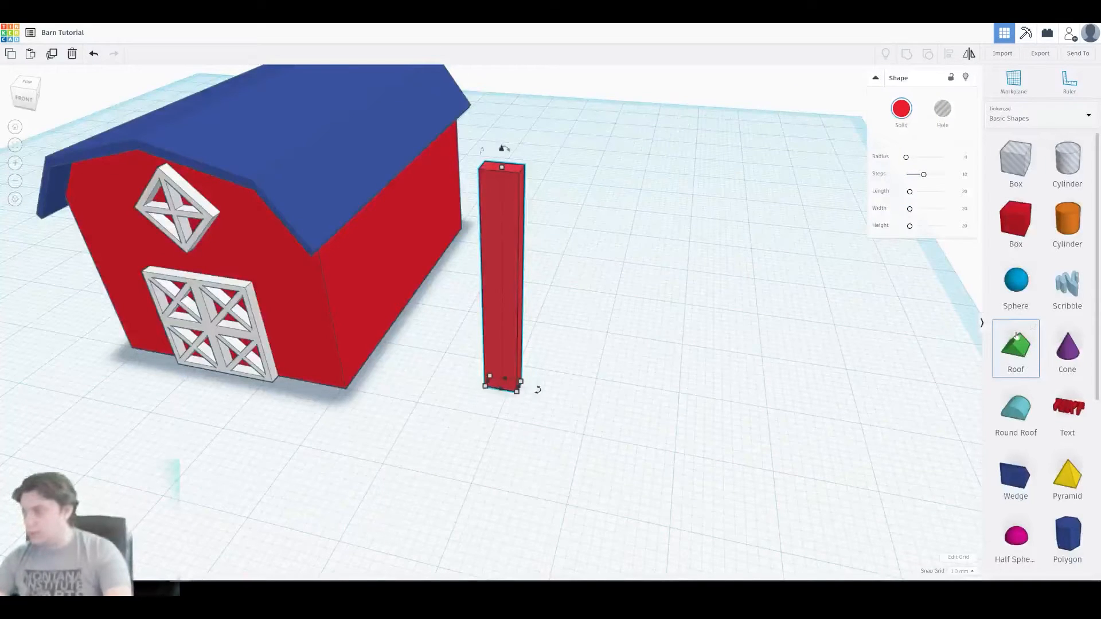
# - Add a Roof shape, thin it to 2 mm deep, and line it up with the post's base
pyautogui.moveTo(1013, 342); pyautogui.dragTo(634, 389)
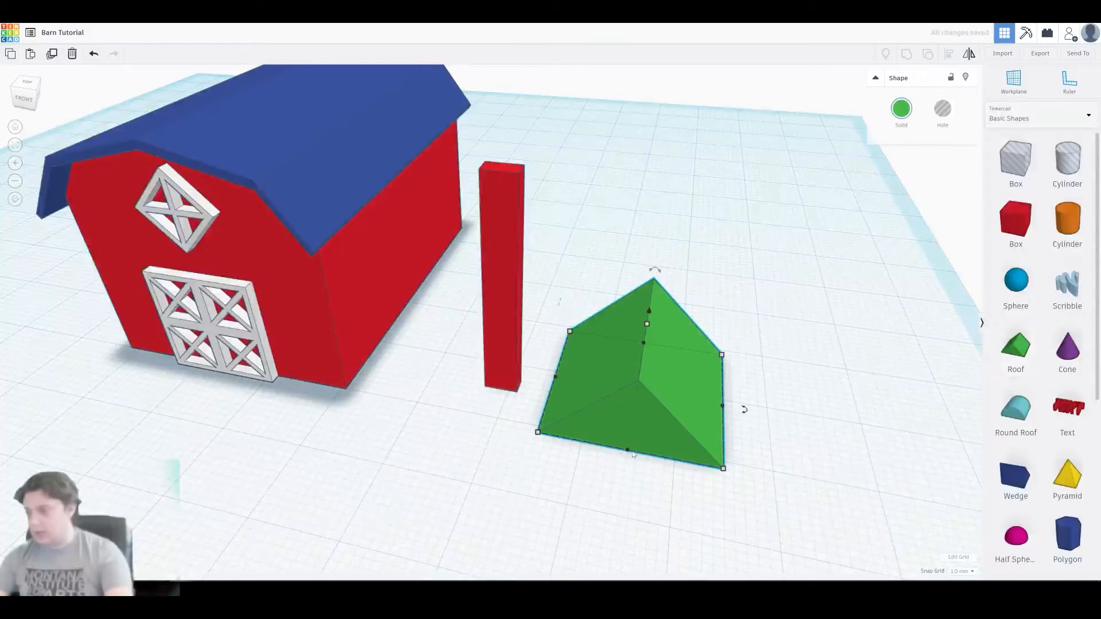
pyautogui.moveTo(627, 451); pyautogui.dragTo(647, 385)
pyautogui.moveTo(669, 348); pyautogui.dragTo(528, 356)
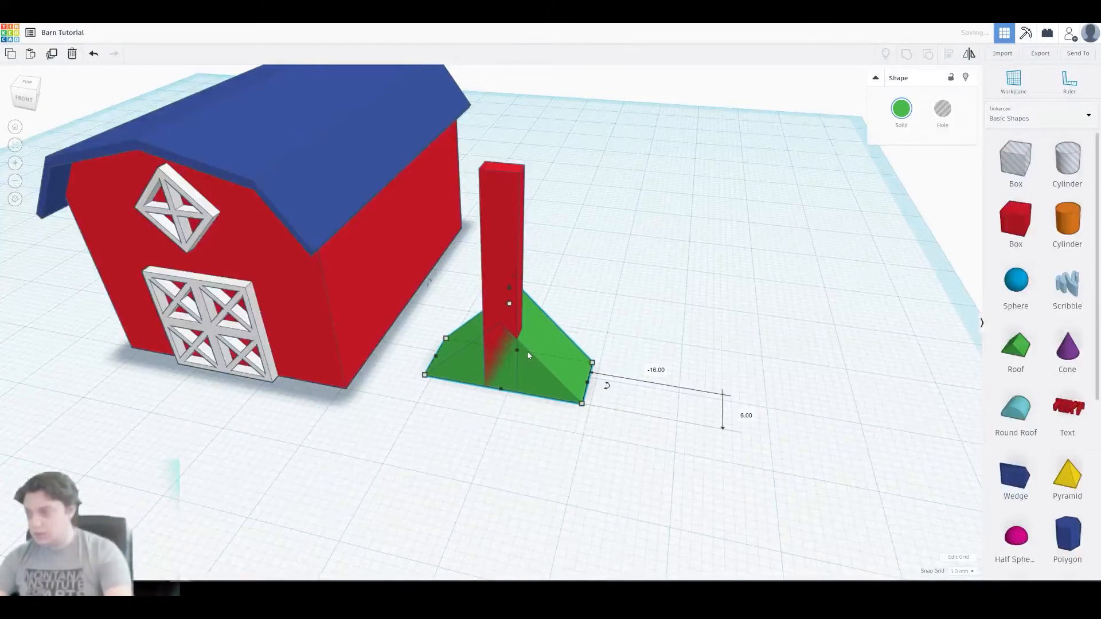
pyautogui.moveTo(591, 338); pyautogui.dragTo(439, 352, button='right')
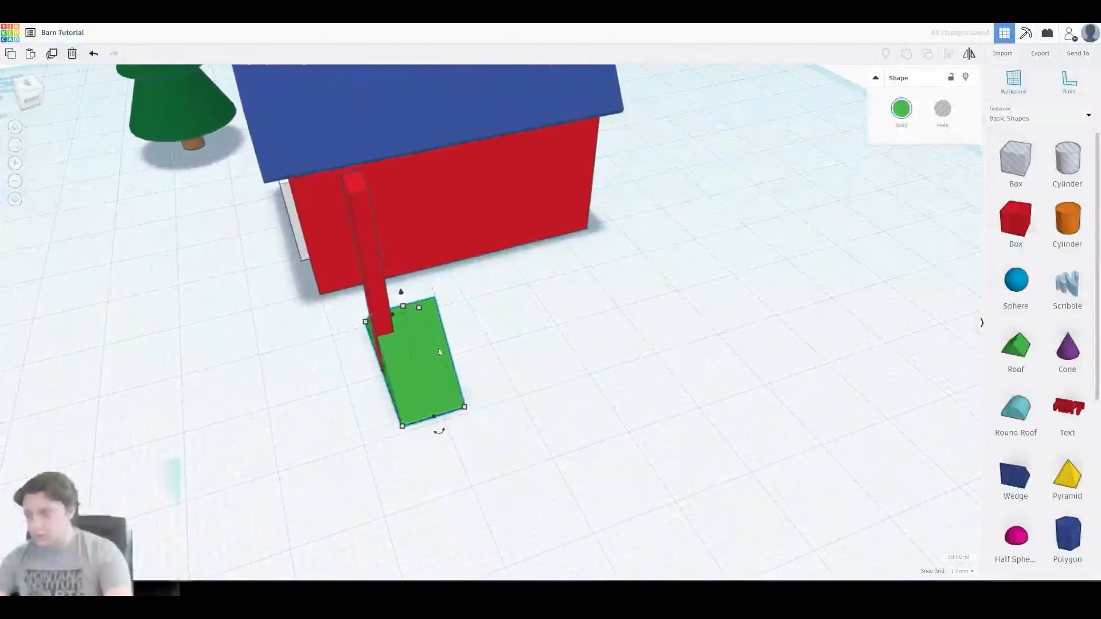
pyautogui.moveTo(441, 355); pyautogui.dragTo(407, 364)
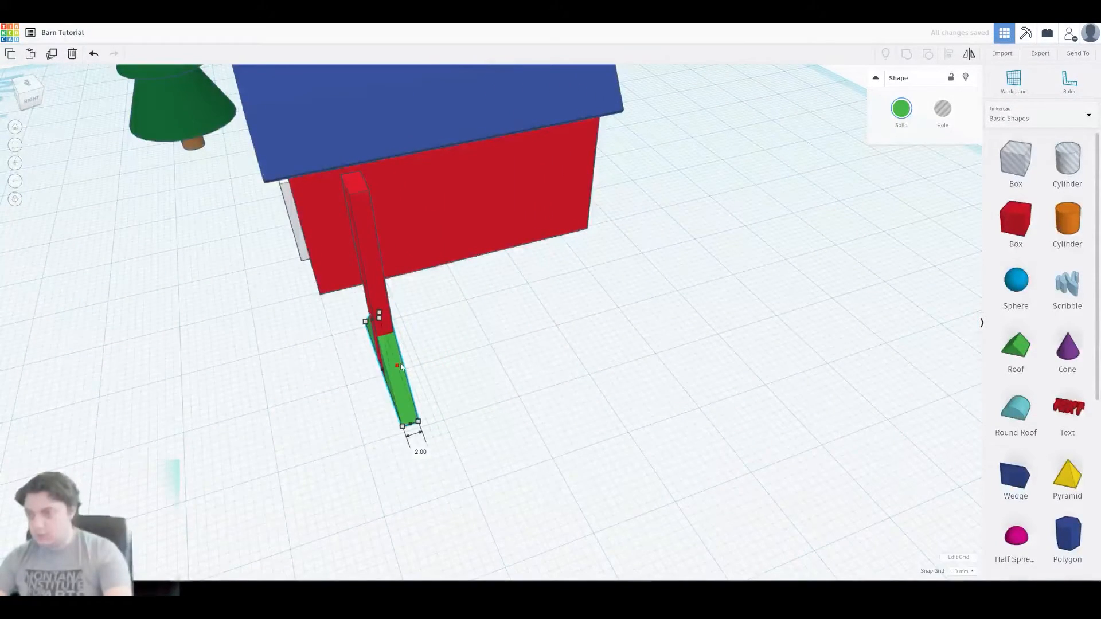
pyautogui.moveTo(400, 363); pyautogui.dragTo(457, 363, button='right')
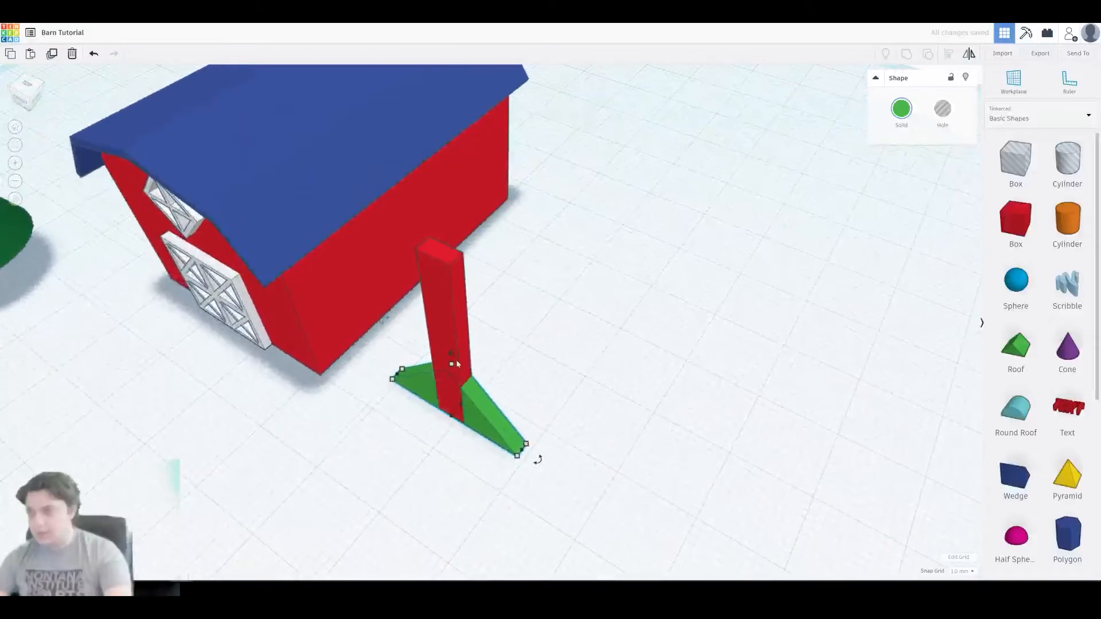
# - Lift the roof shape onto the post, narrow it to 4 mm wide, and lower its peak into a short pointed tip
pyautogui.moveTo(451, 355); pyautogui.dragTo(447, 141)
pyautogui.moveTo(447, 142); pyautogui.dragTo(508, 147, button='right')
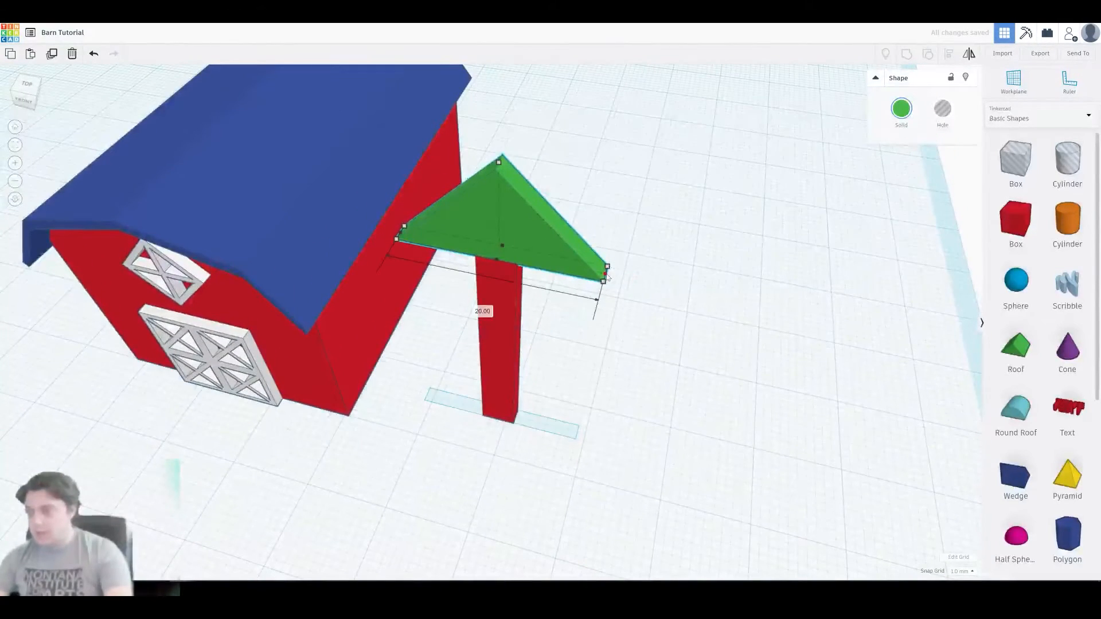
pyautogui.moveTo(608, 277); pyautogui.dragTo(523, 256)
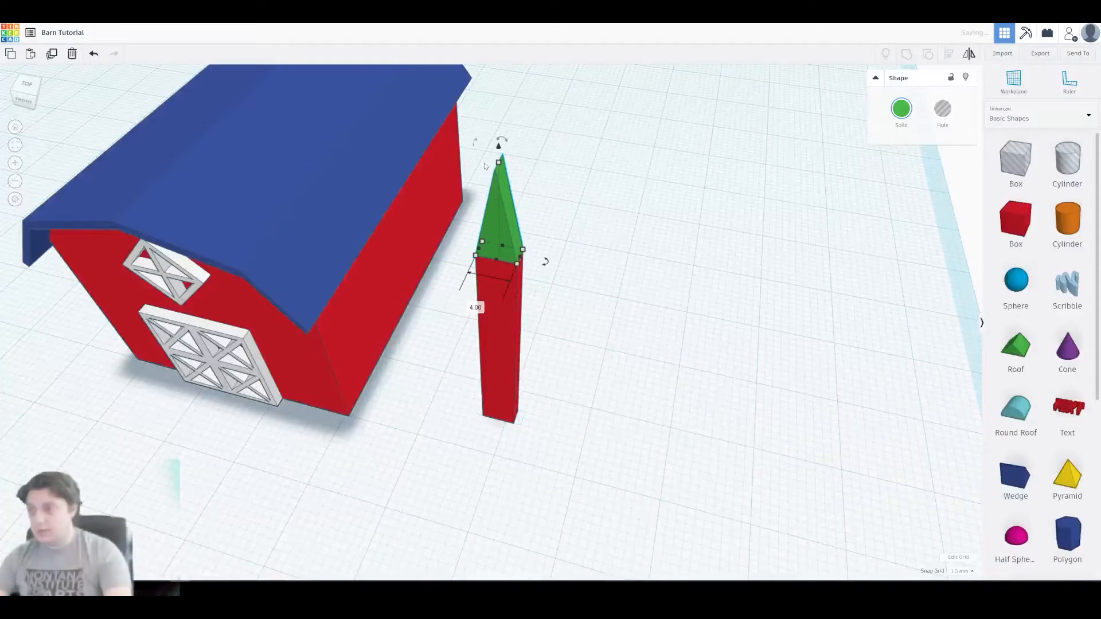
pyautogui.moveTo(497, 164); pyautogui.dragTo(496, 191)
pyautogui.moveTo(494, 230); pyautogui.dragTo(495, 223)
pyautogui.moveTo(568, 272); pyautogui.dragTo(604, 236, button='right')
pyautogui.moveTo(604, 235); pyautogui.dragTo(551, 337, button='middle')
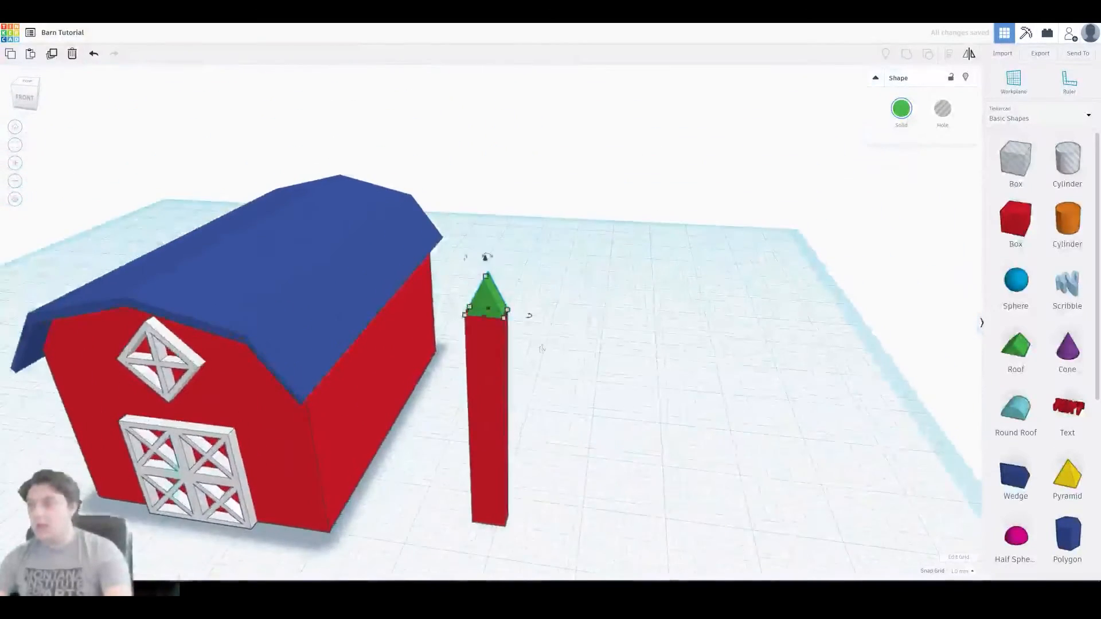
# - Color the post and its pointed tip white and group them into one picket
pyautogui.scroll(5, 508, 369)
pyautogui.moveTo(598, 385); pyautogui.dragTo(657, 349, button='right')
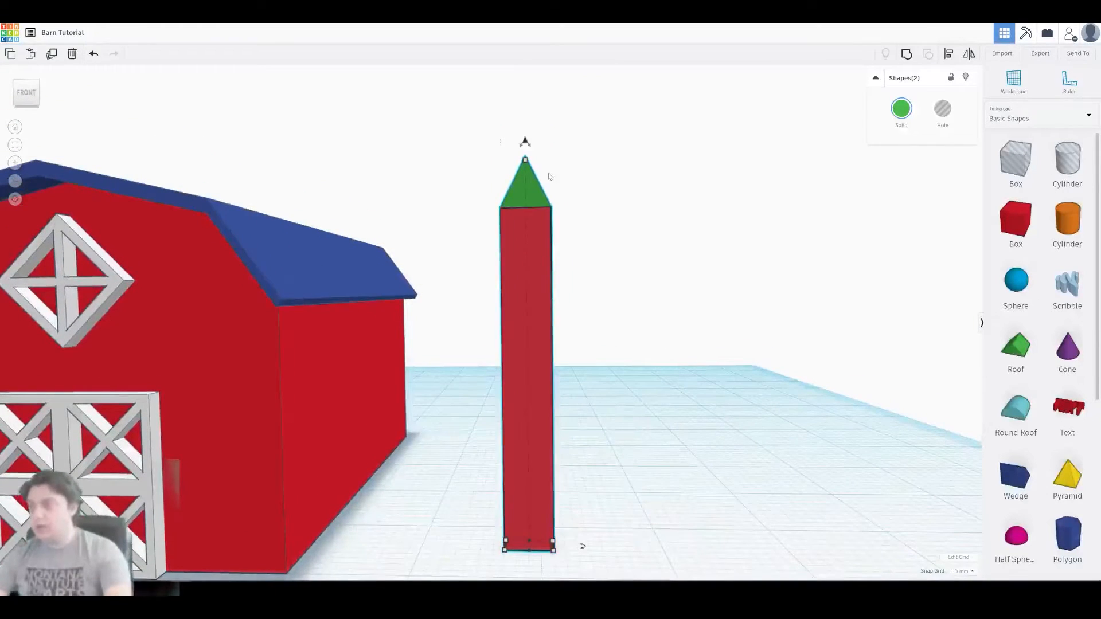
pyautogui.click(899, 114)
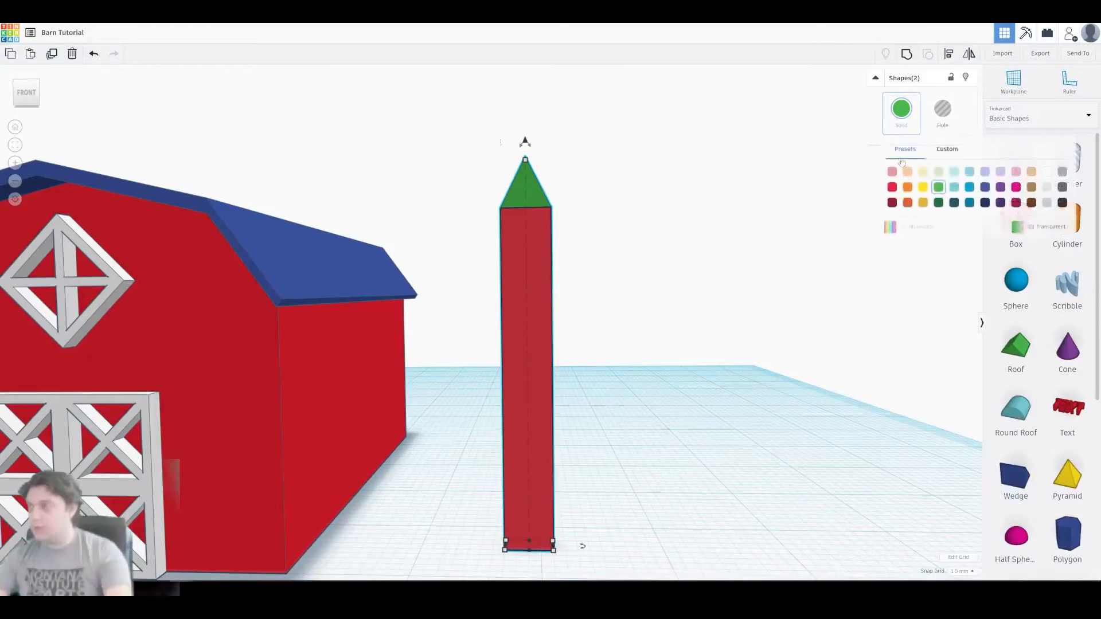
pyautogui.click(1046, 172)
pyautogui.click(906, 53)
pyautogui.click(682, 304)
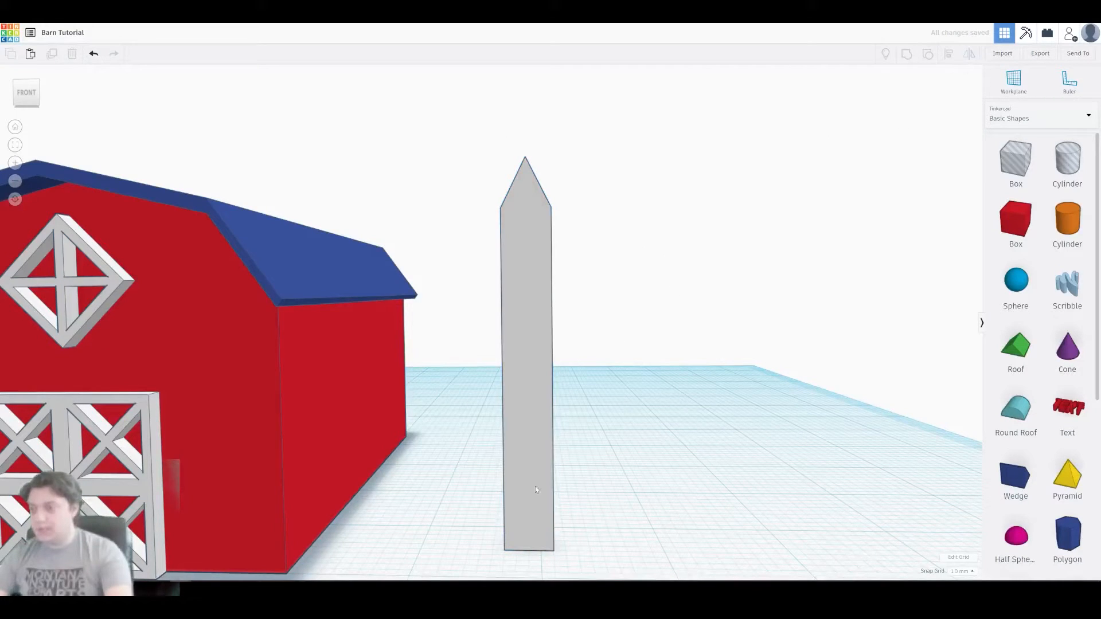
# - Duplicate the white picket twice, placing the copies side by side in an evenly spaced row of three
pyautogui.click(541, 270)
pyautogui.moveTo(659, 253); pyautogui.dragTo(487, 311, button='right')
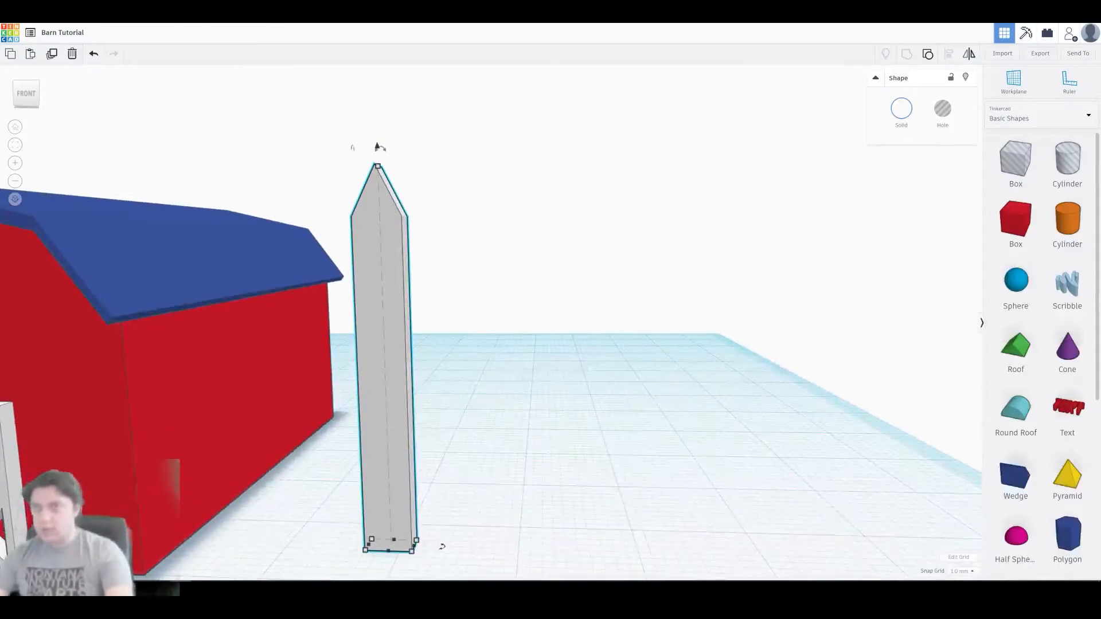
pyautogui.moveTo(497, 381); pyautogui.dragTo(531, 342, button='right')
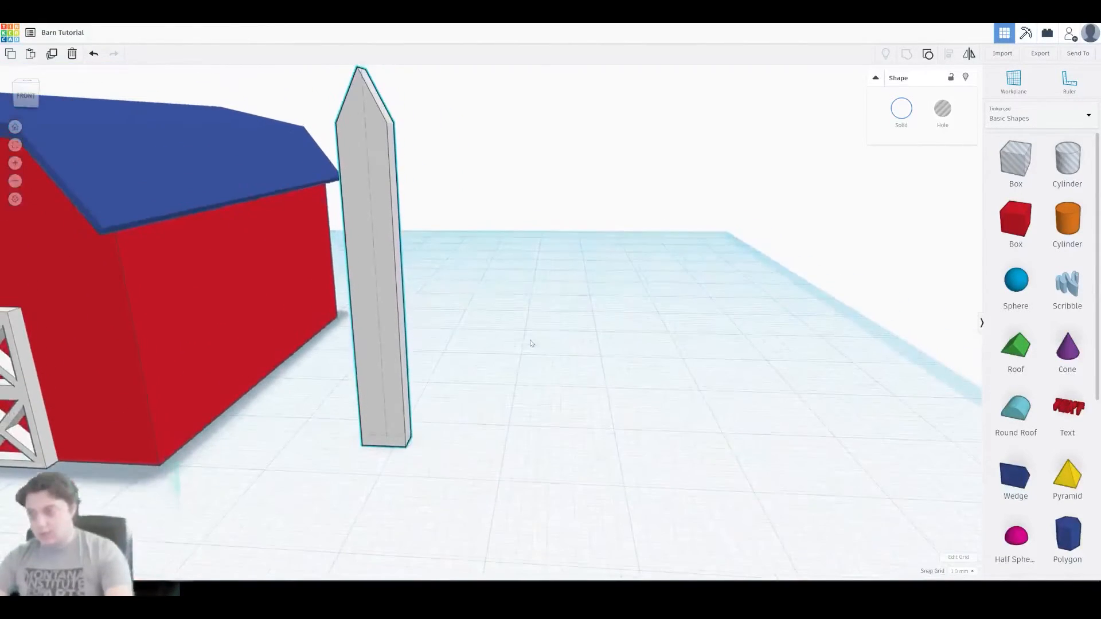
pyautogui.hotkey('ctrl', 'v')
pyautogui.moveTo(418, 260); pyautogui.dragTo(476, 269)
pyautogui.moveTo(543, 300)
pyautogui.mouseDown(button='right')
pyautogui.moveTo(600, 304)
pyautogui.moveTo(561, 305)
pyautogui.mouseUp(button='right')
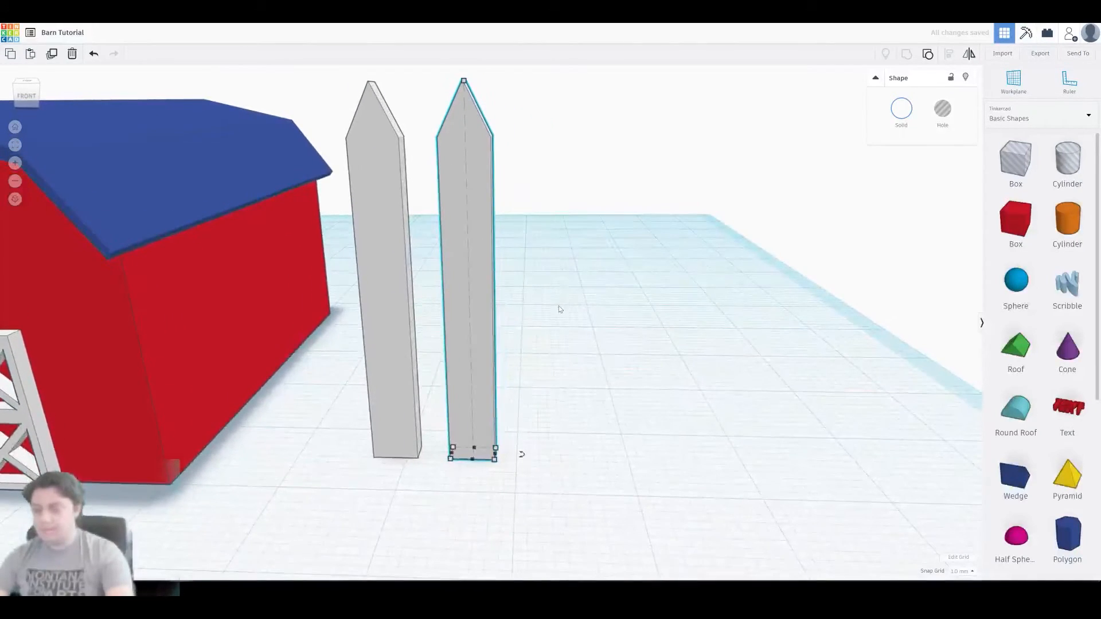
pyautogui.hotkey('ctrl', 'd')
pyautogui.moveTo(512, 319); pyautogui.dragTo(565, 319)
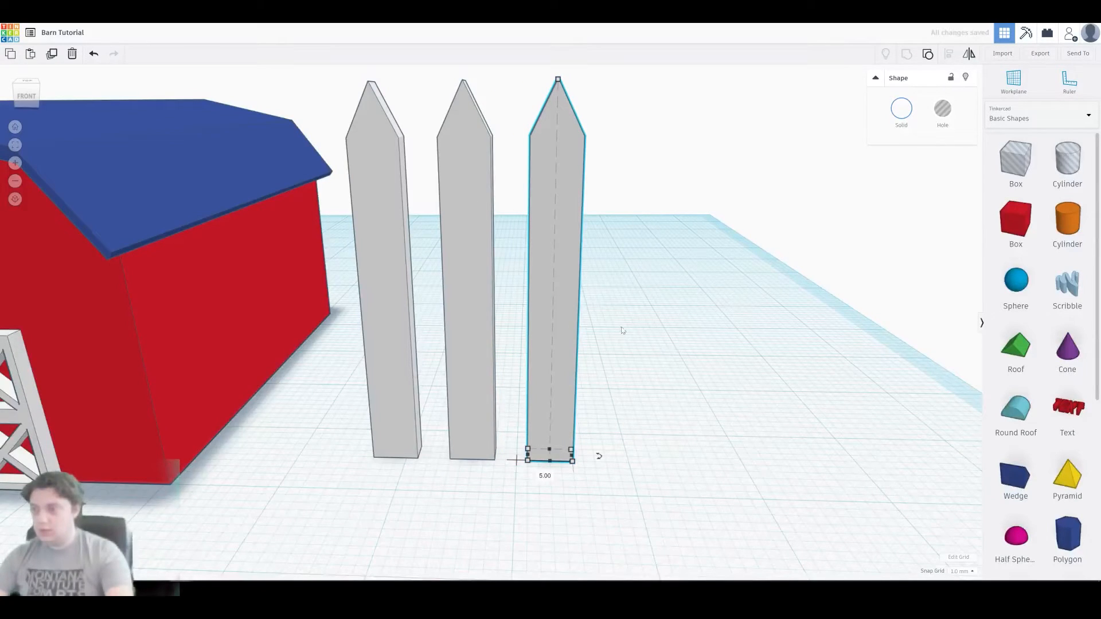
# - Duplicate the three pickets together and place the copies beside them to extend the row to six
pyautogui.moveTo(676, 383); pyautogui.dragTo(421, 423)
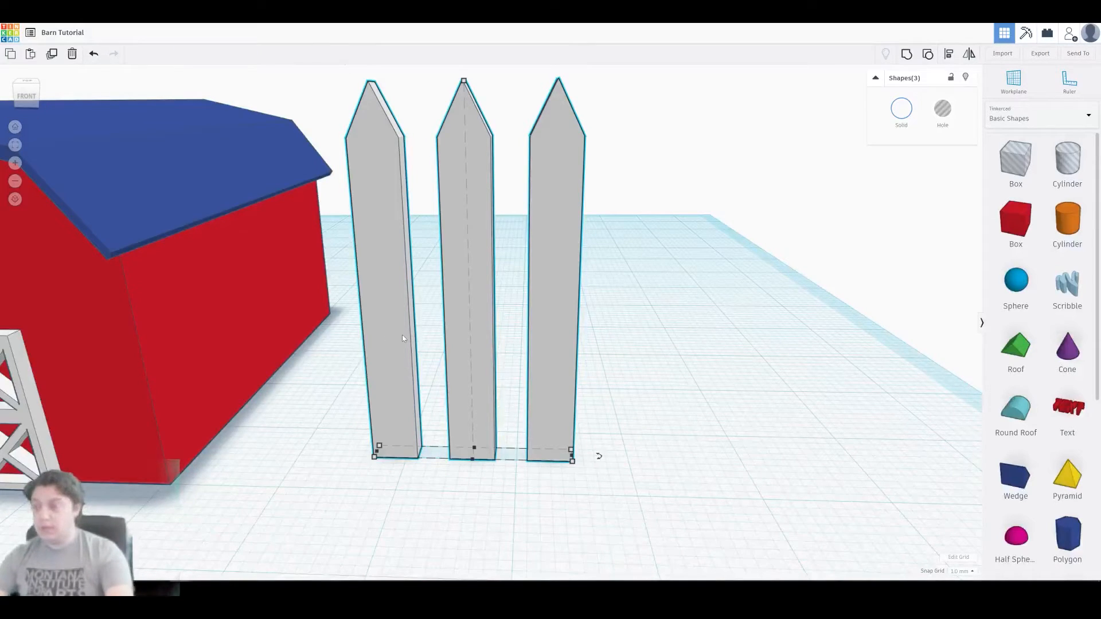
pyautogui.hotkey('ctrl', 'd')
pyautogui.moveTo(662, 288); pyautogui.dragTo(810, 294)
pyautogui.press('f')
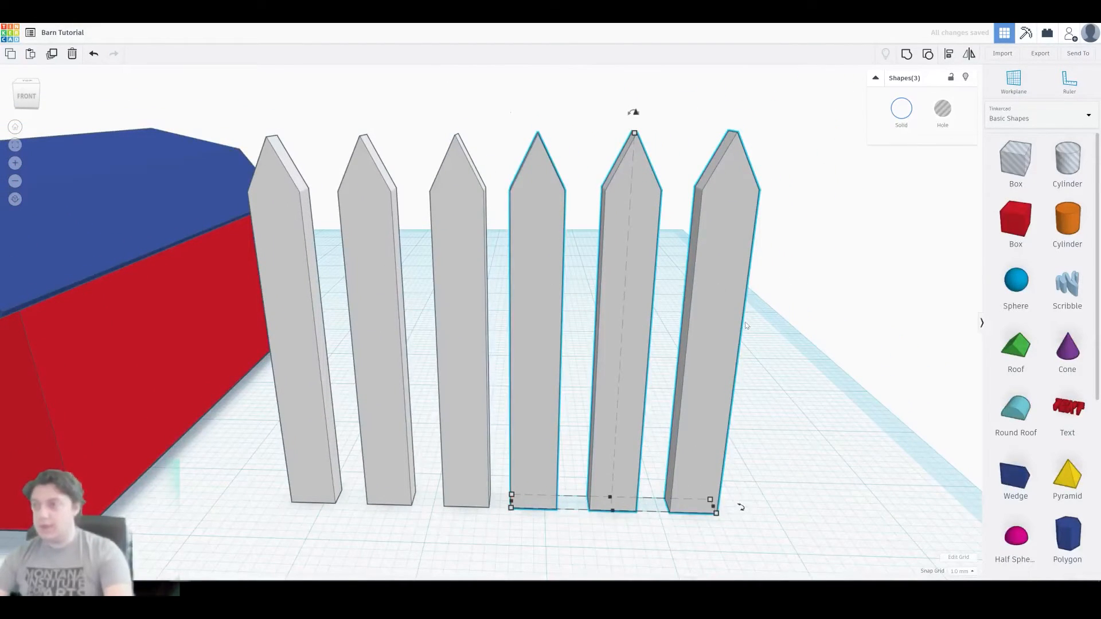
pyautogui.click(814, 313)
pyautogui.moveTo(817, 310); pyautogui.dragTo(965, 262, button='right')
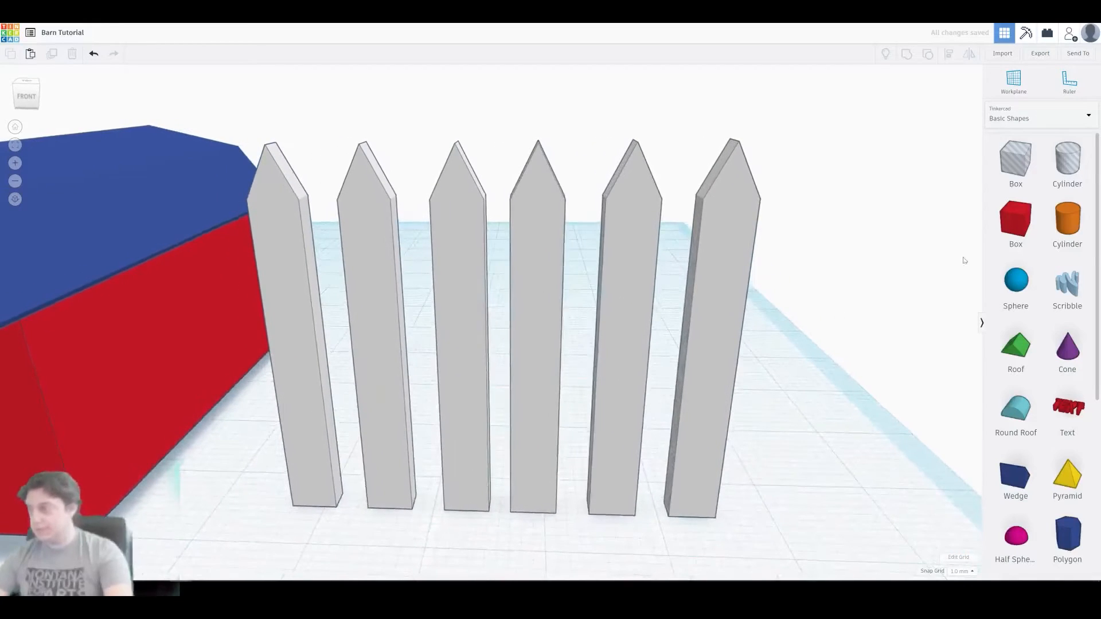
# - Duplicate one picket behind the row, ungroup the copy, and delete its pointed tip
pyautogui.click(606, 320)
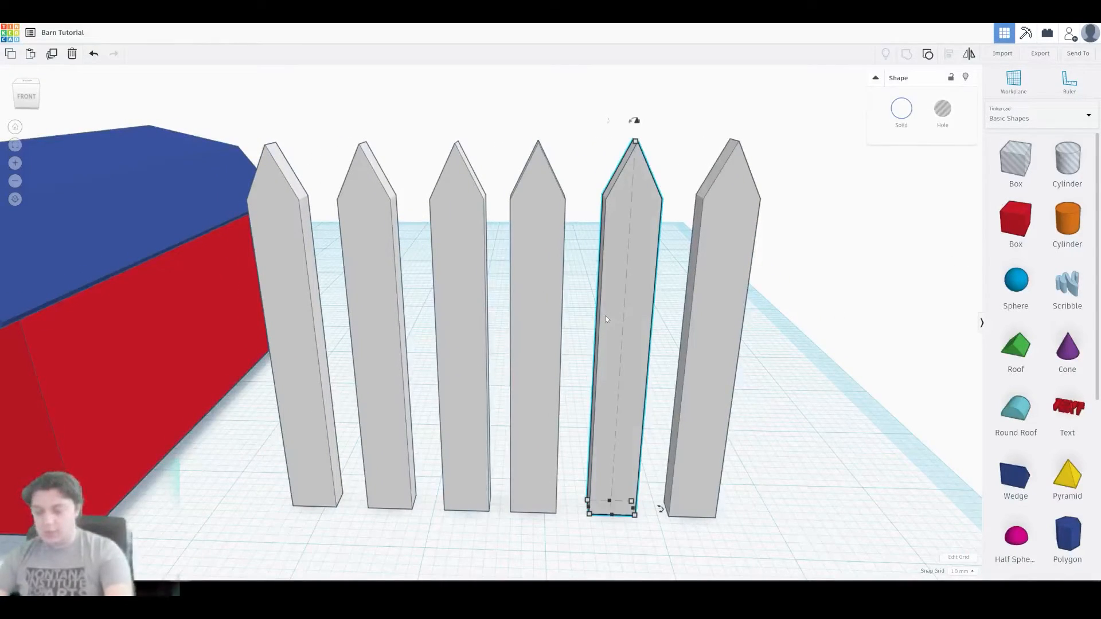
pyautogui.hotkey('ctrl', 'd')
pyautogui.moveTo(680, 196); pyautogui.dragTo(602, 182)
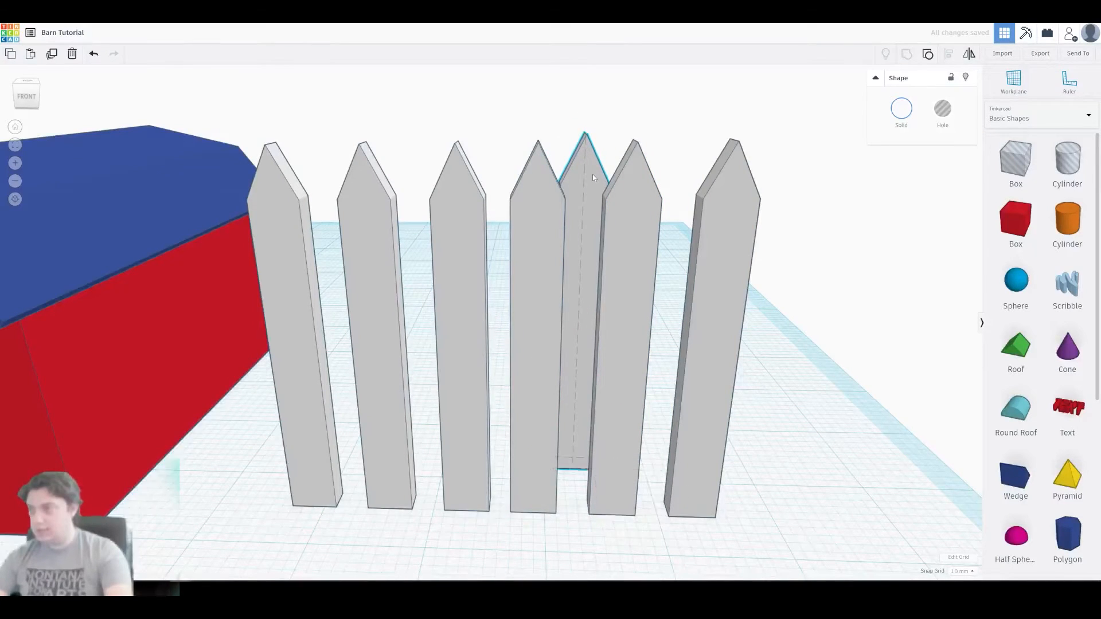
pyautogui.press('Delete')
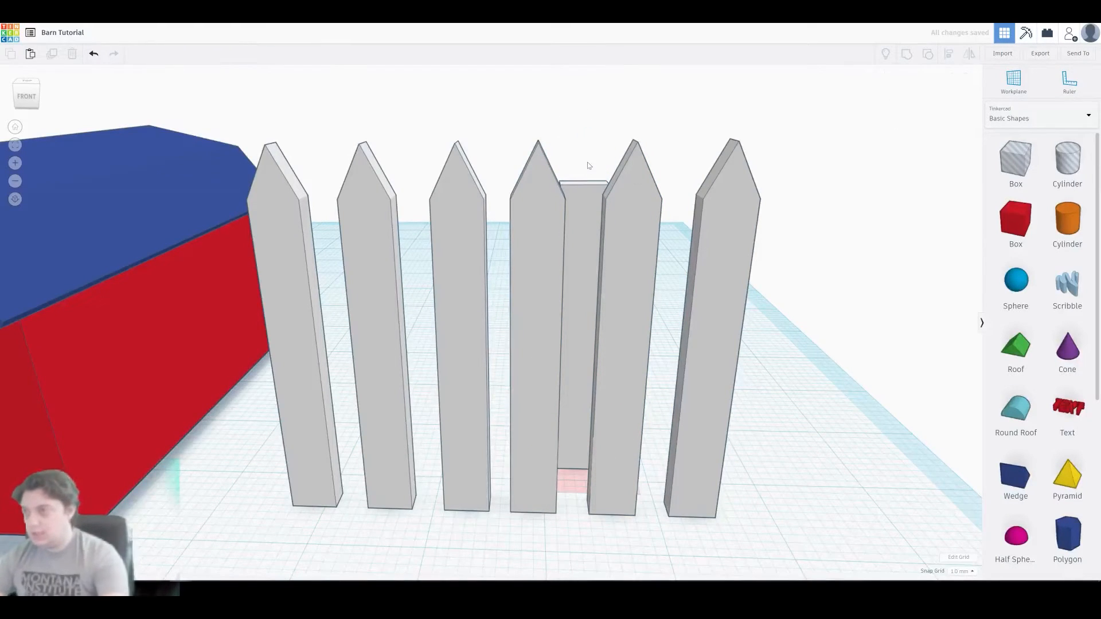
# - Bring the flat-topped board out in front of the picket row and rotate it 90° to lie horizontally as a rail
pyautogui.click(583, 192)
pyautogui.moveTo(586, 240); pyautogui.dragTo(541, 272)
pyautogui.scroll(-3, 541, 271)
pyautogui.moveTo(522, 427); pyautogui.dragTo(505, 294, button='middle')
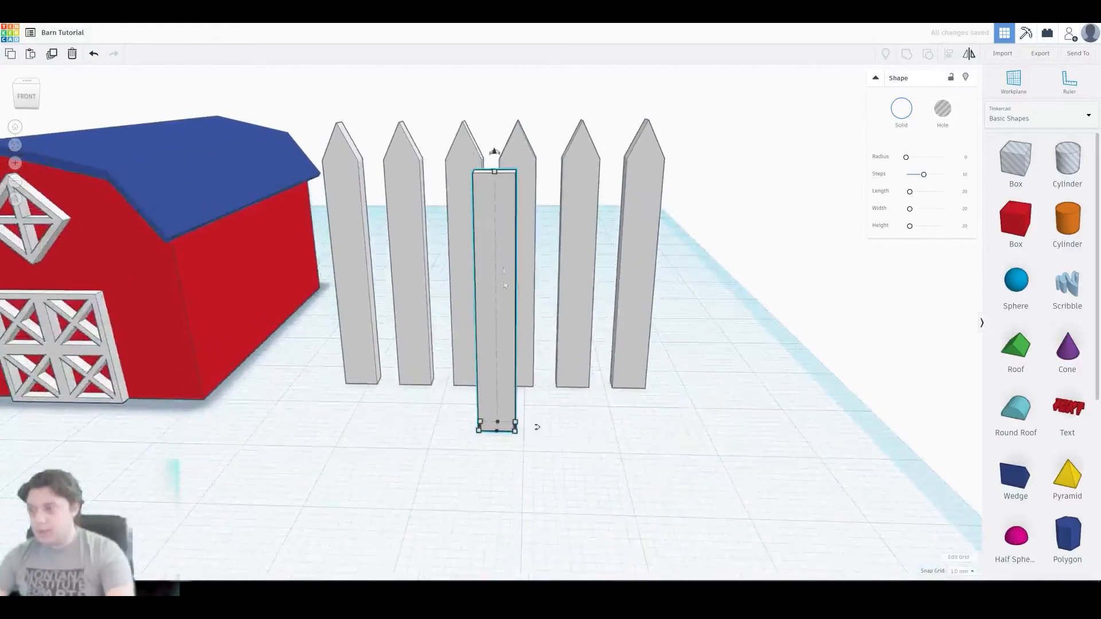
pyautogui.moveTo(498, 157)
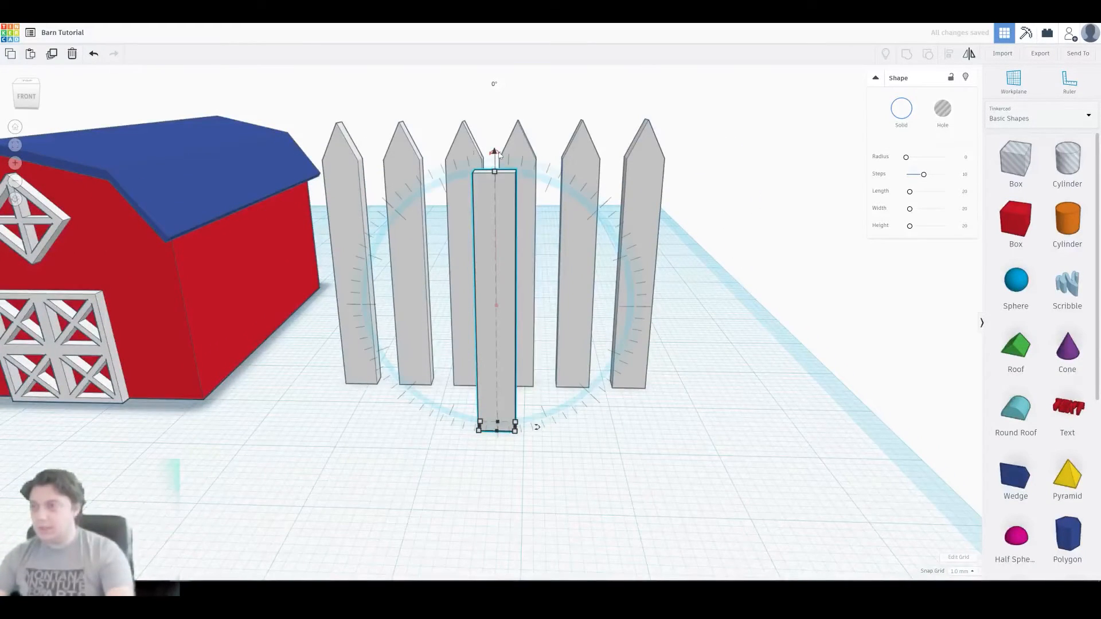
pyautogui.moveTo(499, 154); pyautogui.dragTo(692, 306)
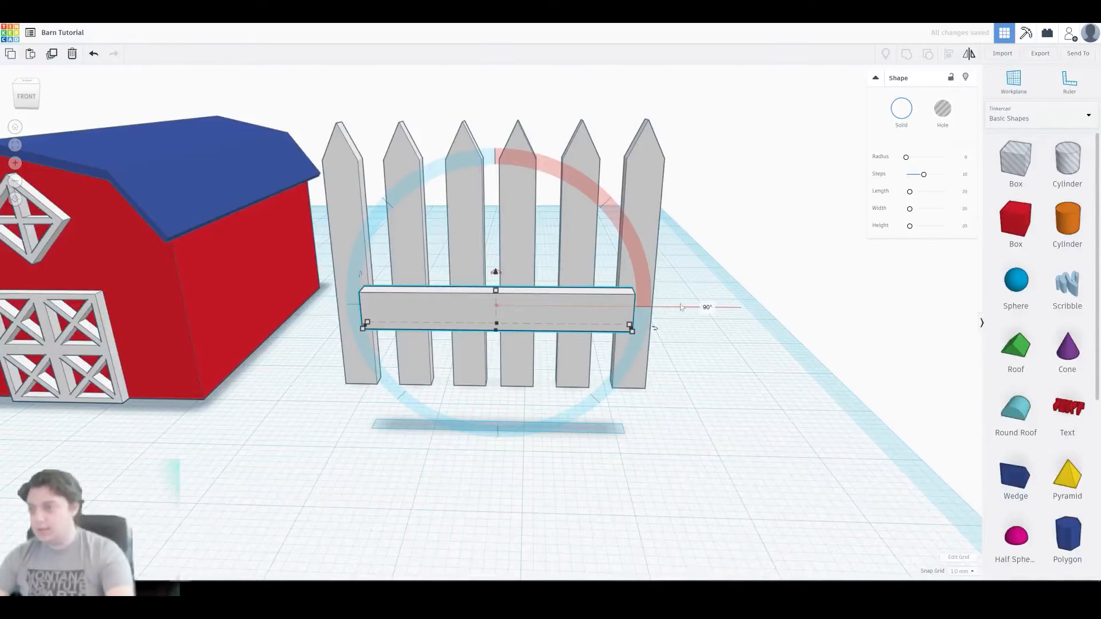
# - Lengthen the horizontal rail to span all six pickets and set it against their back side
pyautogui.keyDown('alt'); pyautogui.moveTo(635, 329); pyautogui.dragTo(585, 287); pyautogui.keyUp('alt')
pyautogui.moveTo(638, 272); pyautogui.dragTo(372, 256, button='right')
pyautogui.scroll(6, 373, 257)
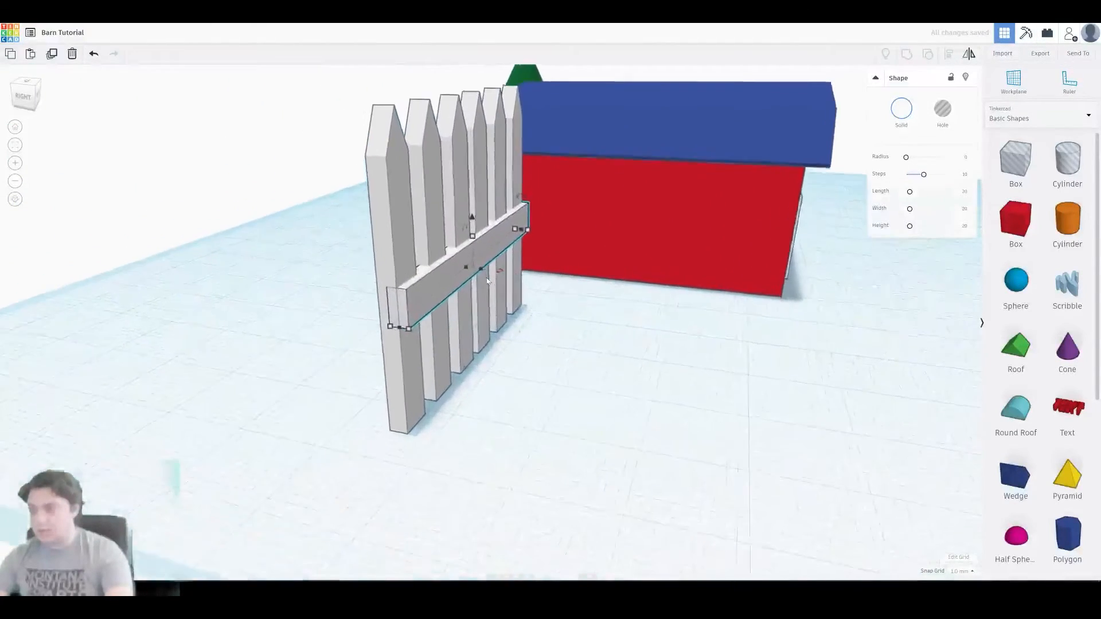
pyautogui.moveTo(452, 367); pyautogui.dragTo(479, 369)
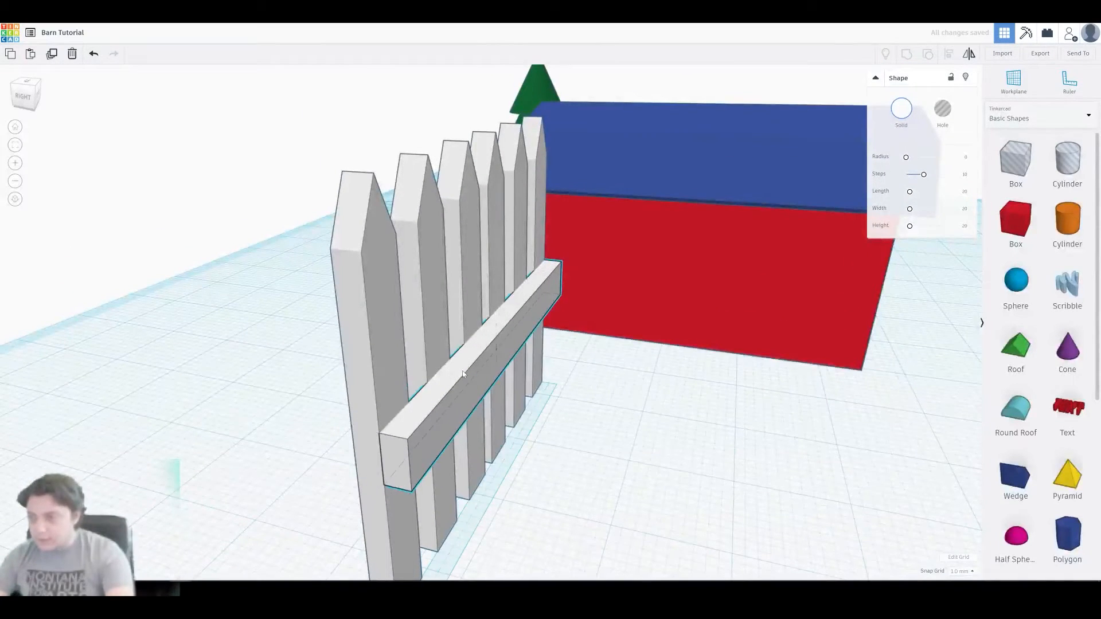
# - Raise the rail along the back of the pickets to just below their pointed tips
pyautogui.moveTo(496, 302); pyautogui.dragTo(491, 195)
pyautogui.click(494, 190)
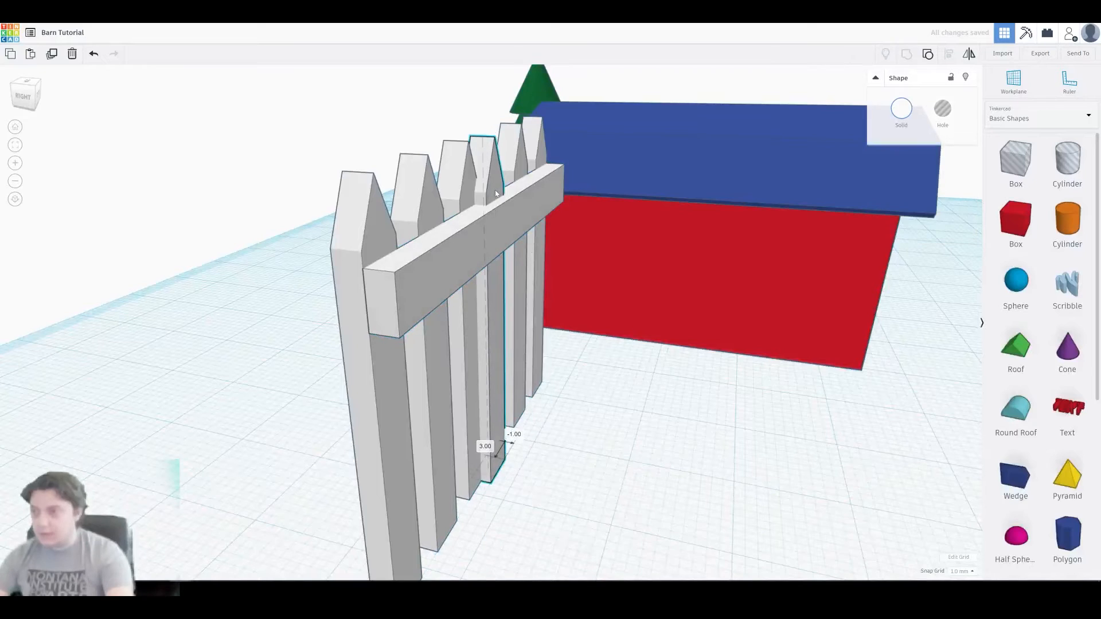
pyautogui.click(501, 195)
pyautogui.moveTo(493, 181); pyautogui.dragTo(493, 194)
pyautogui.click(634, 373)
pyautogui.moveTo(635, 376); pyautogui.dragTo(479, 338, button='right')
# - Duplicate the upper rail, lower the copy 17 mm, and align it across the lower part of the pickets
pyautogui.click(454, 234)
pyautogui.hotkey('ctrl', 'v')
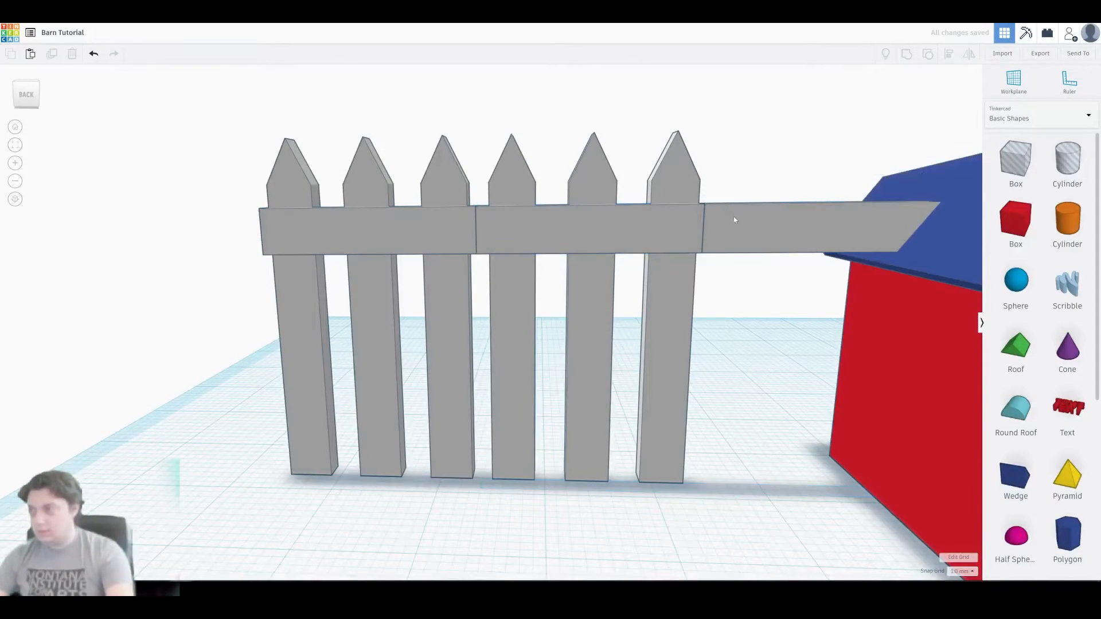
pyautogui.moveTo(704, 183); pyautogui.dragTo(683, 367)
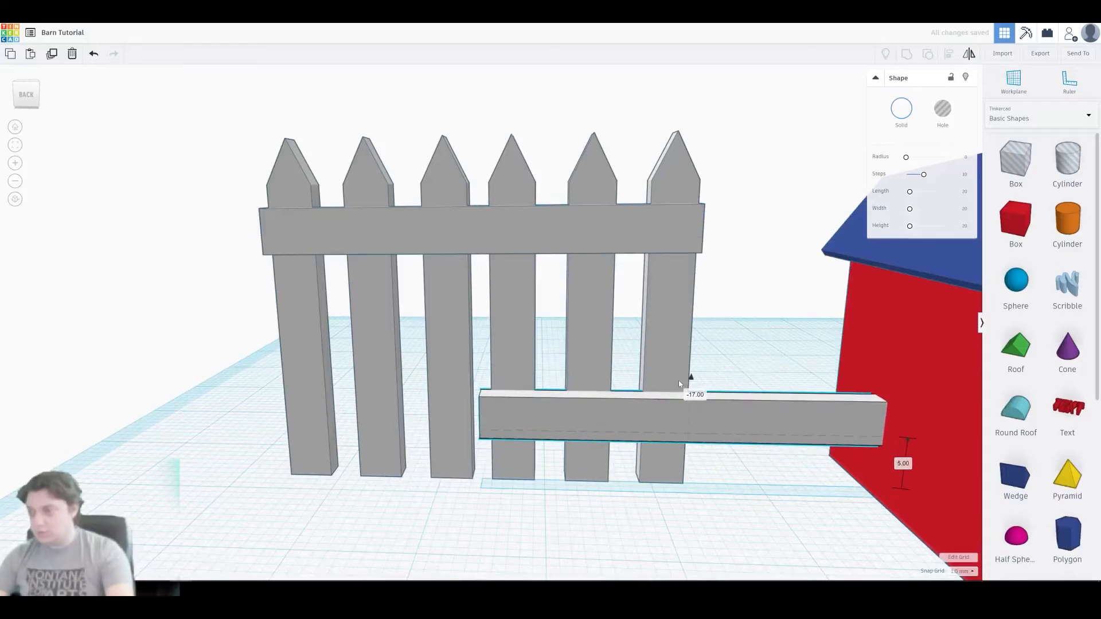
pyautogui.moveTo(758, 417); pyautogui.dragTo(551, 401)
# - Group the six pickets and both rails into one fence section
pyautogui.click(245, 338)
pyautogui.moveTo(252, 342); pyautogui.dragTo(625, 385, button='right')
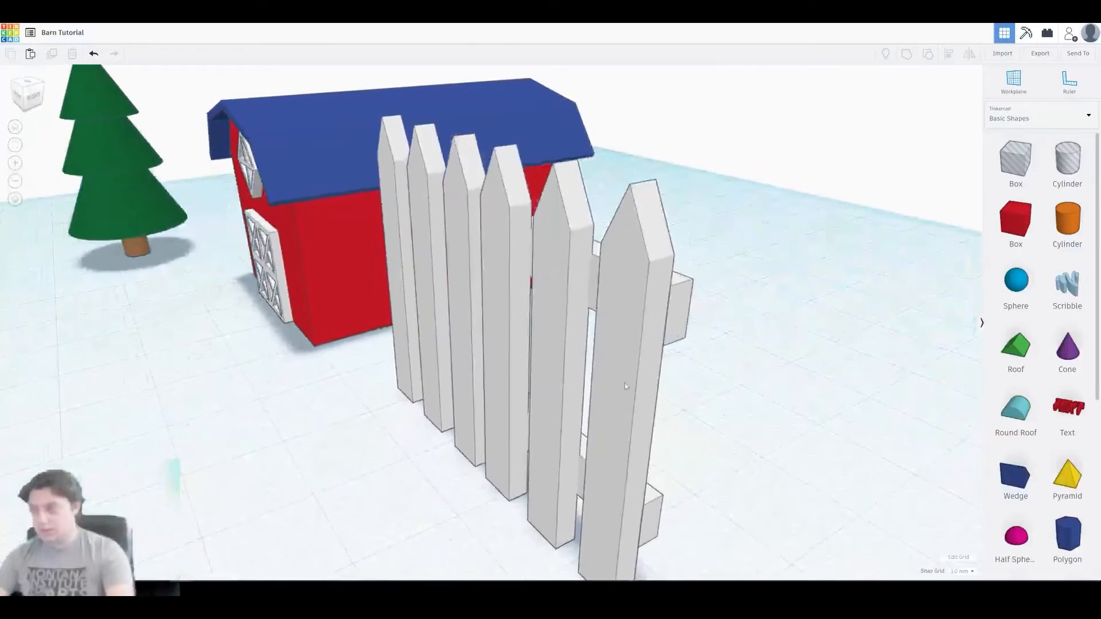
pyautogui.moveTo(724, 371); pyautogui.dragTo(319, 342, button='right')
pyautogui.moveTo(255, 159); pyautogui.dragTo(697, 544)
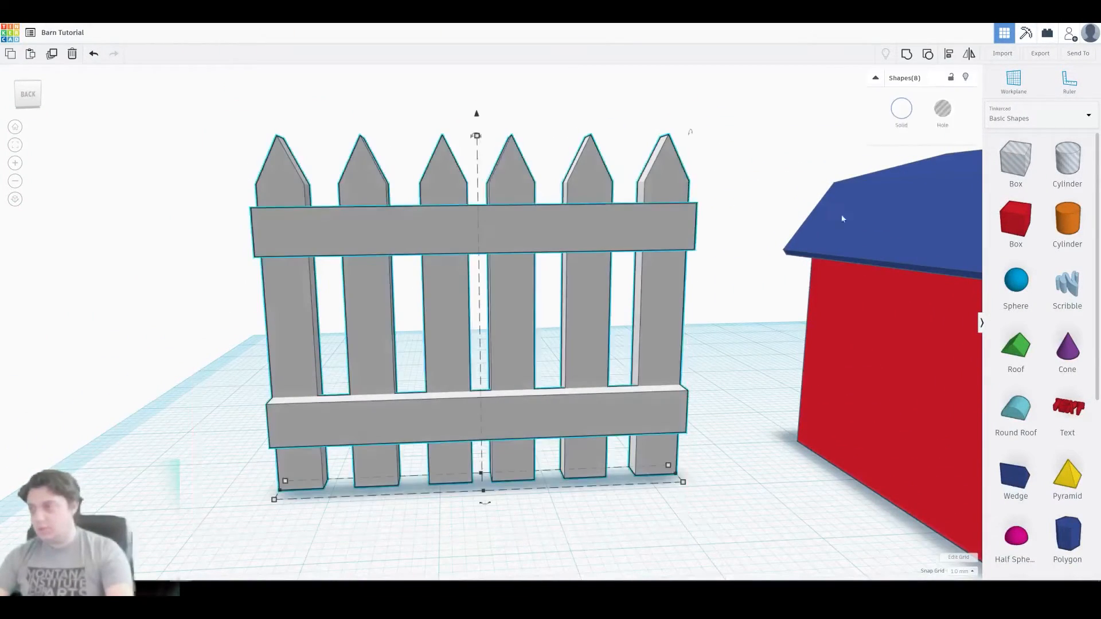
pyautogui.hotkey('ctrl', 'g')
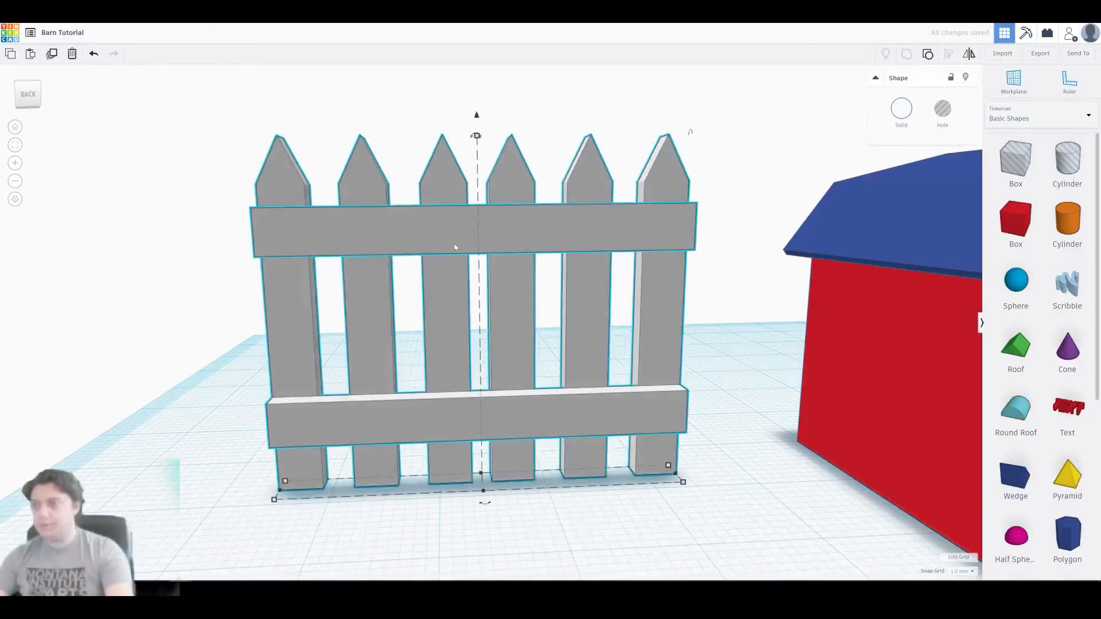
pyautogui.moveTo(223, 187); pyautogui.dragTo(597, 314, button='right')
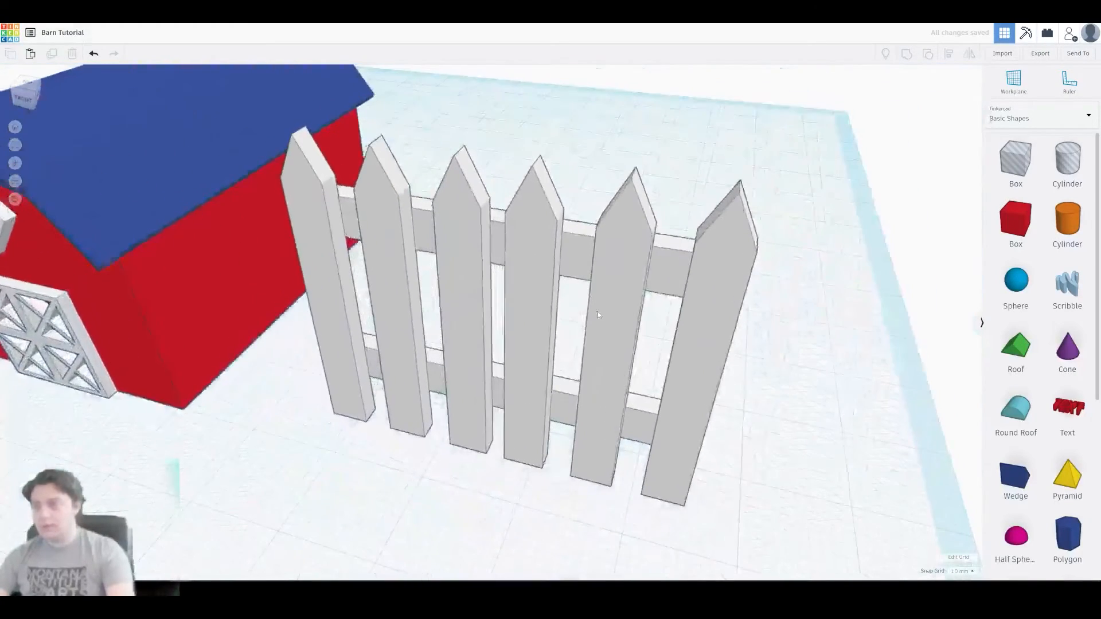
# - Try placing a copy of the fence section directly against the end of the original, and undo the placement
pyautogui.hotkey('ctrl', 'c')
pyautogui.hotkey('ctrl', 'v')
pyautogui.moveTo(800, 261); pyautogui.dragTo(770, 268, button='right')
pyautogui.moveTo(771, 269); pyautogui.dragTo(589, 310, button='middle')
pyautogui.moveTo(590, 312); pyautogui.dragTo(923, 395)
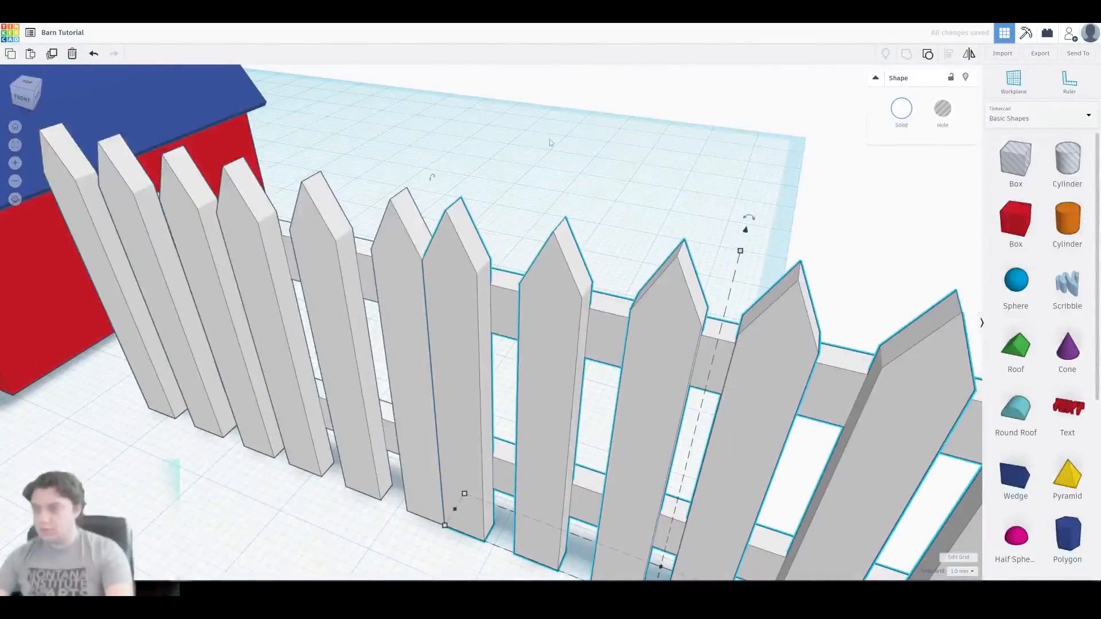
pyautogui.click(542, 243)
pyautogui.moveTo(543, 244); pyautogui.dragTo(509, 315, button='right')
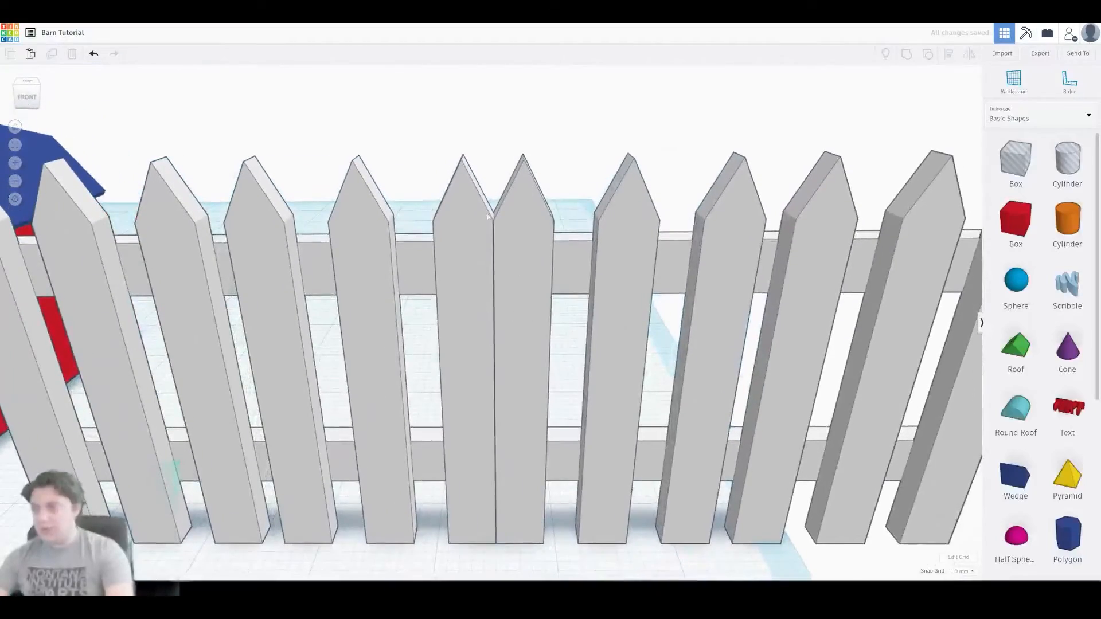
pyautogui.moveTo(498, 216); pyautogui.dragTo(120, 244, button='right')
pyautogui.hotkey('ctrl', 'z')
pyautogui.hotkey('ctrl', 'z')
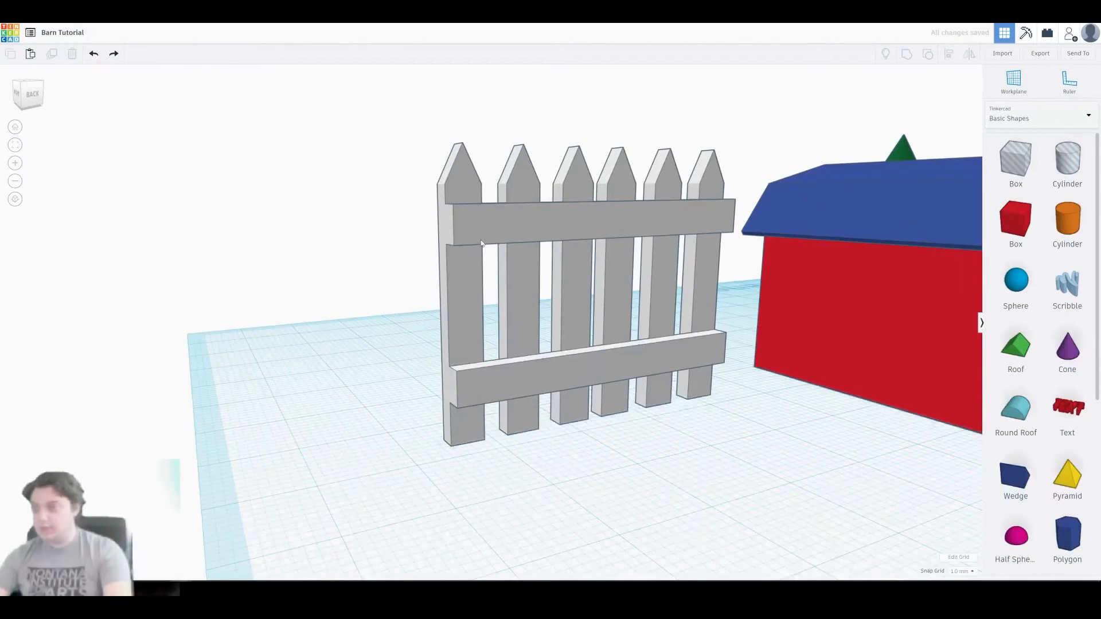
# - Ungroup the fence section and shift both rails together so they overhang the picket farthest from the barn
pyautogui.click(599, 412)
pyautogui.moveTo(651, 266); pyautogui.dragTo(562, 340, button='middle')
pyautogui.scroll(2, 508, 312)
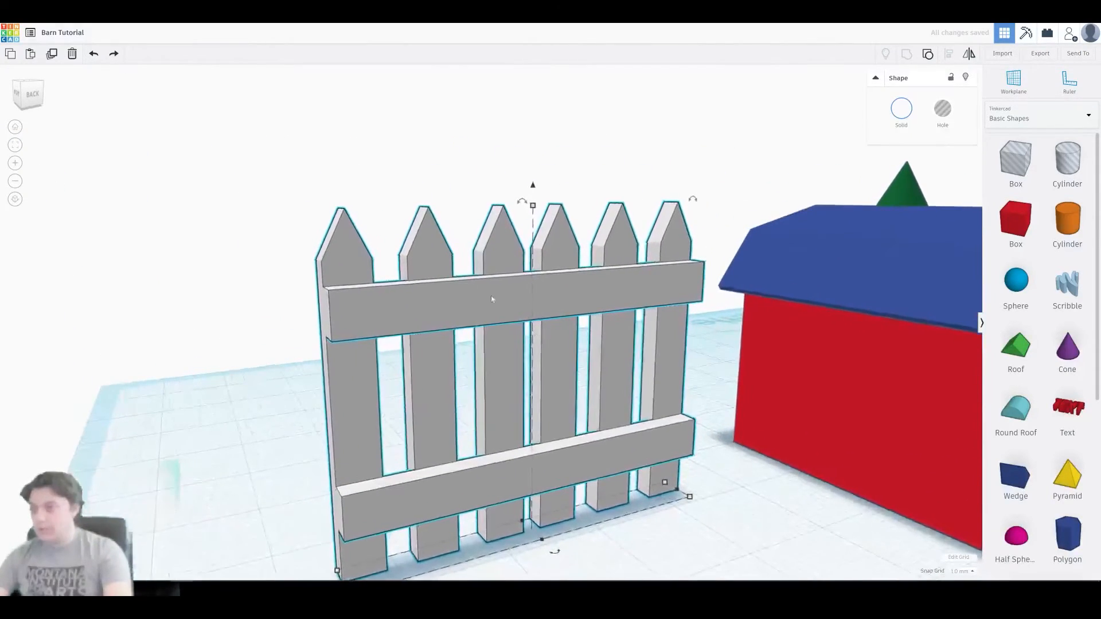
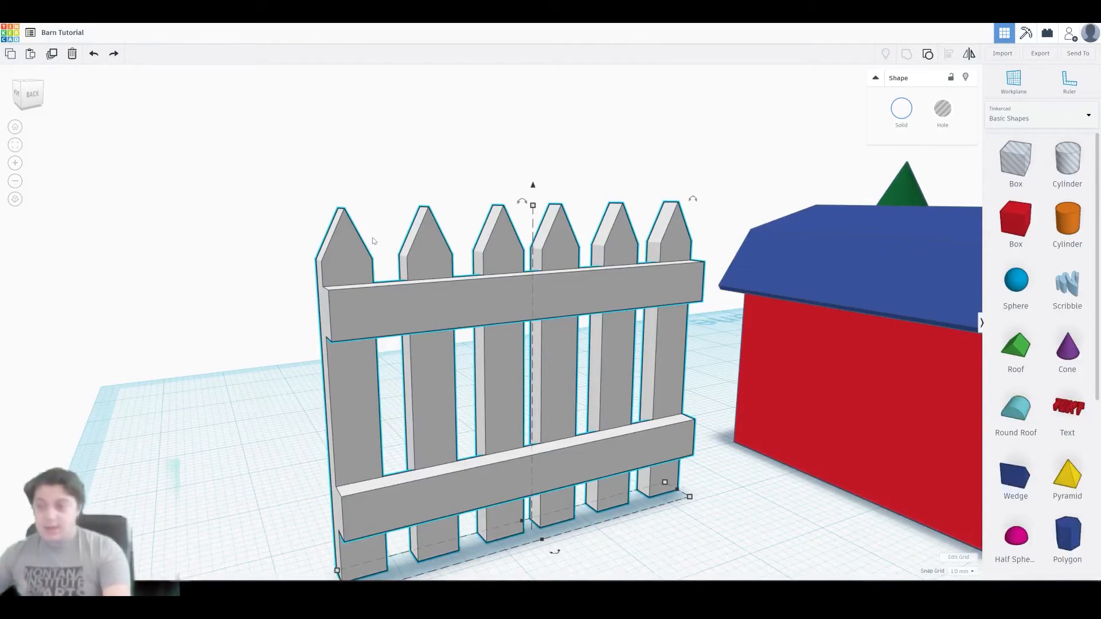
pyautogui.moveTo(433, 293); pyautogui.dragTo(358, 292, button='middle')
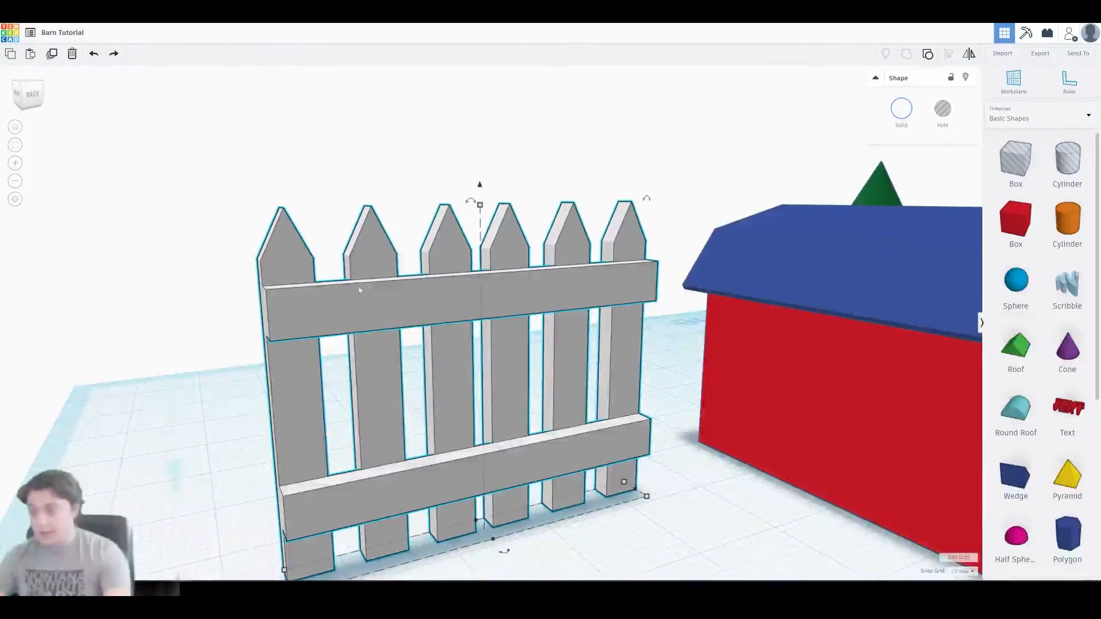
pyautogui.press('Escape')
pyautogui.click(418, 312)
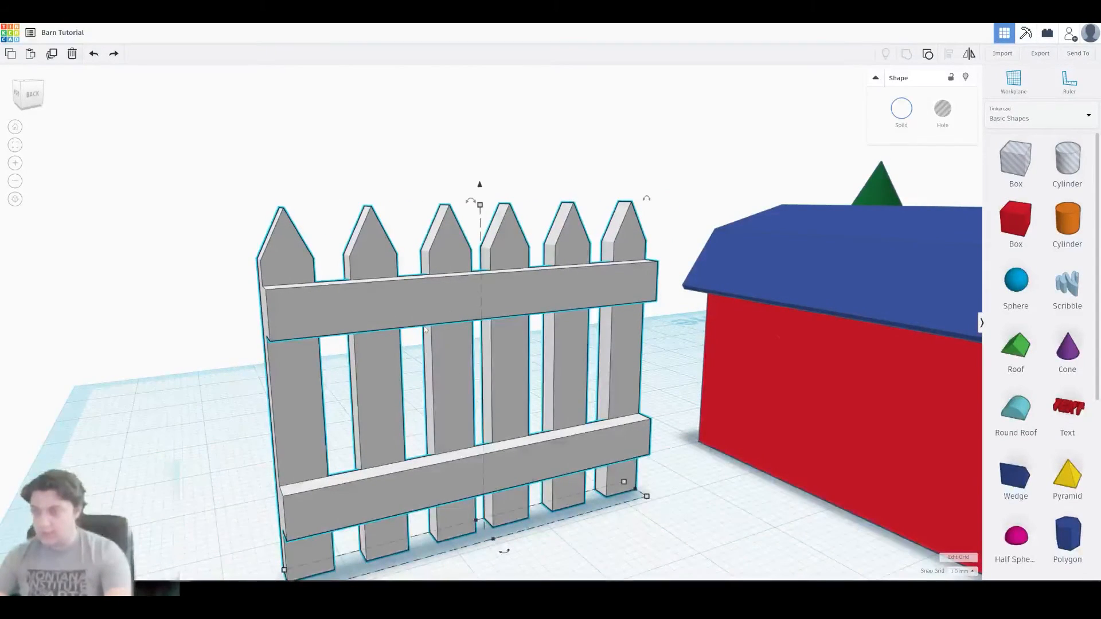
pyautogui.hotkey('ctrl', 'shift', 'g')
pyautogui.click(383, 300)
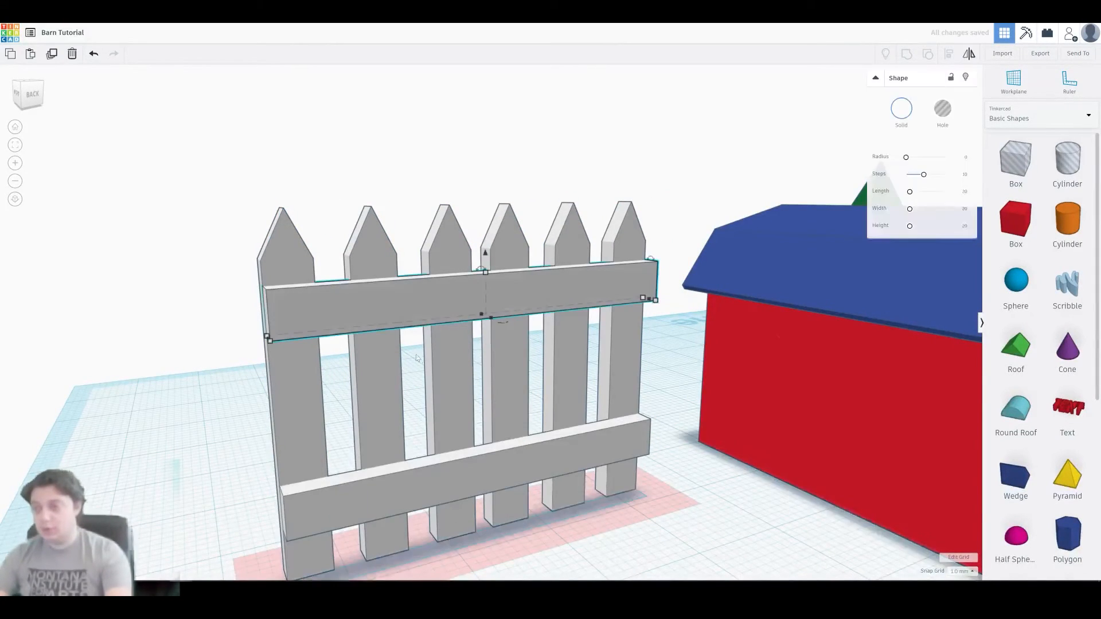
pyautogui.keyDown('shift'); pyautogui.click(448, 480); pyautogui.keyUp('shift')
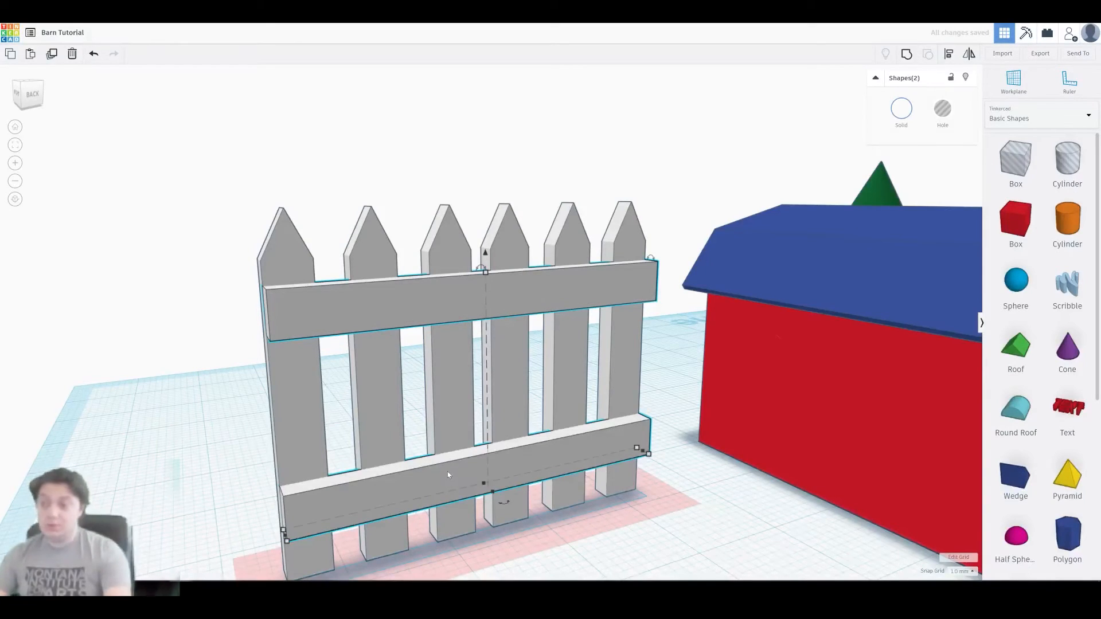
pyautogui.hotkey('ctrl', 'd')
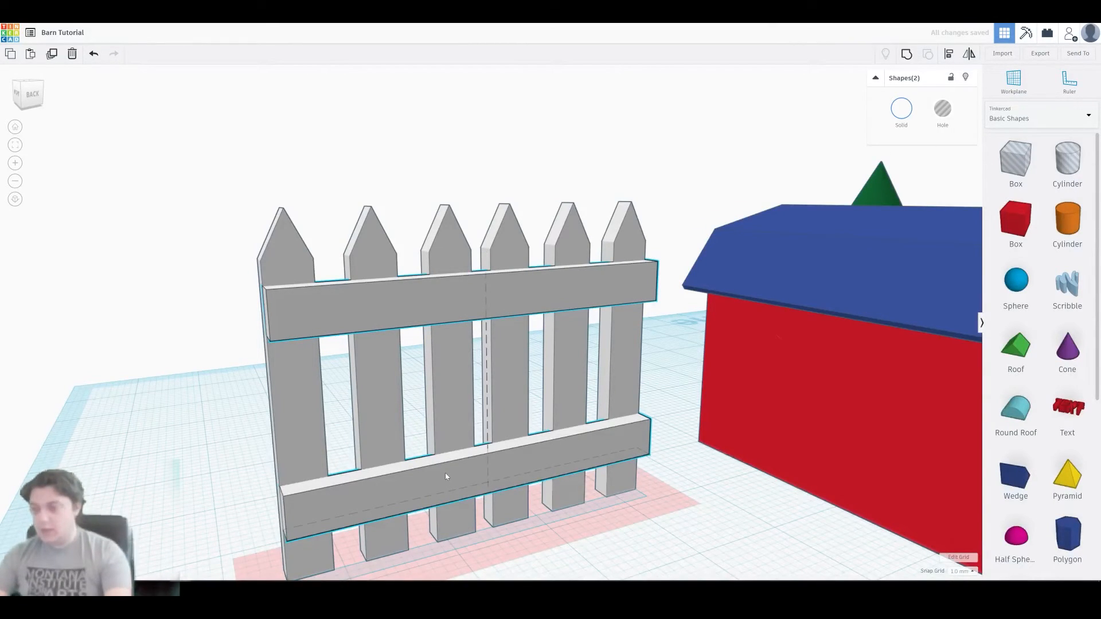
pyautogui.moveTo(445, 472)
pyautogui.mouseDown()
pyautogui.moveTo(430, 473)
pyautogui.moveTo(466, 471)
pyautogui.moveTo(426, 483)
pyautogui.mouseUp()
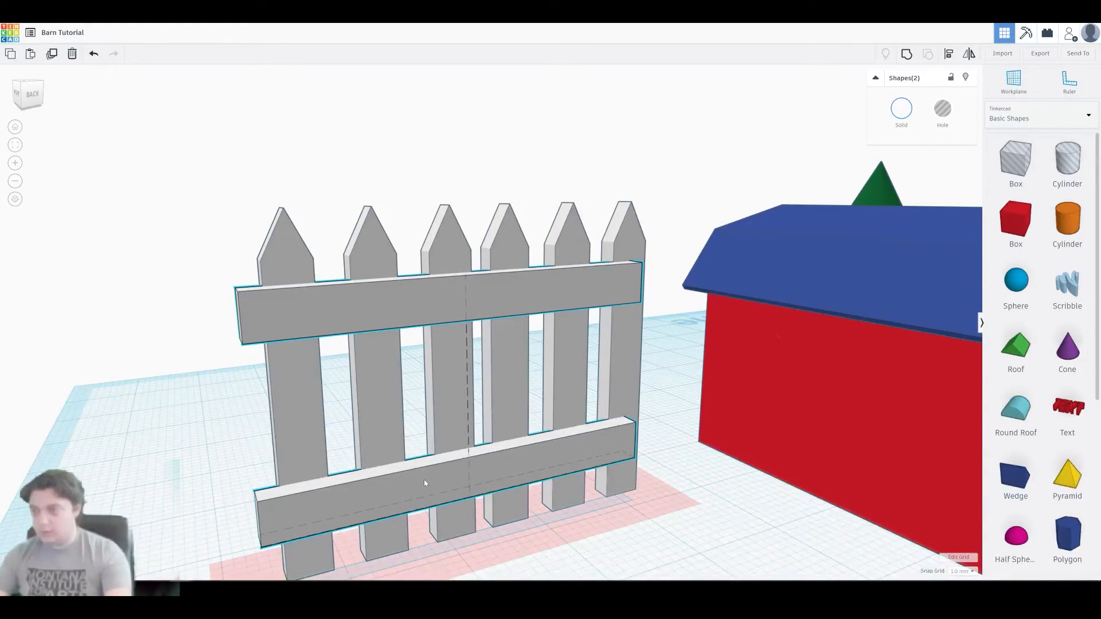
# - Lengthen both rails to 41 mm beyond the picket farthest from the barn and regroup the fence section
pyautogui.moveTo(440, 464); pyautogui.dragTo(312, 443, button='right')
pyautogui.moveTo(417, 445); pyautogui.dragTo(322, 431, button='middle')
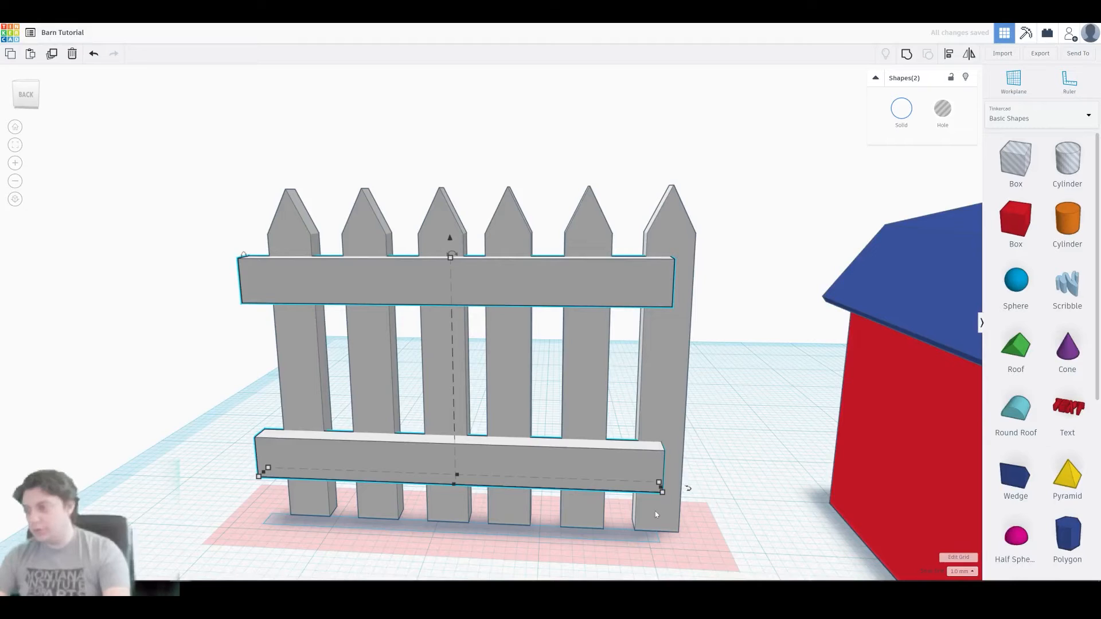
pyautogui.moveTo(597, 348); pyautogui.dragTo(654, 371, button='middle')
pyautogui.moveTo(430, 385); pyautogui.dragTo(473, 453, button='right')
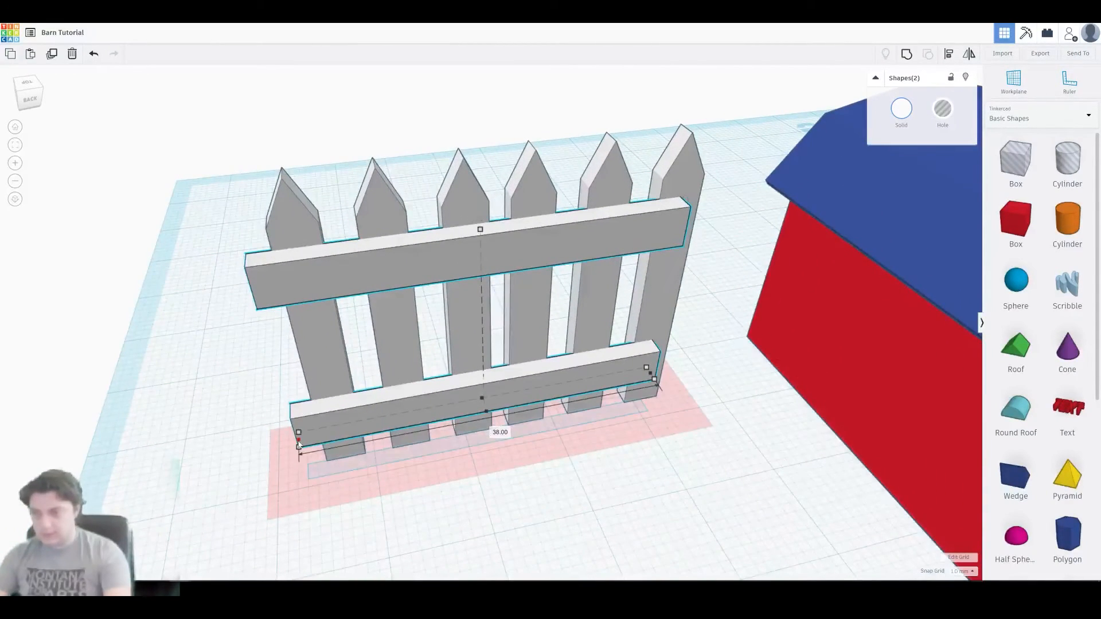
pyautogui.moveTo(297, 445); pyautogui.dragTo(272, 446)
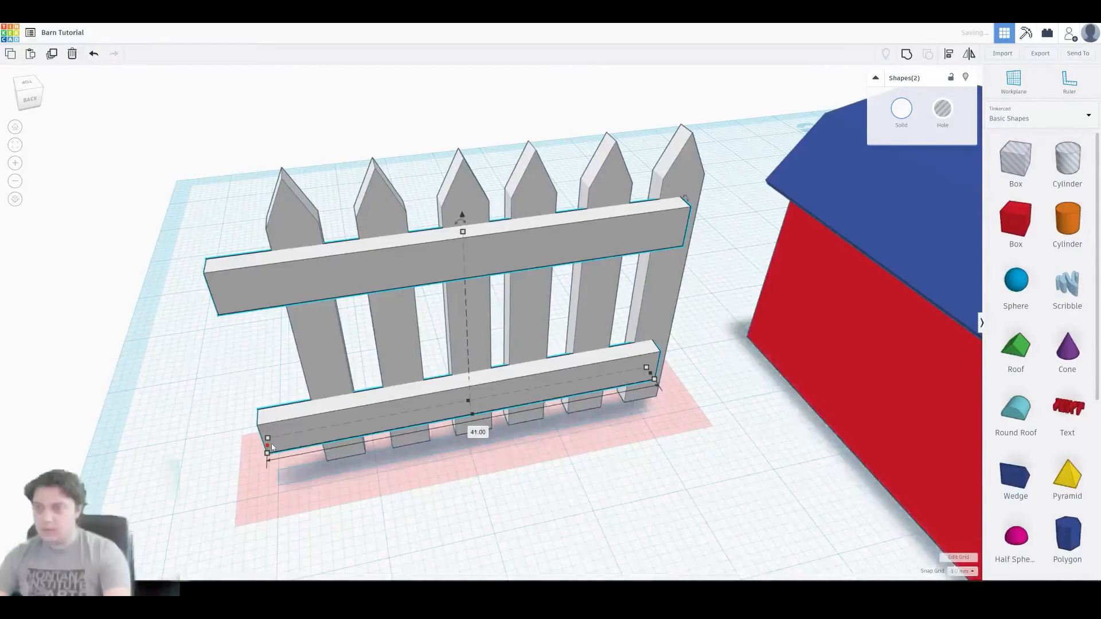
pyautogui.click(192, 286)
pyautogui.click(309, 224)
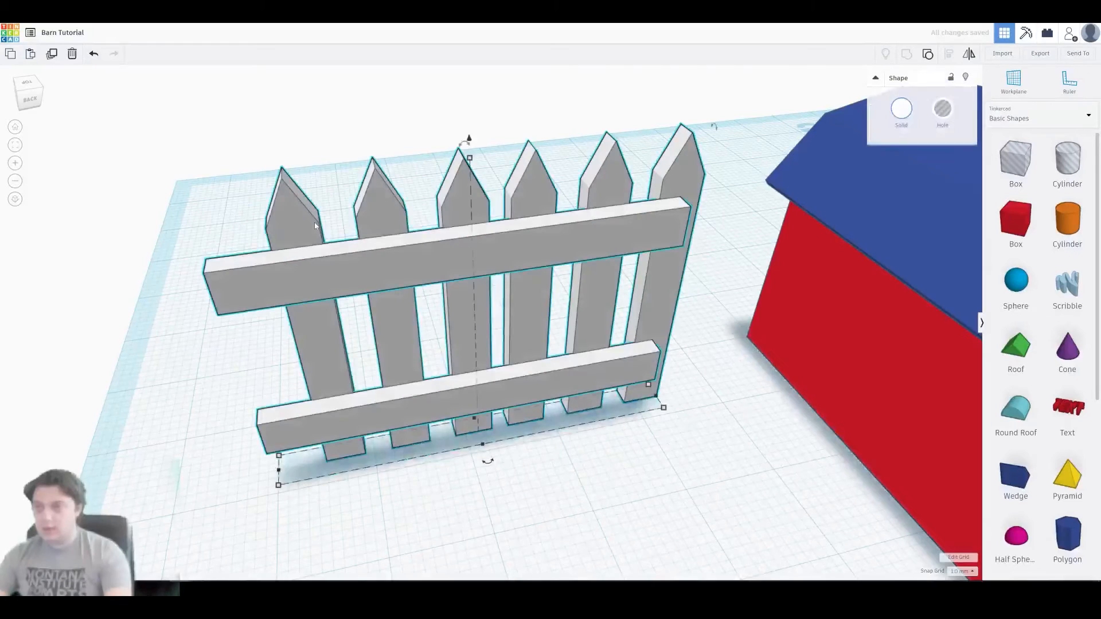
# - Duplicate the fence section and place the copy end to end with the original, keeping the picket spacing even
pyautogui.hotkey('ctrl', 'v')
pyautogui.moveTo(731, 211); pyautogui.dragTo(102, 270)
pyautogui.click(198, 154)
pyautogui.moveTo(154, 195); pyautogui.dragTo(708, 318, button='right')
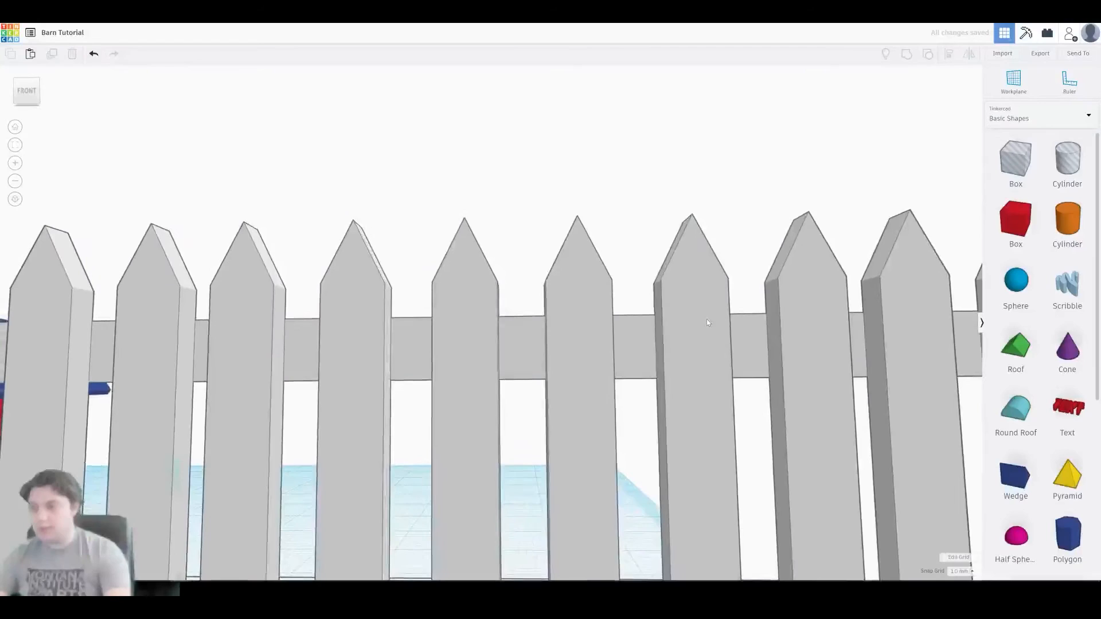
pyautogui.moveTo(708, 319); pyautogui.dragTo(514, 316, button='middle')
pyautogui.moveTo(514, 319); pyautogui.dragTo(521, 298, button='right')
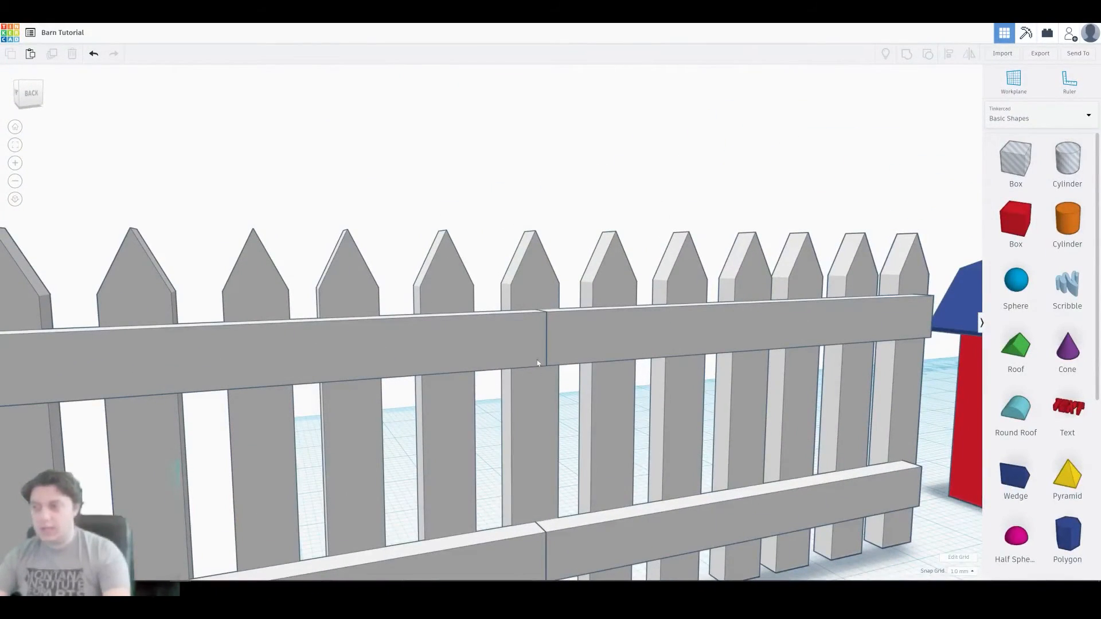
pyautogui.moveTo(474, 198); pyautogui.dragTo(483, 287, button='right')
pyautogui.scroll(-6, 483, 288)
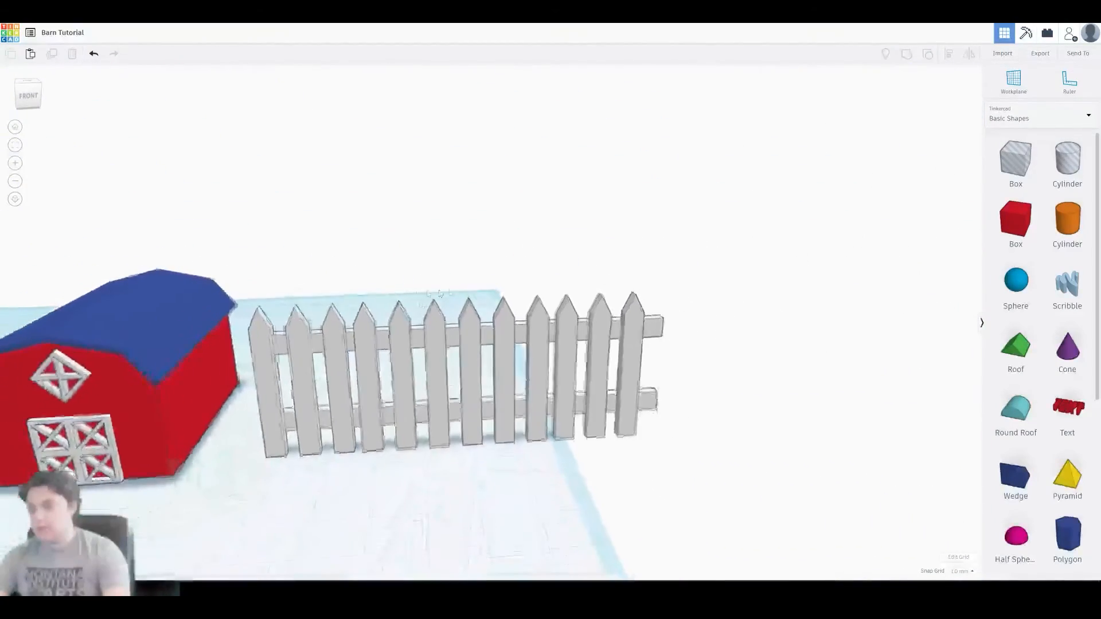
# - Move the two fence sections together up against the side of the barn
pyautogui.moveTo(669, 449); pyautogui.dragTo(640, 433)
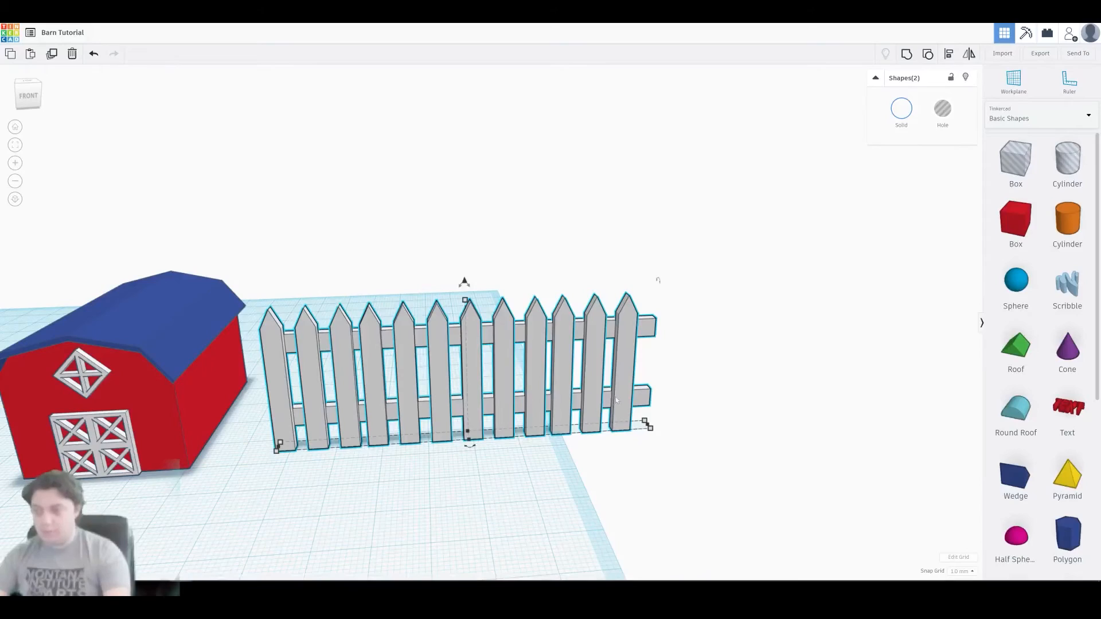
pyautogui.moveTo(620, 396); pyautogui.dragTo(557, 403)
pyautogui.moveTo(547, 243); pyautogui.dragTo(524, 275, button='right')
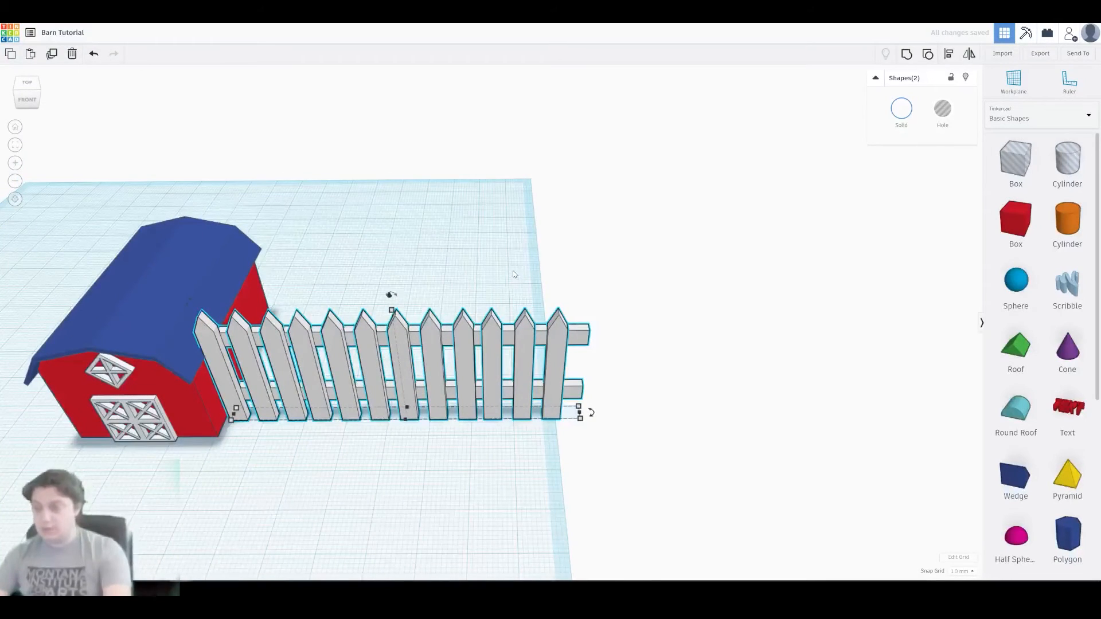
# - Duplicate the two fence sections and place the copies end to end with them, extending the fence away from the barn
pyautogui.hotkey('ctrl', 'd')
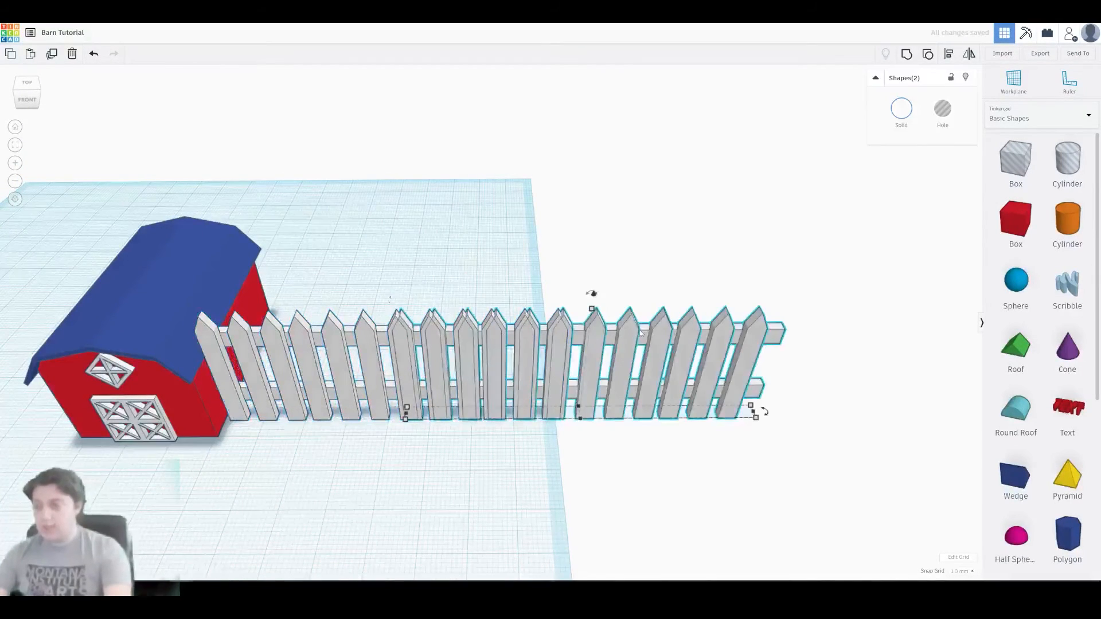
pyautogui.moveTo(632, 331); pyautogui.dragTo(828, 341)
pyautogui.click(764, 275)
pyautogui.moveTo(764, 275); pyautogui.dragTo(648, 240, button='right')
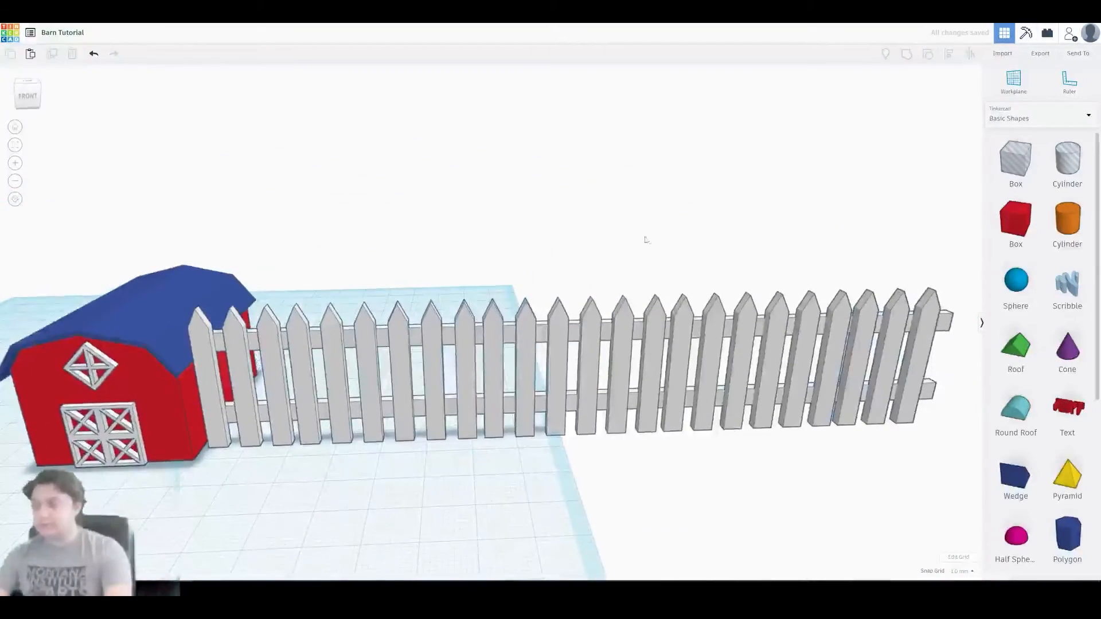
# - Group the four fence sections into a single long fence
pyautogui.moveTo(359, 272); pyautogui.dragTo(874, 440)
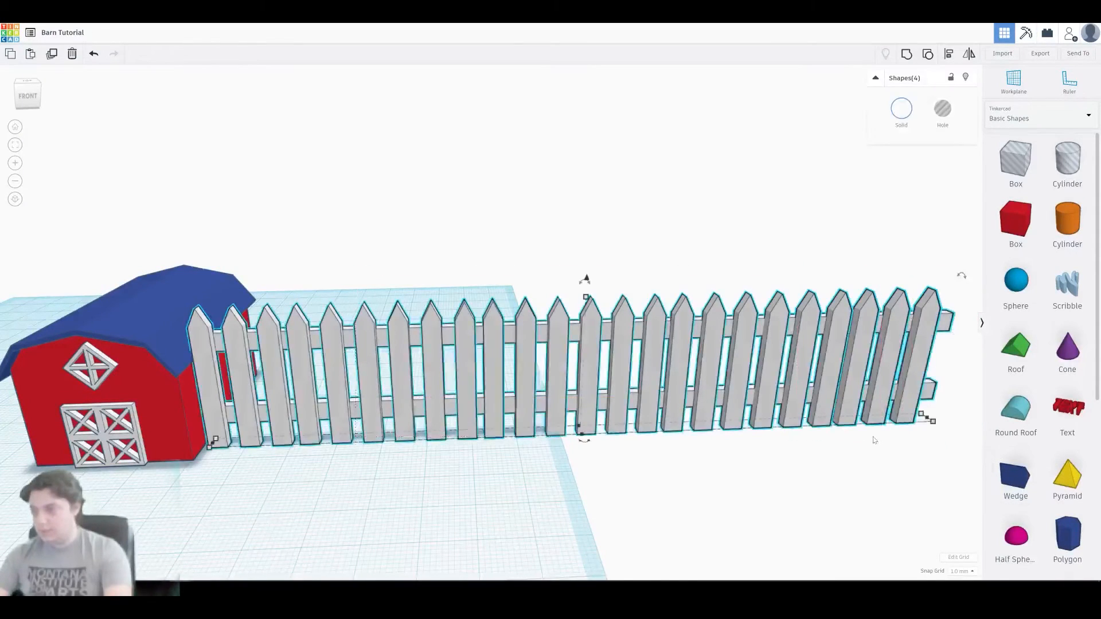
pyautogui.click(907, 55)
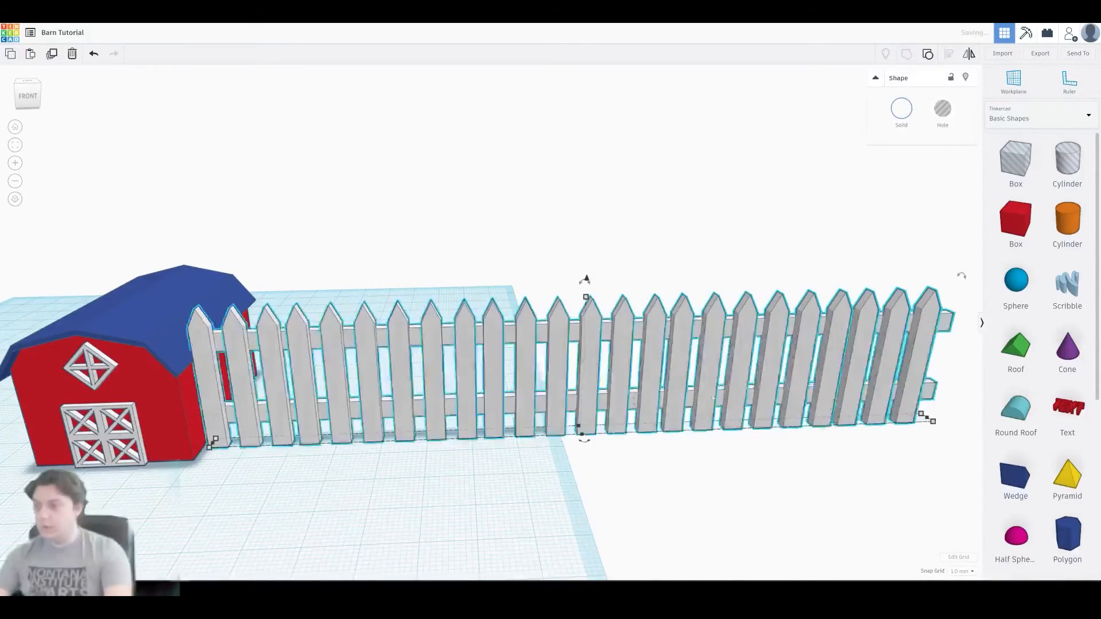
pyautogui.hotkey('ctrl', 'z')
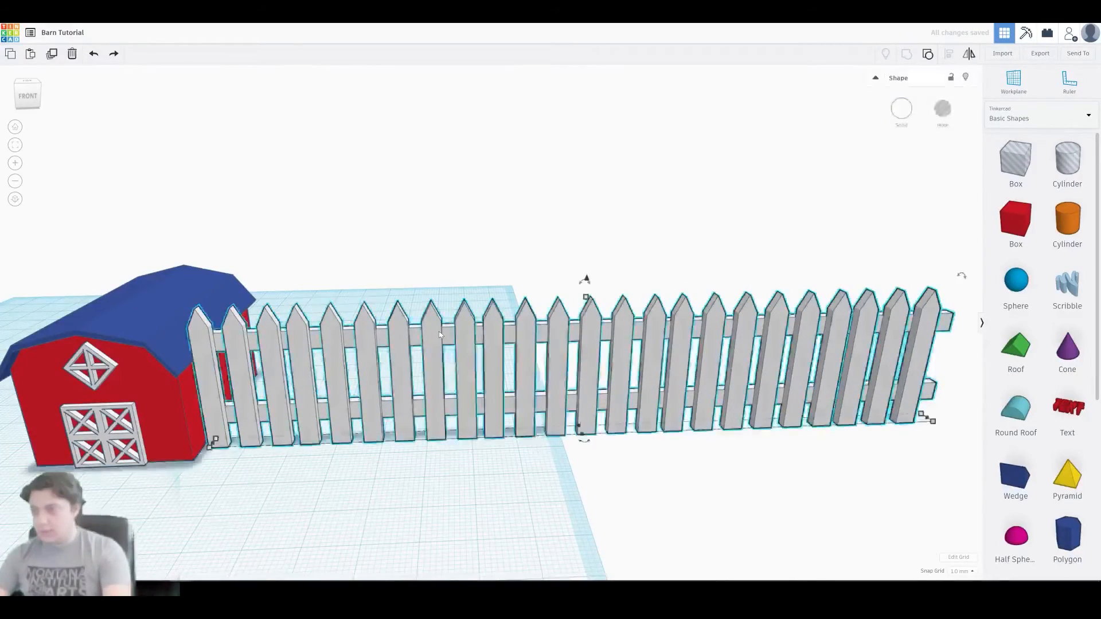
# - Duplicate the long fence and place the two fences parallel to each other against the same side of the barn
pyautogui.hotkey('ctrl', 'd')
pyautogui.moveTo(405, 314); pyautogui.dragTo(488, 393, button='right')
pyautogui.moveTo(906, 181); pyautogui.dragTo(608, 208)
pyautogui.moveTo(608, 207); pyautogui.dragTo(324, 121, button='right')
pyautogui.scroll(-4, 809, 282)
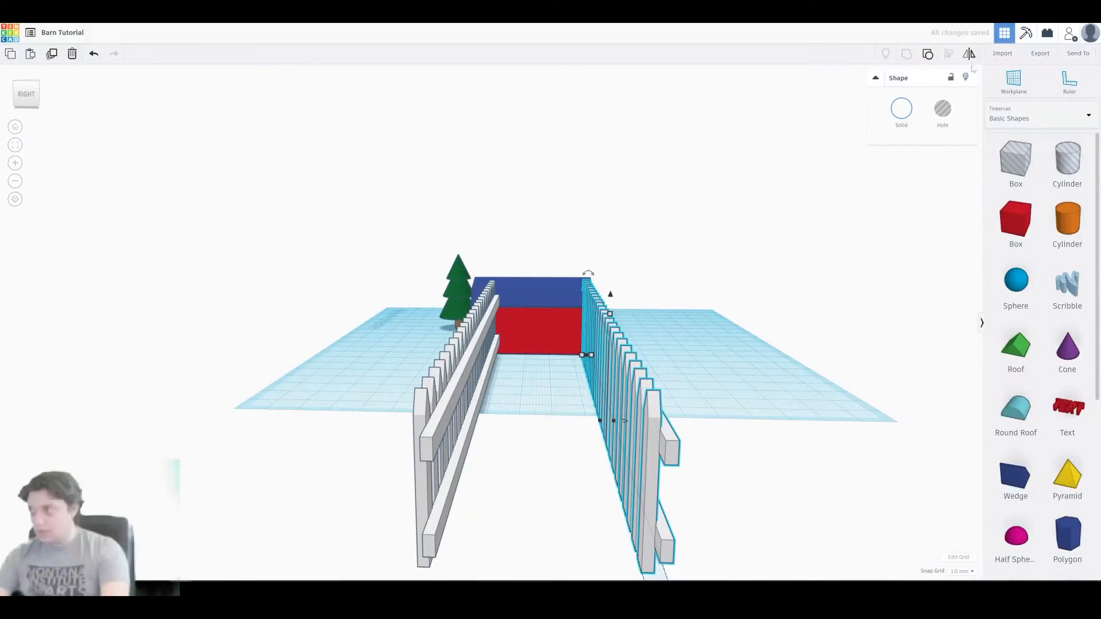
# - Mirror the fence nearer the barn doors so its rails face inward toward the other fence
pyautogui.moveTo(803, 263); pyautogui.dragTo(692, 389, button='right')
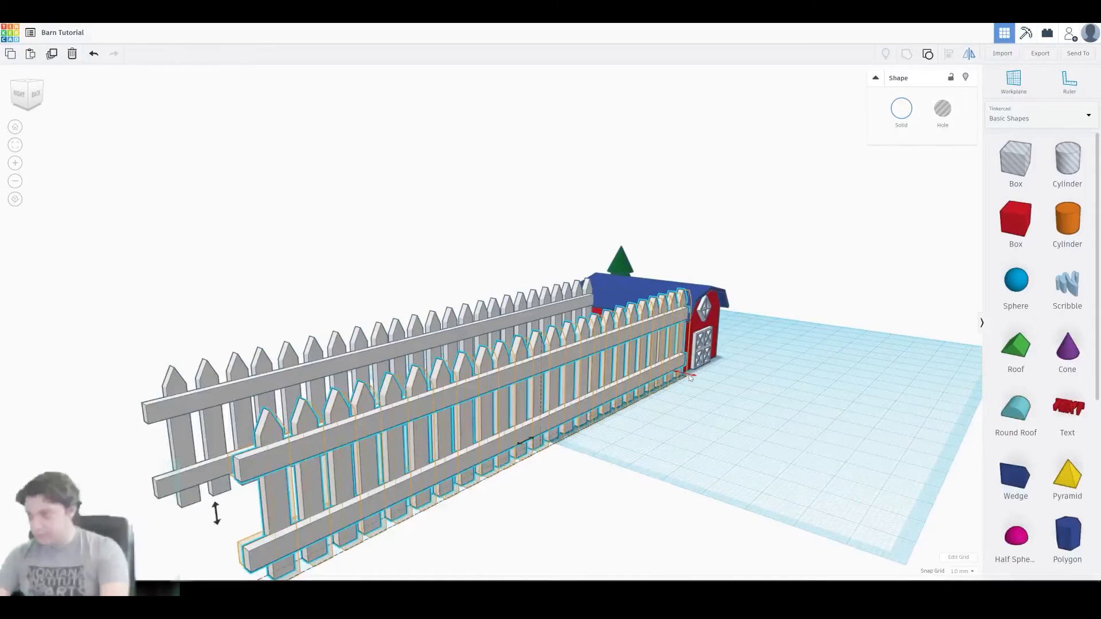
pyautogui.click(689, 376)
pyautogui.click(649, 468)
pyautogui.moveTo(625, 458); pyautogui.dragTo(539, 422, button='right')
pyautogui.moveTo(488, 382); pyautogui.dragTo(637, 354, button='right')
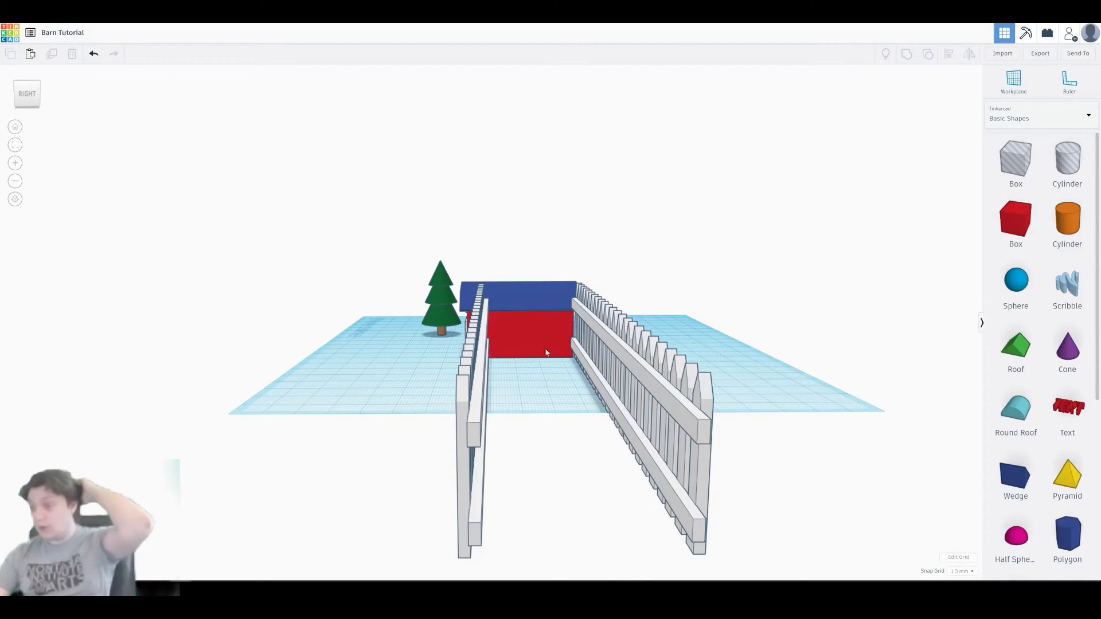
# - Select both fences and scale them down proportionally to a length of 50 mm
pyautogui.moveTo(741, 346); pyautogui.dragTo(568, 389, button='right')
pyautogui.click(536, 395)
pyautogui.keyDown('shift'); pyautogui.click(485, 351); pyautogui.keyUp('shift')
pyautogui.moveTo(484, 351)
pyautogui.mouseDown(button='right')
pyautogui.moveTo(516, 344)
pyautogui.moveTo(498, 337)
pyautogui.mouseUp(button='right')
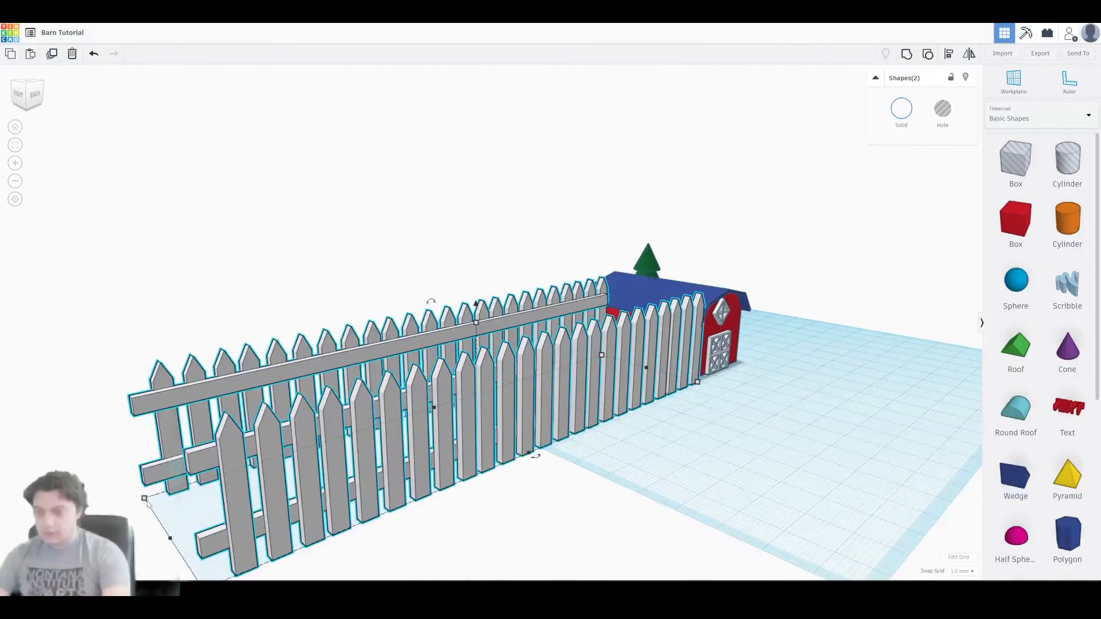
pyautogui.moveTo(148, 503)
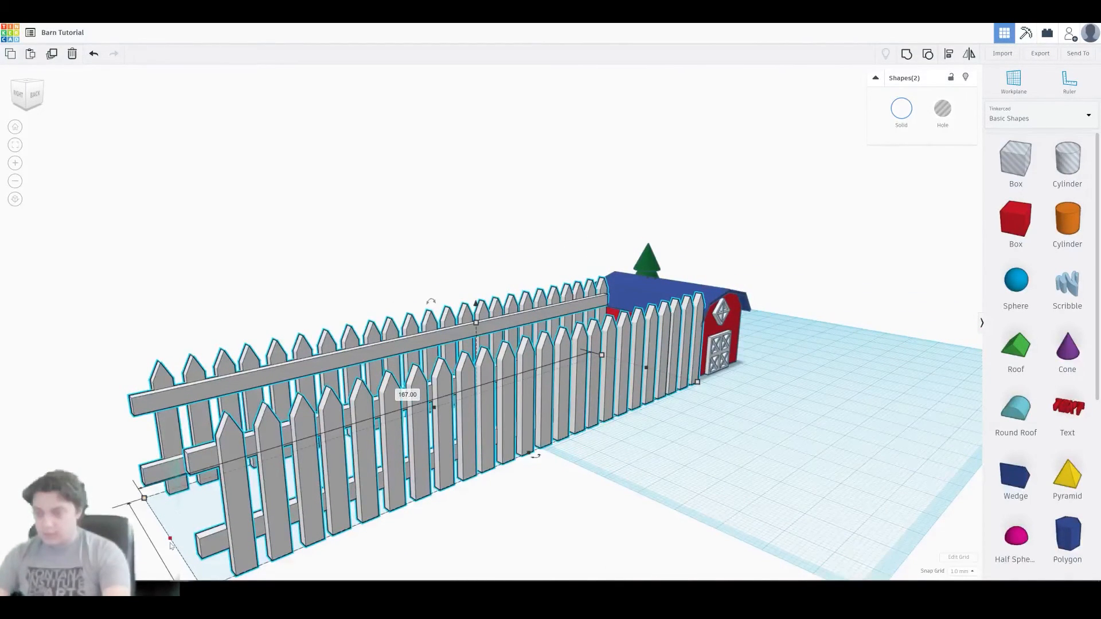
pyautogui.moveTo(171, 542); pyautogui.dragTo(573, 414)
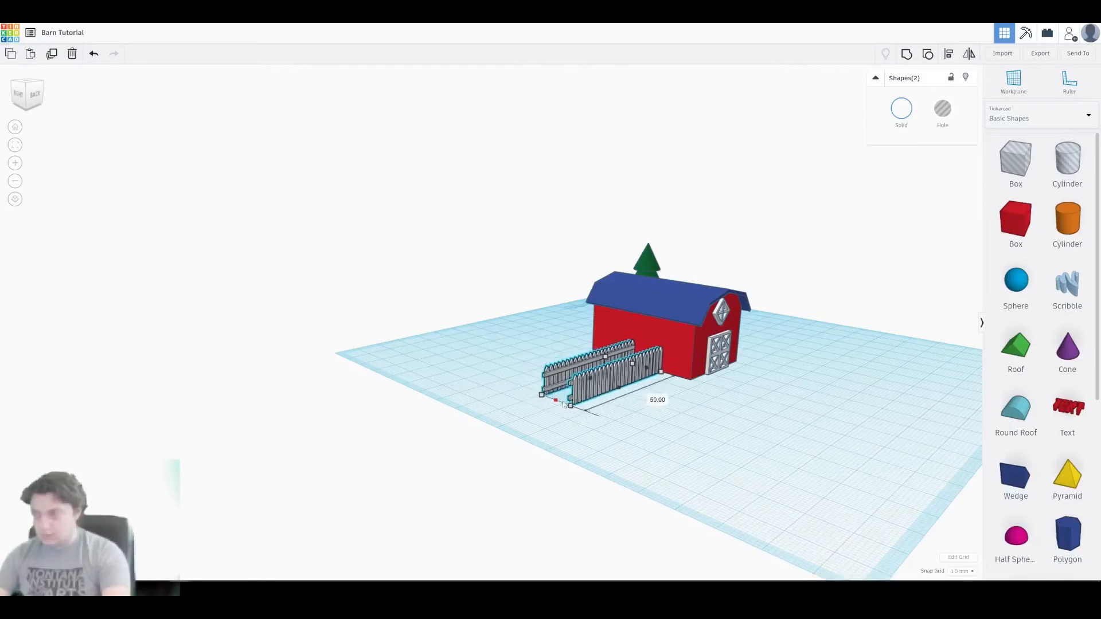
# - Move the two fences apart so they meet the barn's side wall near its front and back corners
pyautogui.moveTo(546, 356); pyautogui.dragTo(691, 367, button='right')
pyautogui.scroll(4, 706, 352)
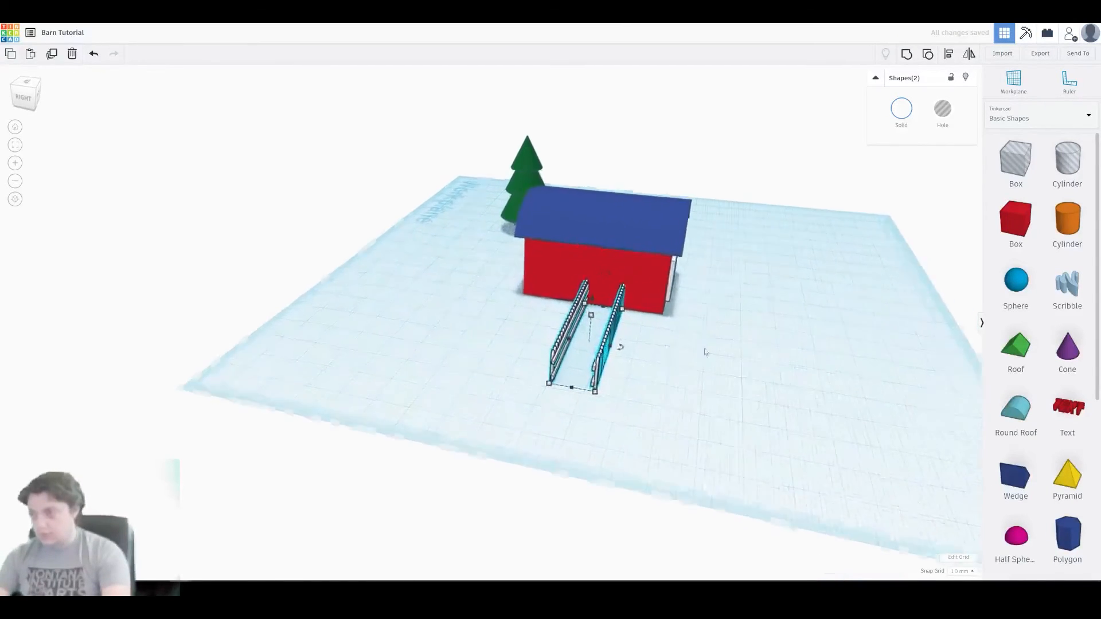
pyautogui.click(573, 337)
pyautogui.moveTo(555, 326); pyautogui.dragTo(509, 321)
pyautogui.click(625, 340)
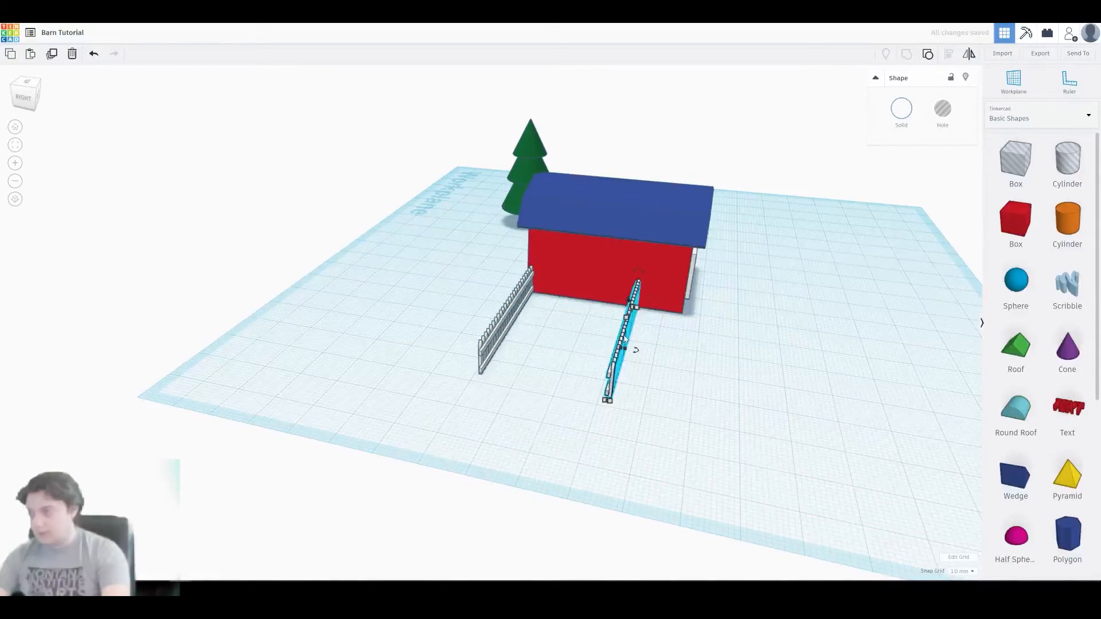
pyautogui.moveTo(625, 339); pyautogui.dragTo(676, 349)
pyautogui.moveTo(755, 359); pyautogui.dragTo(516, 333, button='right')
pyautogui.moveTo(516, 333); pyautogui.dragTo(393, 320, button='middle')
pyautogui.moveTo(393, 320); pyautogui.dragTo(617, 381, button='right')
pyautogui.moveTo(642, 405); pyautogui.dragTo(608, 343)
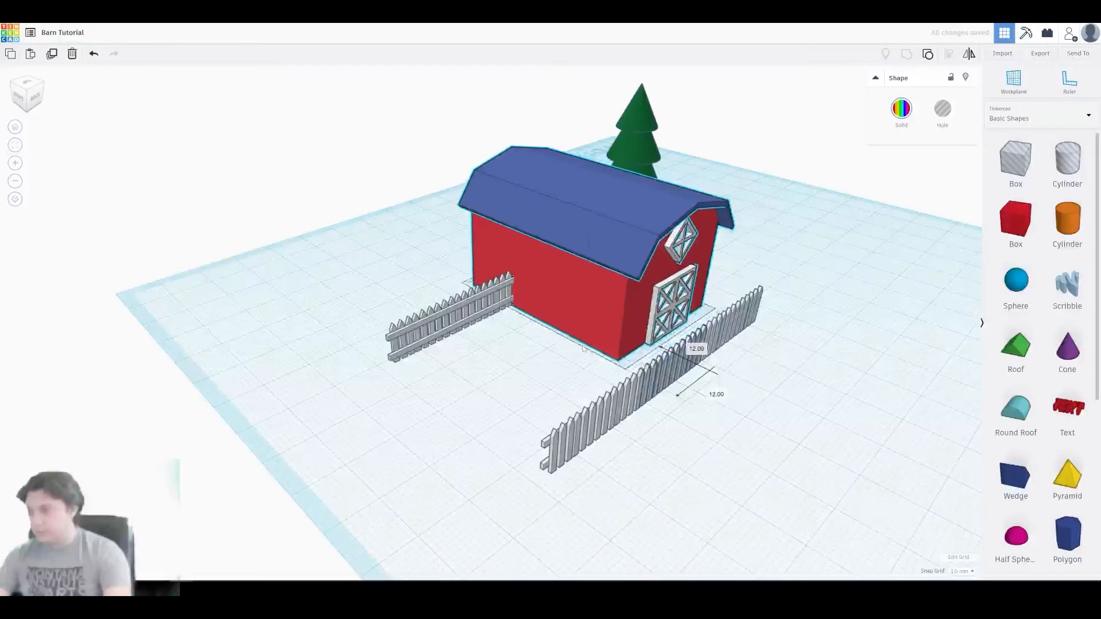
pyautogui.hotkey('ctrl', 'z')
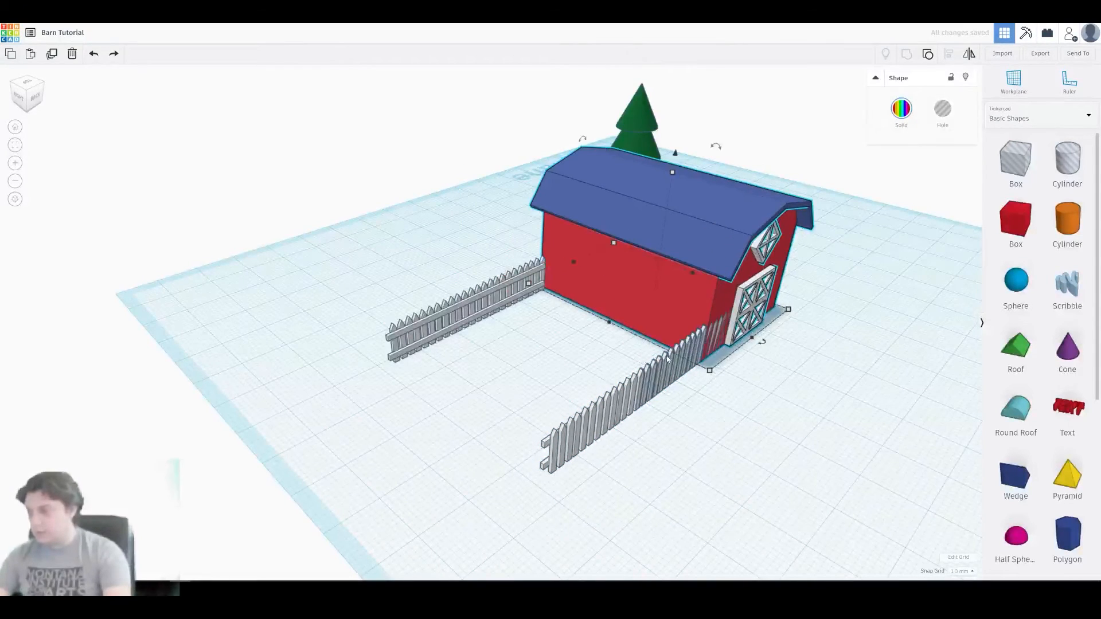
# - Duplicate the front fence, turn the copy perpendicular, and place it across the open ends of the two fences
pyautogui.click(562, 438)
pyautogui.hotkey('ctrl', 'd')
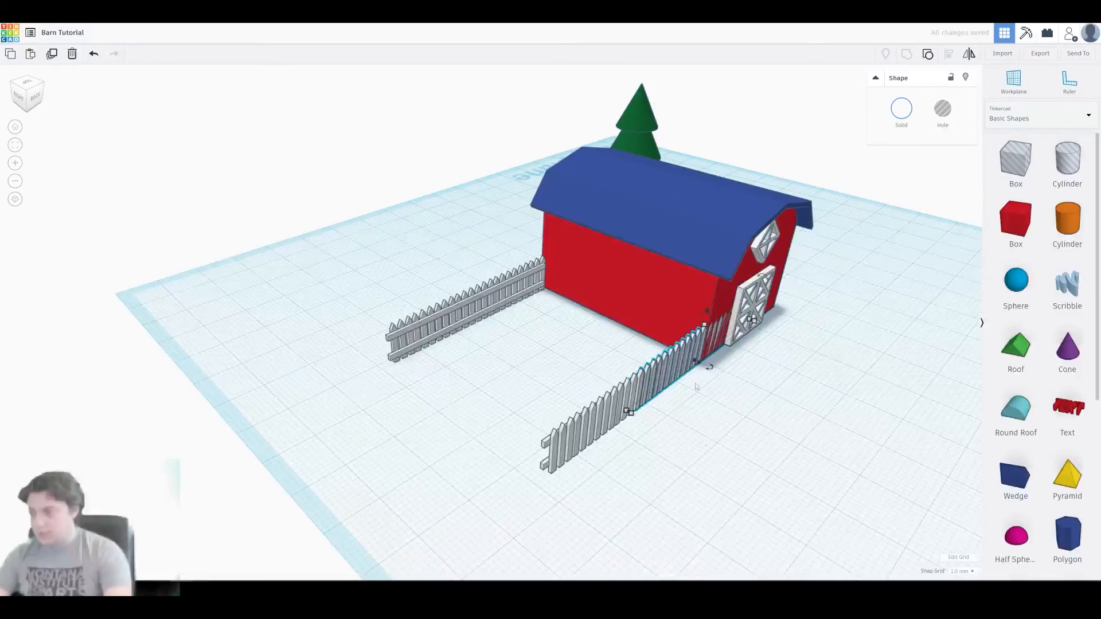
pyautogui.moveTo(649, 397); pyautogui.dragTo(487, 305)
pyautogui.moveTo(486, 399); pyautogui.dragTo(436, 439)
pyautogui.moveTo(476, 389); pyautogui.dragTo(462, 399)
pyautogui.moveTo(462, 400); pyautogui.dragTo(593, 297, button='right')
pyautogui.scroll(5, 535, 393)
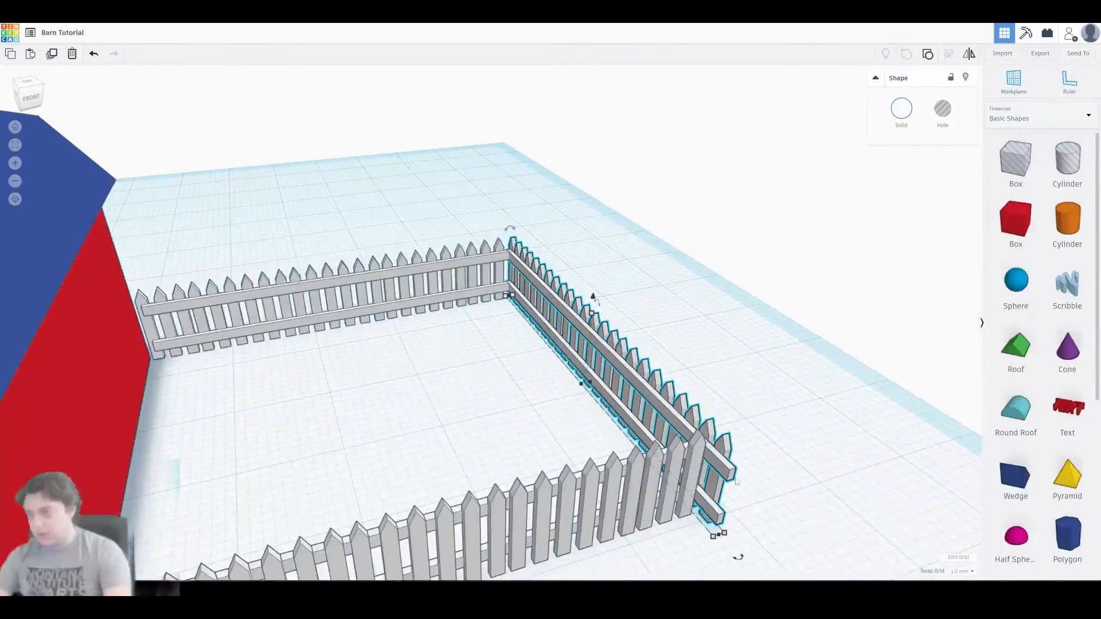
# - Ungroup the crosswise fence and its overhanging end section into separate pickets and rails
pyautogui.moveTo(738, 469); pyautogui.dragTo(576, 356, button='middle')
pyautogui.scroll(6, 633, 370)
pyautogui.hotkey('ctrl', 'shift', 'g')
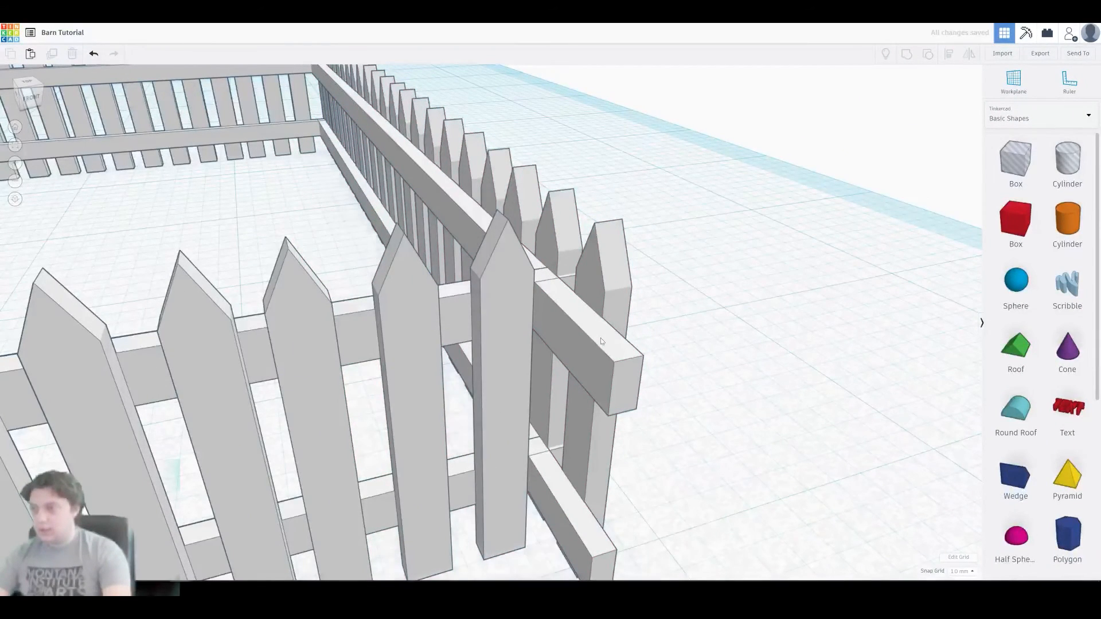
pyautogui.click(621, 310)
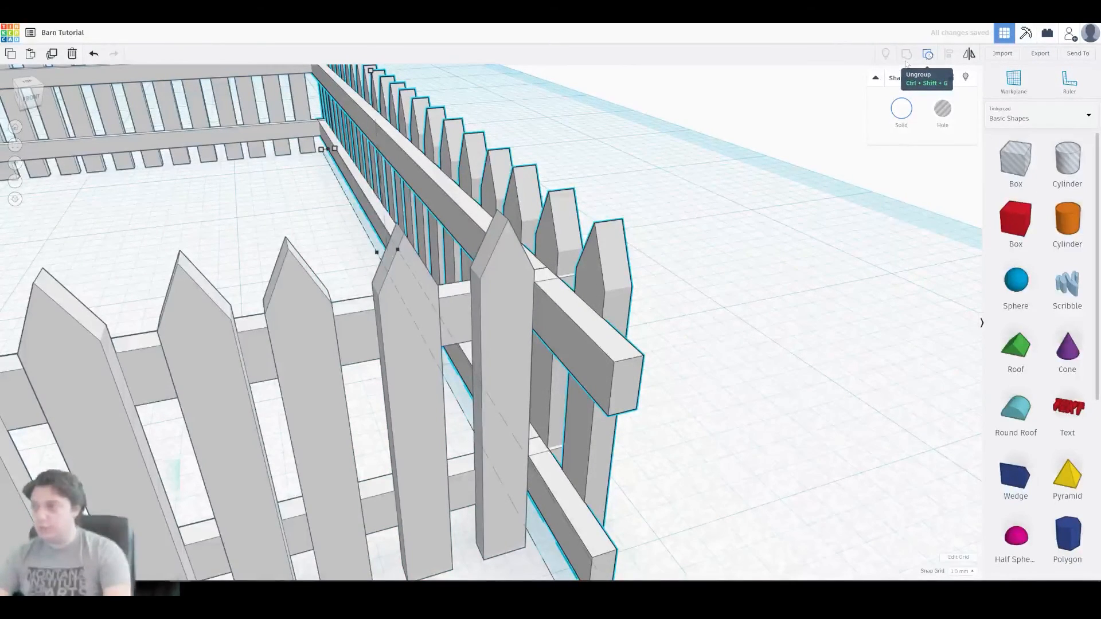
pyautogui.click(924, 55)
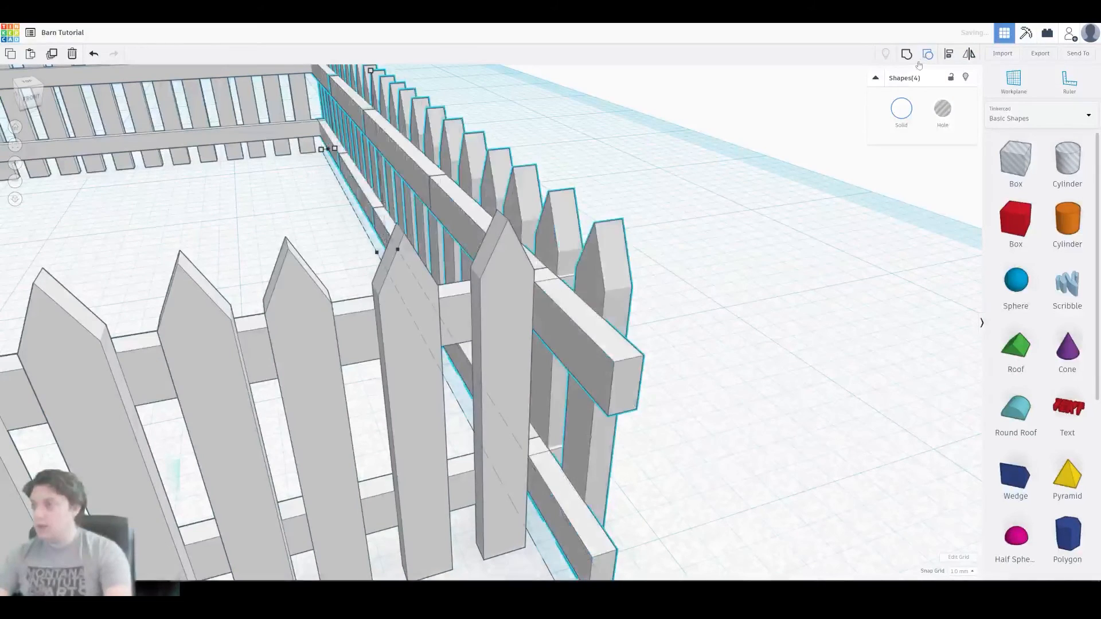
pyautogui.click(584, 334)
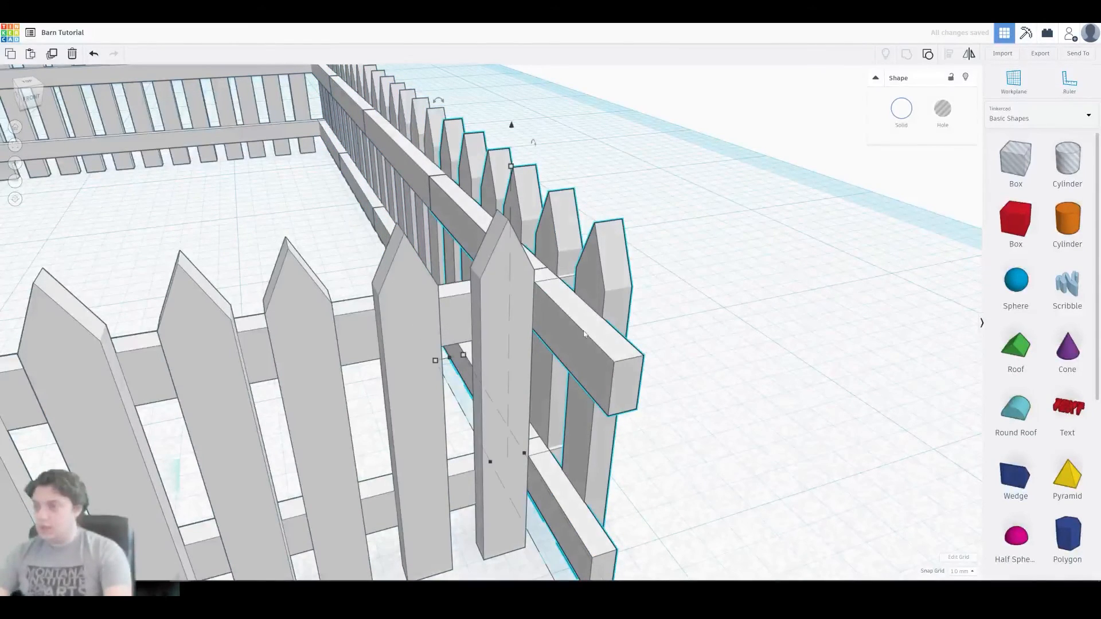
pyautogui.click(928, 56)
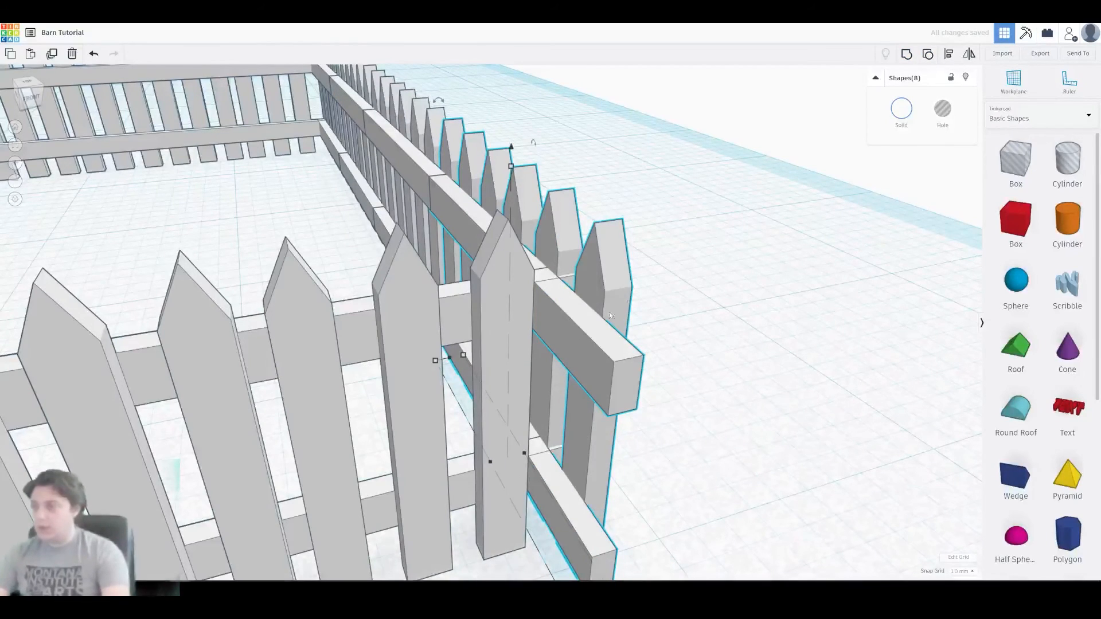
pyautogui.click(690, 315)
pyautogui.click(566, 252)
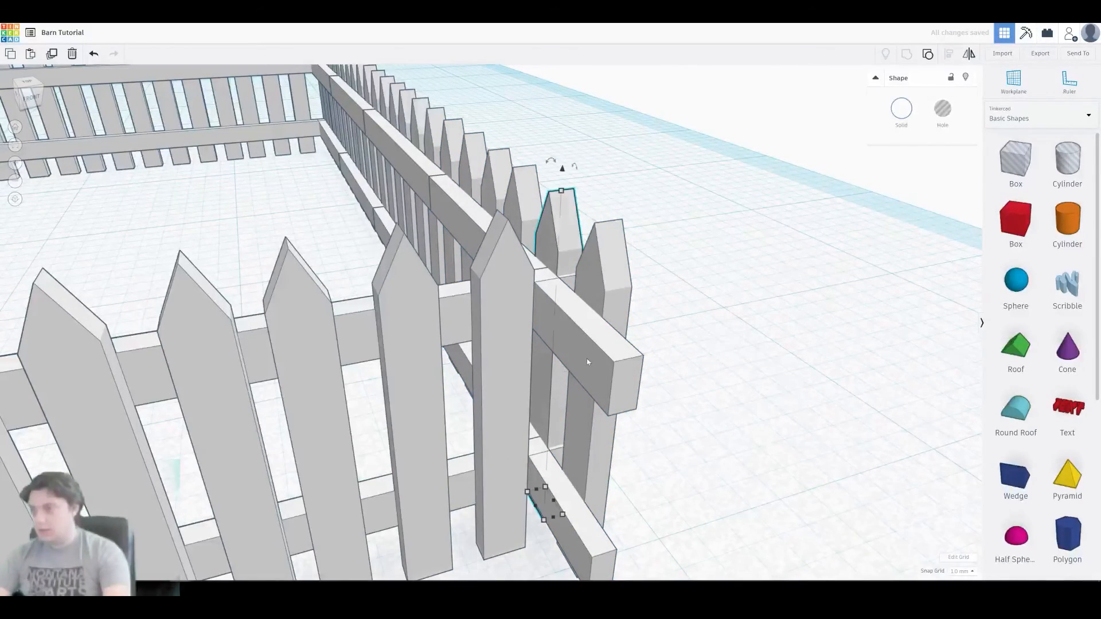
# - Shorten the end section's two rails to about 7.8 mm and remove the surplus picket beyond the front corner
pyautogui.click(624, 369)
pyautogui.moveTo(711, 511); pyautogui.dragTo(856, 485, button='right')
pyautogui.keyDown('shift'); pyautogui.click(643, 474); pyautogui.keyUp('shift')
pyautogui.moveTo(766, 551); pyautogui.dragTo(631, 513, button='right')
pyautogui.moveTo(596, 518); pyautogui.dragTo(534, 442)
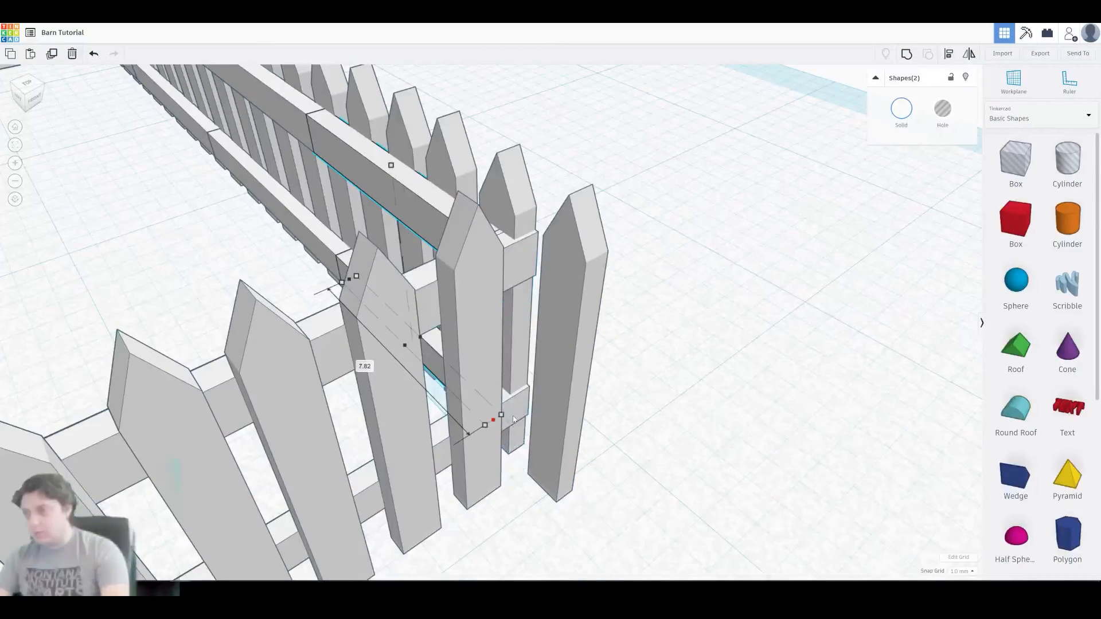
pyautogui.click(591, 324)
pyautogui.hotkey('ctrl', 'z')
# - Group all the fence parts around the enclosure into one object
pyautogui.moveTo(601, 325); pyautogui.dragTo(677, 102, button='right')
pyautogui.scroll(-5, 438, 172)
pyautogui.moveTo(677, 102); pyautogui.dragTo(376, 417)
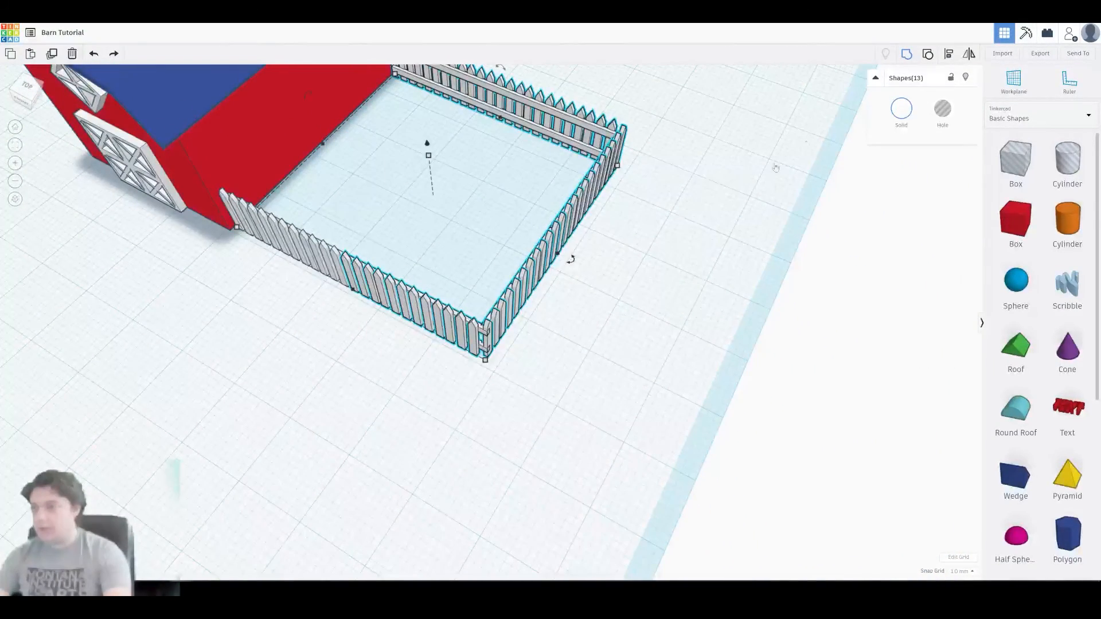
pyautogui.hotkey('ctrl', 'g')
pyautogui.click(565, 356)
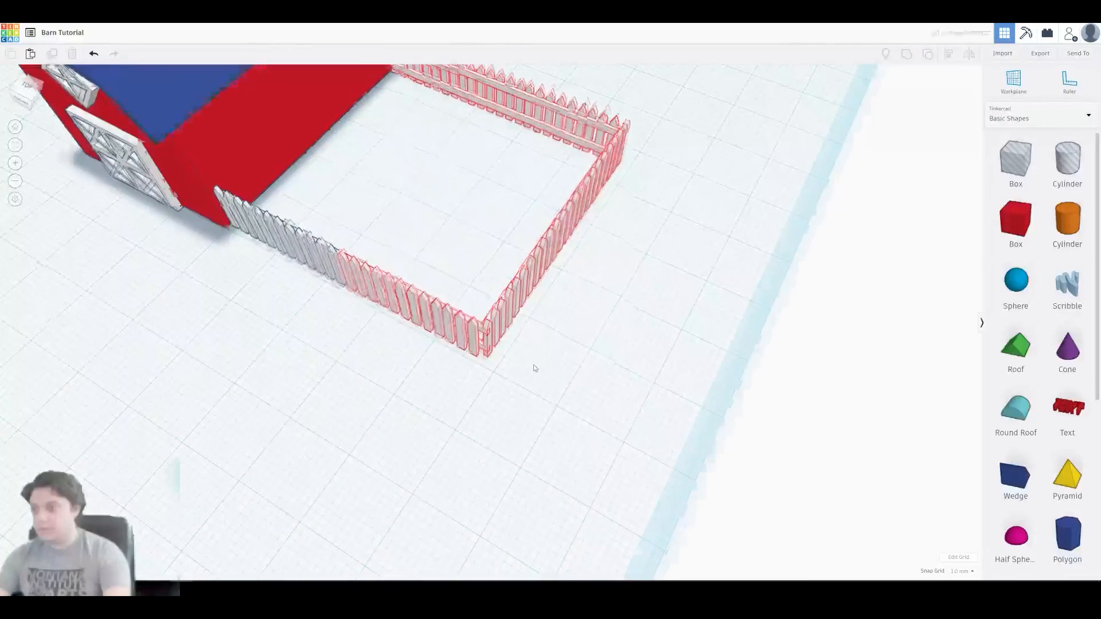
# - Break up the combined fence group and select the front fence's end section at the corner
pyautogui.scroll(5, 533, 370)
pyautogui.moveTo(532, 370); pyautogui.dragTo(562, 345, button='right')
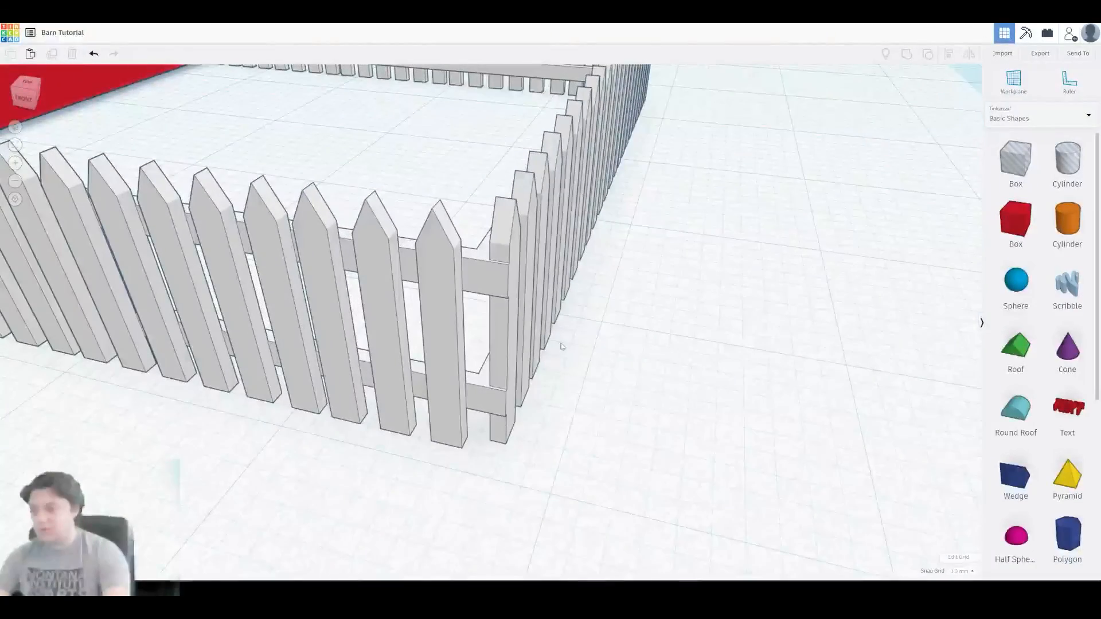
pyautogui.doubleClick(443, 302)
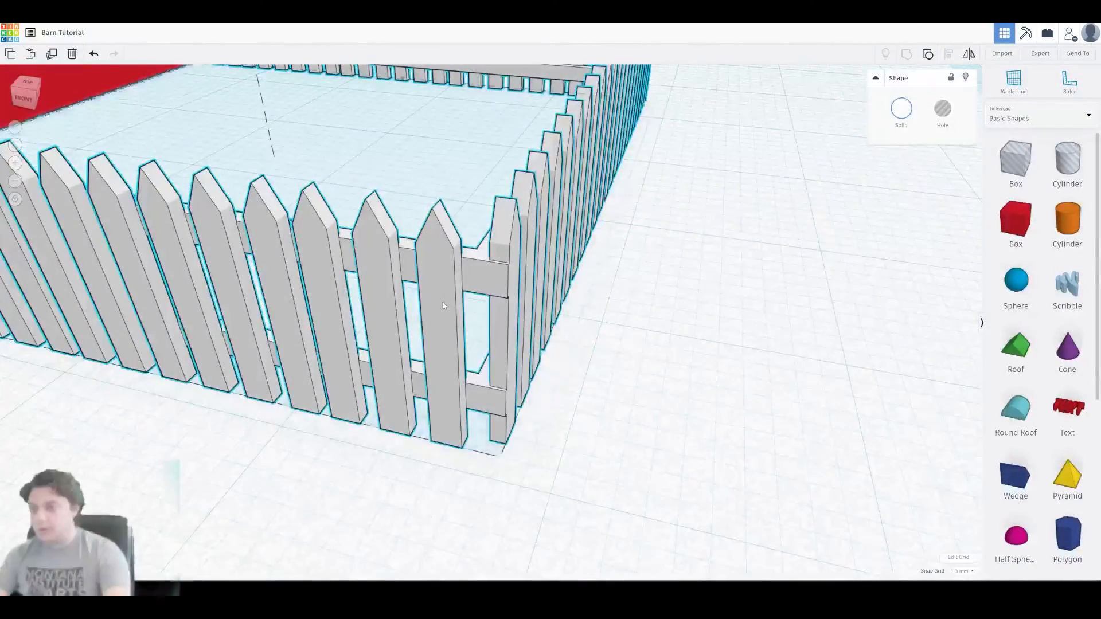
pyautogui.click(444, 301)
pyautogui.click(579, 367)
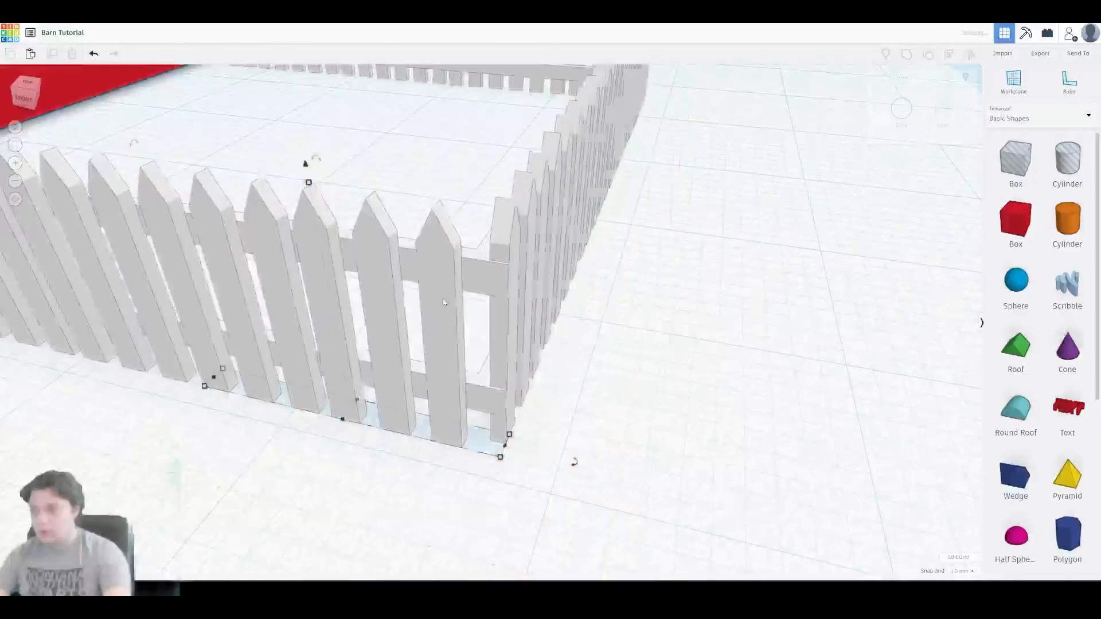
pyautogui.click(443, 283)
pyautogui.click(928, 54)
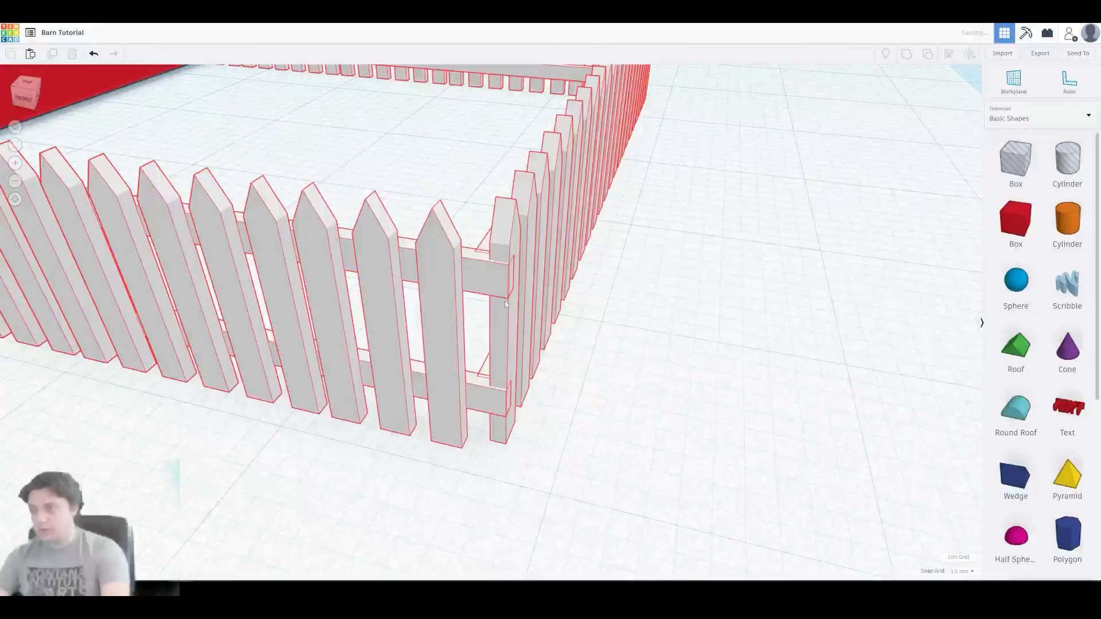
pyautogui.click(440, 275)
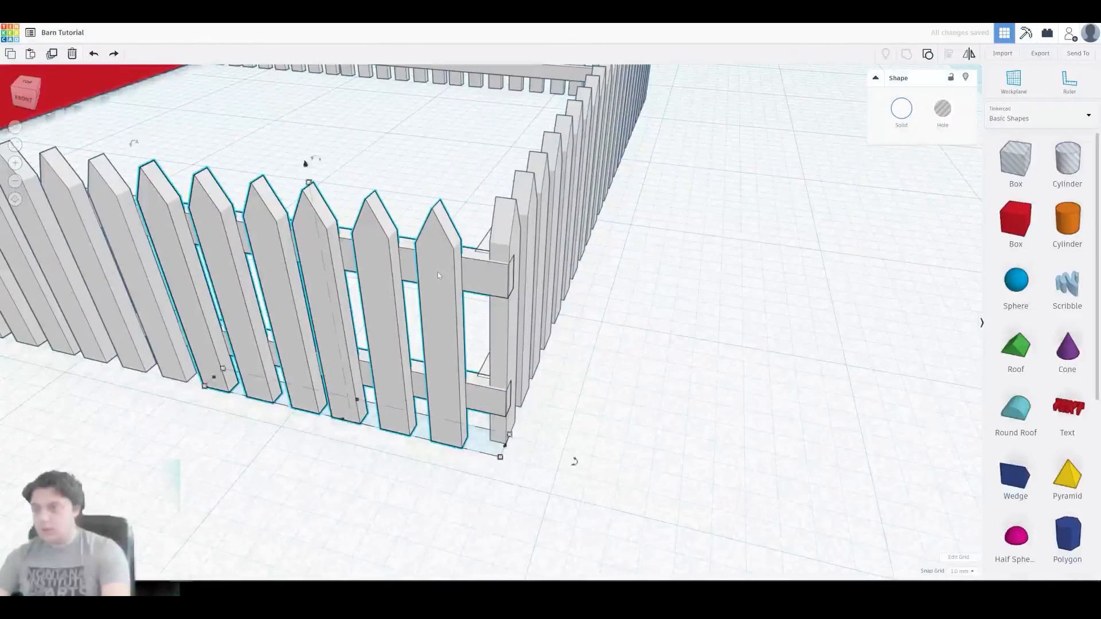
# - Copy the front fence's last picket and place the copy over the rail ends to close the front corner
pyautogui.doubleClick(438, 273)
pyautogui.click(443, 287)
pyautogui.hotkey('ctrl', 'v')
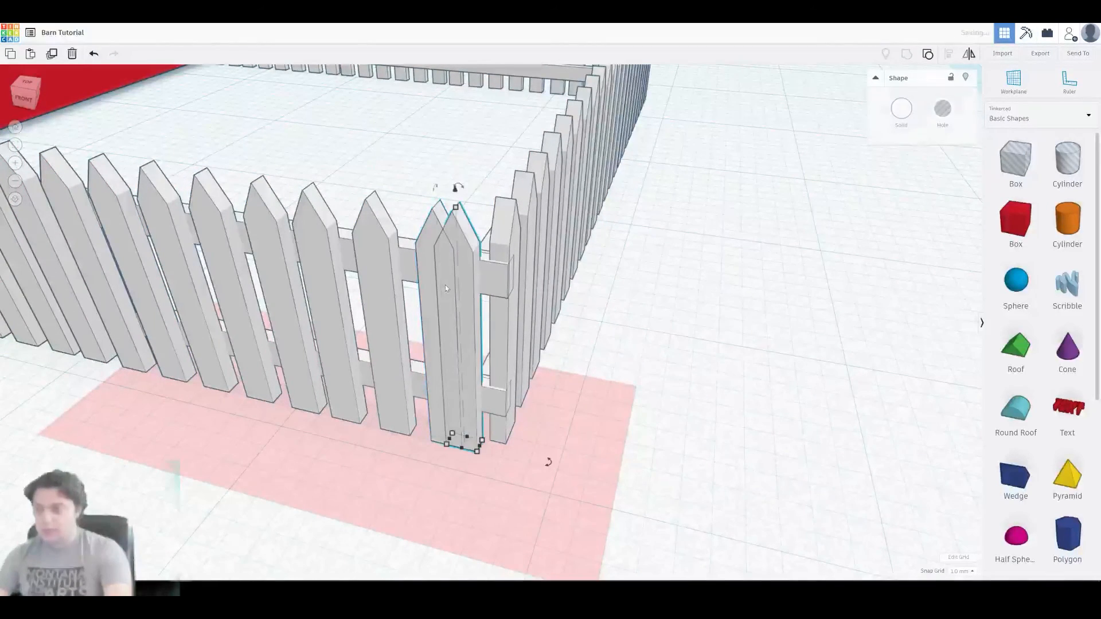
pyautogui.moveTo(472, 236); pyautogui.dragTo(497, 239)
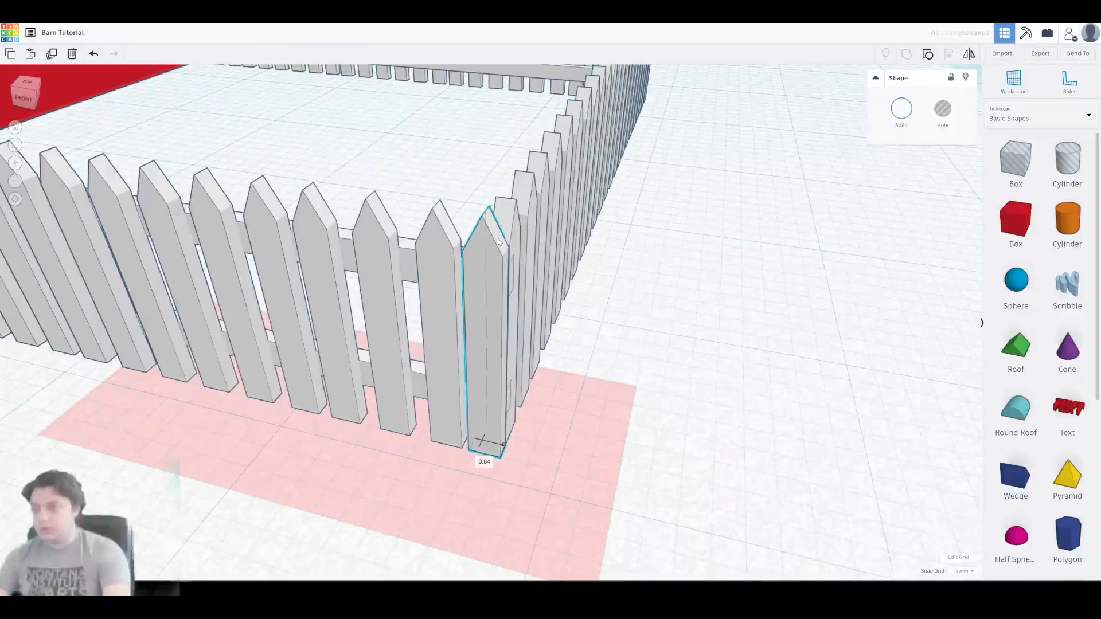
pyautogui.click(681, 283)
pyautogui.moveTo(680, 284); pyautogui.dragTo(737, 269, button='right')
pyautogui.click(527, 232)
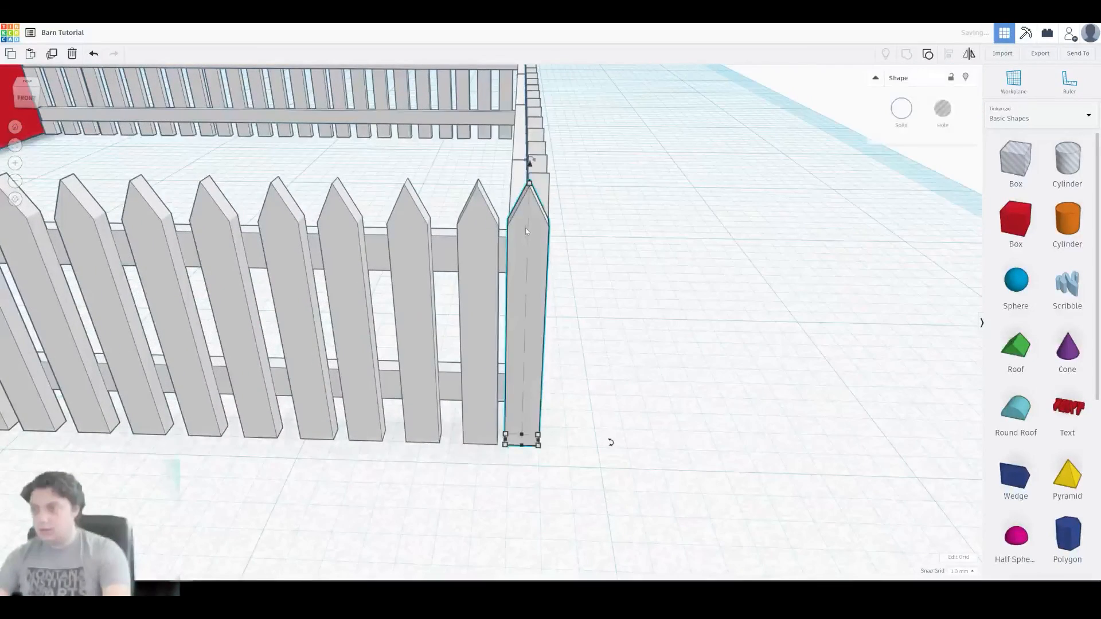
pyautogui.moveTo(521, 226)
pyautogui.mouseDown()
pyautogui.moveTo(570, 222)
pyautogui.moveTo(535, 224)
pyautogui.mouseUp()
pyautogui.click(616, 222)
# - Select all the fence parts, including the new corner picket, and group them into one enclosure
pyautogui.moveTo(616, 222); pyautogui.dragTo(321, 244, button='right')
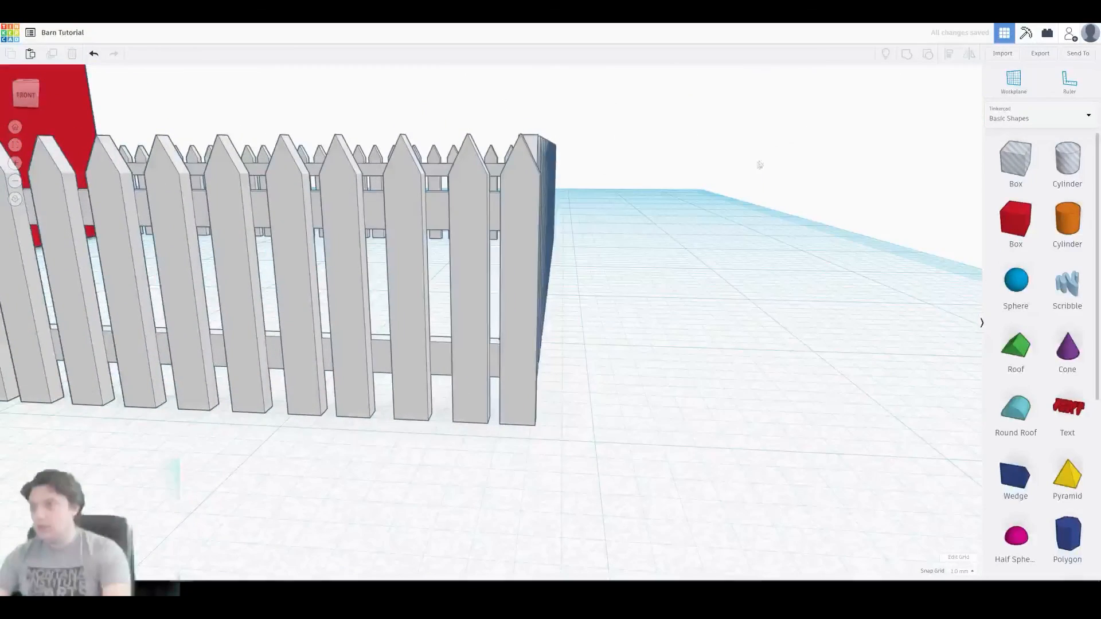
pyautogui.scroll(-3, 759, 164)
pyautogui.scroll(-3, 648, 213)
pyautogui.moveTo(614, 226); pyautogui.dragTo(488, 291)
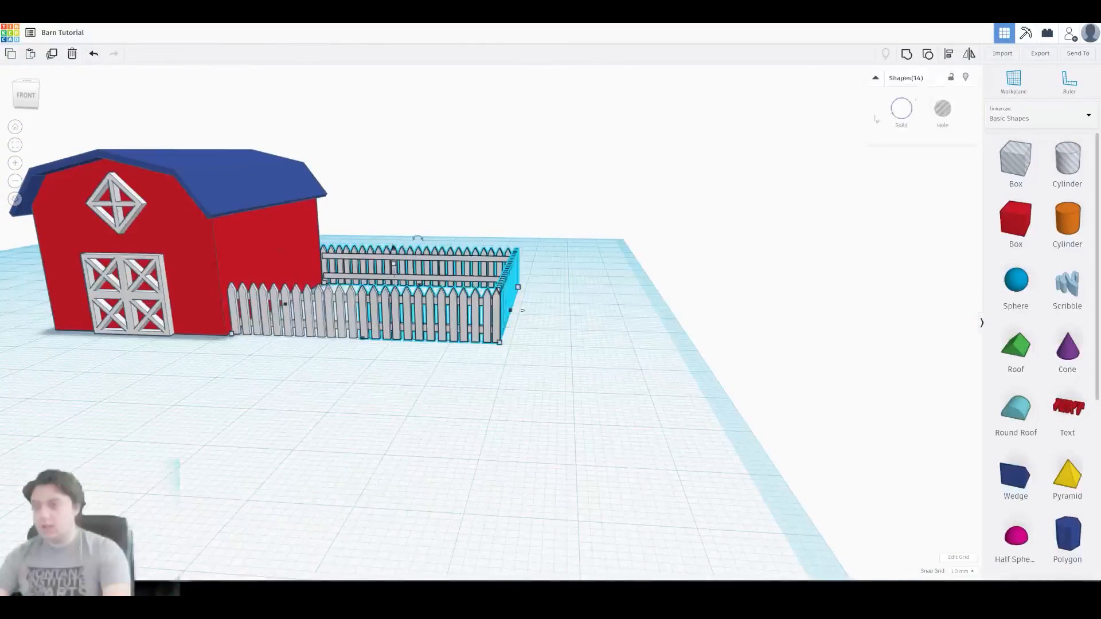
pyautogui.click(905, 56)
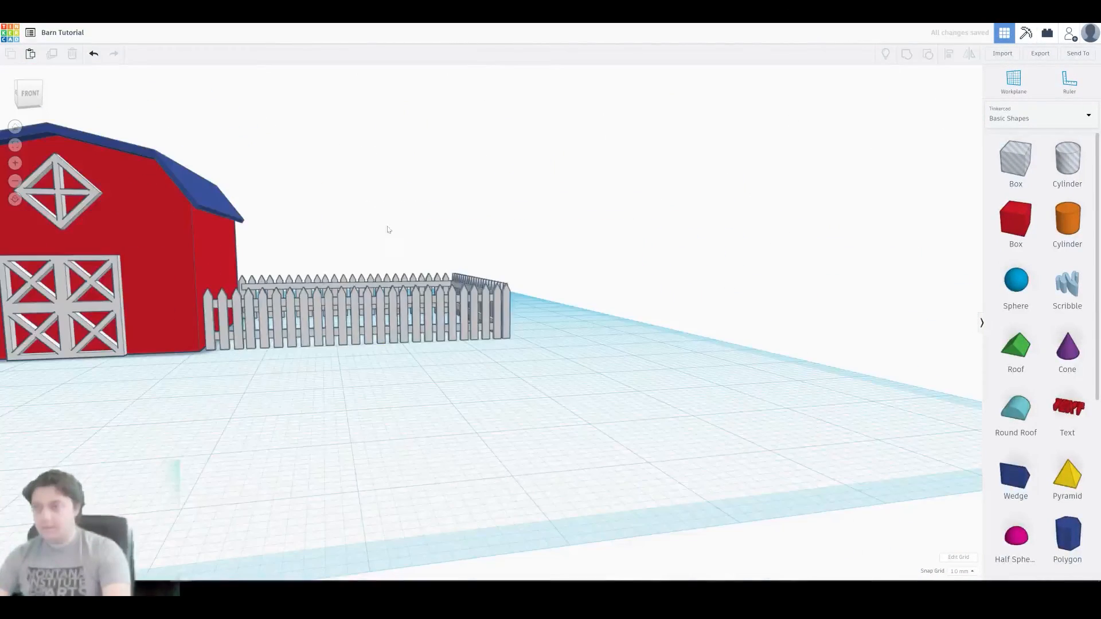
pyautogui.moveTo(384, 231); pyautogui.dragTo(351, 280, button='right')
pyautogui.moveTo(351, 280); pyautogui.dragTo(514, 282, button='middle')
pyautogui.moveTo(603, 266); pyautogui.dragTo(436, 209, button='right')
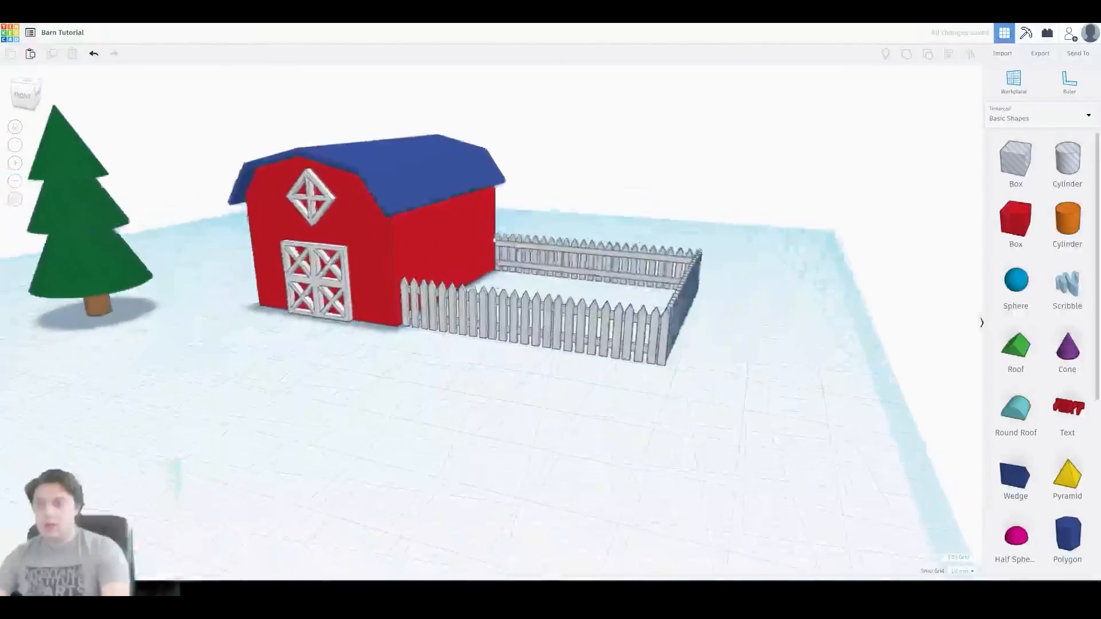
pyautogui.moveTo(399, 192); pyautogui.dragTo(497, 236, button='middle')
pyautogui.scroll(3, 620, 272)
pyautogui.scroll(-2, 612, 280)
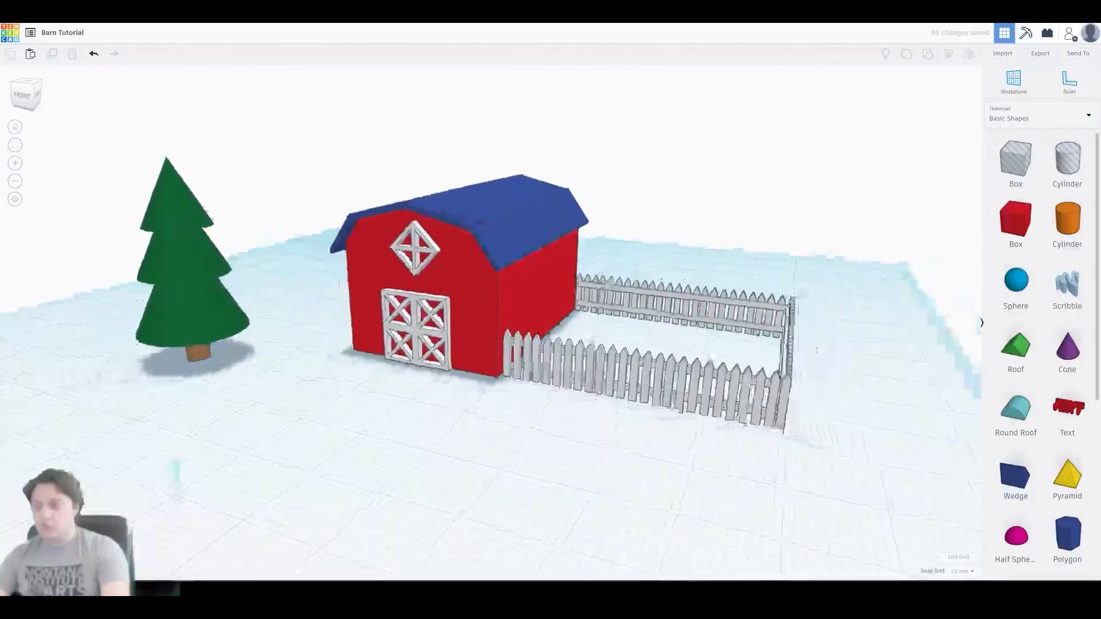